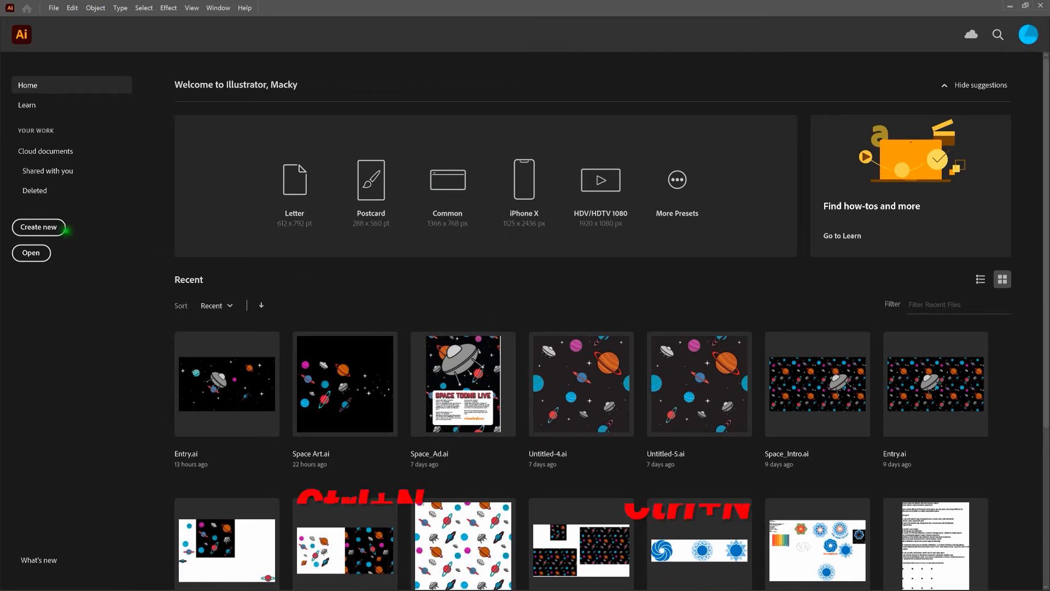
Step: Create a new document with a 1000 × 1000 pt artboard
{"action": "left_click", "coordinate": [53, 227]}
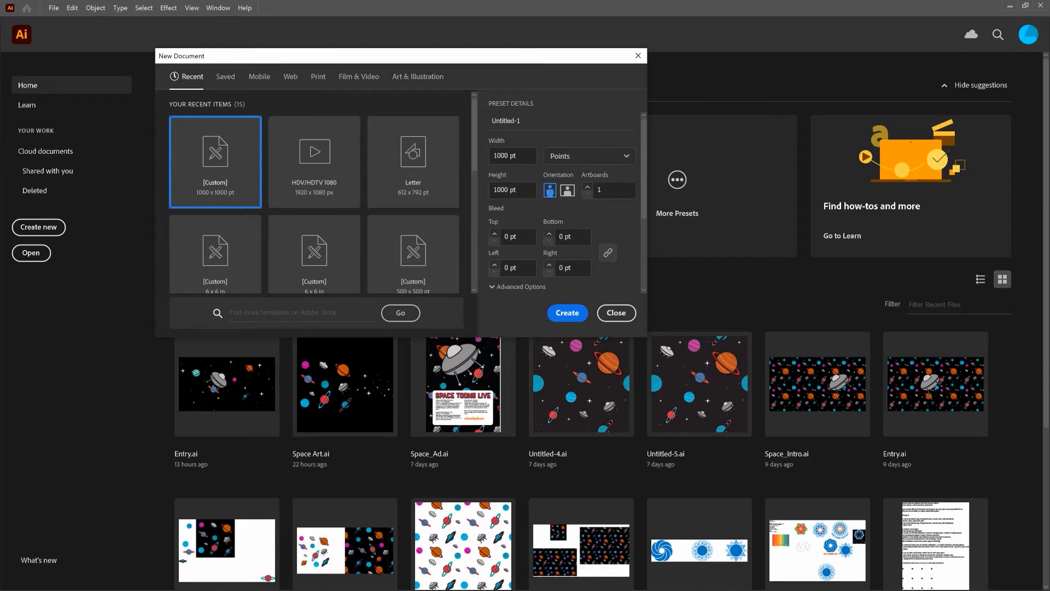
{"action": "left_click", "coordinate": [569, 314]}
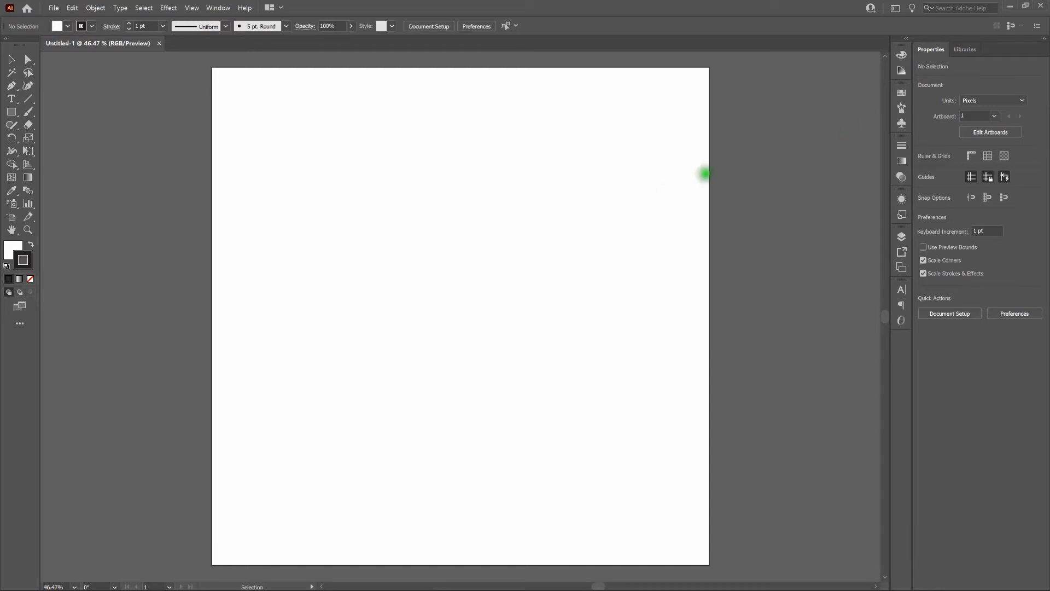
Step: Check which workspace is active and whether Smart Guides are enabled
{"action": "left_click", "coordinate": [898, 8]}
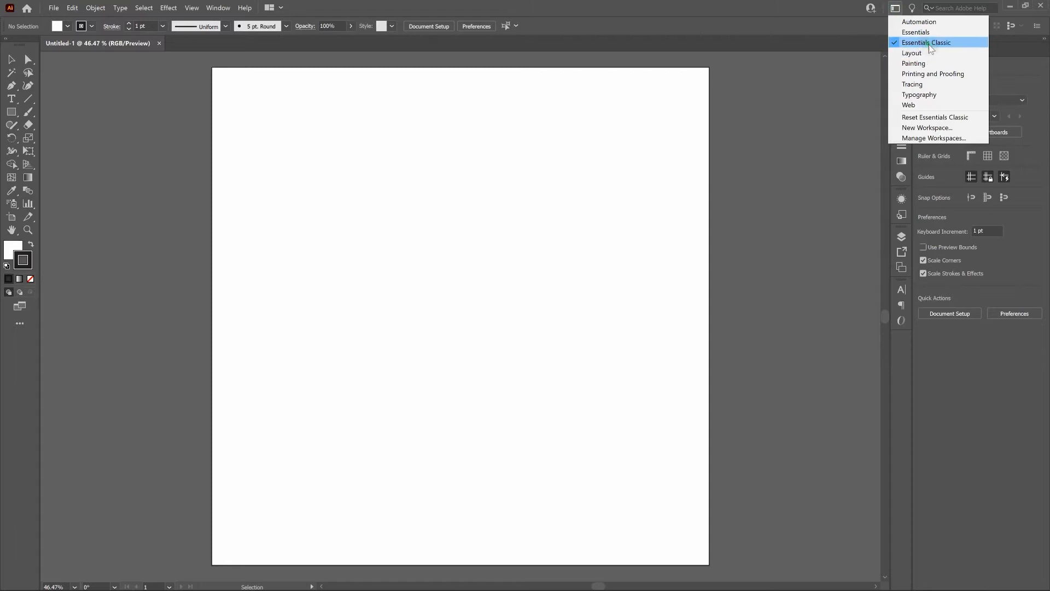
{"action": "left_click", "coordinate": [735, 12]}
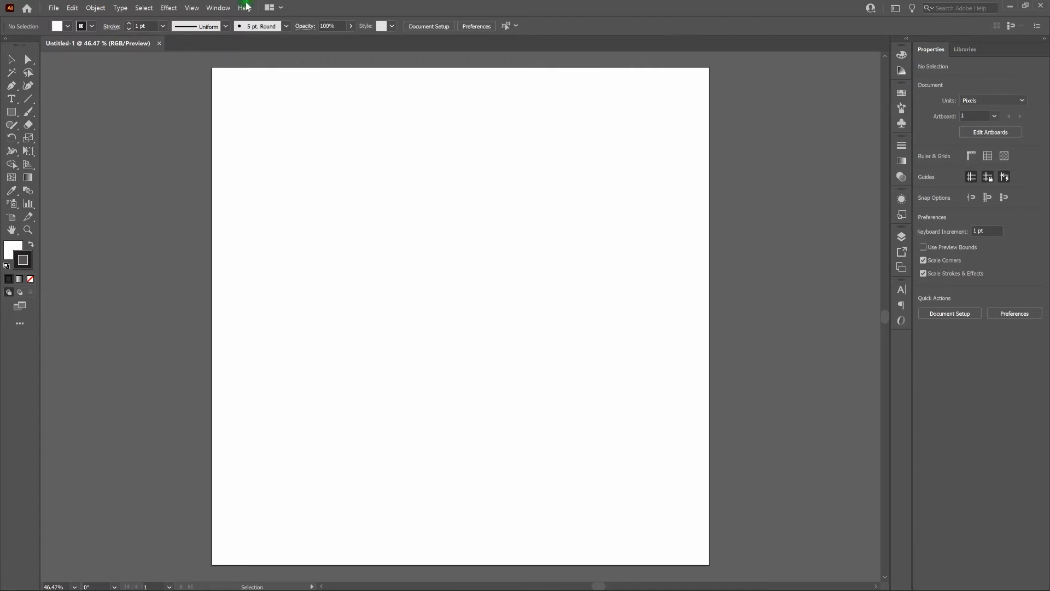
{"action": "left_click", "coordinate": [192, 7]}
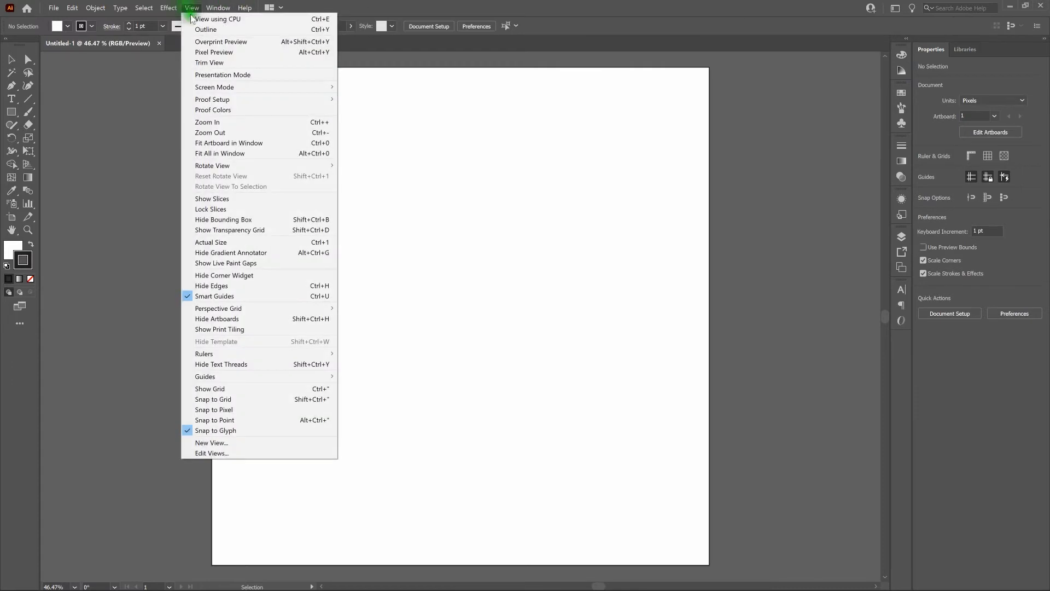
{"action": "left_click", "coordinate": [245, 296]}
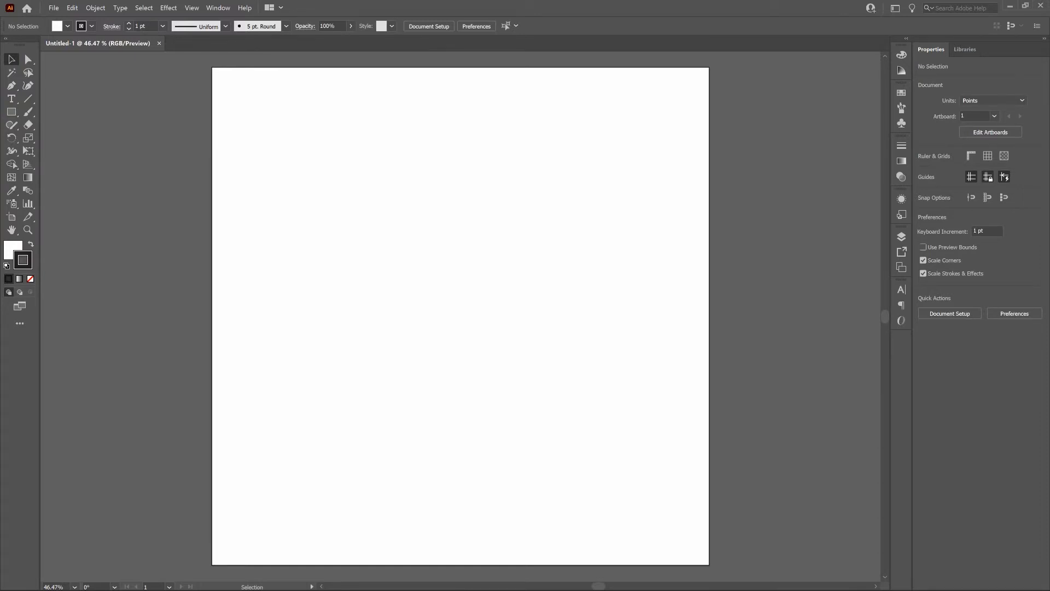
Step: Draw a 1000 × 1000 pt rectangle covering the whole artboard and give it no stroke
{"action": "left_click", "coordinate": [11, 112]}
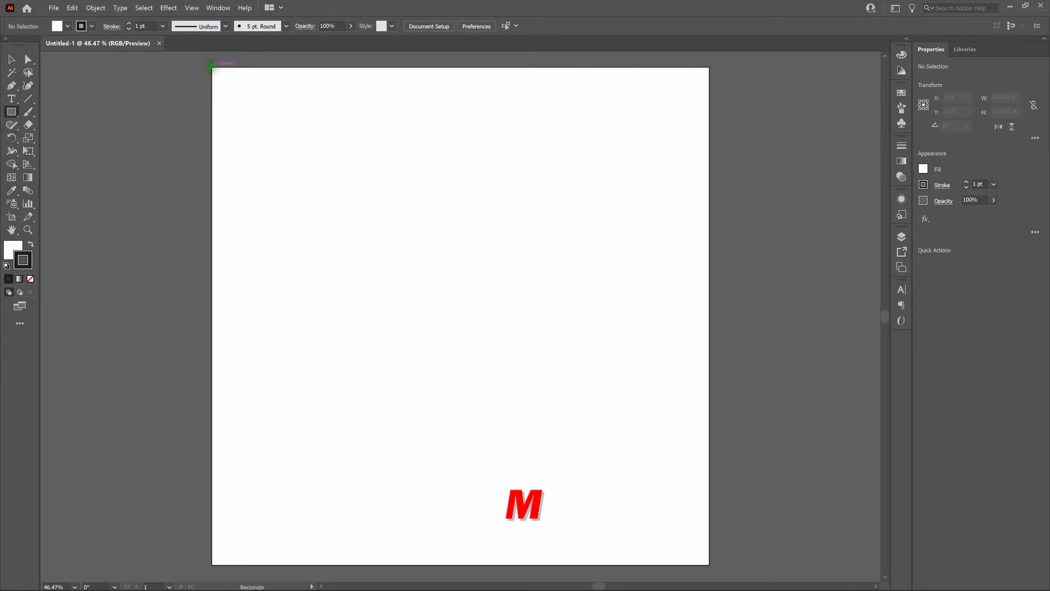
{"action": "left_click_drag", "start_coordinate": [212, 67], "coordinate": [708, 562]}
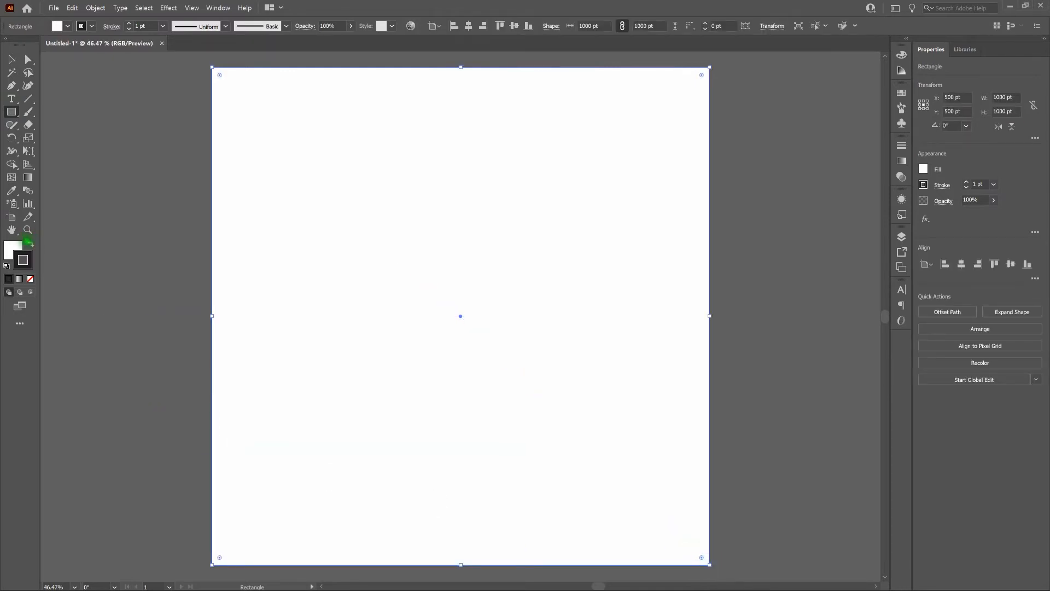
{"action": "left_click", "coordinate": [30, 242]}
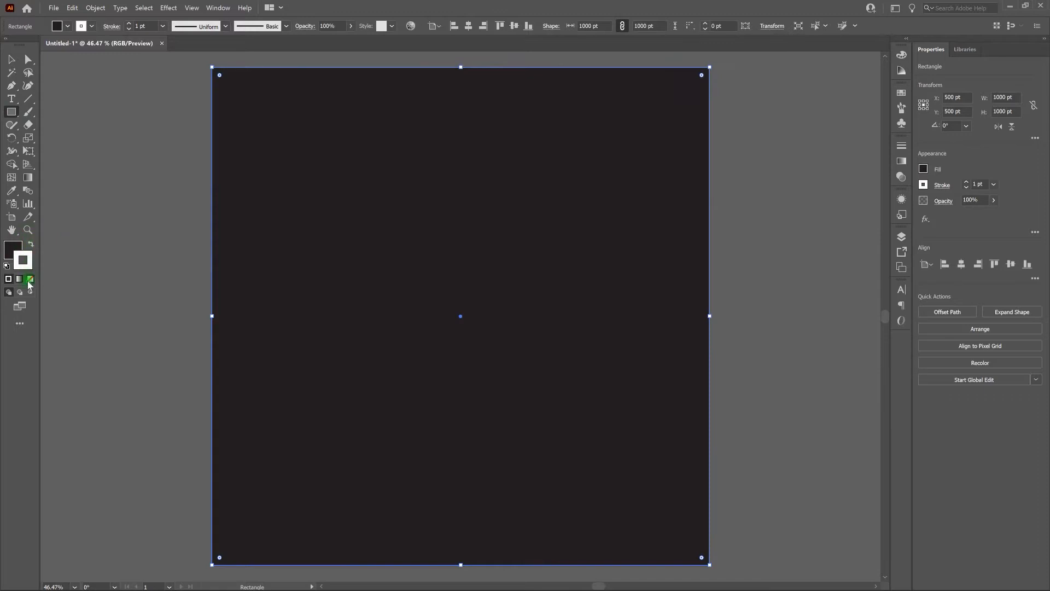
{"action": "left_click", "coordinate": [30, 278]}
Step: Set the background rectangle's fill color to pure black (000000)
{"action": "left_click", "coordinate": [10, 251]}
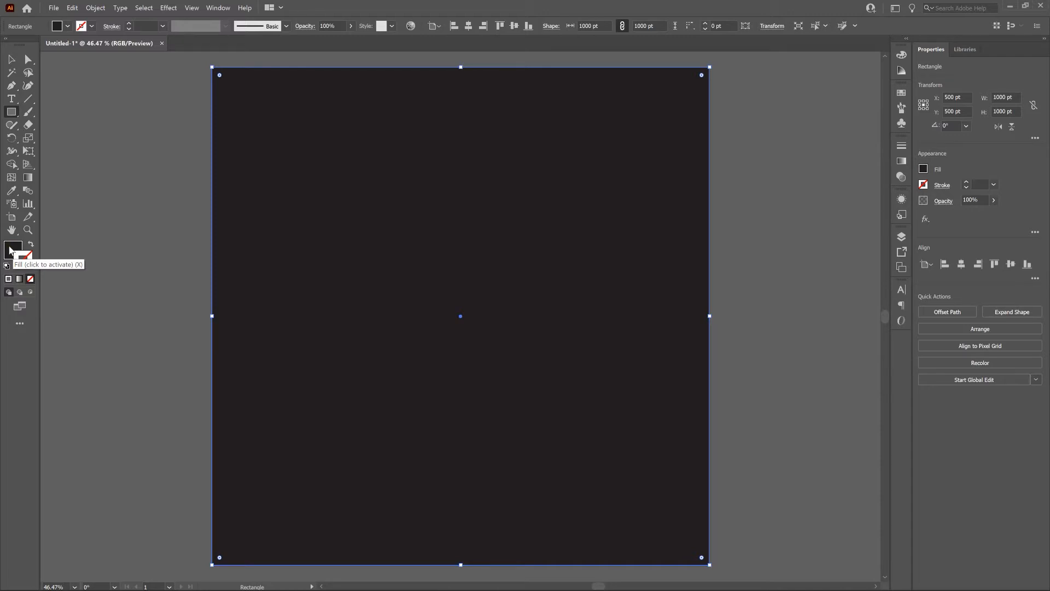
{"action": "double_click", "coordinate": [10, 250]}
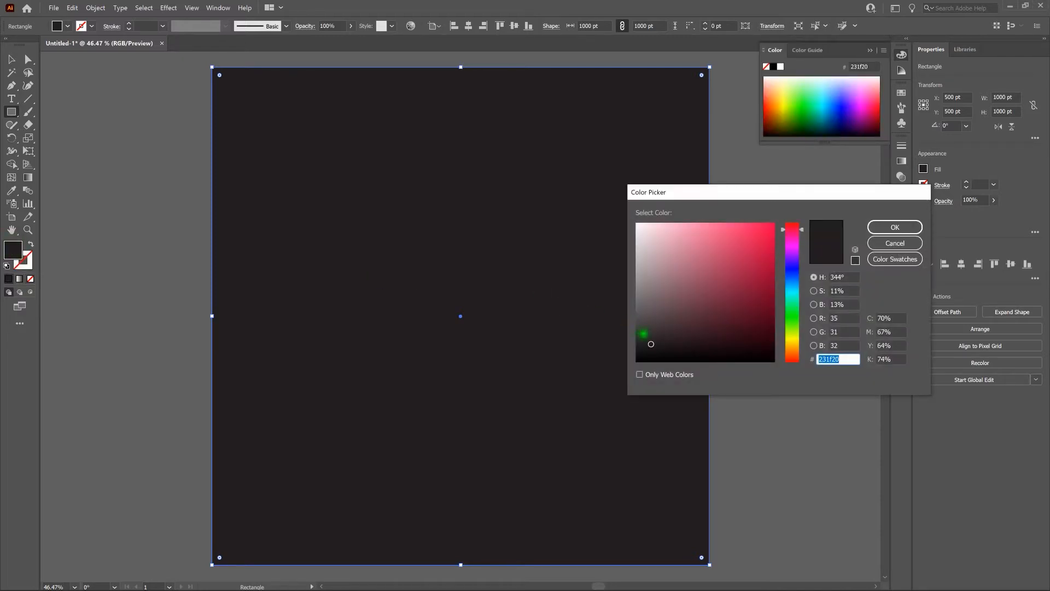
{"action": "left_click_drag", "start_coordinate": [651, 348], "coordinate": [636, 361]}
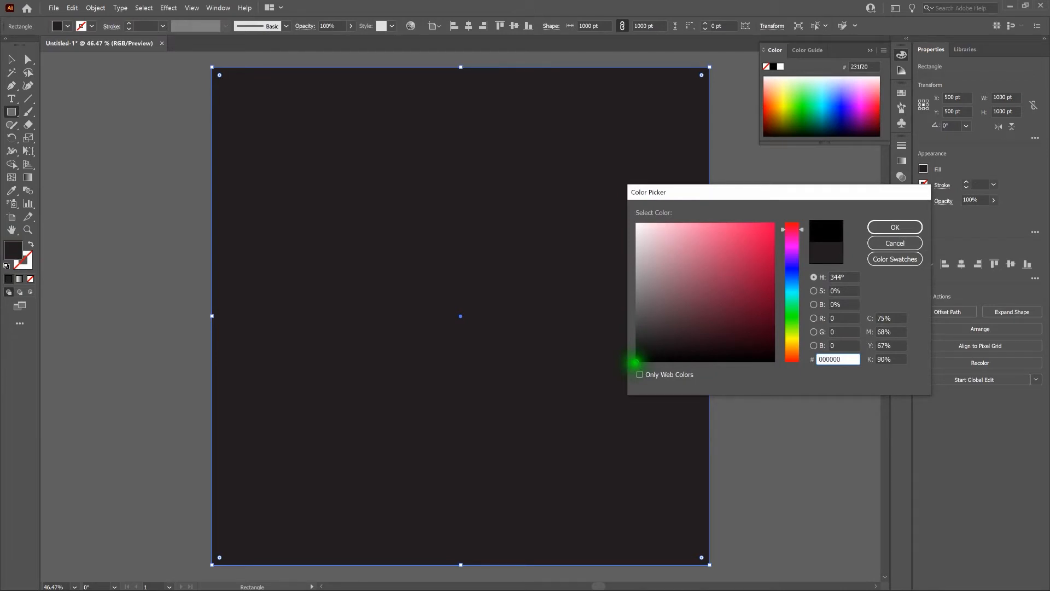
{"action": "left_click", "coordinate": [895, 229]}
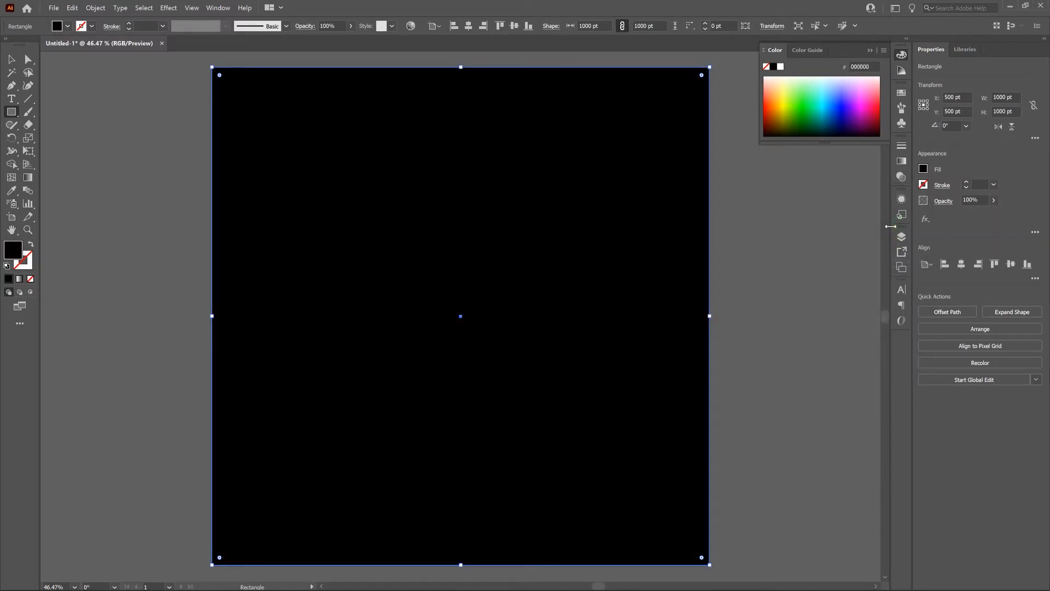
Step: Lock the black background rectangle
{"action": "left_click", "coordinate": [92, 7]}
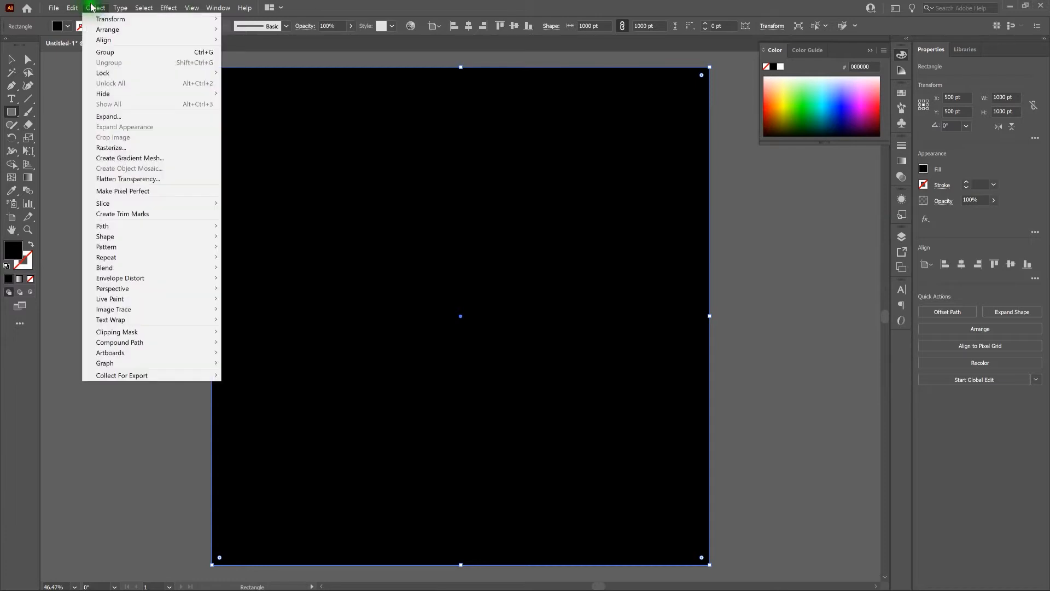
{"action": "mouse_move", "coordinate": [140, 74]}
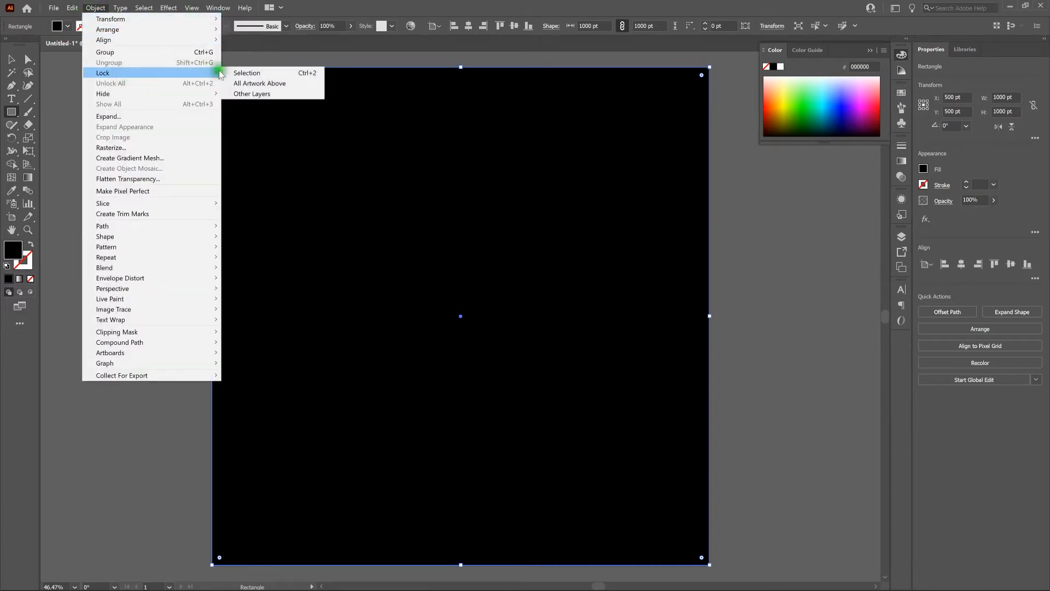
{"action": "left_click", "coordinate": [239, 73]}
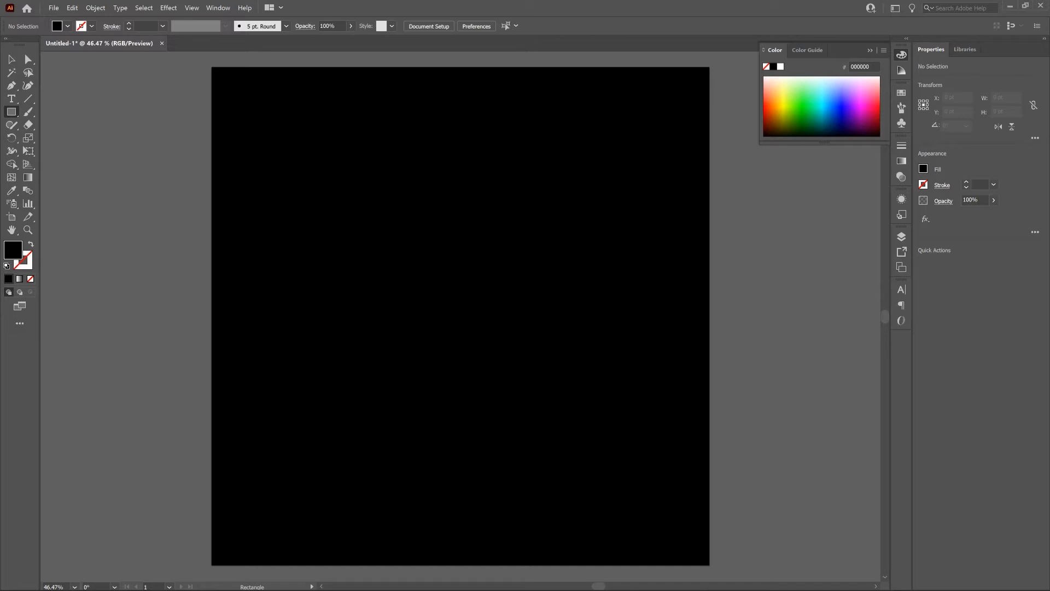
Step: Switch to the Ellipse tool and set the fill color for new shapes to white (ffffff)
{"action": "left_click", "coordinate": [11, 112]}
{"action": "left_click_drag", "start_coordinate": [11, 113], "coordinate": [75, 141]}
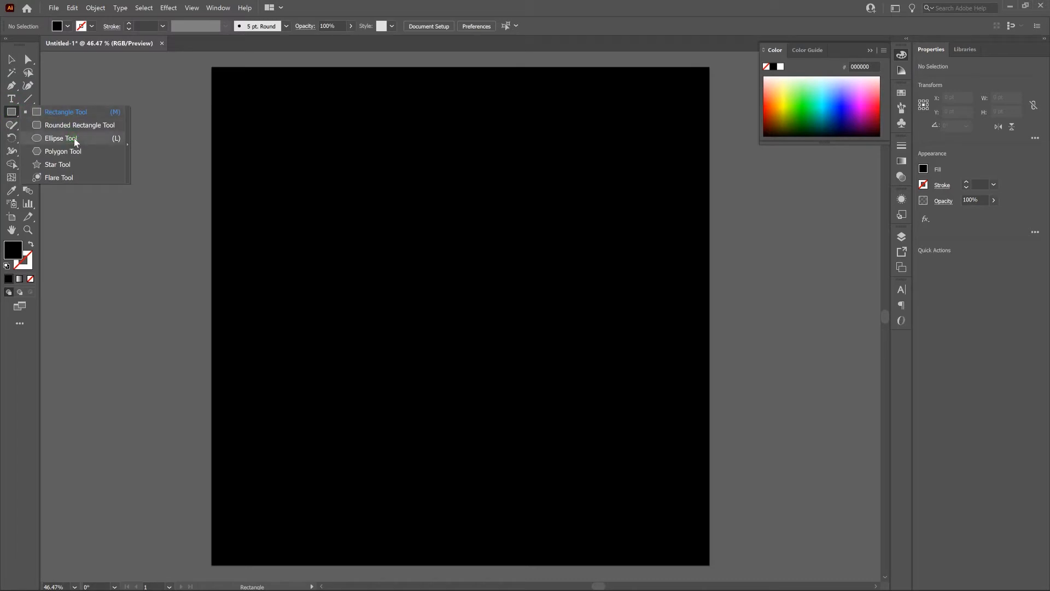
{"action": "left_click_drag", "start_coordinate": [75, 142], "coordinate": [75, 141]}
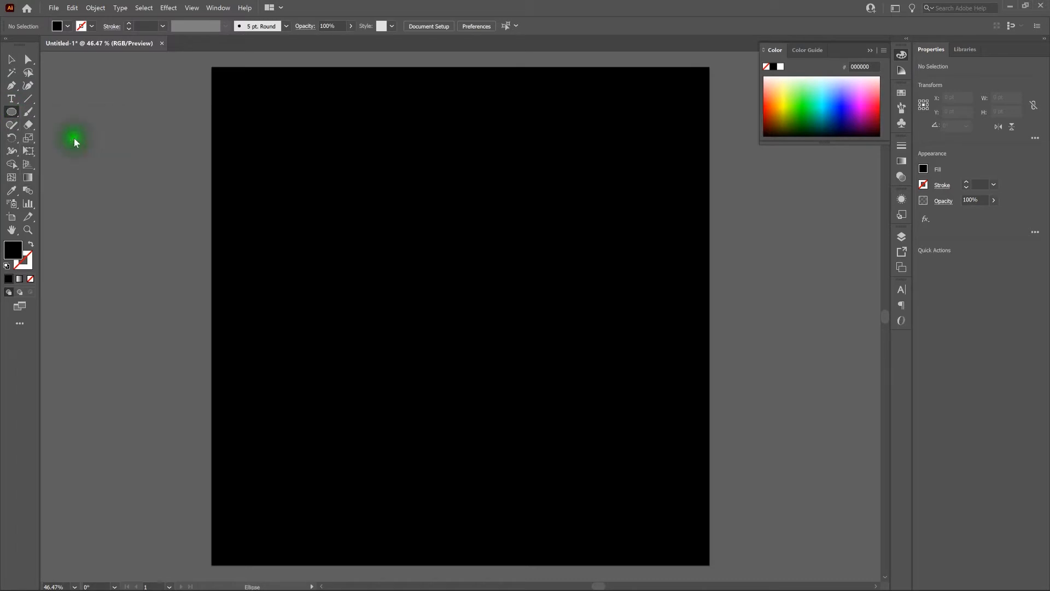
{"action": "key", "text": "l"}
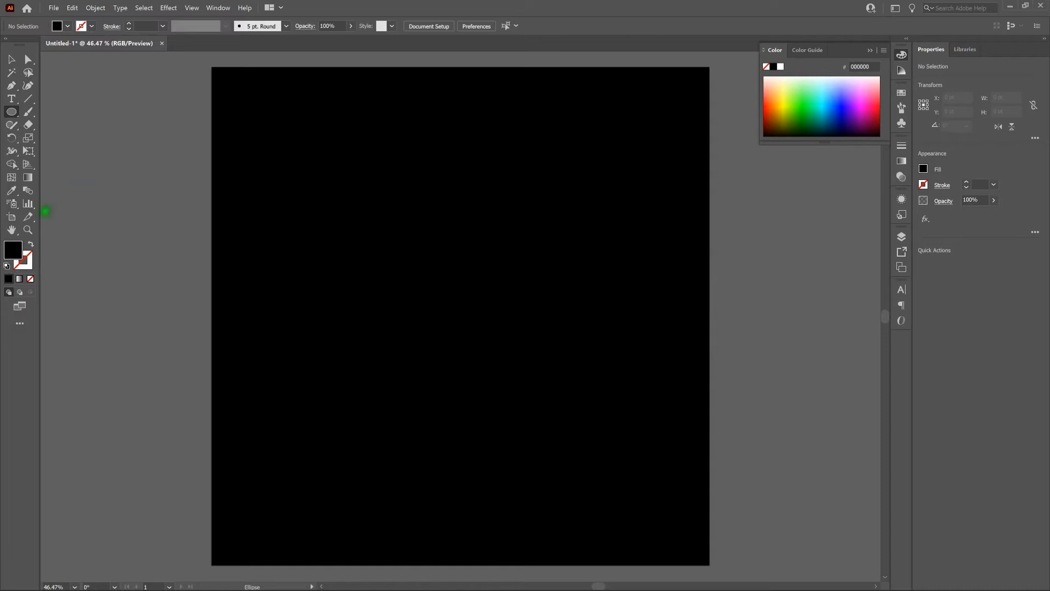
{"action": "double_click", "coordinate": [14, 252]}
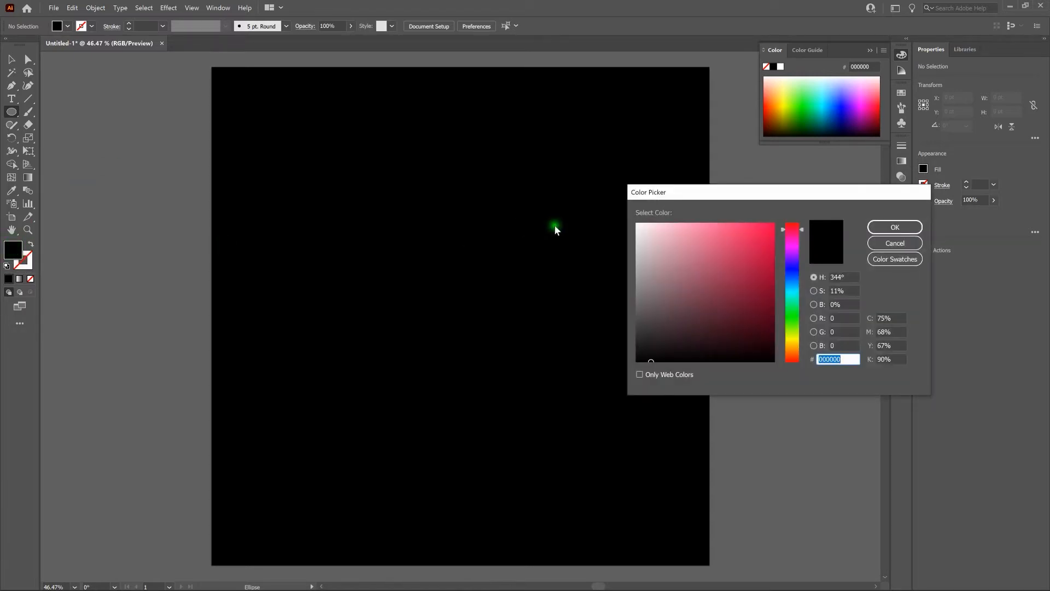
{"action": "left_click_drag", "start_coordinate": [655, 251], "coordinate": [635, 220]}
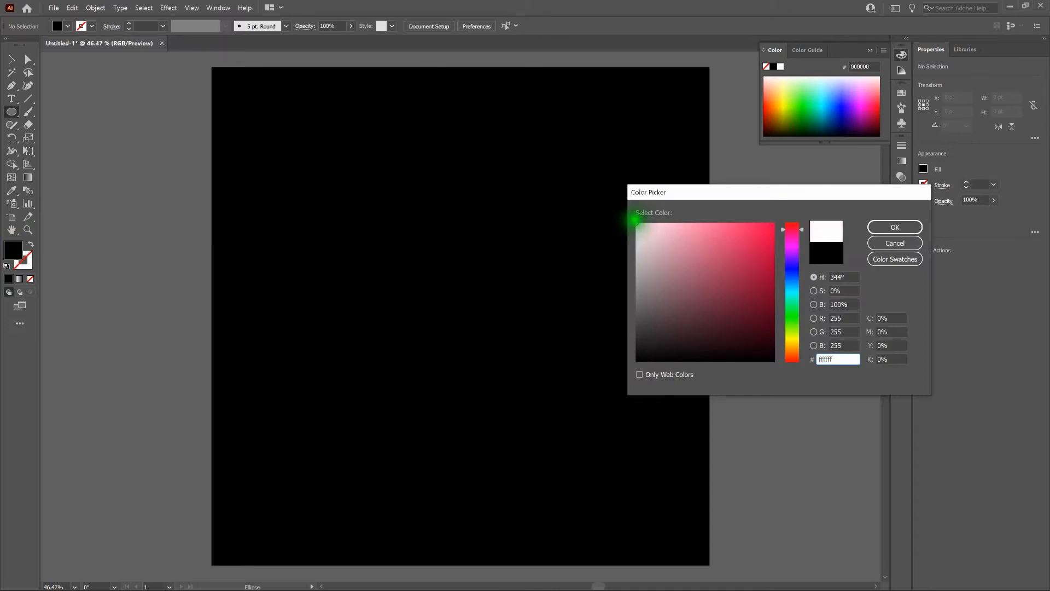
{"action": "left_click", "coordinate": [908, 229]}
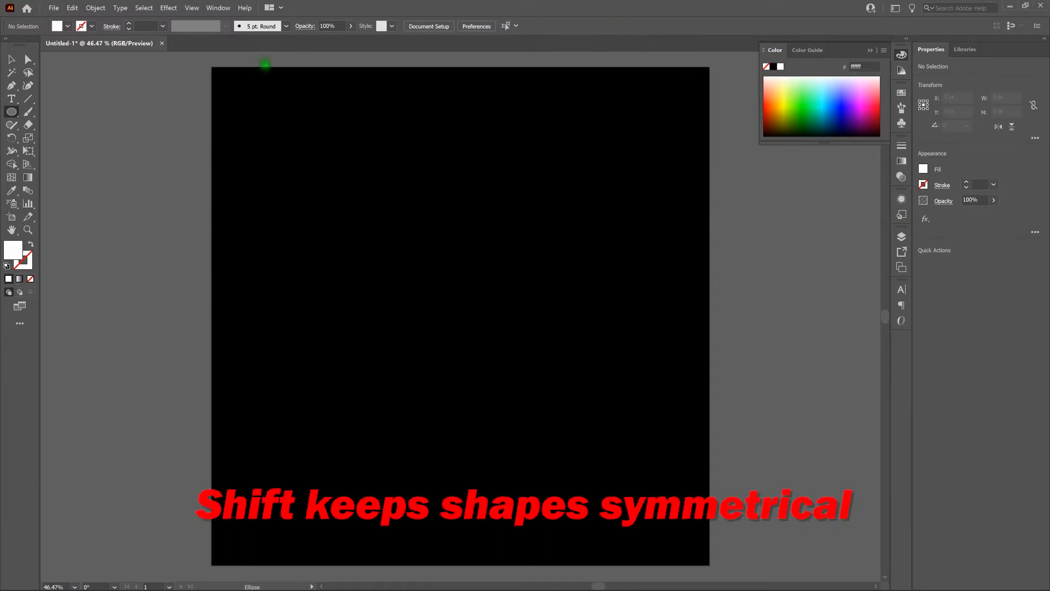
Step: Draw six scattered white circles, about 5 to 10 pt in diameter, near the artboard's upper-left corner and deselect them
{"action": "left_click_drag", "start_coordinate": [231, 85], "coordinate": [238, 93]}
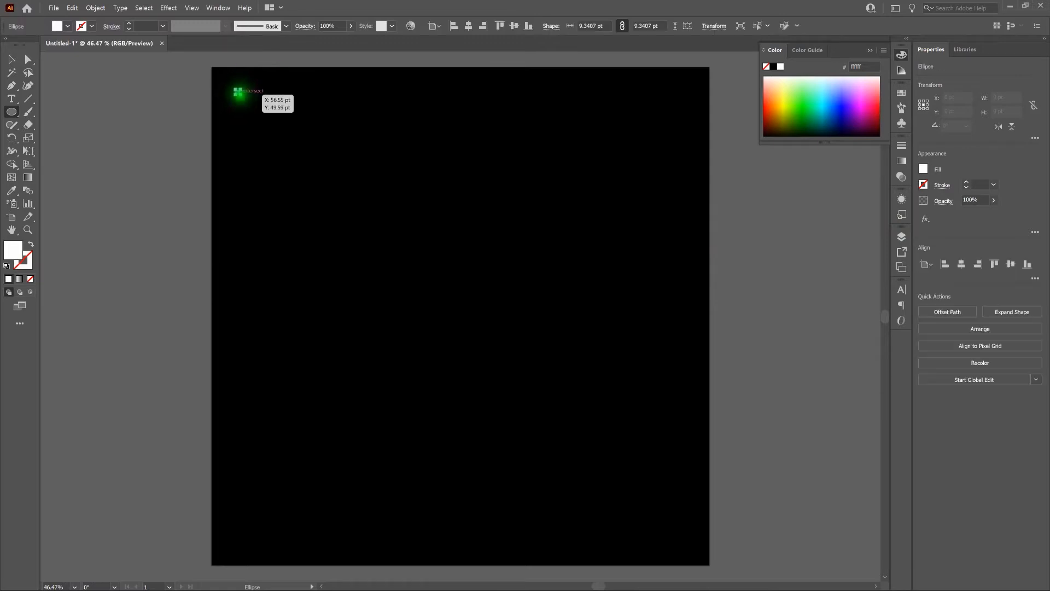
{"action": "left_click_drag", "start_coordinate": [247, 113], "coordinate": [251, 118]}
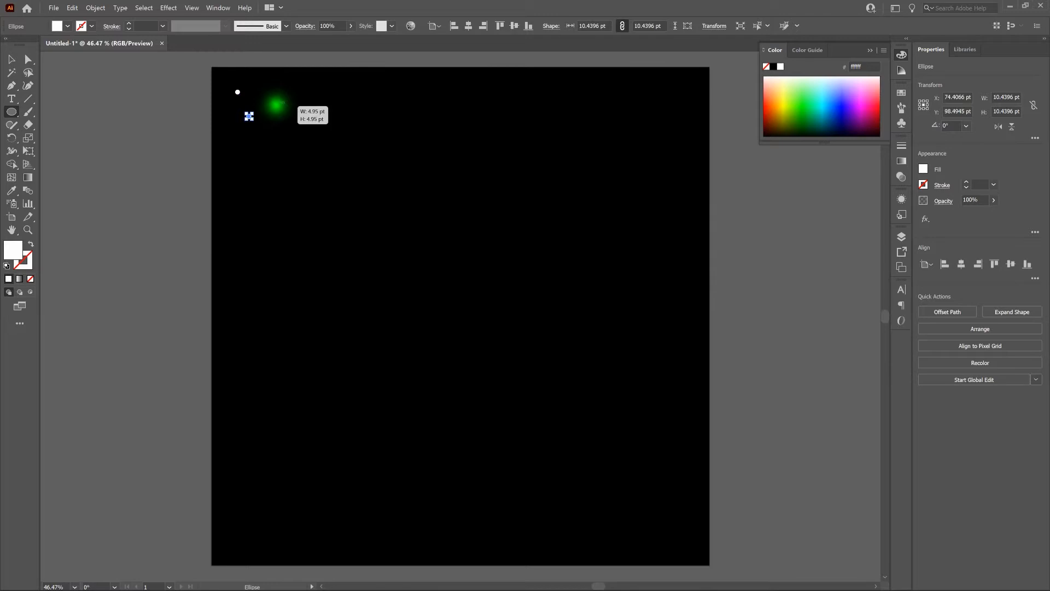
{"action": "mouse_move", "coordinate": [274, 103]}
{"action": "left_mouse_down"}
{"action": "mouse_move", "coordinate": [310, 97]}
{"action": "mouse_move", "coordinate": [299, 122]}
{"action": "mouse_move", "coordinate": [324, 111]}
{"action": "left_mouse_up"}
{"action": "left_click", "coordinate": [11, 59]}
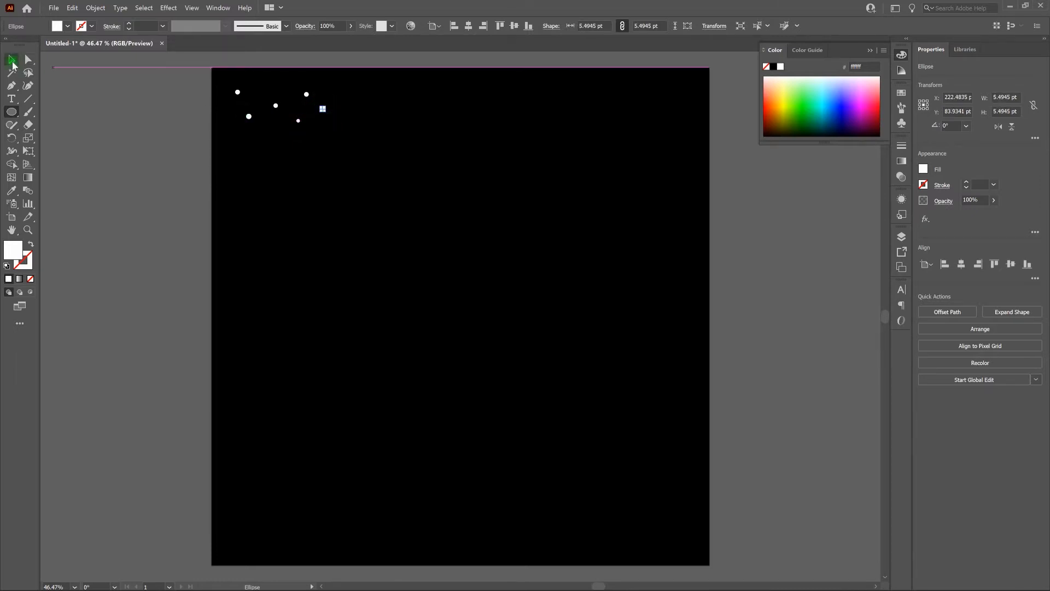
{"action": "key", "text": "v"}
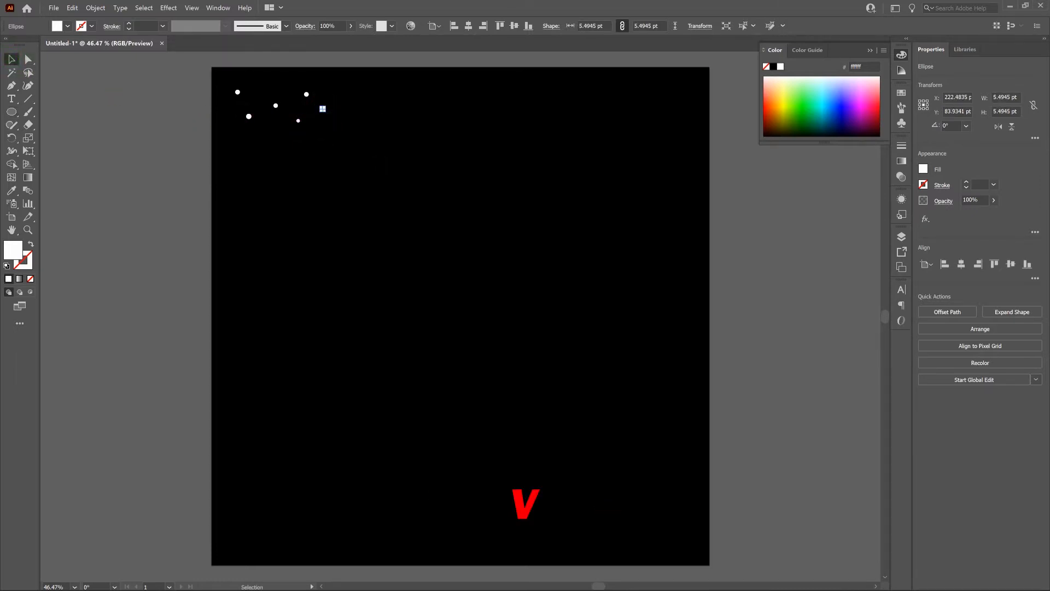
{"action": "left_click", "coordinate": [377, 165]}
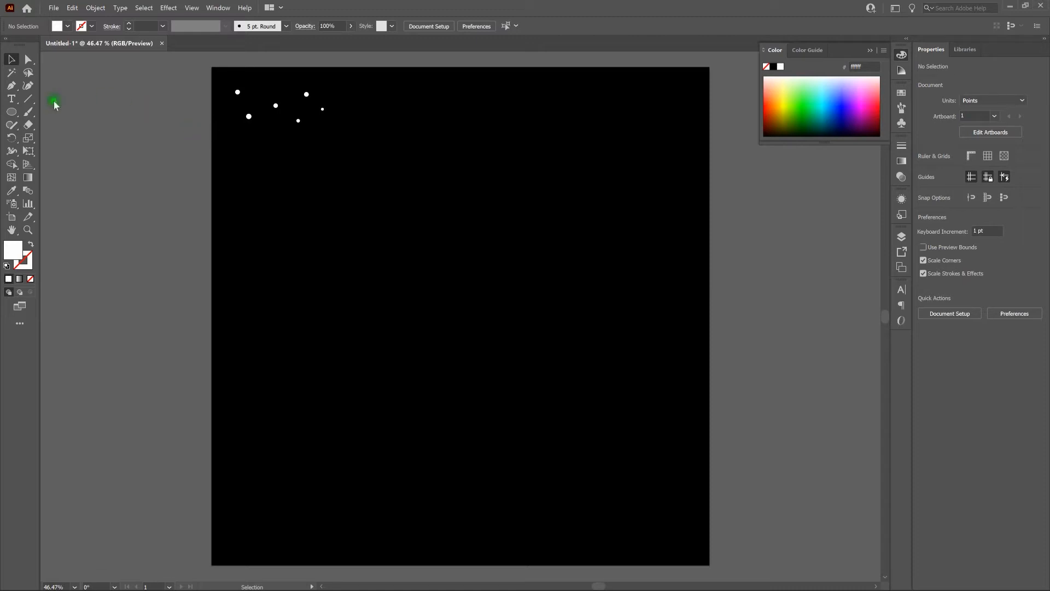
Step: Create a white four-point star with radii of 40 pt and 10 pt to the right of the small circles and deselect it
{"action": "left_click", "coordinate": [13, 112]}
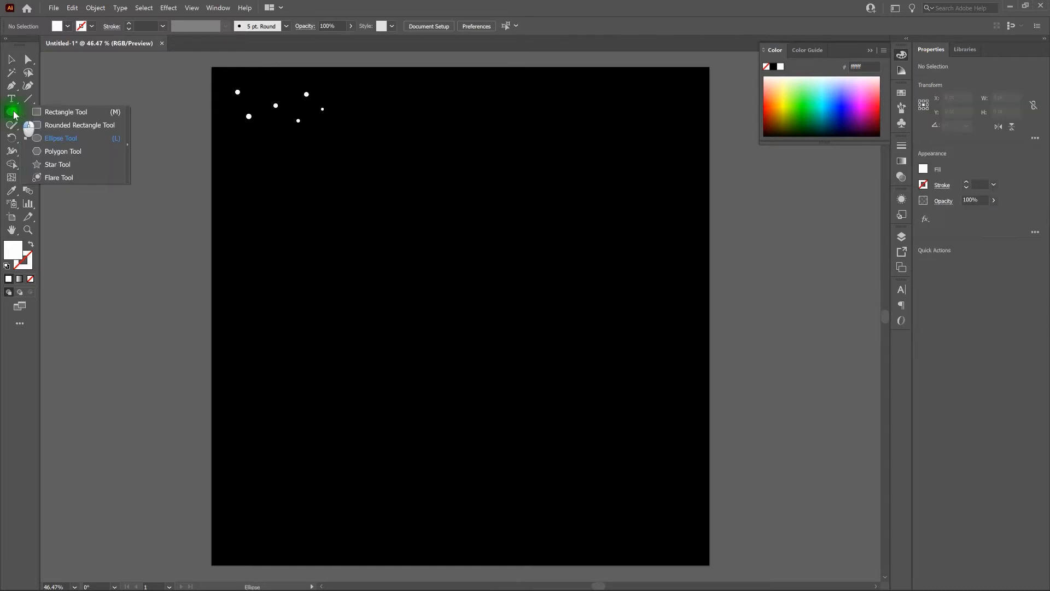
{"action": "left_click_drag", "start_coordinate": [14, 112], "coordinate": [70, 165]}
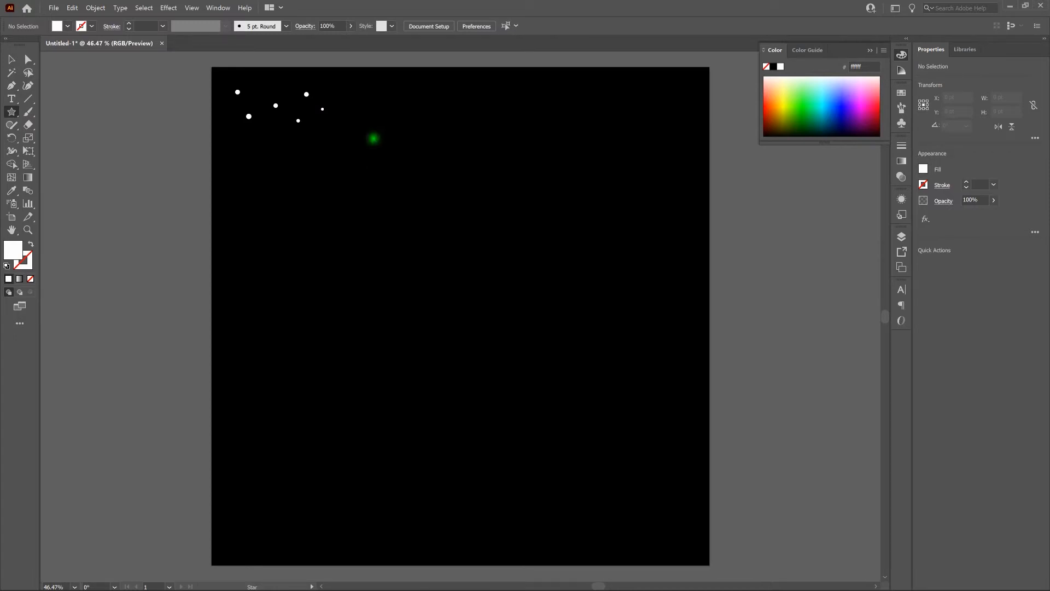
{"action": "left_click", "coordinate": [378, 105]}
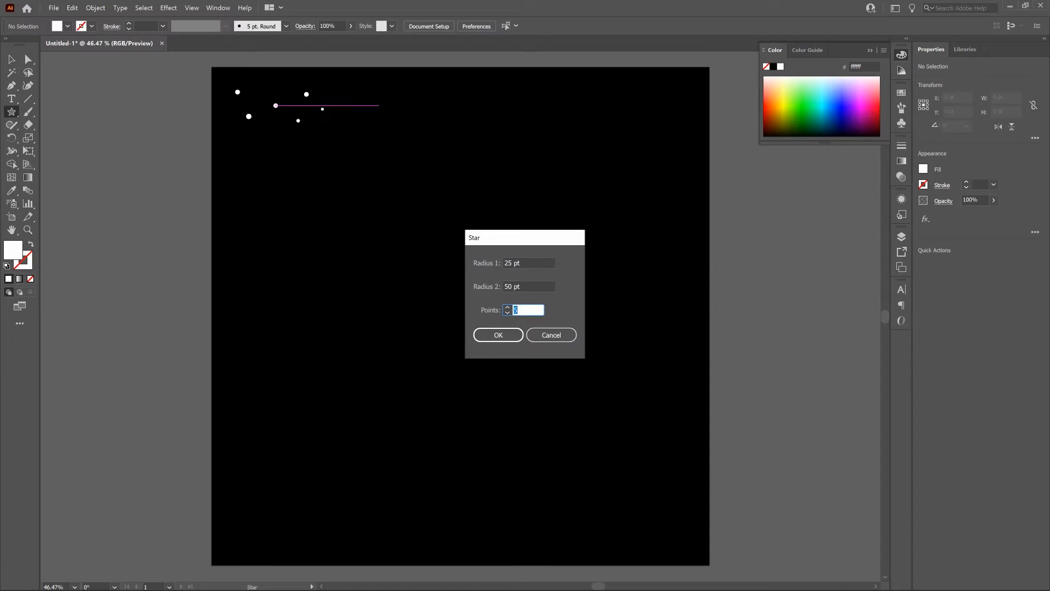
{"action": "type", "text": "4"}
{"action": "key", "text": "Tab"}
{"action": "key", "text": "Tab"}
{"action": "key", "text": "Tab"}
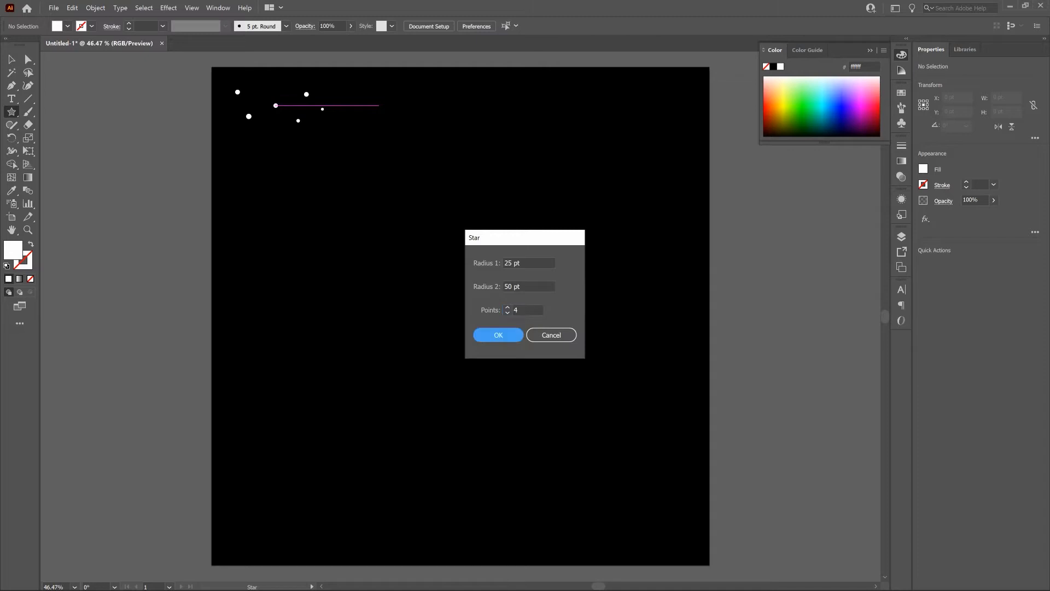
{"action": "type", "text": "40"}
{"action": "key", "text": "Tab"}
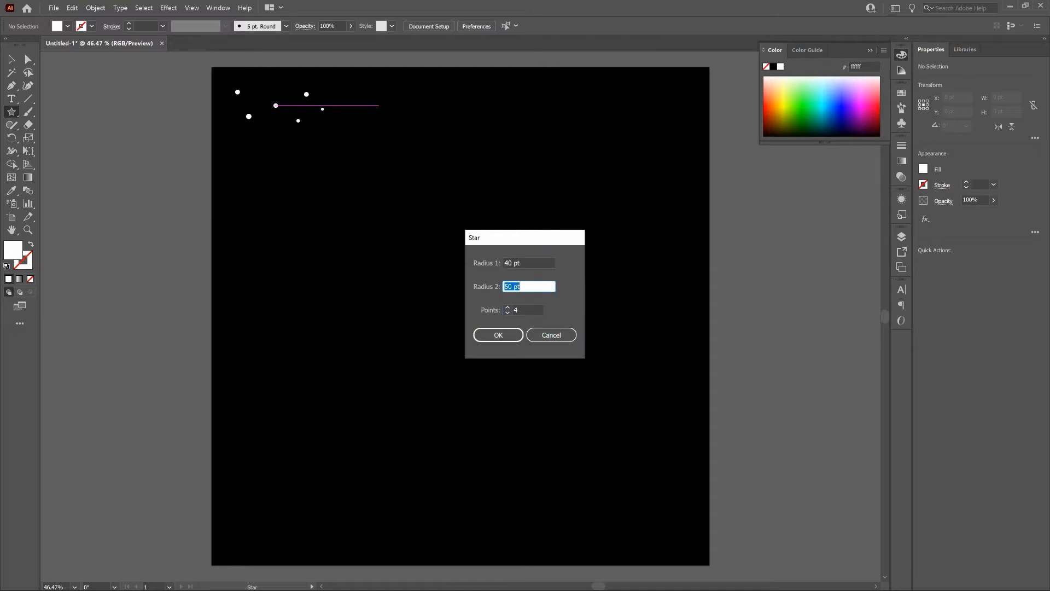
{"action": "type", "text": "10"}
{"action": "left_click", "coordinate": [513, 335]}
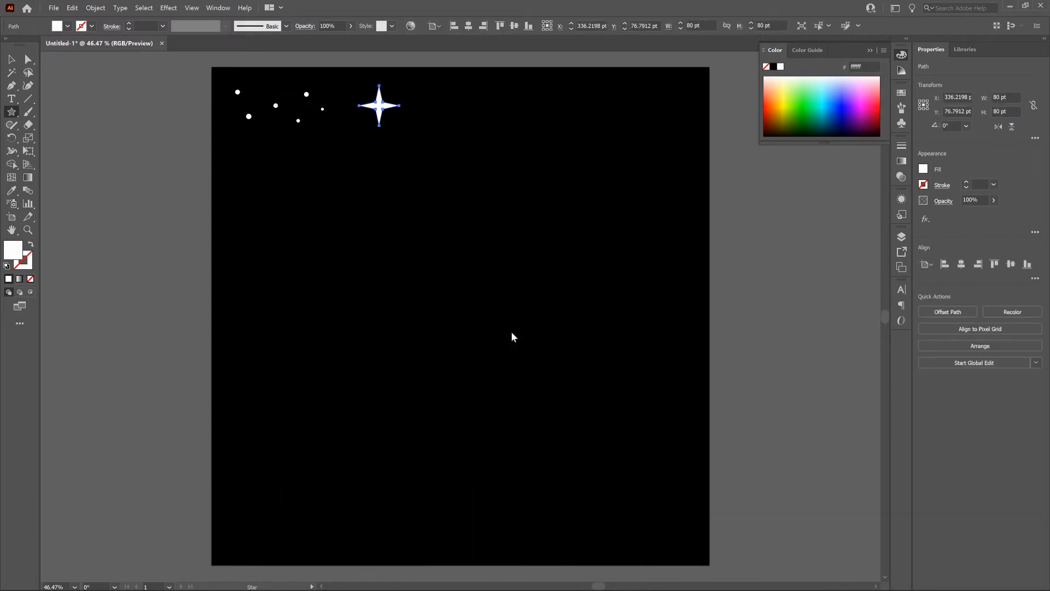
{"action": "left_click", "coordinate": [14, 62]}
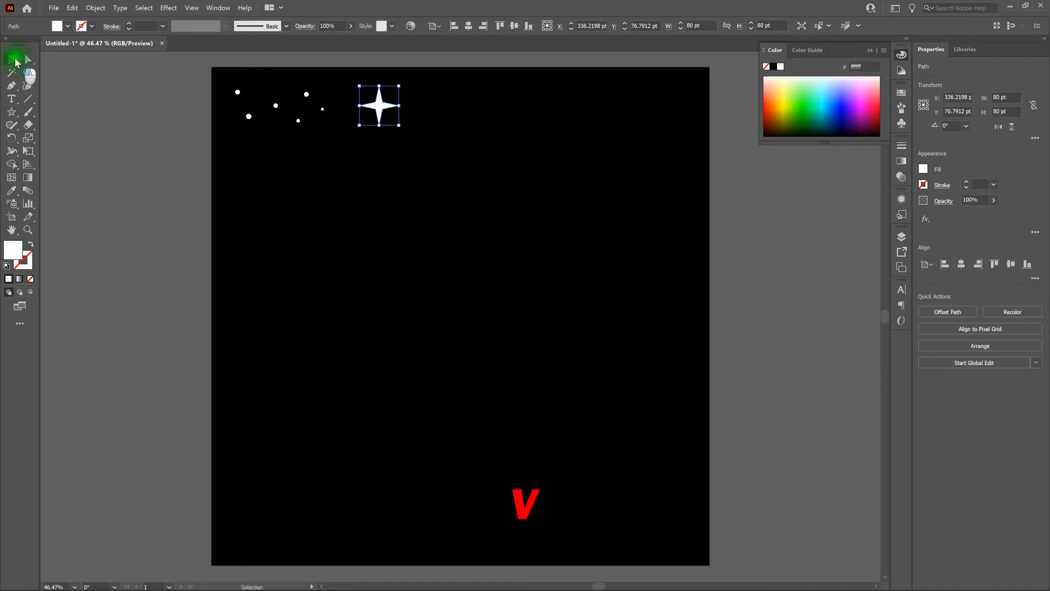
{"action": "left_click", "coordinate": [492, 137]}
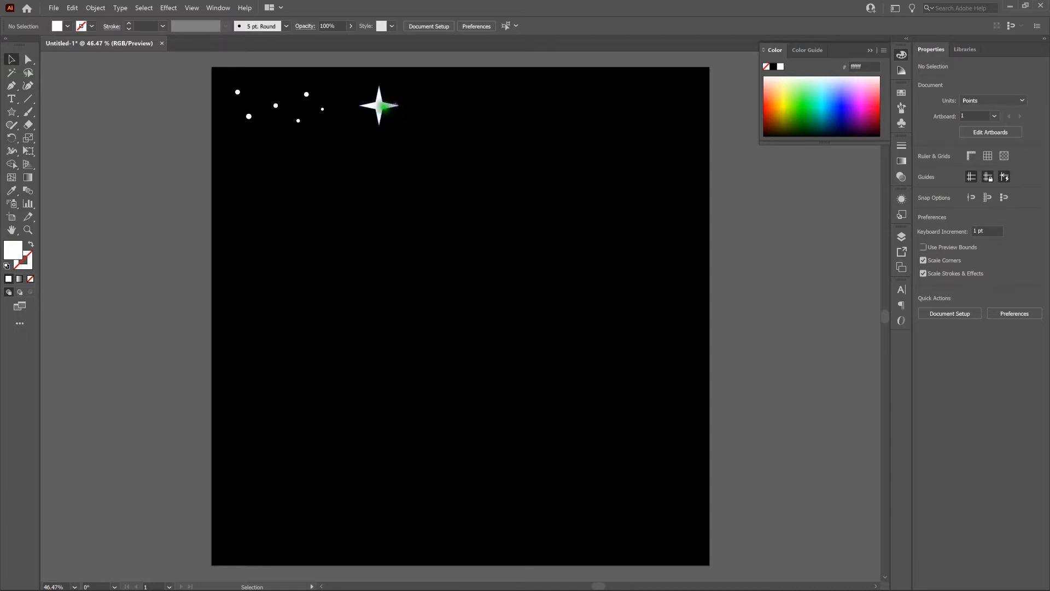
Step: Curve the upper-right inner corner of the white four-point star with the Anchor Point tool
{"action": "left_click", "coordinate": [379, 105]}
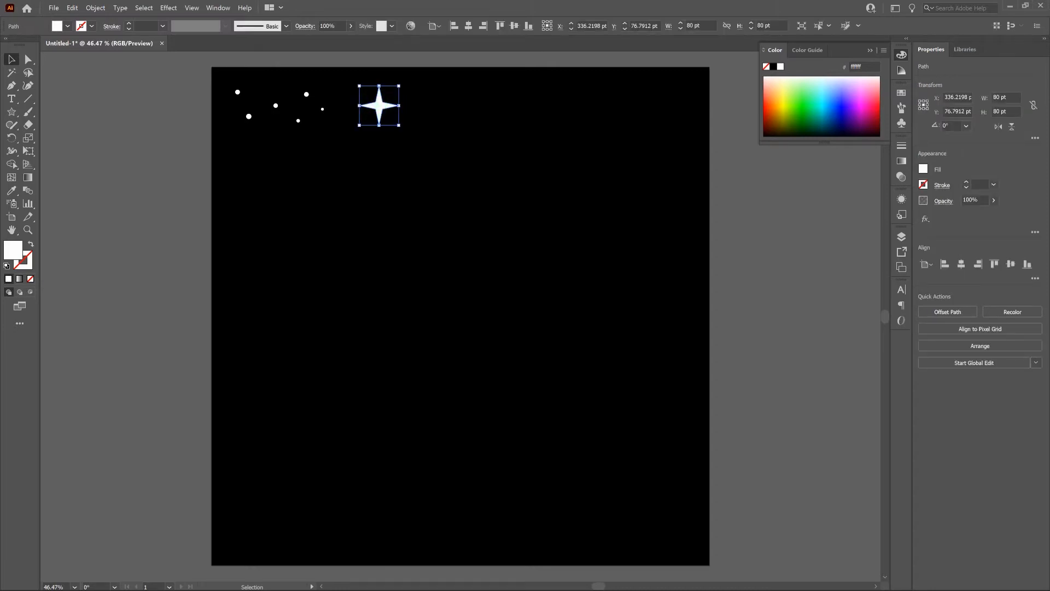
{"action": "key", "text": "a"}
{"action": "key", "text": "ctrl+plus"}
{"action": "key", "text": "ctrl+plus"}
{"action": "key", "text": "ctrl+plus"}
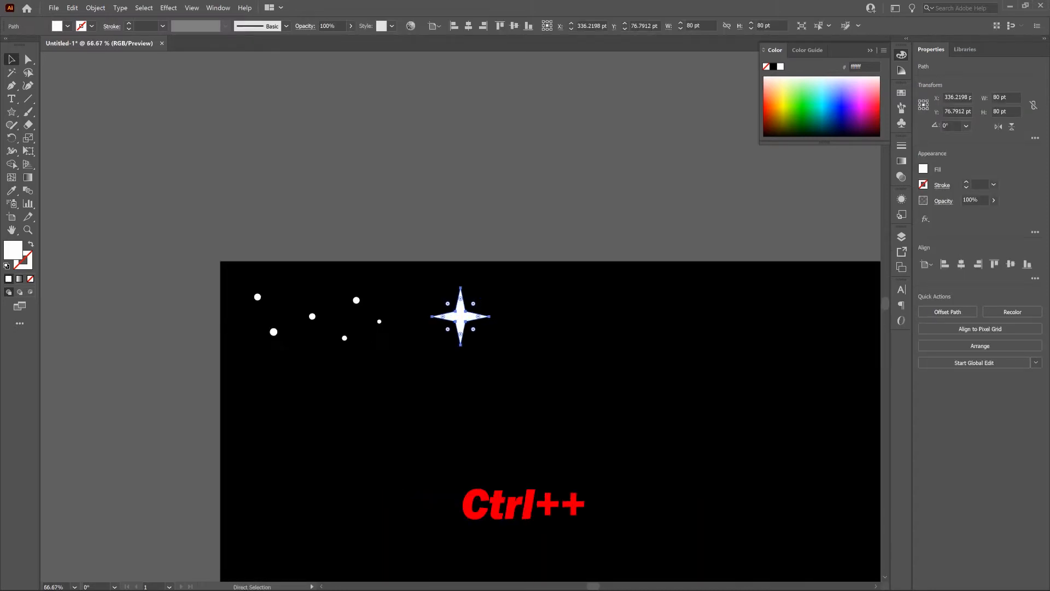
{"action": "key", "text": "ctrl+plus"}
{"action": "key", "text": "v"}
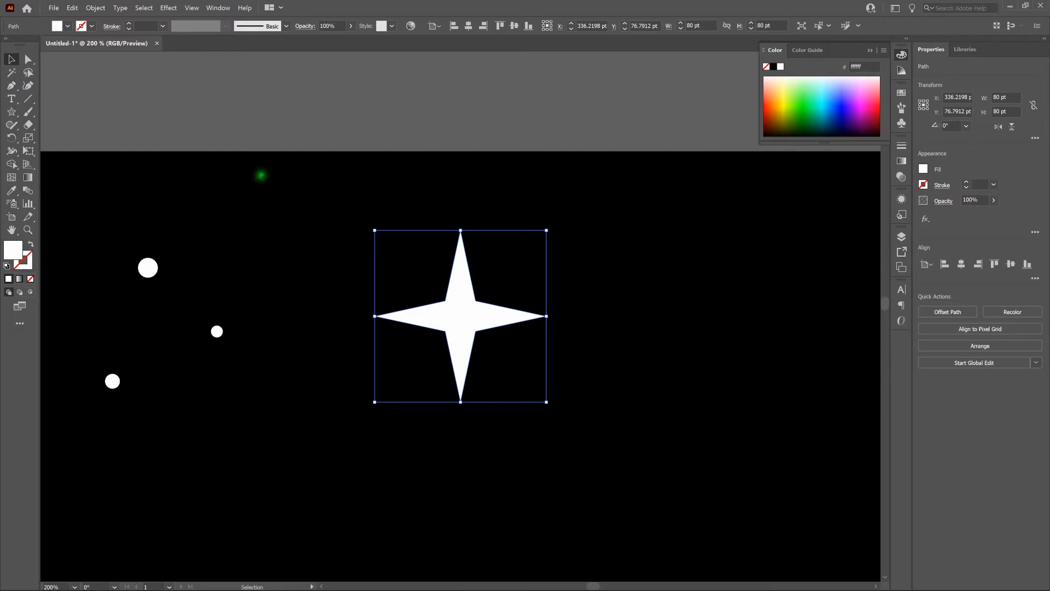
{"action": "left_click", "coordinate": [12, 86]}
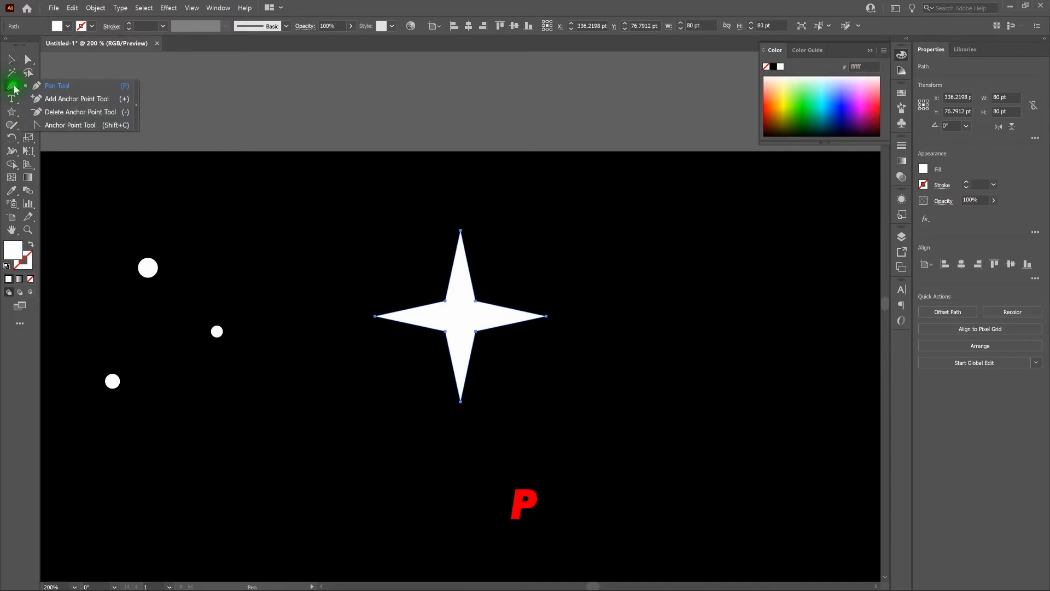
{"action": "left_click", "coordinate": [76, 126]}
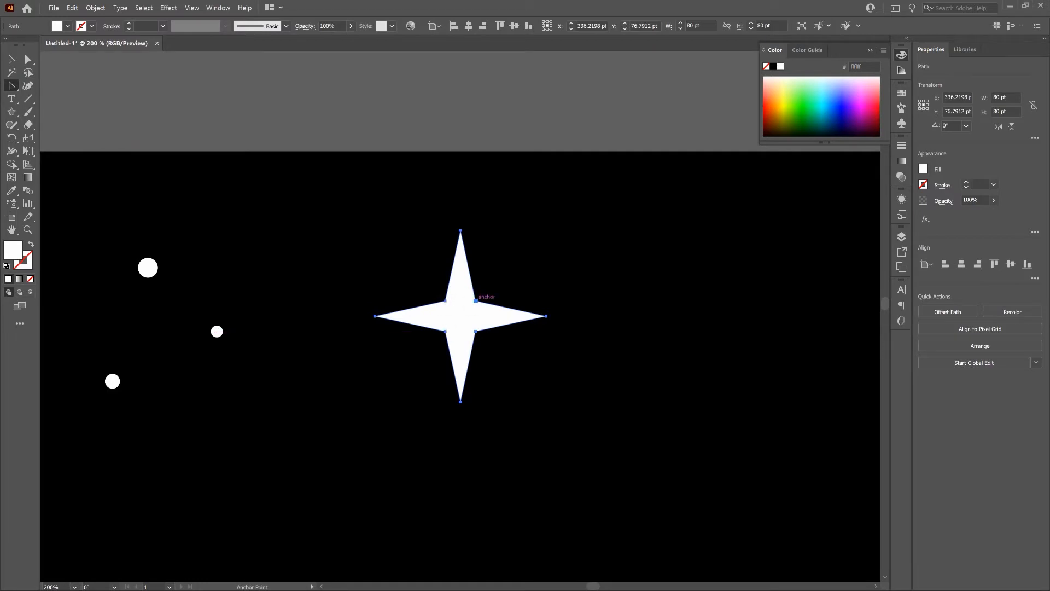
{"action": "left_click", "coordinate": [476, 300]}
{"action": "left_click_drag", "start_coordinate": [475, 300], "coordinate": [484, 313]}
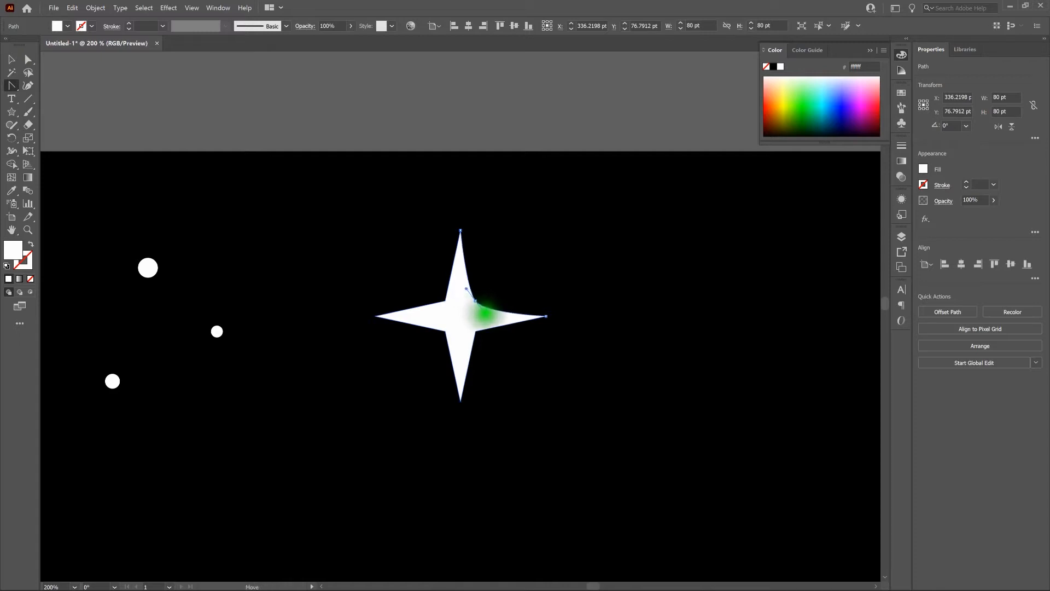
{"action": "left_click_drag", "start_coordinate": [484, 314], "coordinate": [490, 314]}
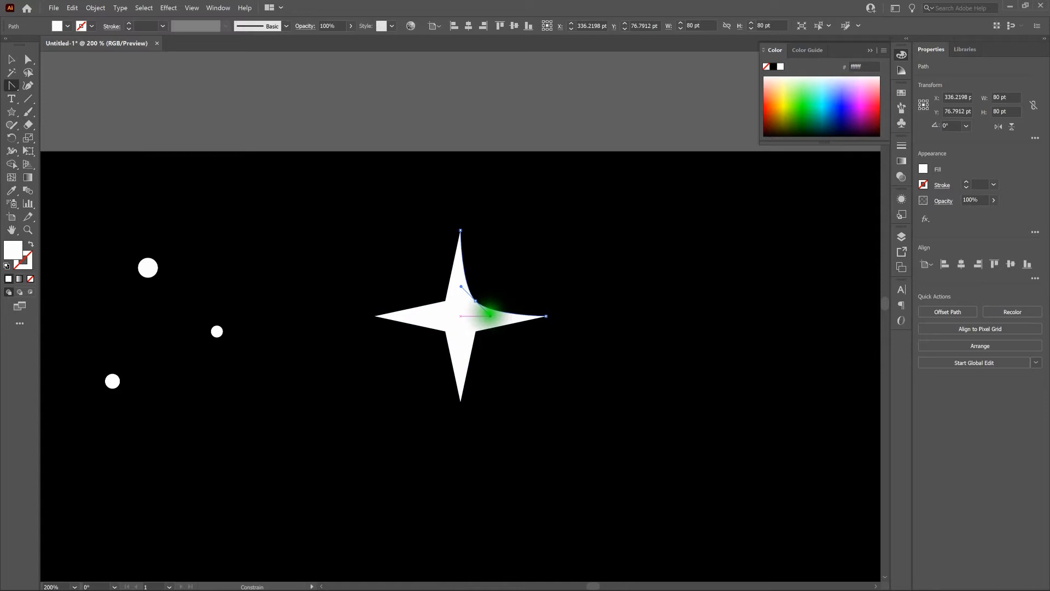
{"action": "left_click_drag", "start_coordinate": [490, 315], "coordinate": [491, 316]}
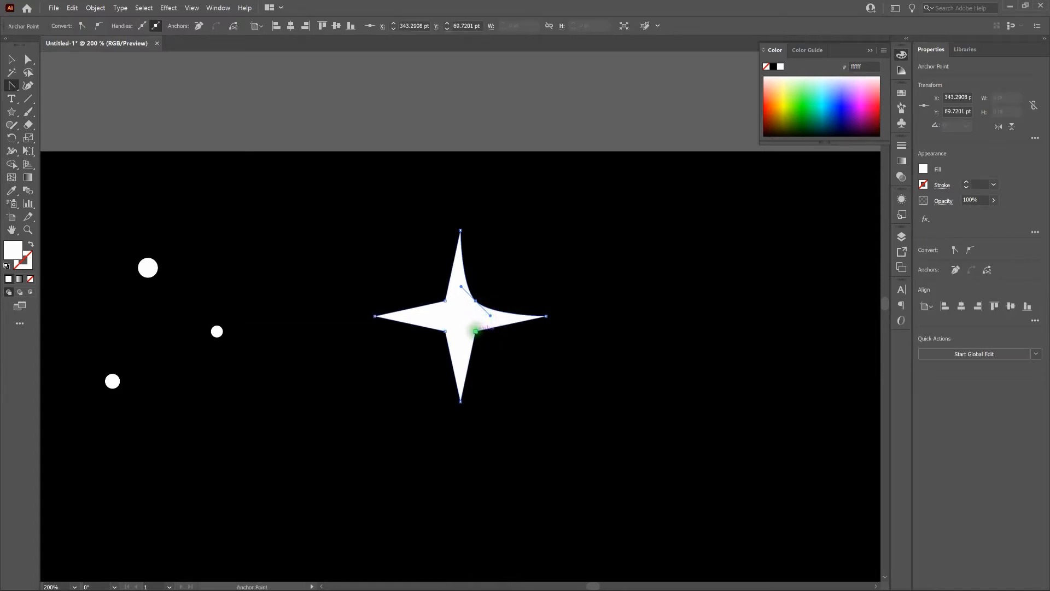
Step: Curve the star's remaining three inner corners to match the first and deselect the star
{"action": "left_click_drag", "start_coordinate": [476, 331], "coordinate": [462, 345]}
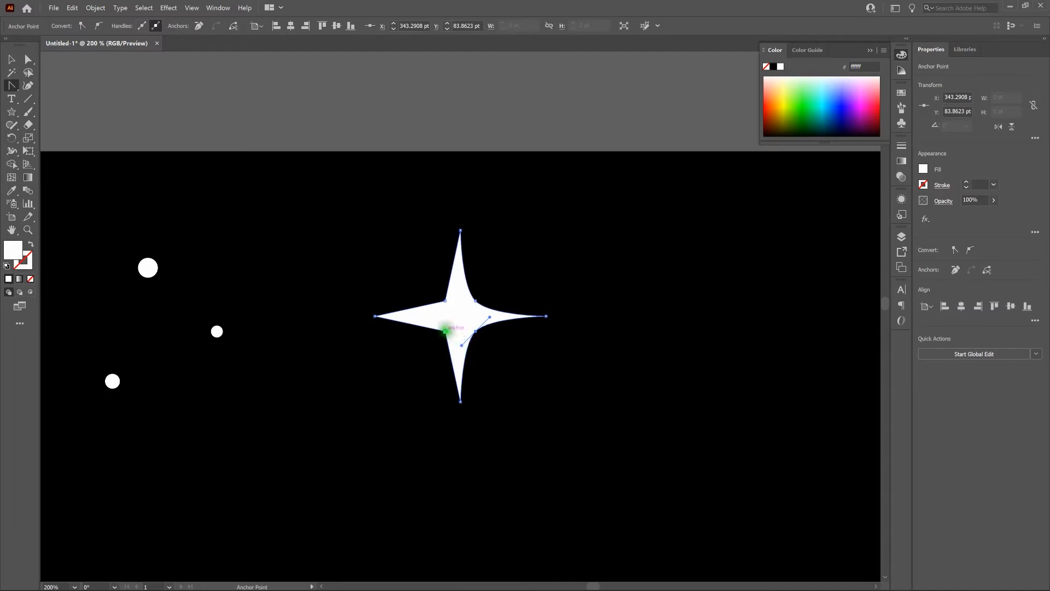
{"action": "left_click", "coordinate": [445, 329]}
{"action": "left_click_drag", "start_coordinate": [444, 328], "coordinate": [459, 286]}
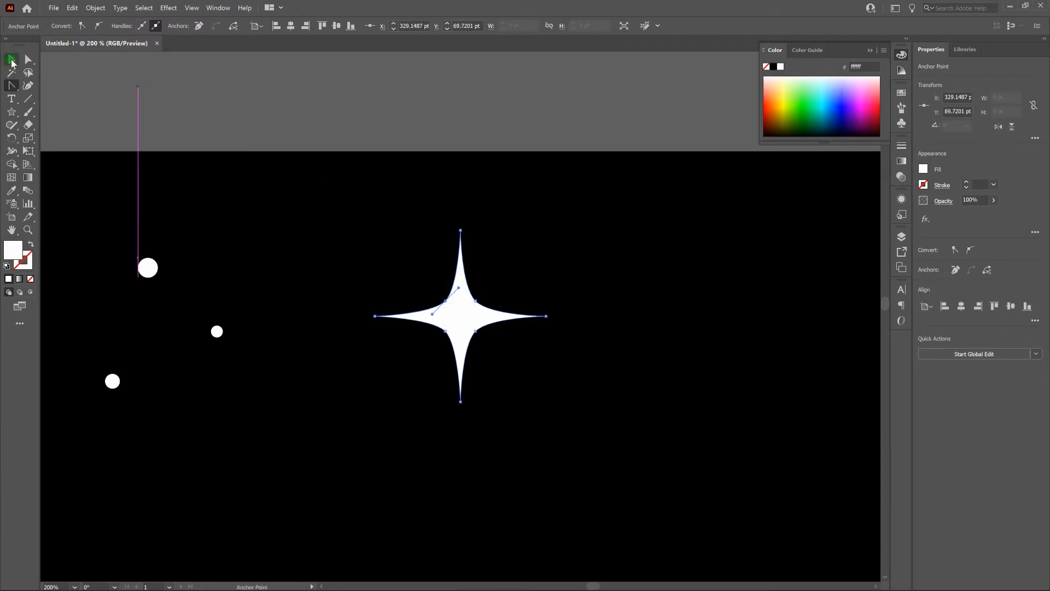
{"action": "key", "text": "v"}
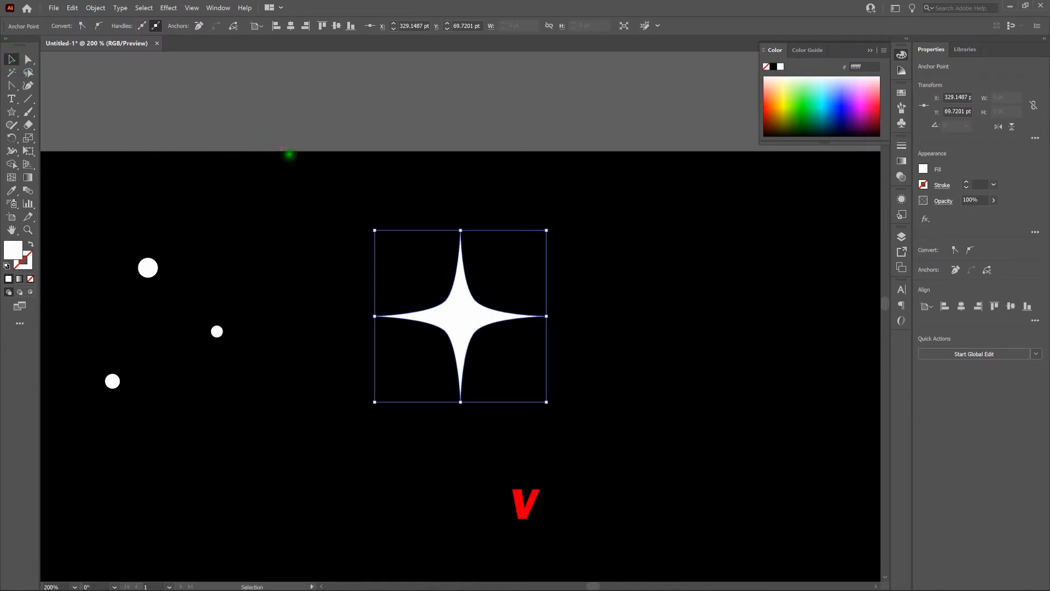
{"action": "left_click", "coordinate": [448, 185]}
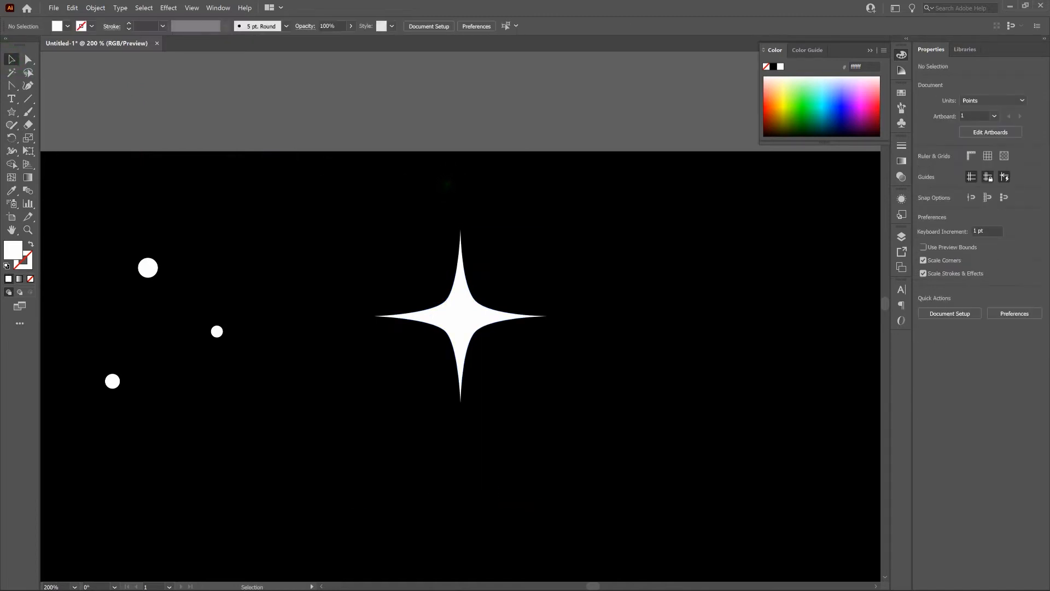
{"action": "key", "text": "a"}
{"action": "key", "text": "ctrl+0"}
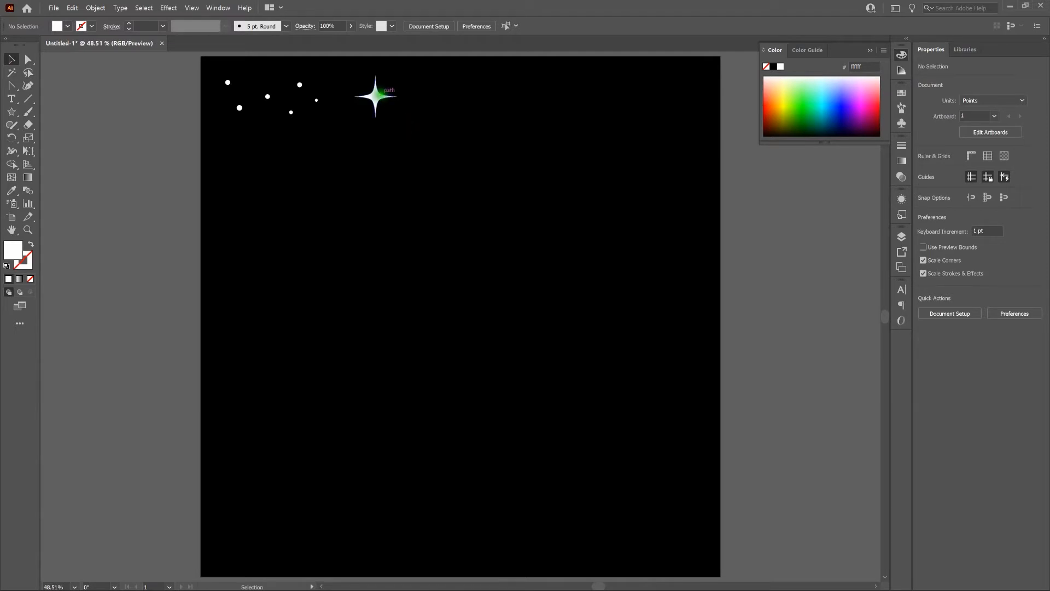
Step: Place a copy of the curved star 110 pt to its right and scale it down to about 33 pt
{"action": "left_click", "coordinate": [375, 96]}
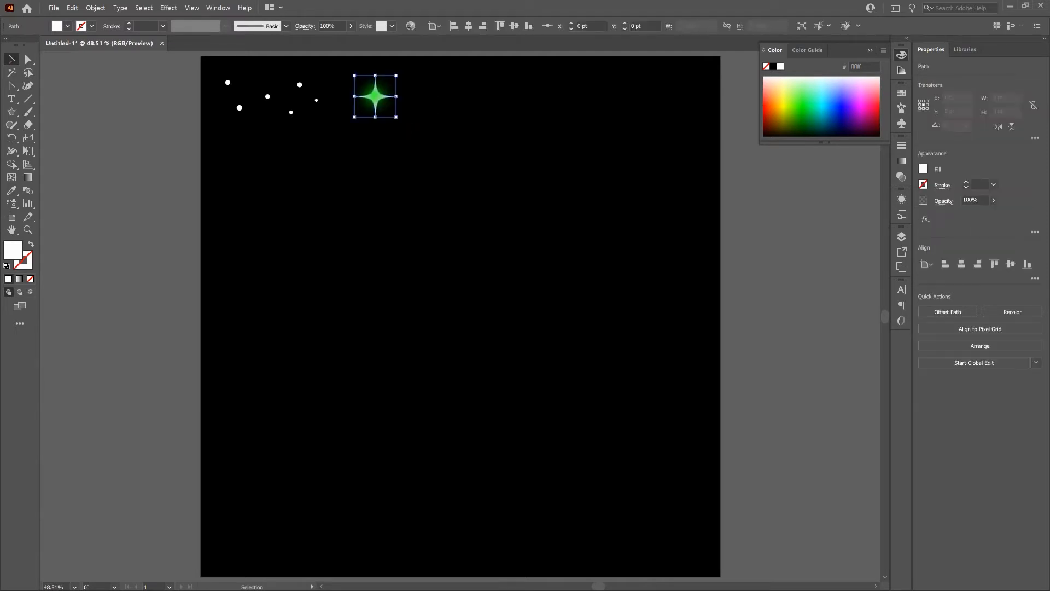
{"action": "key", "text": "ctrl"}
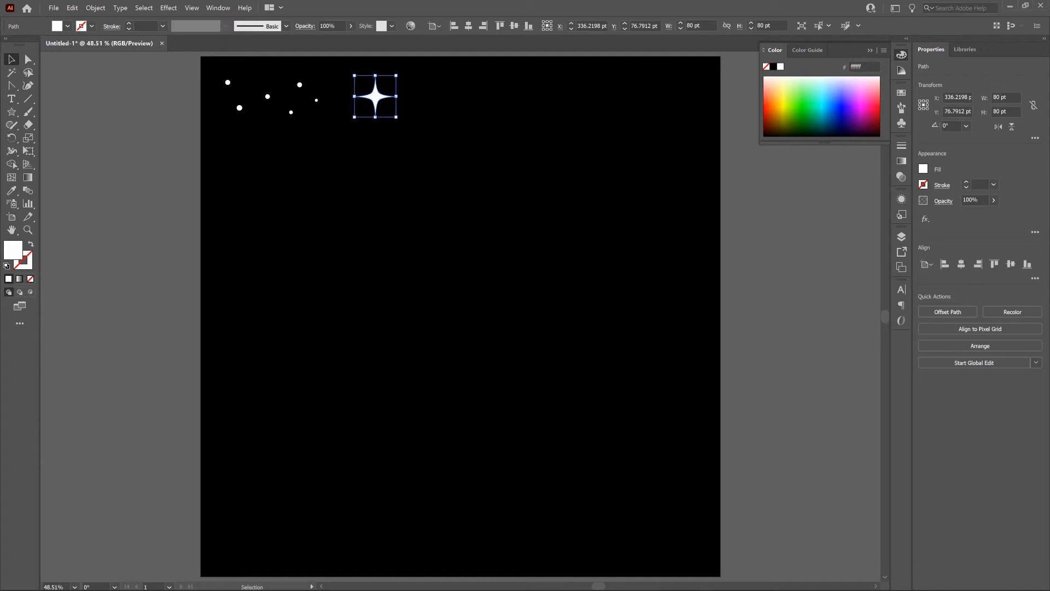
{"action": "key", "text": "ctrl+c"}
{"action": "key", "text": "ctrl+f"}
{"action": "left_click", "coordinate": [71, 7]}
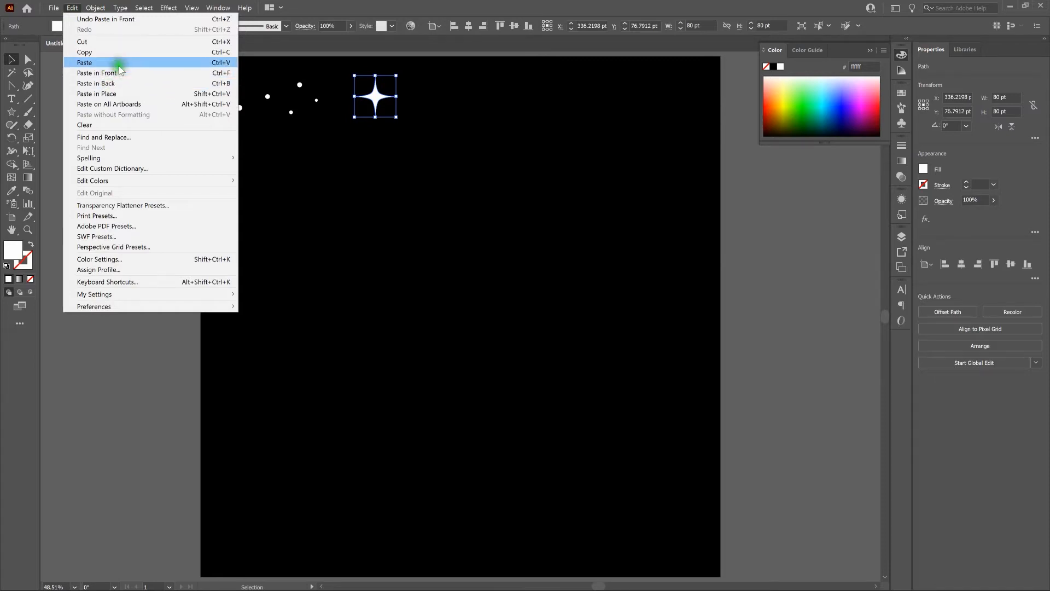
{"action": "left_click", "coordinate": [333, 7]}
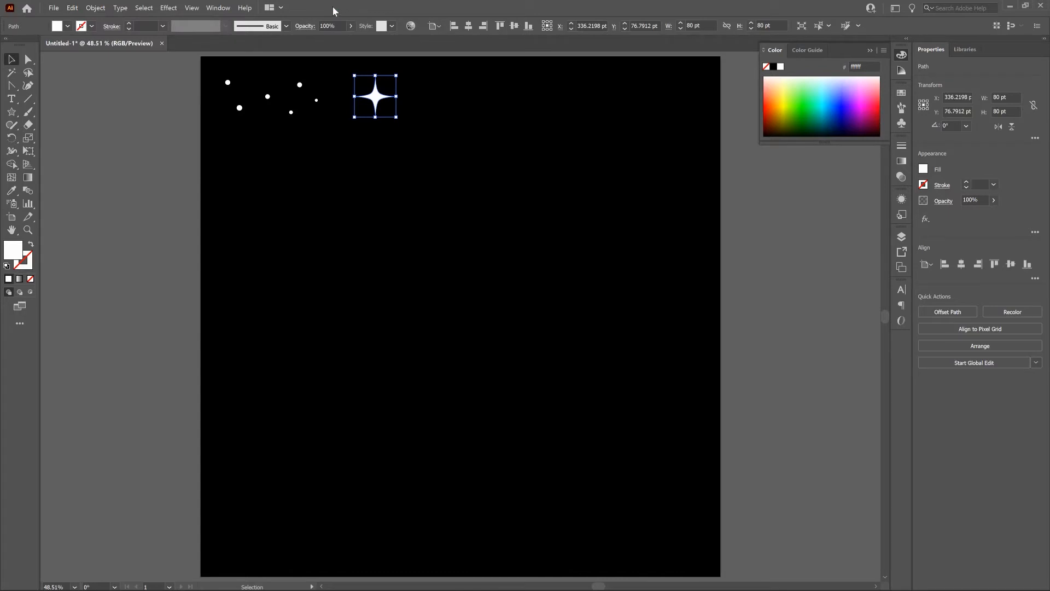
{"action": "key", "text": "ctrl+f"}
{"action": "key", "text": "shift+Right"}
{"action": "key", "text": "shift+Right"}
{"action": "key", "text": "shift+Right"}
{"action": "key", "text": "shift+Right"}
{"action": "key", "text": "shift+Right"}
{"action": "key", "text": "shift+Right"}
{"action": "key", "text": "shift+Right"}
{"action": "key", "text": "shift+Right"}
{"action": "key", "text": "shift+Right"}
{"action": "key", "text": "shift+Right"}
{"action": "key", "text": "shift+Right"}
{"action": "key", "text": "shift+Right"}
{"action": "key", "text": "shift+Right"}
{"action": "key", "text": "shift+Right"}
{"action": "key", "text": "shift+Right"}
{"action": "key", "text": "shift+Right"}
{"action": "key", "text": "shift+Right"}
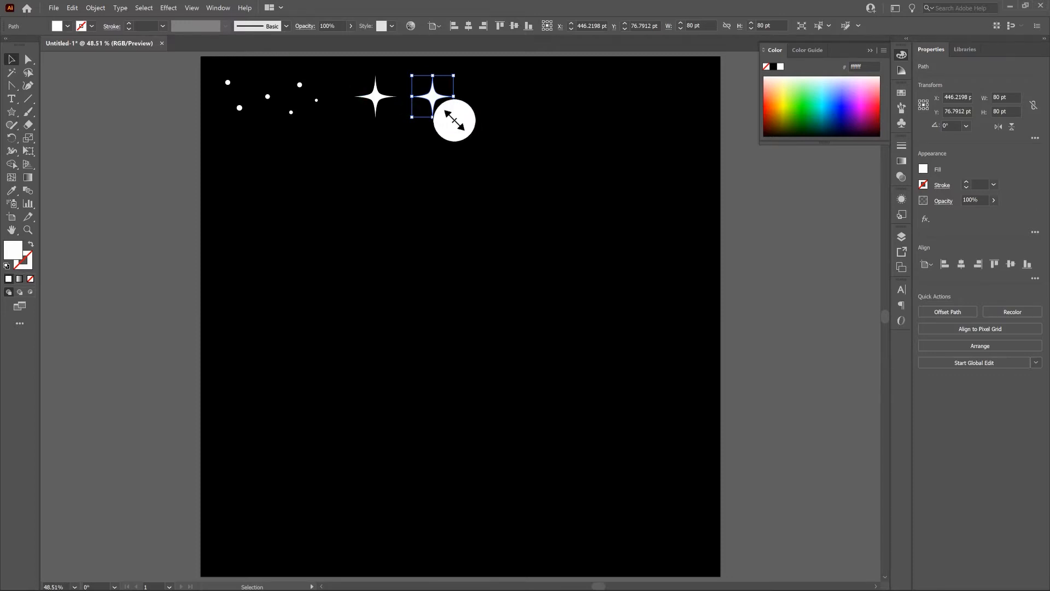
{"action": "left_click_drag", "start_coordinate": [453, 116], "coordinate": [439, 95]}
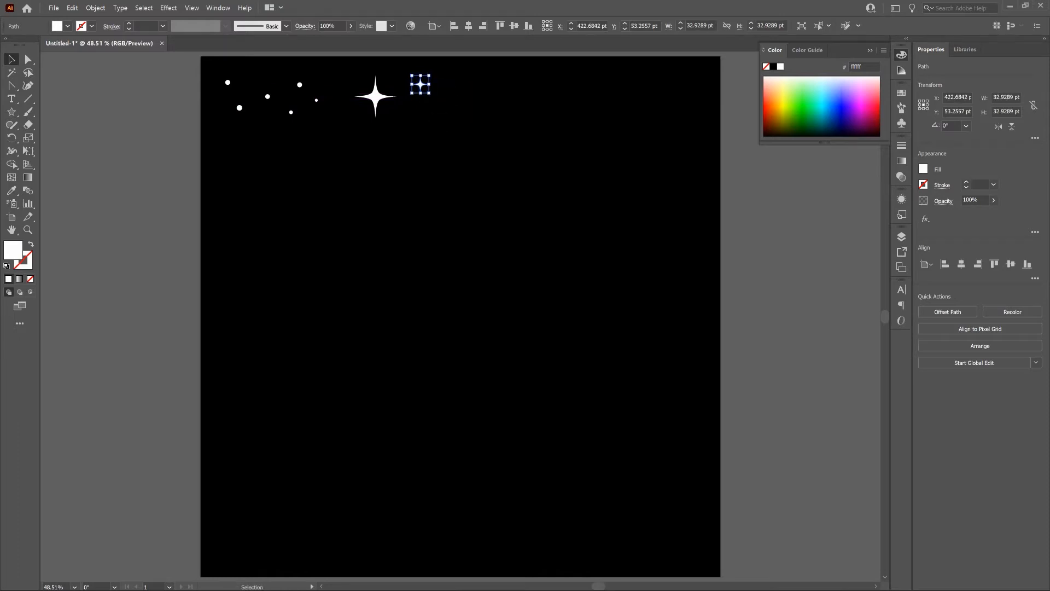
Step: Place a copy of the small star 70 pt to its right and enlarge it to about 48 pt
{"action": "key", "text": "ctrl+c"}
{"action": "key", "text": "ctrl+f"}
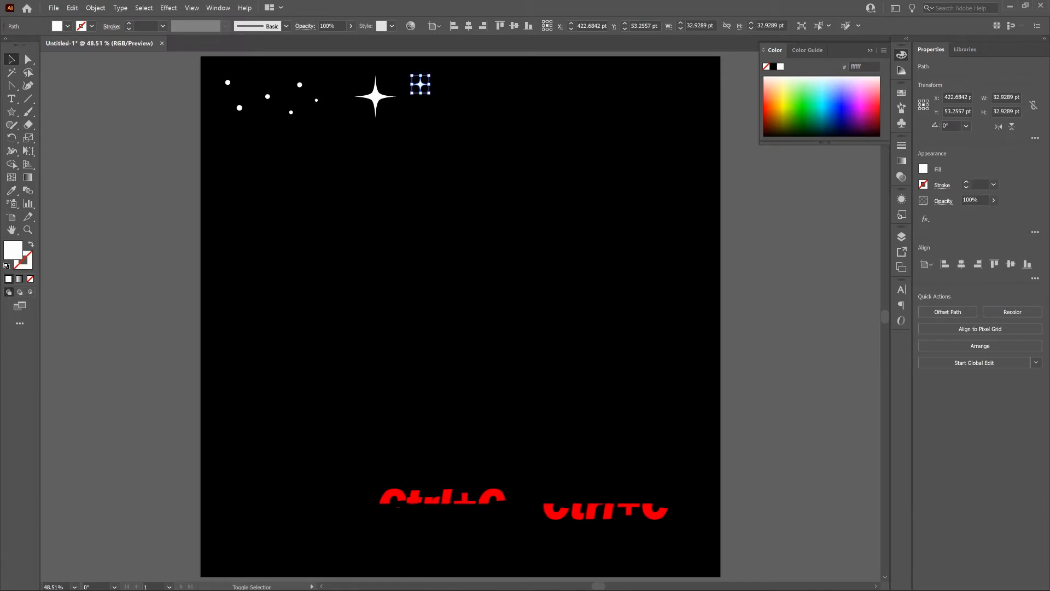
{"action": "key", "text": "shift+Right"}
{"action": "key", "text": "shift+Right"}
{"action": "key", "text": "shift+Right"}
{"action": "key", "text": "shift+Right"}
{"action": "key", "text": "shift+Right"}
{"action": "key", "text": "shift+Right"}
{"action": "key", "text": "shift+Right"}
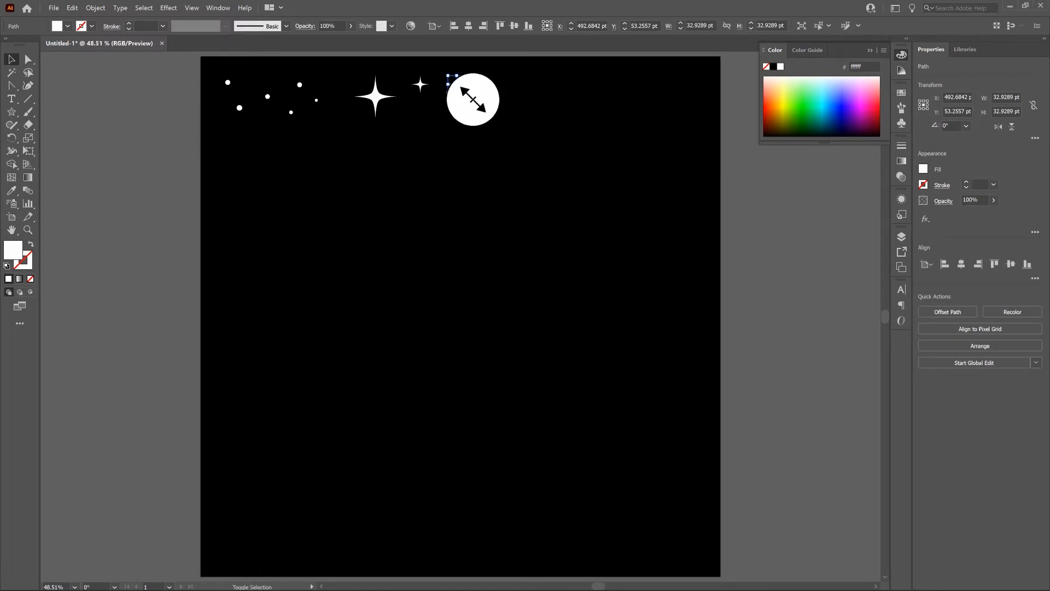
{"action": "left_click_drag", "start_coordinate": [466, 93], "coordinate": [474, 112]}
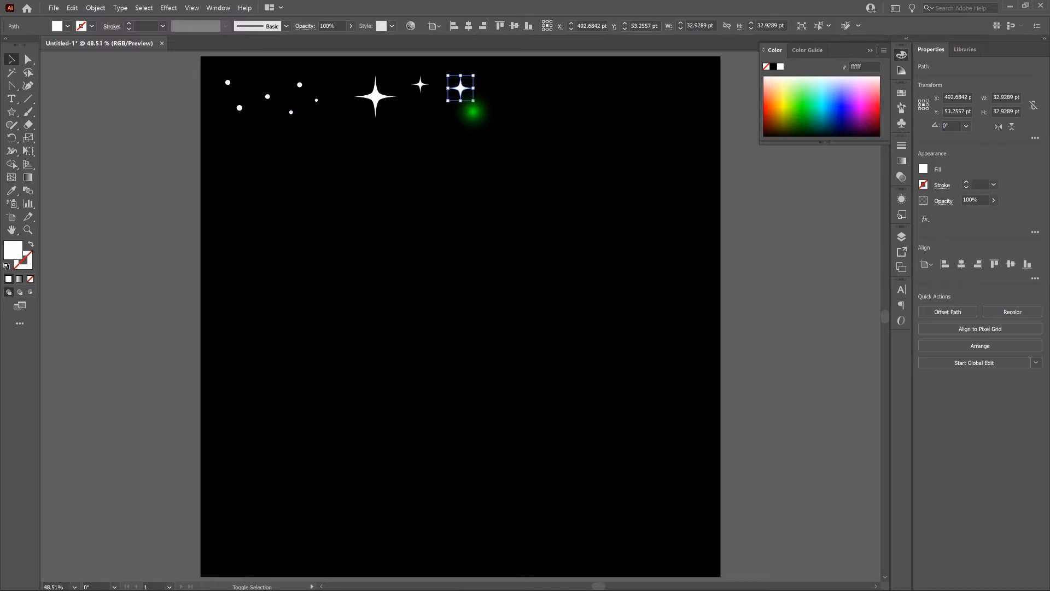
Step: Place a copy of the newest star 90 pt to its right and shrink it to about 28 pt
{"action": "key", "text": "a"}
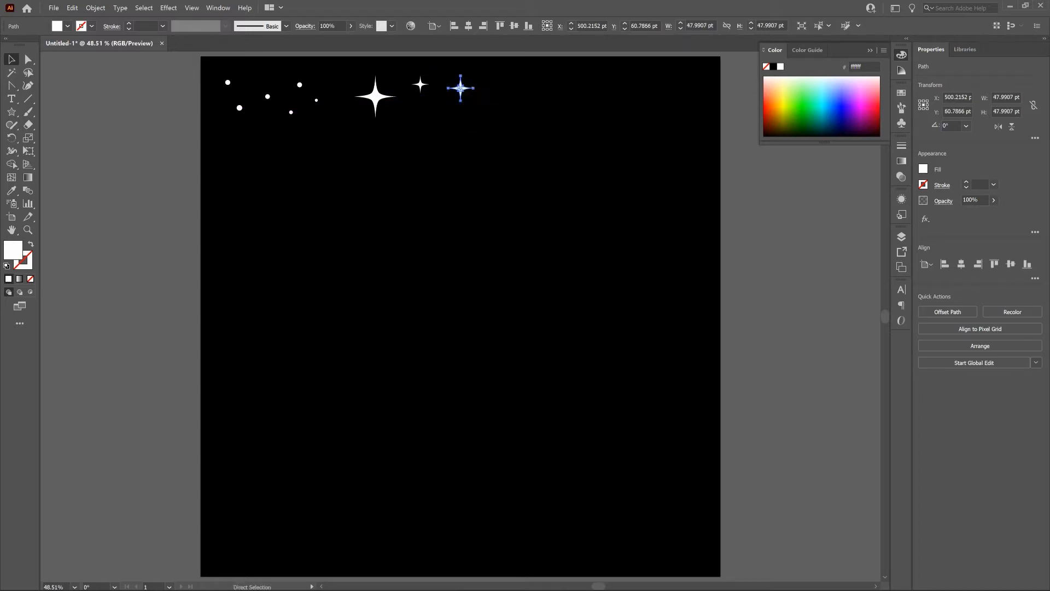
{"action": "key", "text": "ctrl+c"}
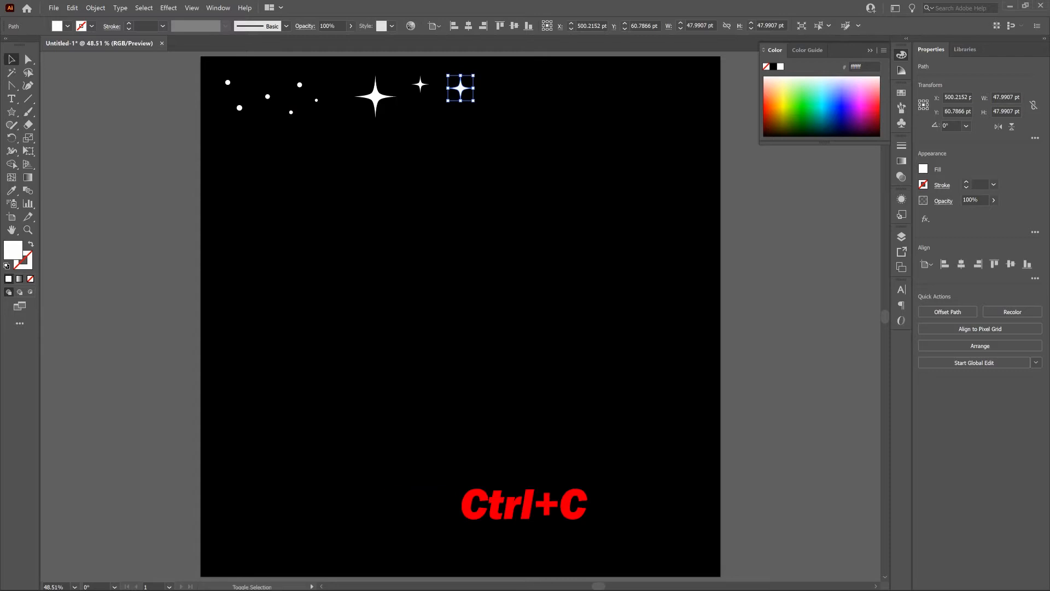
{"action": "key", "text": "ctrl+f"}
{"action": "left_click_drag", "start_coordinate": [460, 87], "coordinate": [508, 88]}
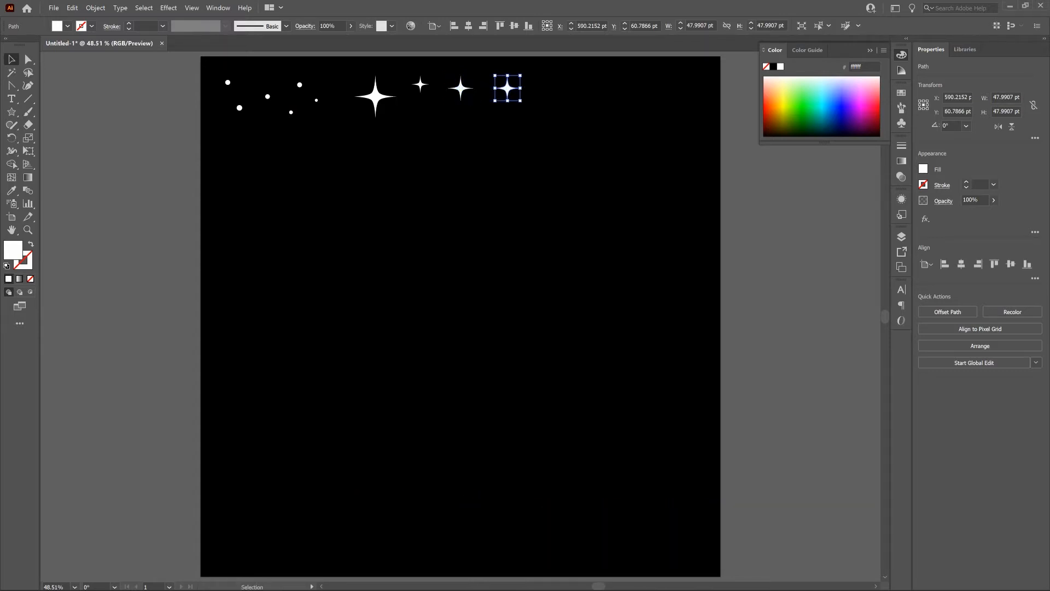
{"action": "left_click_drag", "start_coordinate": [521, 100], "coordinate": [511, 91]}
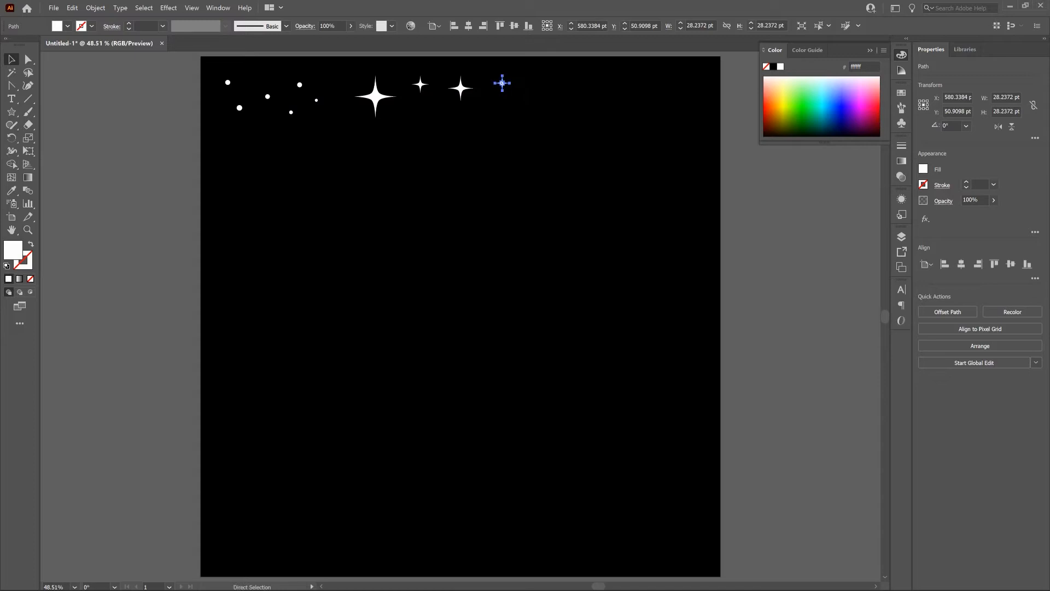
Step: Place a copy of the smallest star 60 pt to its right, enlarge it to about 55 pt and deselect it
{"action": "key", "text": "ctrl+c"}
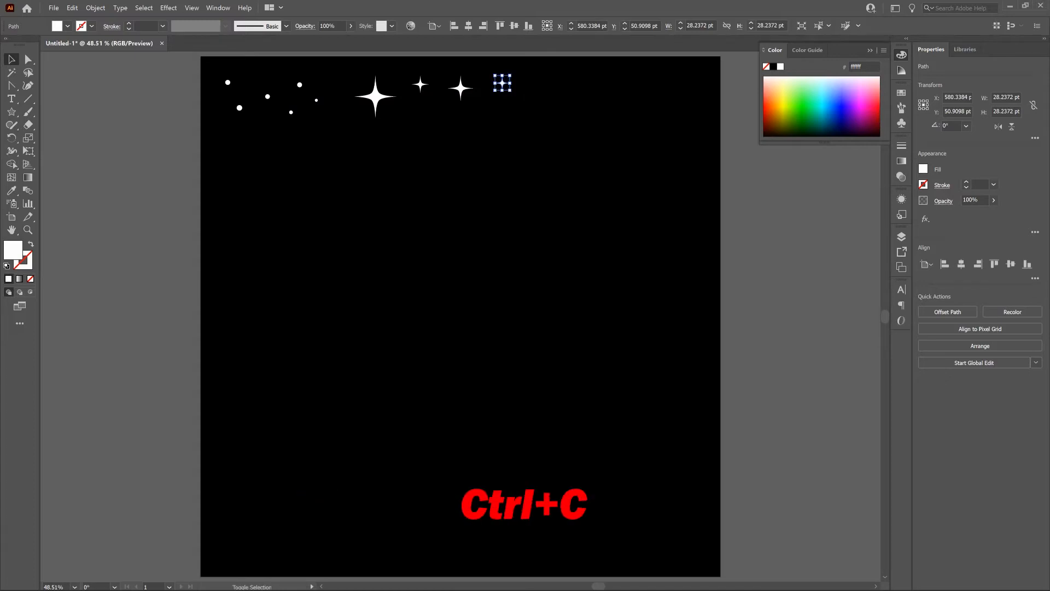
{"action": "key", "text": "ctrl+f"}
{"action": "key", "text": "shift+Right"}
{"action": "key", "text": "shift+Right"}
{"action": "key", "text": "shift+Right"}
{"action": "key", "text": "shift+Right"}
{"action": "key", "text": "shift+Right"}
{"action": "key", "text": "shift+Right"}
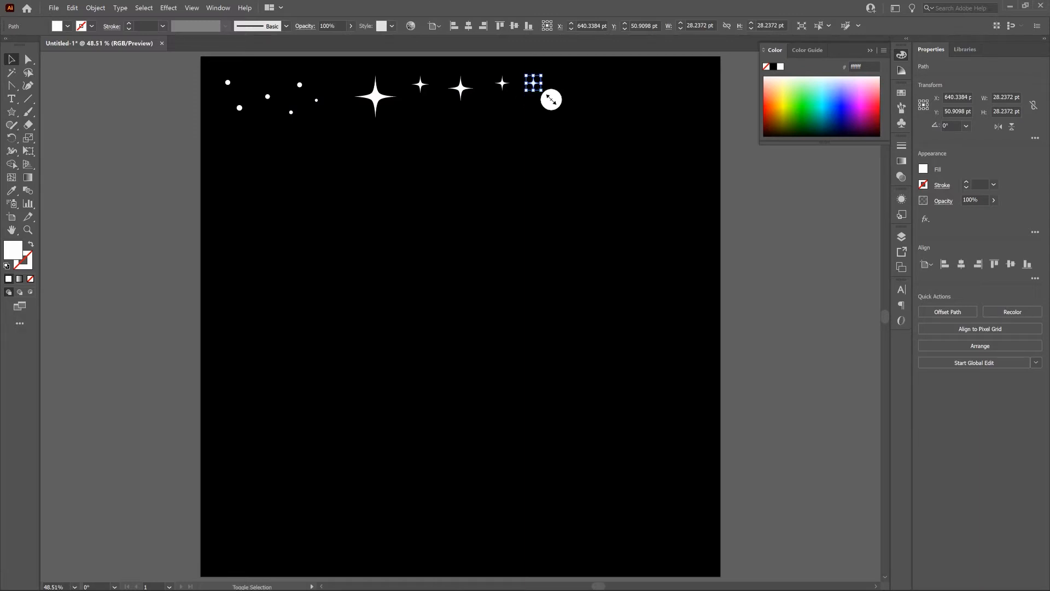
{"action": "left_click_drag", "start_coordinate": [541, 90], "coordinate": [553, 108]}
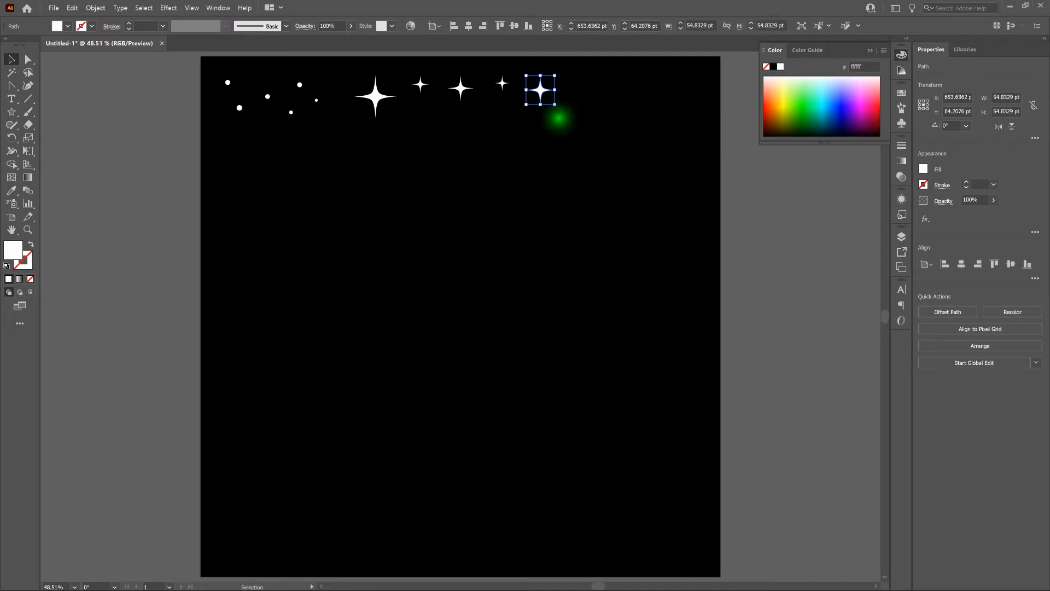
{"action": "left_click", "coordinate": [558, 114]}
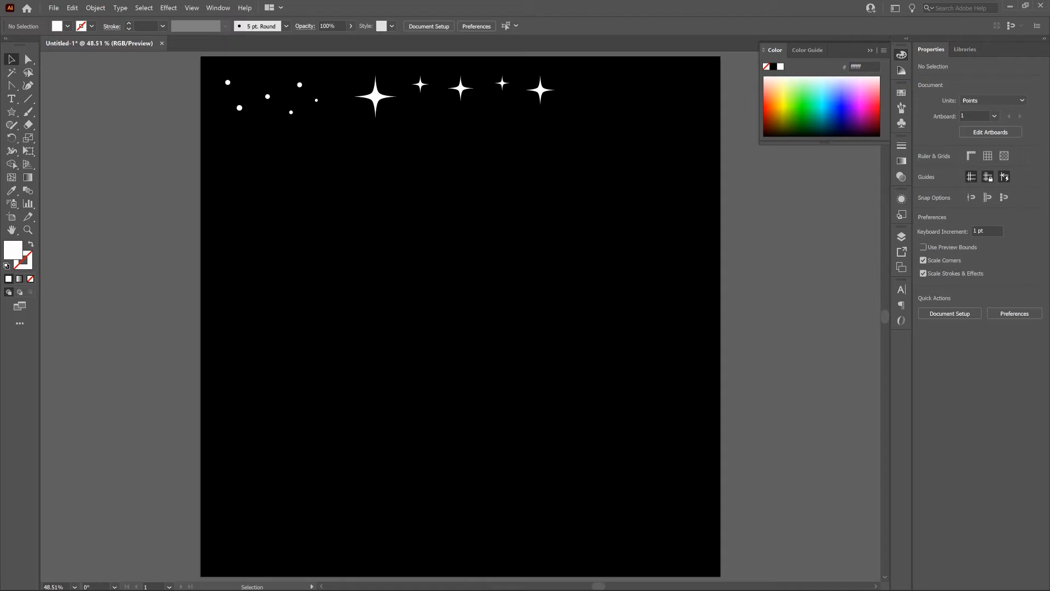
Step: Draw a white circle about 141 pt in diameter below the group of small circles and deselect it
{"action": "left_click", "coordinate": [241, 102]}
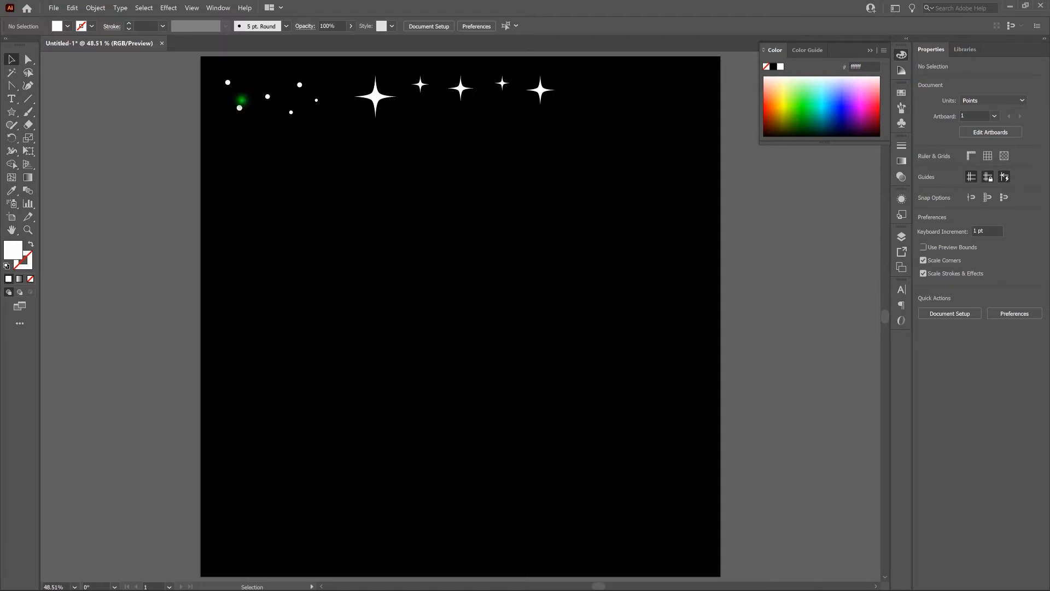
{"action": "left_click", "coordinate": [12, 112]}
{"action": "key", "text": "l"}
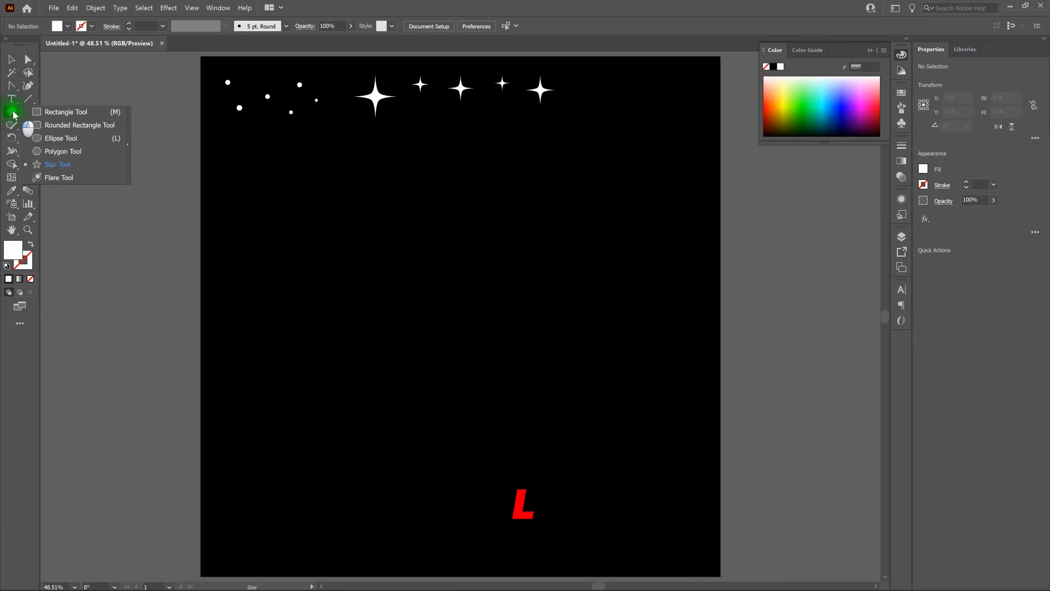
{"action": "left_click_drag", "start_coordinate": [13, 113], "coordinate": [66, 139]}
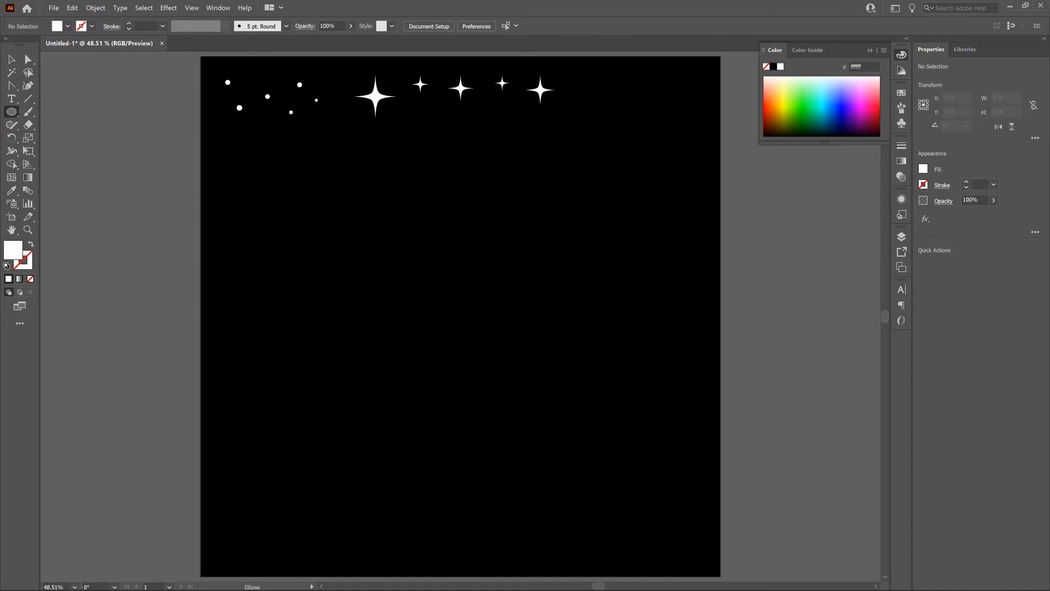
{"action": "left_click_drag", "start_coordinate": [244, 165], "coordinate": [296, 236]}
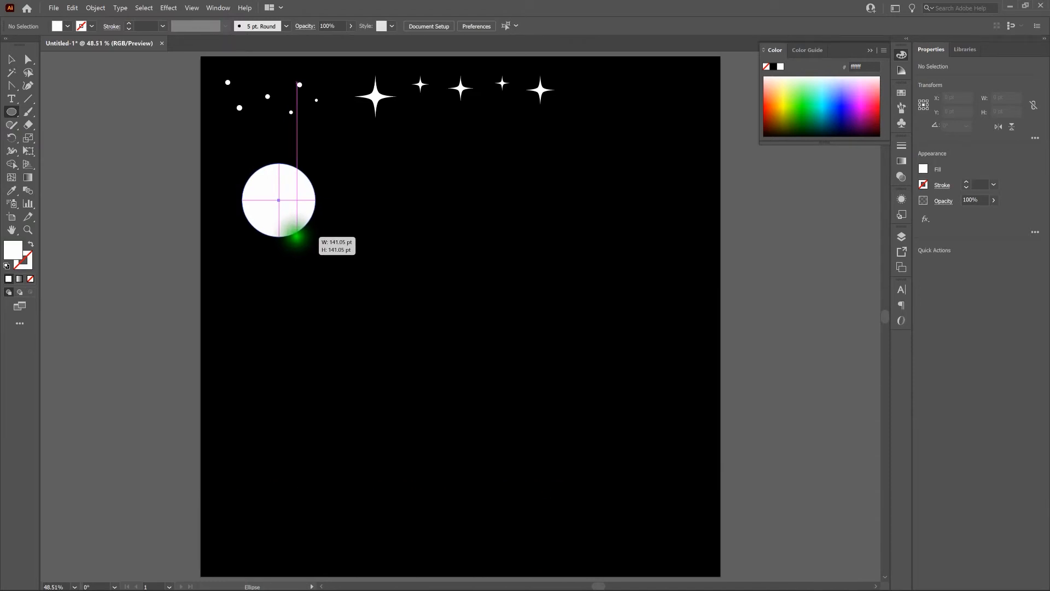
{"action": "left_click_drag", "start_coordinate": [296, 236], "coordinate": [295, 236]}
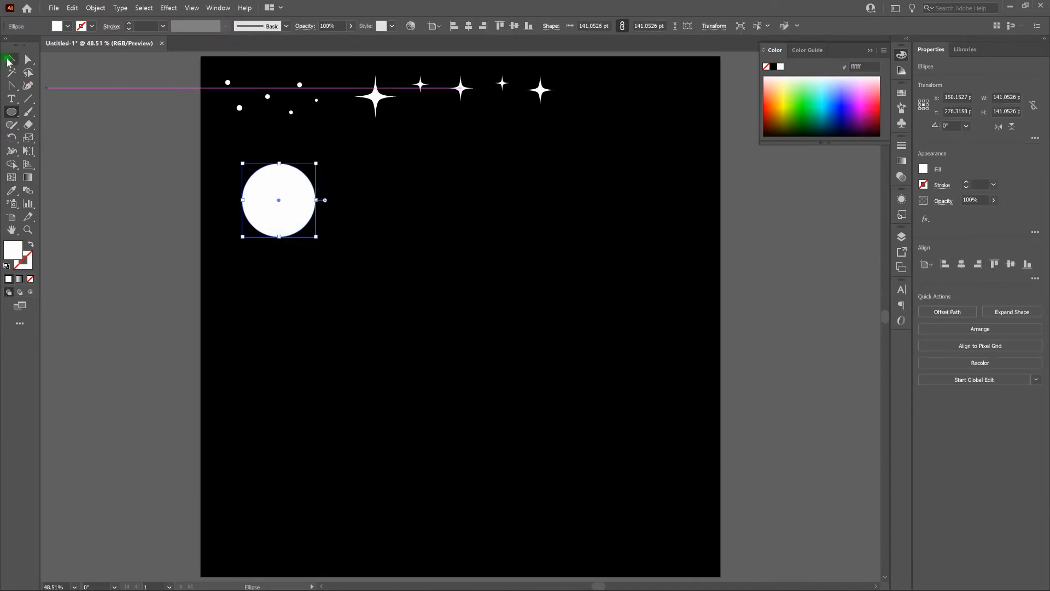
{"action": "key", "text": "v"}
{"action": "left_click", "coordinate": [349, 160]}
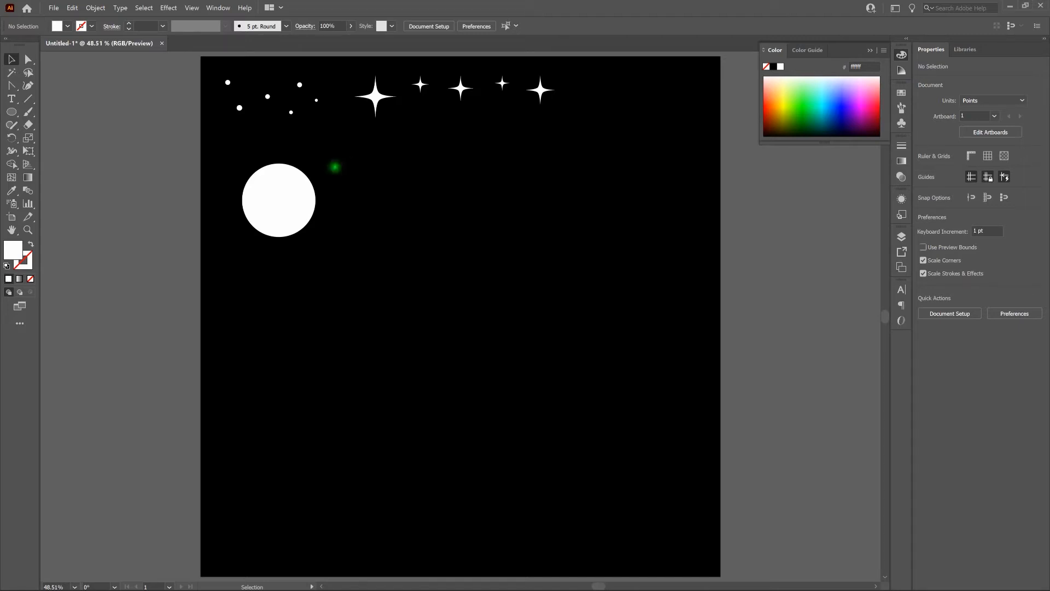
Step: Fill the large white circle with pink #e20398 and deselect it
{"action": "left_click", "coordinate": [271, 192]}
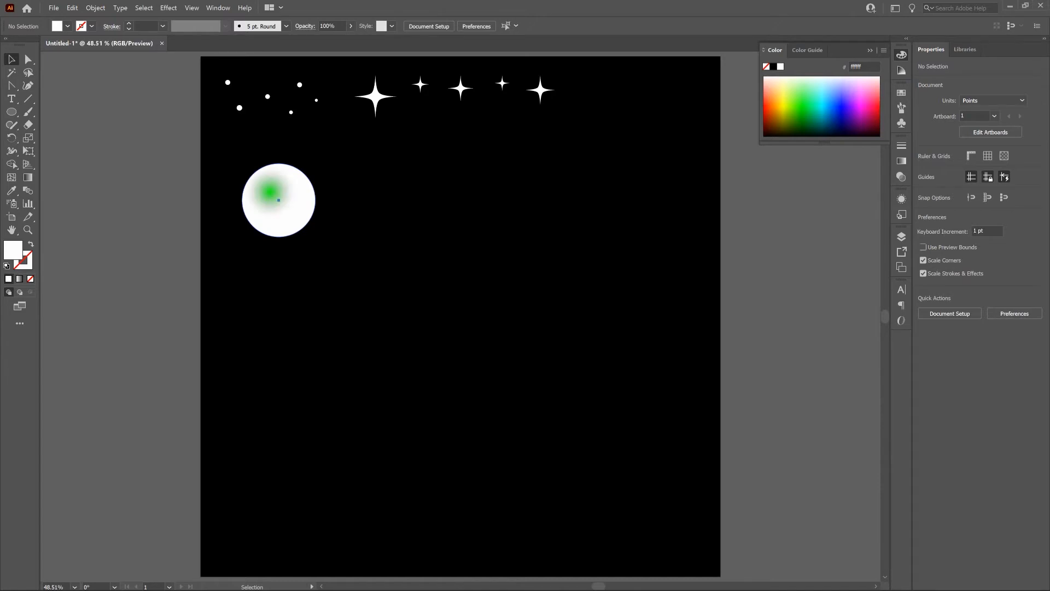
{"action": "double_click", "coordinate": [12, 252]}
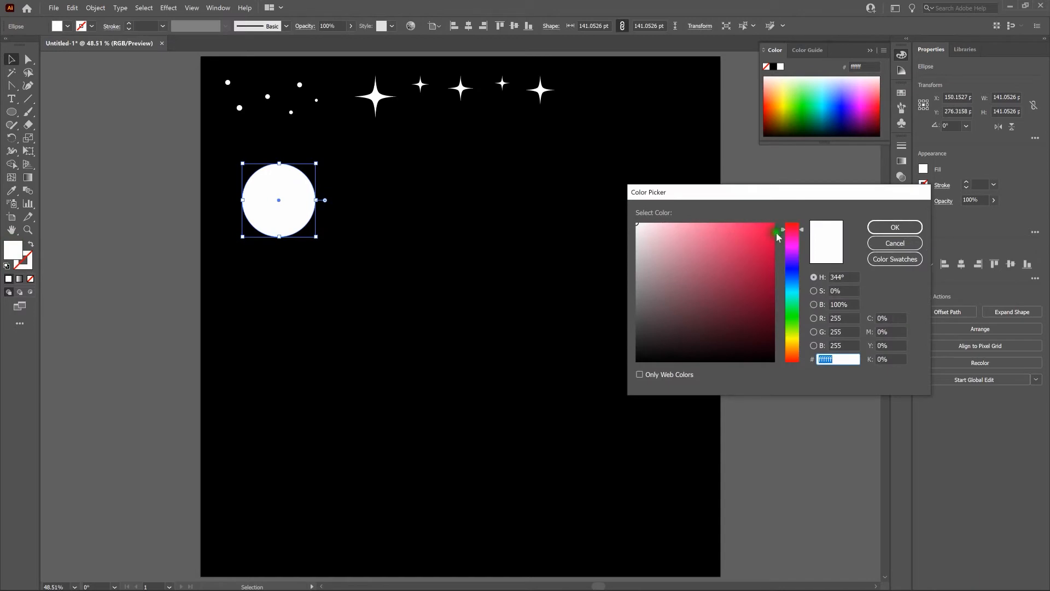
{"action": "left_click_drag", "start_coordinate": [784, 231], "coordinate": [782, 239]}
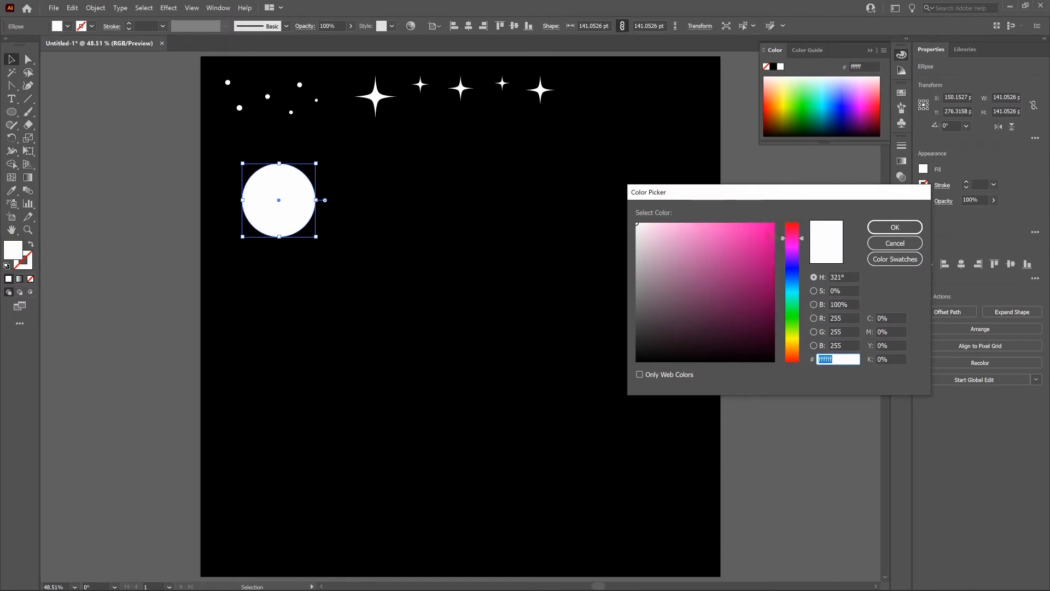
{"action": "left_click", "coordinate": [774, 238]}
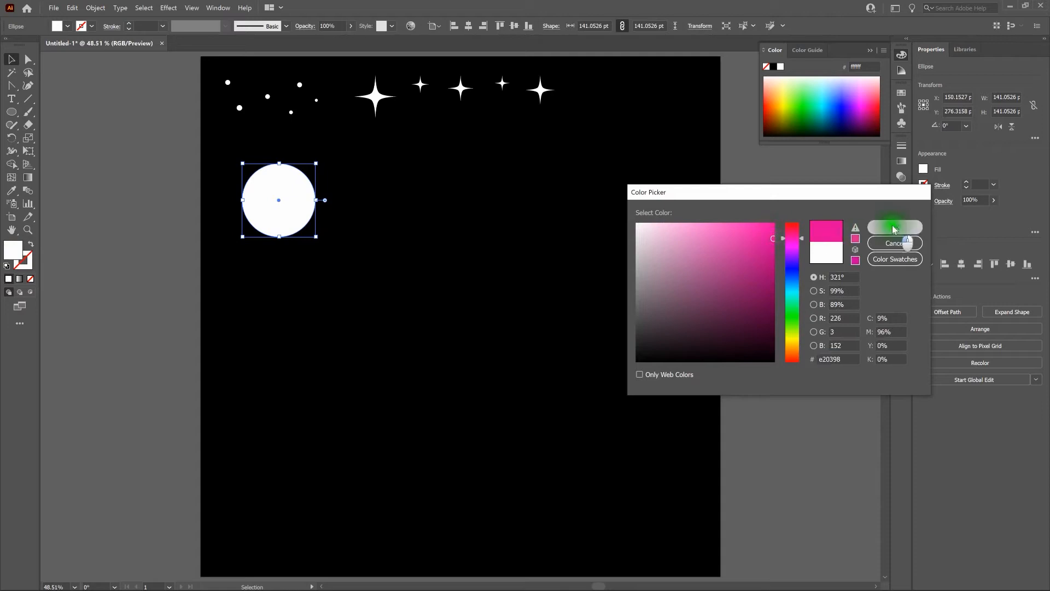
{"action": "left_click", "coordinate": [889, 226]}
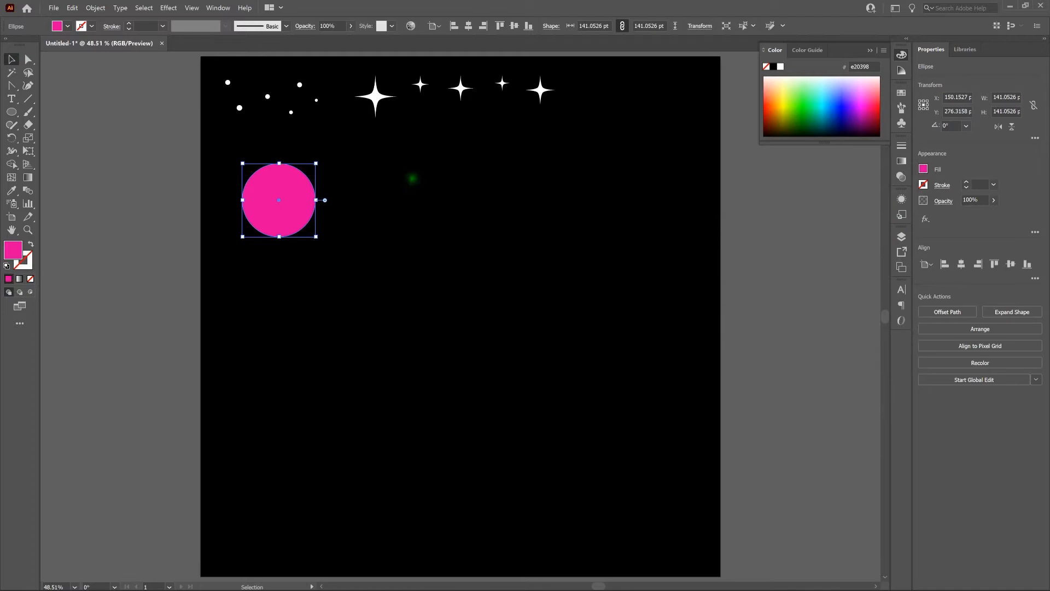
{"action": "left_click", "coordinate": [413, 178]}
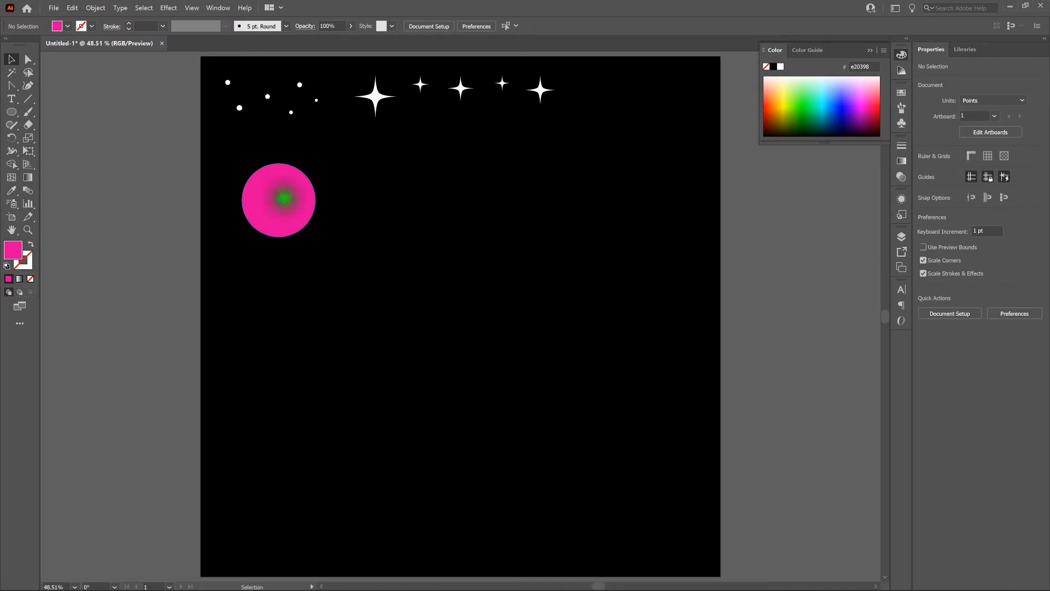
Step: Reset the large circle to the default fill and stroke, and swap them for a dark fill with a white 1 pt stroke
{"action": "left_click", "coordinate": [280, 199]}
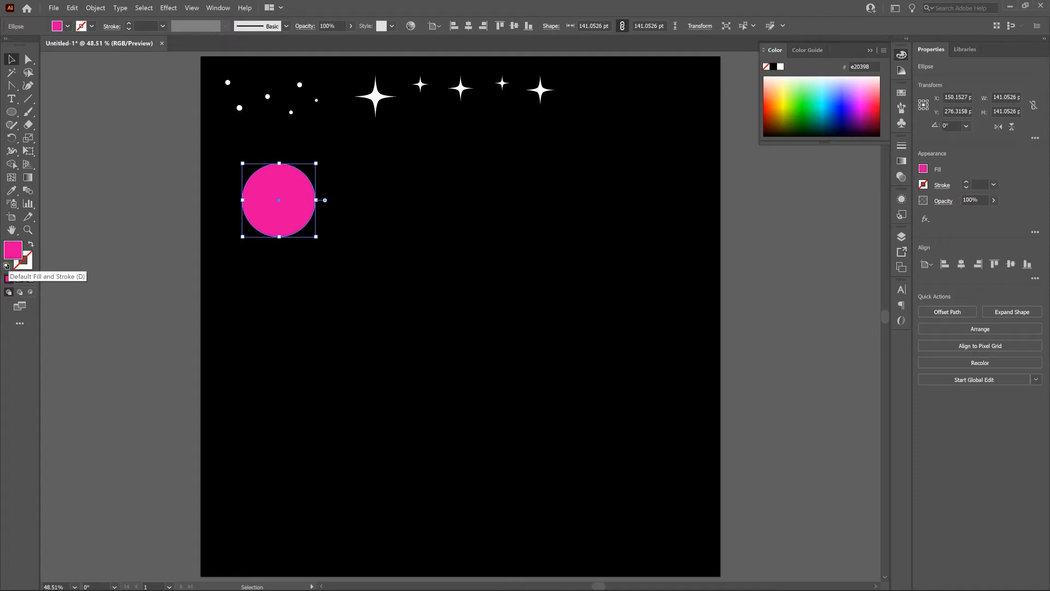
{"action": "left_click", "coordinate": [7, 266]}
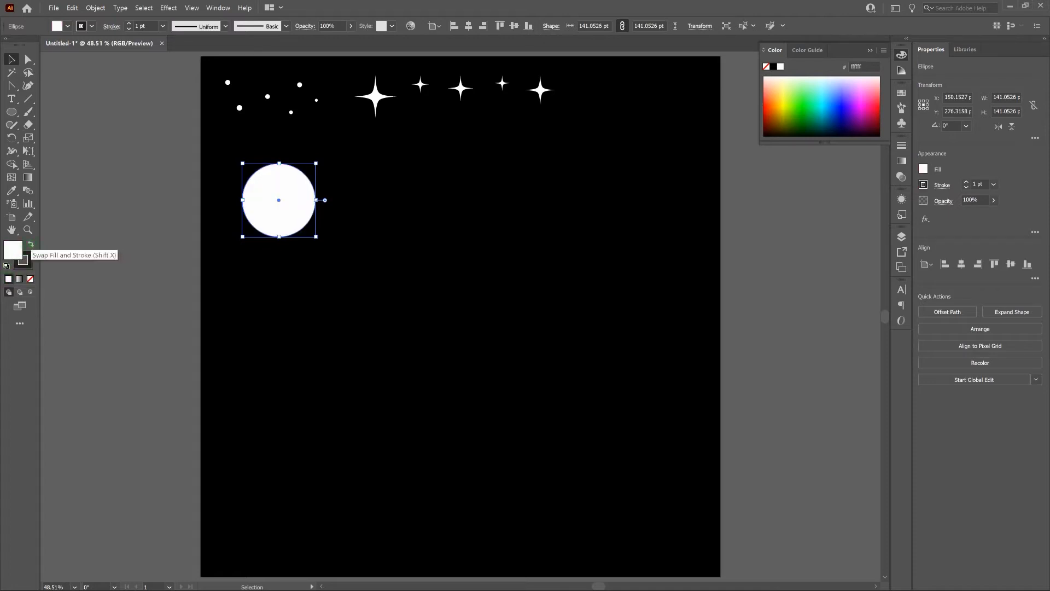
{"action": "left_click", "coordinate": [31, 244]}
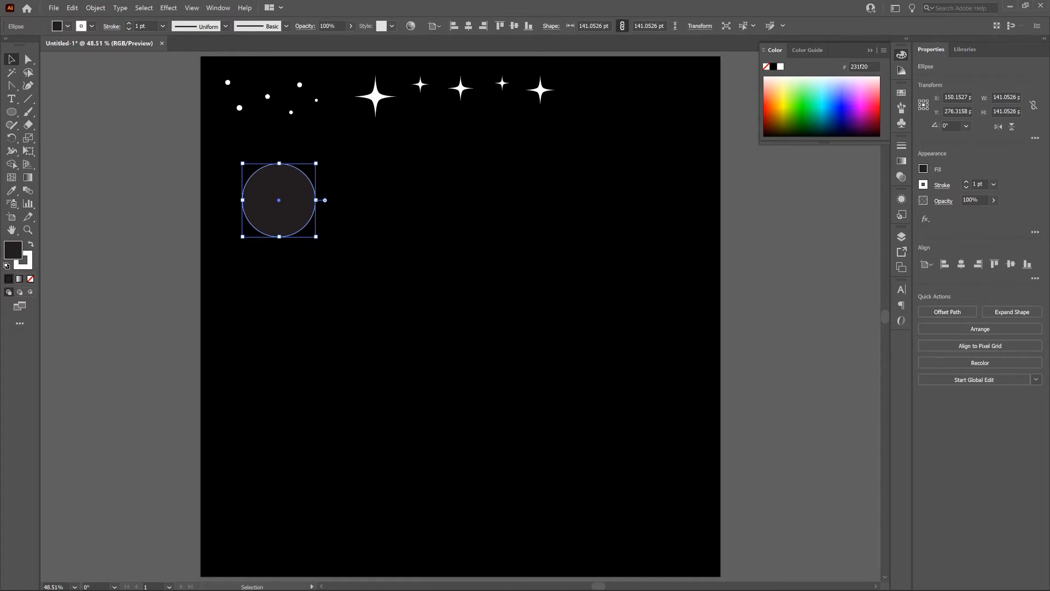
Step: Display the artwork in outline view, close up on the large circle, and deselect the circle
{"action": "key", "text": "ctrl+plus"}
{"action": "key", "text": "ctrl+plus"}
{"action": "key", "text": "ctrl+plus"}
{"action": "key", "text": "ctrl+plus"}
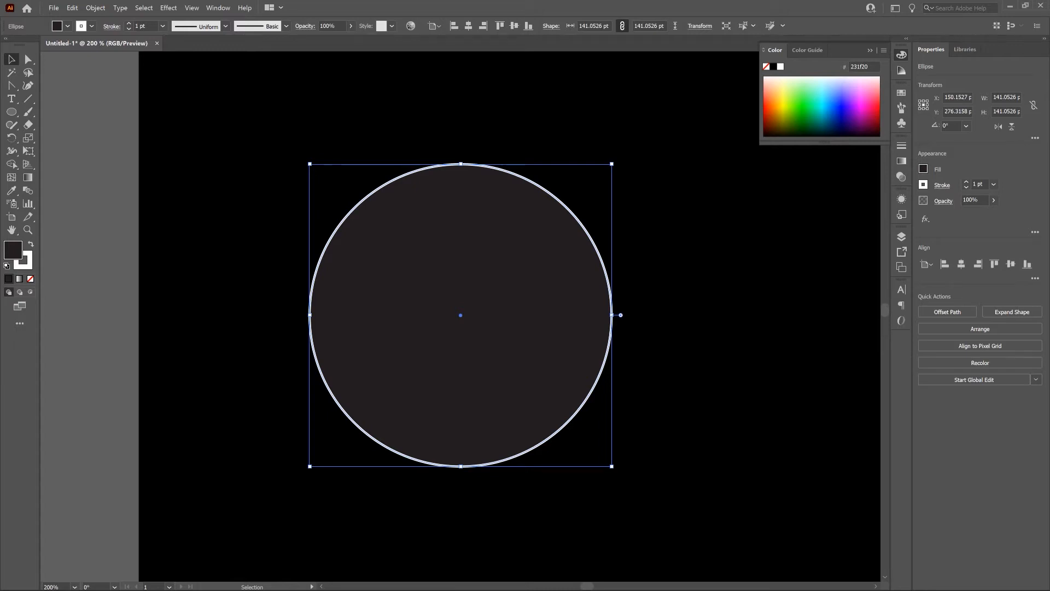
{"action": "key", "text": "ctrl+y"}
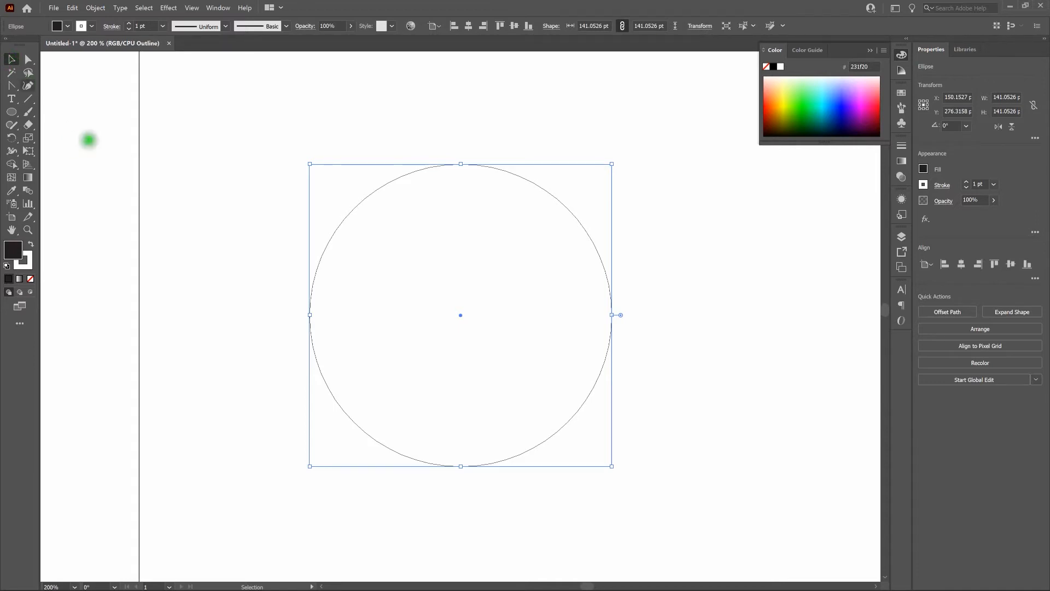
{"action": "left_click", "coordinate": [206, 250]}
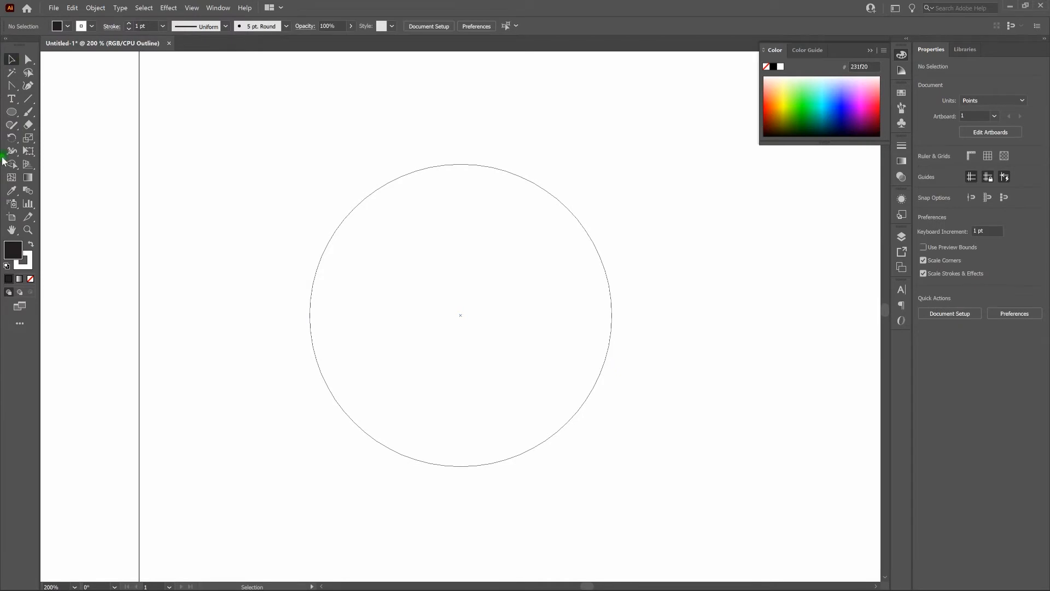
Step: Draw an ellipse about 141 × 49 pt centred on the large circle, spanning its full width, and deselect it
{"action": "key", "text": "l"}
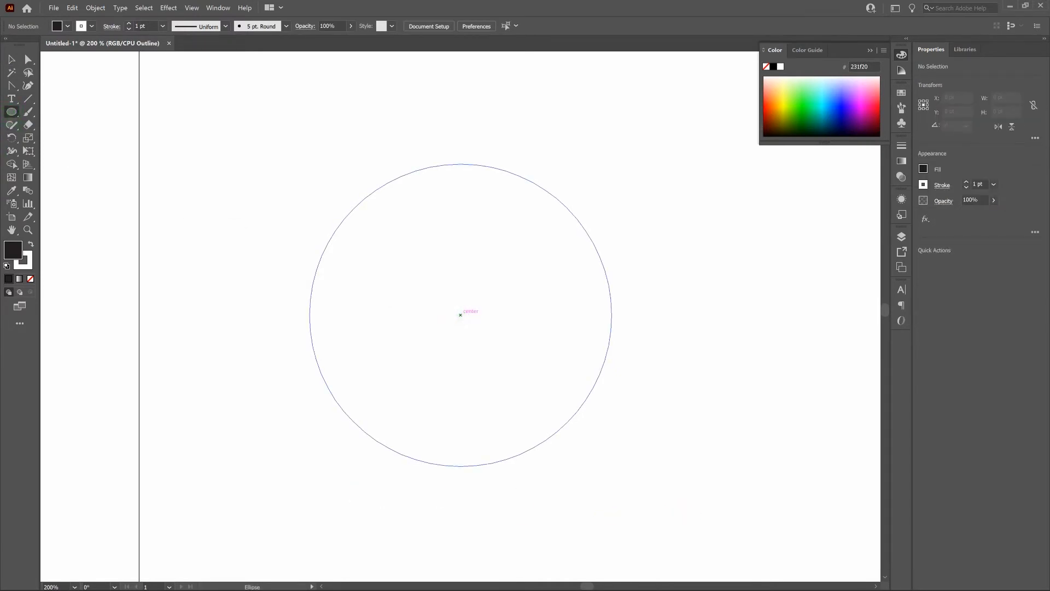
{"action": "left_click_drag", "start_coordinate": [461, 315], "coordinate": [611, 367]}
{"action": "key", "text": "alt"}
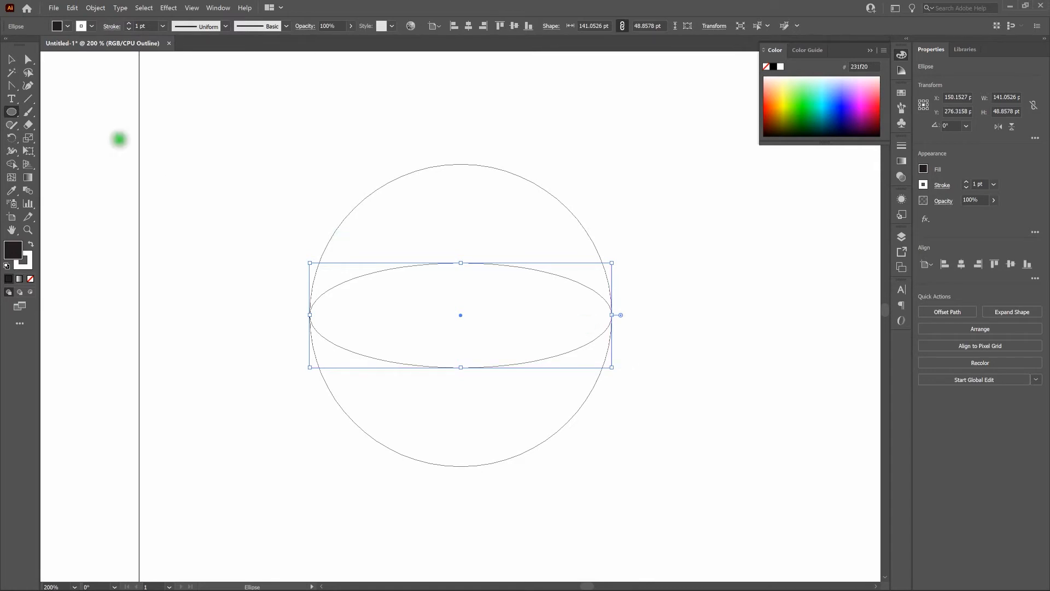
{"action": "left_click", "coordinate": [11, 59]}
{"action": "left_click", "coordinate": [231, 197]}
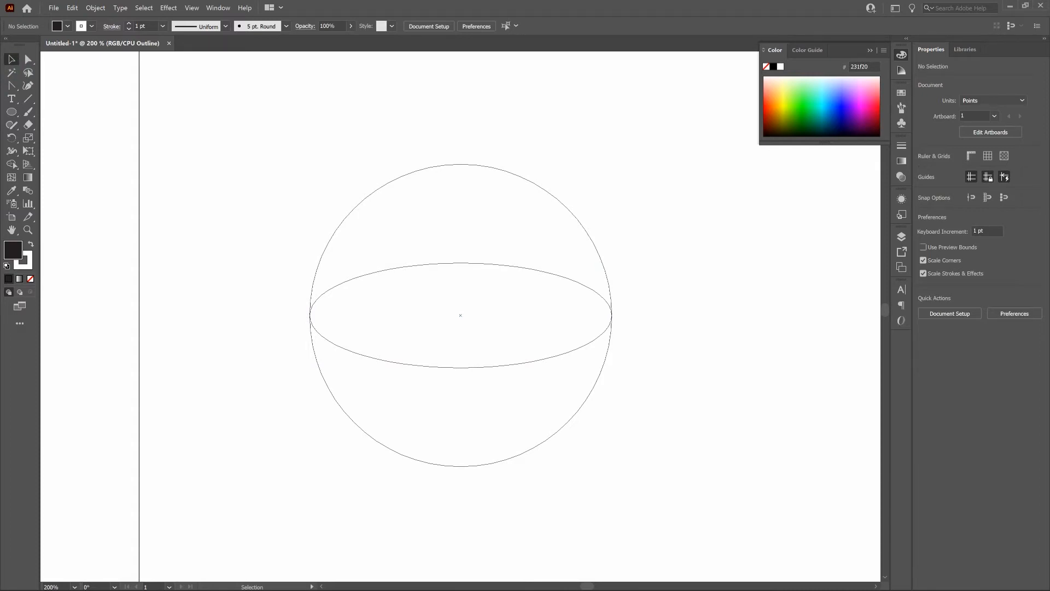
Step: Paste a copy of the flat ellipse in front and move it 20 pt up
{"action": "left_click", "coordinate": [428, 264]}
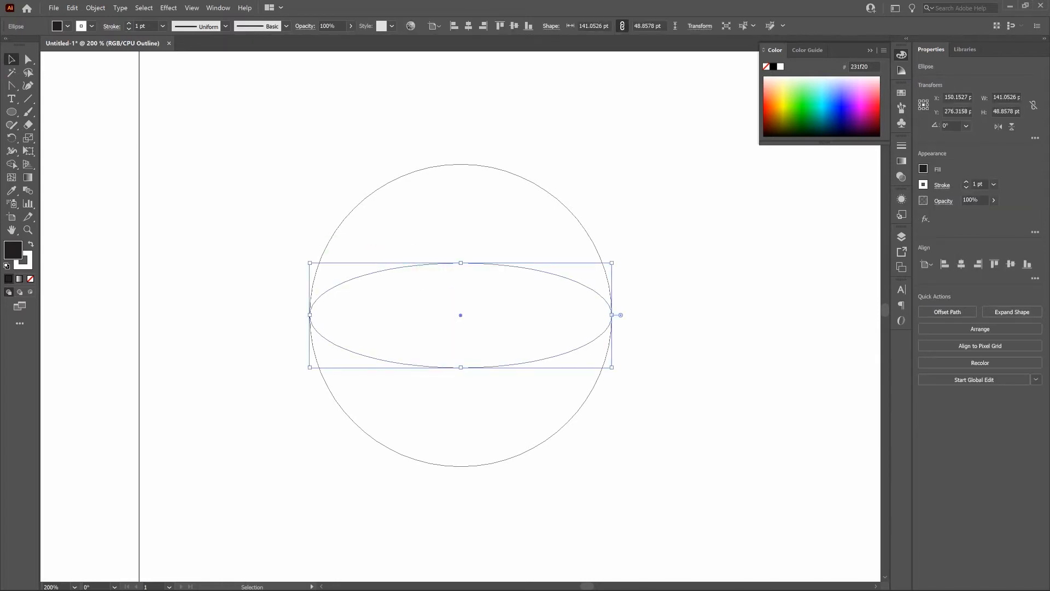
{"action": "key", "text": "ctrl+c"}
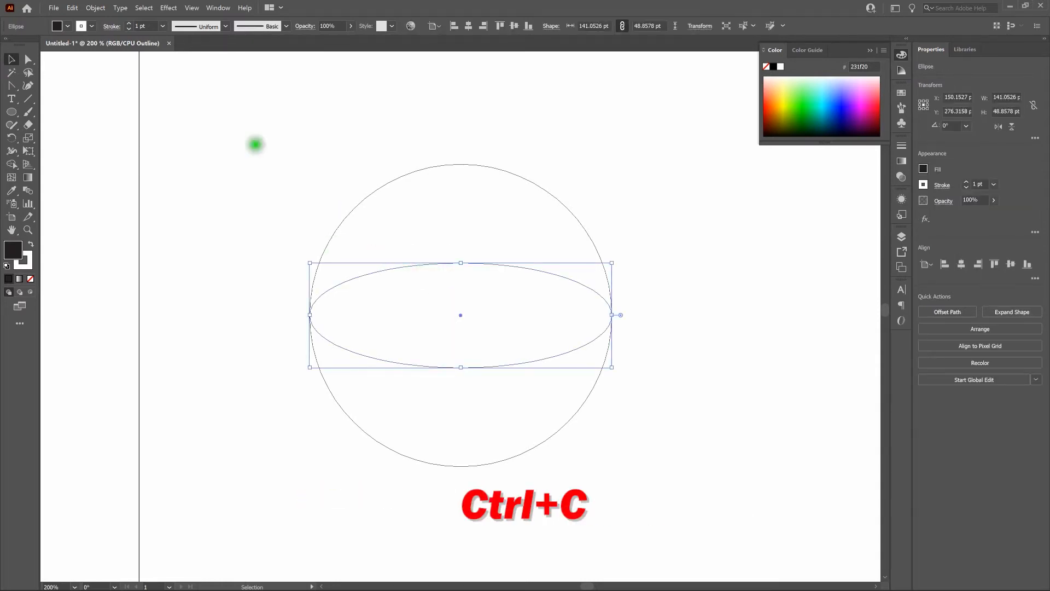
{"action": "left_click", "coordinate": [71, 7]}
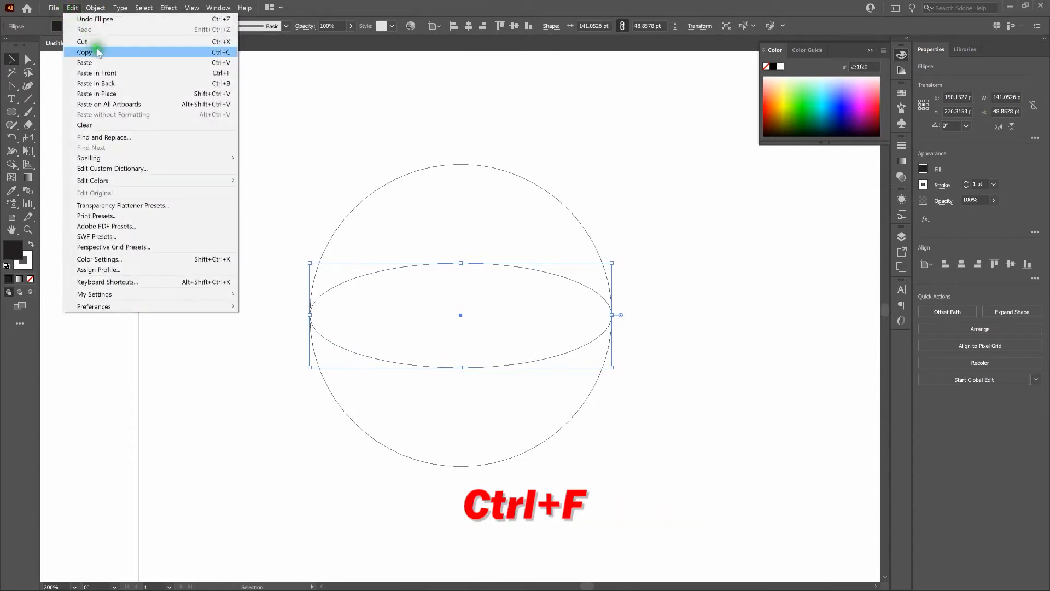
{"action": "left_click", "coordinate": [97, 52]}
{"action": "left_click", "coordinate": [73, 9]}
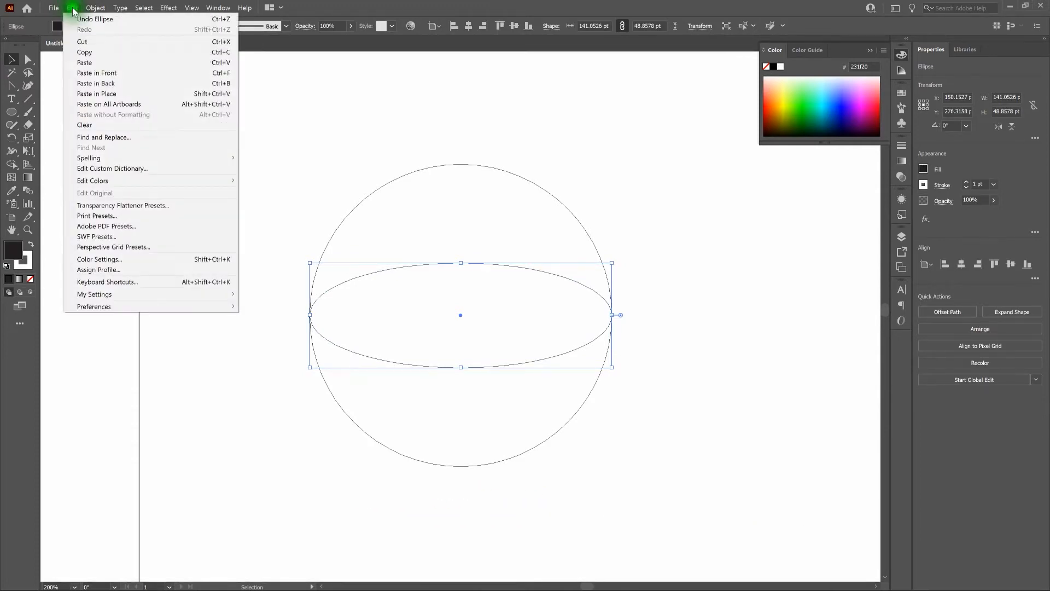
{"action": "left_click", "coordinate": [107, 74]}
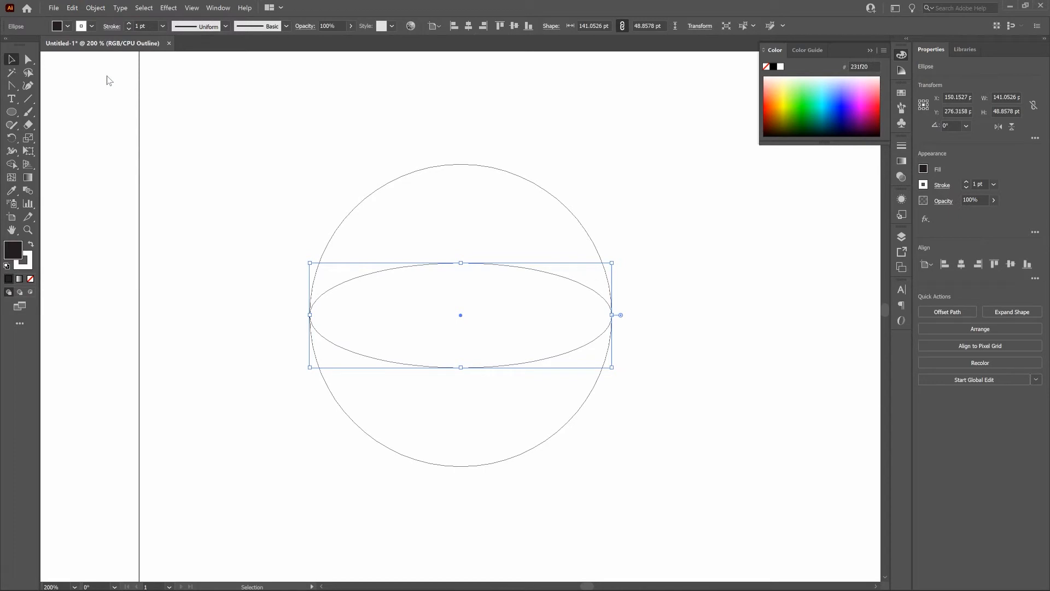
{"action": "key", "text": "shift+Up"}
{"action": "key", "text": "shift+Up"}
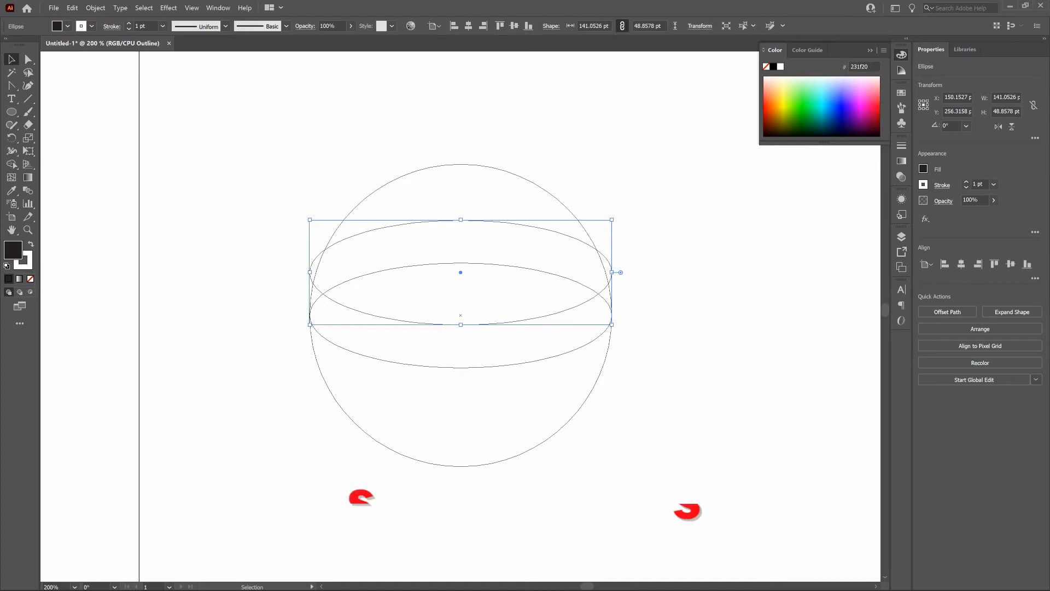
Step: Scale the raised ellipse uniformly to 96% so its ends meet the circle's outline
{"action": "double_click", "coordinate": [28, 138]}
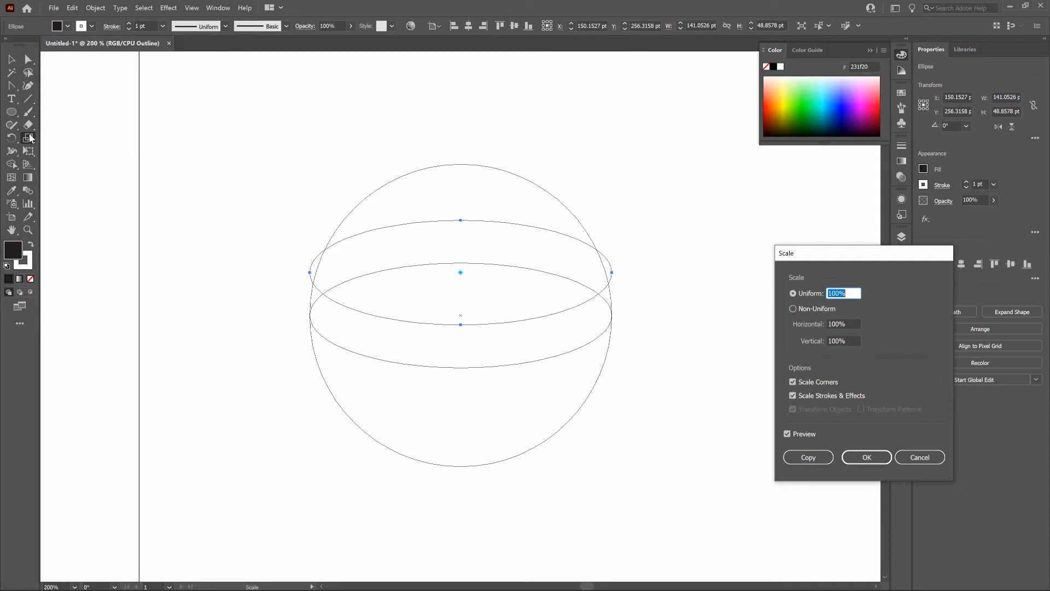
{"action": "key", "text": "Down"}
{"action": "key", "text": "Down"}
{"action": "key", "text": "Down"}
{"action": "key", "text": "Down"}
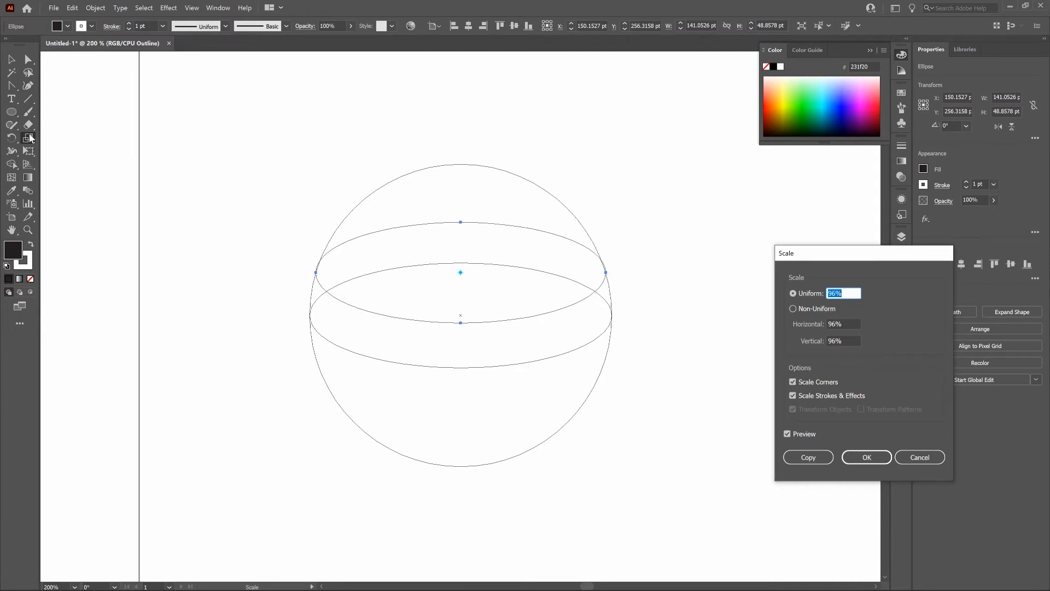
{"action": "left_click", "coordinate": [263, 202]}
{"action": "left_click", "coordinate": [879, 458]}
Step: Place a copy of the raised ellipse 10 pt higher and scale it uniformly to 93%
{"action": "key", "text": "ctrl+c"}
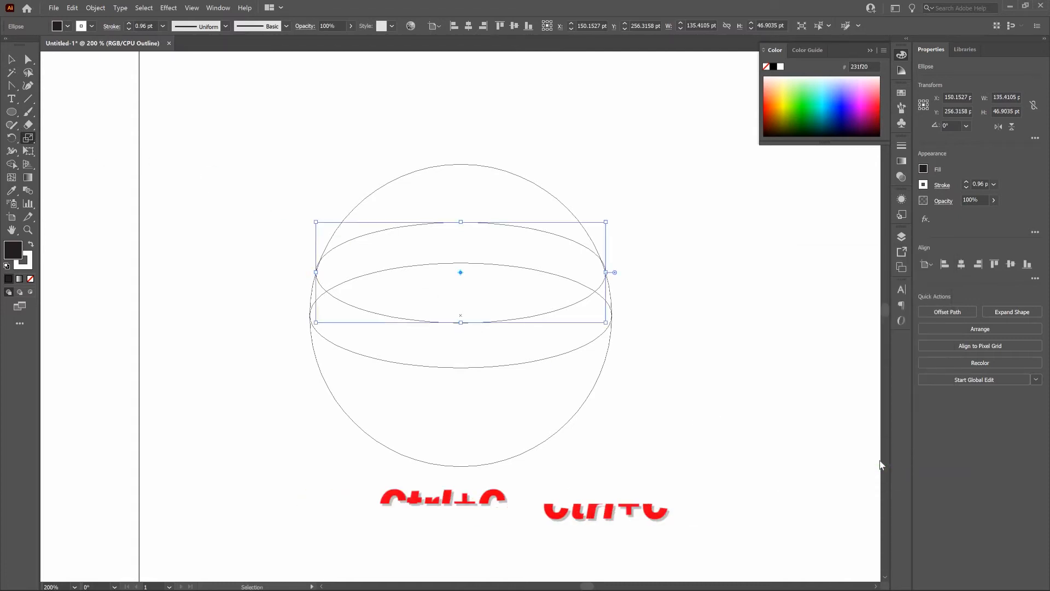
{"action": "key", "text": "ctrl+f"}
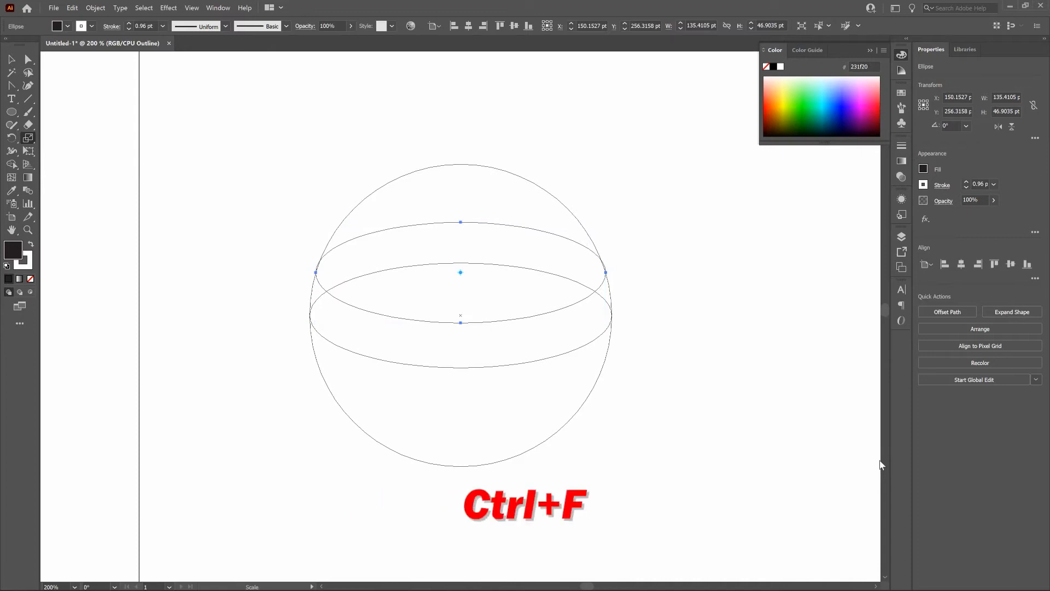
{"action": "key", "text": "shift+Up"}
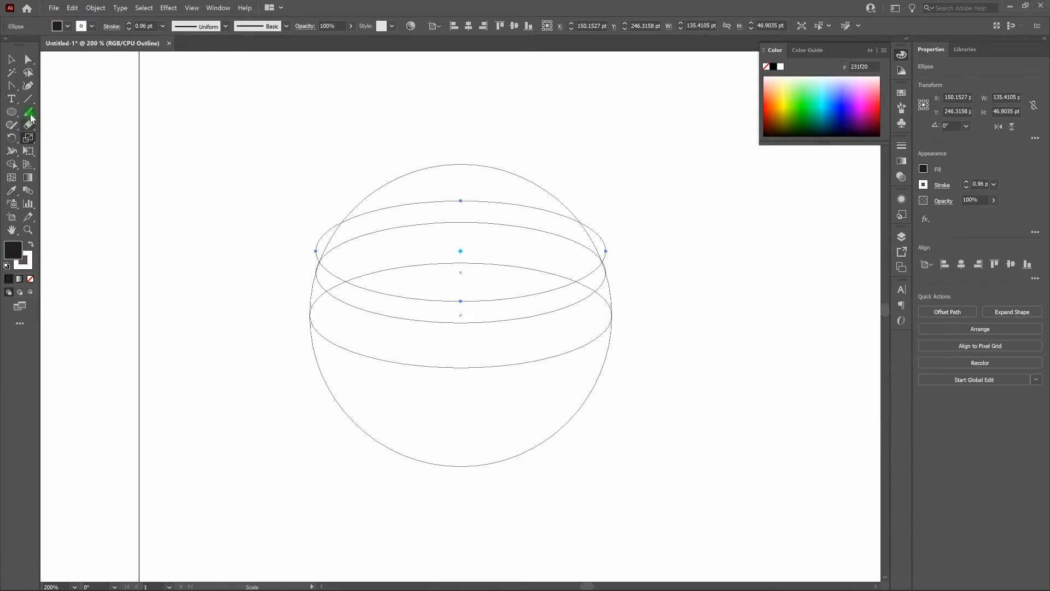
{"action": "double_click", "coordinate": [28, 140]}
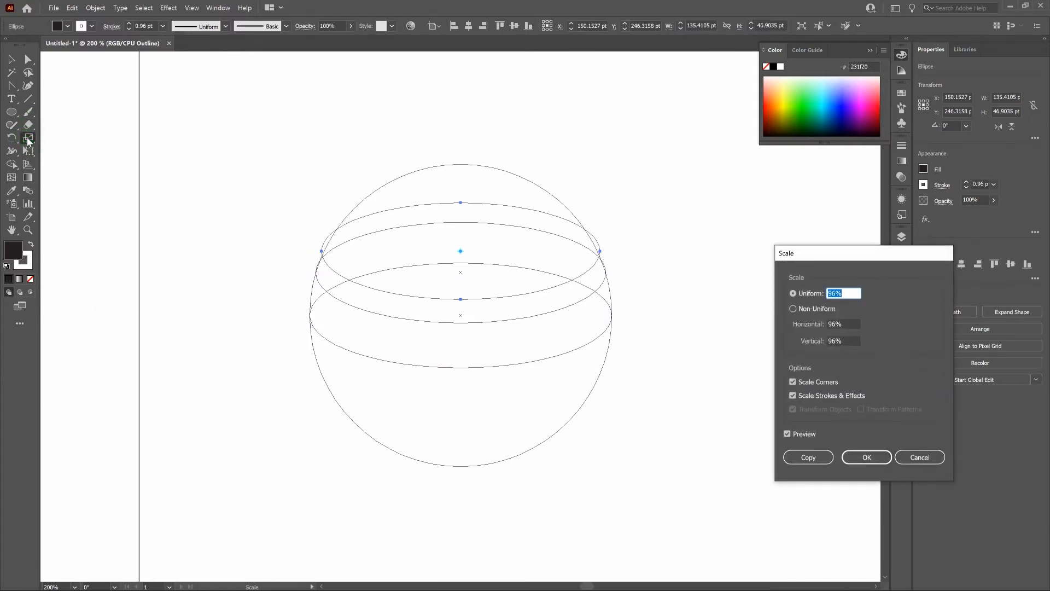
{"action": "key", "text": "Down"}
{"action": "key", "text": "Down"}
{"action": "key", "text": "Down"}
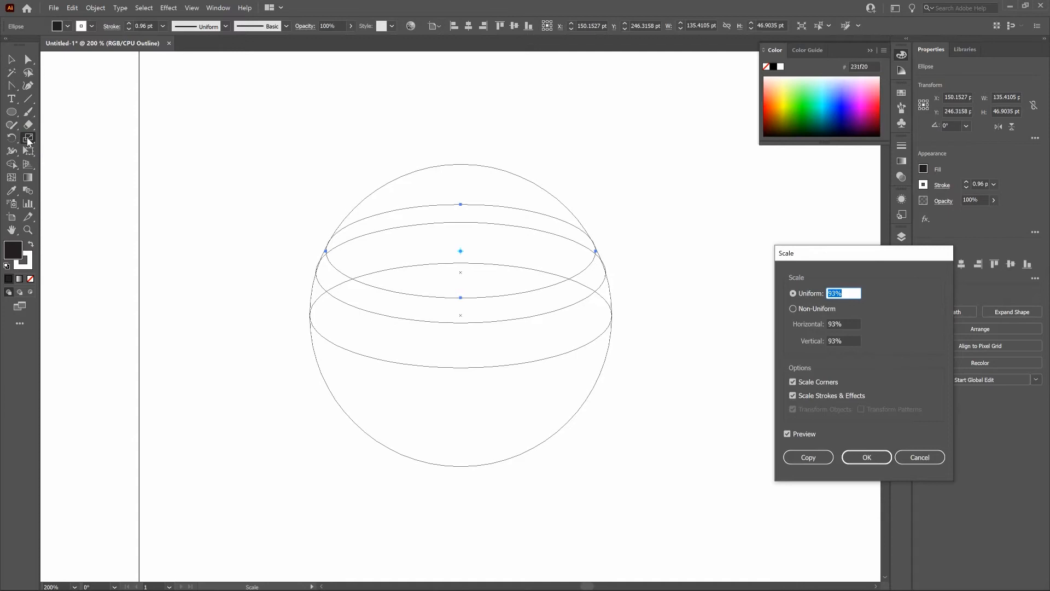
{"action": "left_click", "coordinate": [876, 458]}
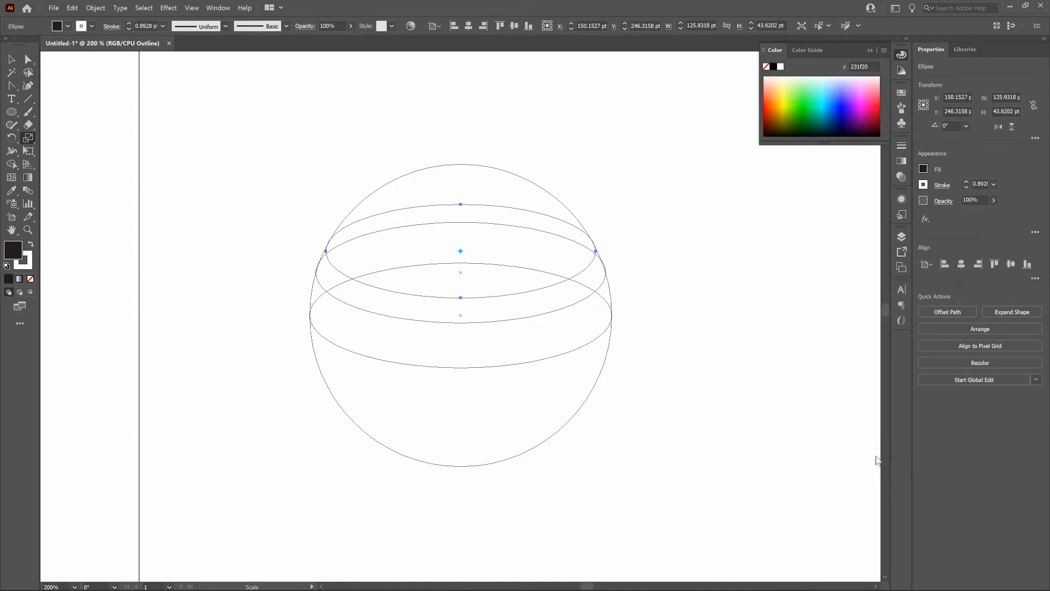
Step: Paste a copy of the uppermost ellipse in front and move it 20 pt up
{"action": "key", "text": "ctrl+c"}
{"action": "key", "text": "ctrl+f"}
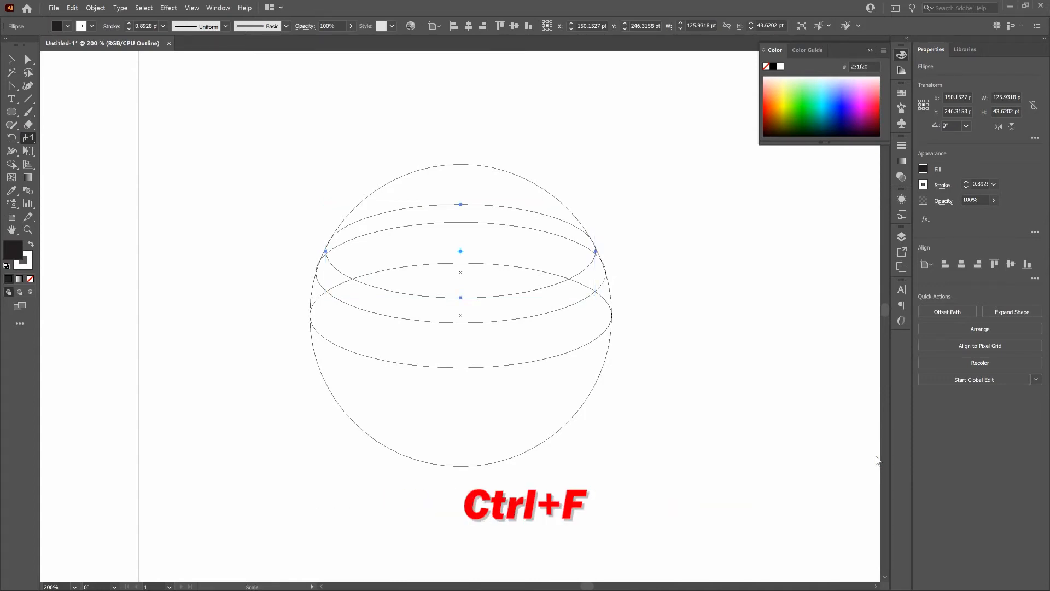
{"action": "key", "text": "shift+Up"}
{"action": "key", "text": "shift+Up"}
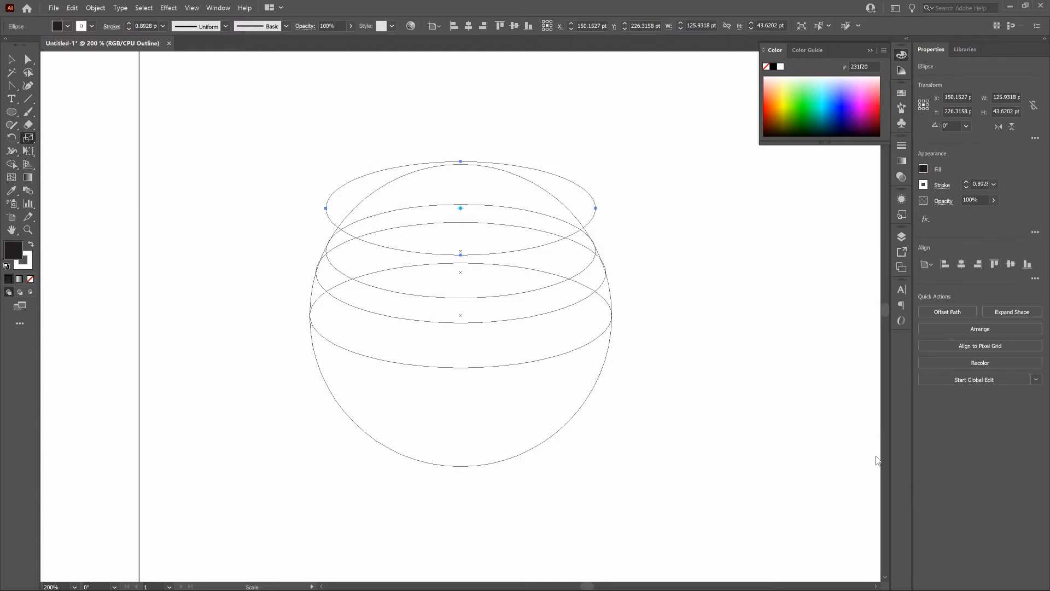
Step: Scale the new uppermost ellipse uniformly to 74% to fit inside the circle's outline and deselect it
{"action": "double_click", "coordinate": [29, 138]}
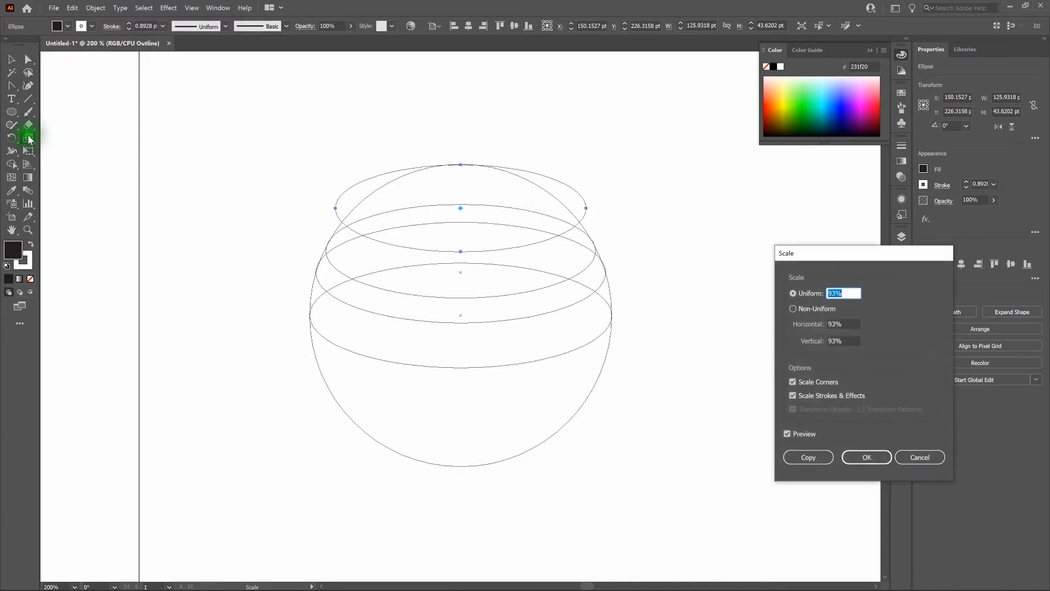
{"action": "key", "text": "Down"}
{"action": "key", "text": "Down"}
{"action": "key", "text": "Down"}
{"action": "key", "text": "Down"}
{"action": "key", "text": "Down"}
{"action": "key", "text": "Down"}
{"action": "key", "text": "Down"}
{"action": "key", "text": "Down"}
{"action": "key", "text": "Down"}
{"action": "key", "text": "Down"}
{"action": "key", "text": "Down"}
{"action": "key", "text": "Down"}
{"action": "key", "text": "Down"}
{"action": "key", "text": "Down"}
{"action": "key", "text": "Down"}
{"action": "key", "text": "Down"}
{"action": "key", "text": "Down"}
{"action": "key", "text": "Down"}
{"action": "key", "text": "Down"}
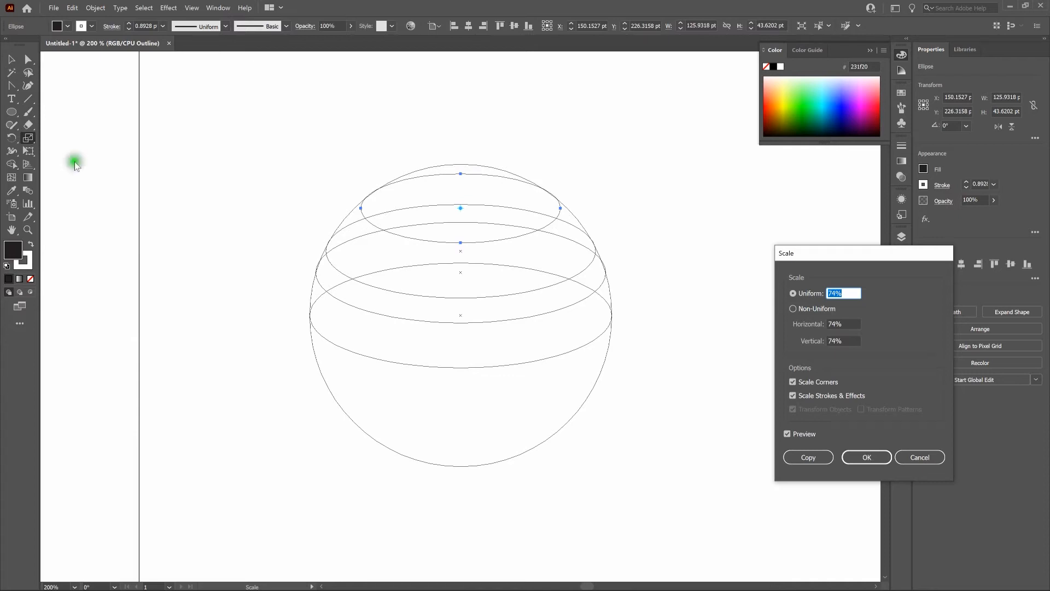
{"action": "left_click", "coordinate": [869, 457]}
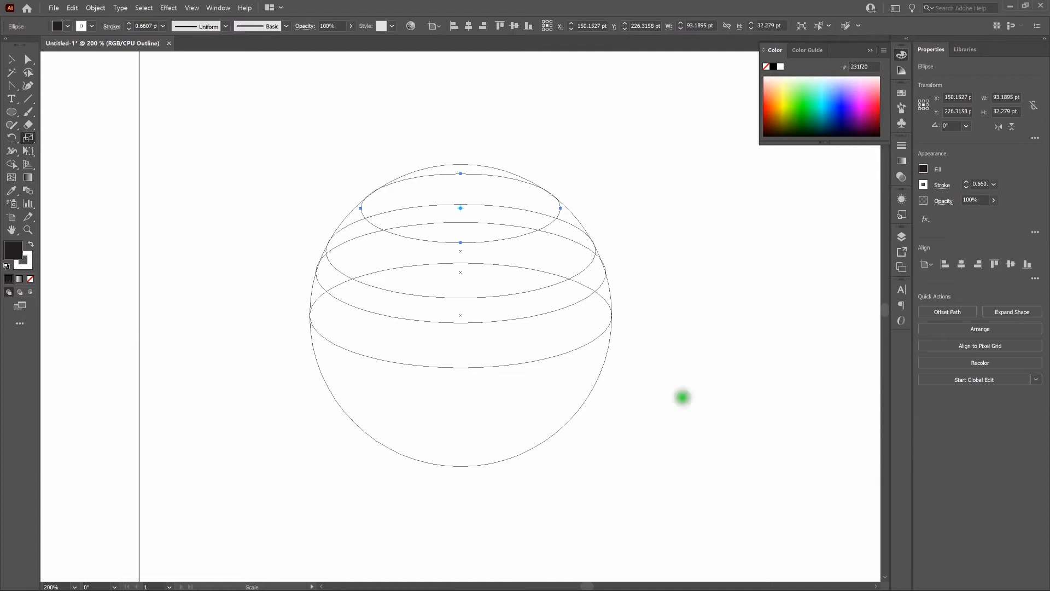
{"action": "left_click", "coordinate": [11, 59]}
{"action": "left_click", "coordinate": [176, 188]}
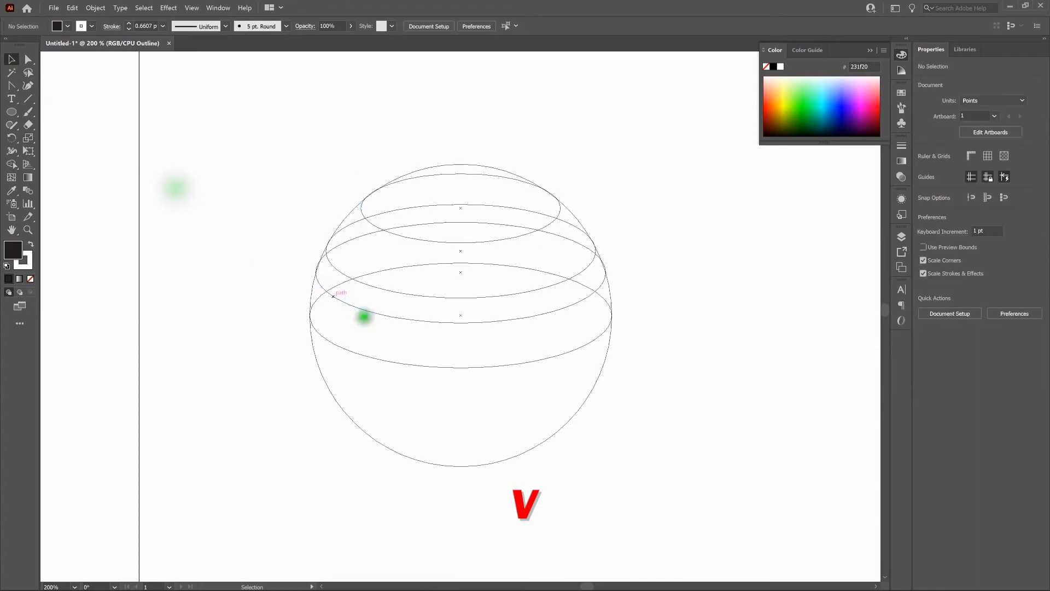
Step: Paste a copy of the widest ellipse across the circle's middle in front and move it 20 pt down
{"action": "left_click", "coordinate": [458, 367]}
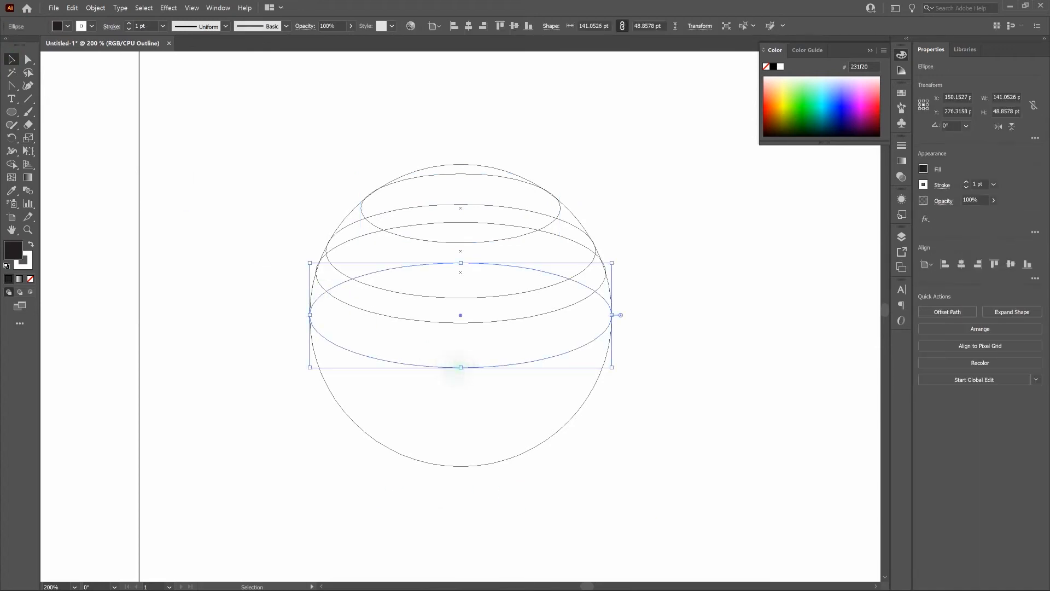
{"action": "key", "text": "a"}
{"action": "key", "text": "ctrl+c"}
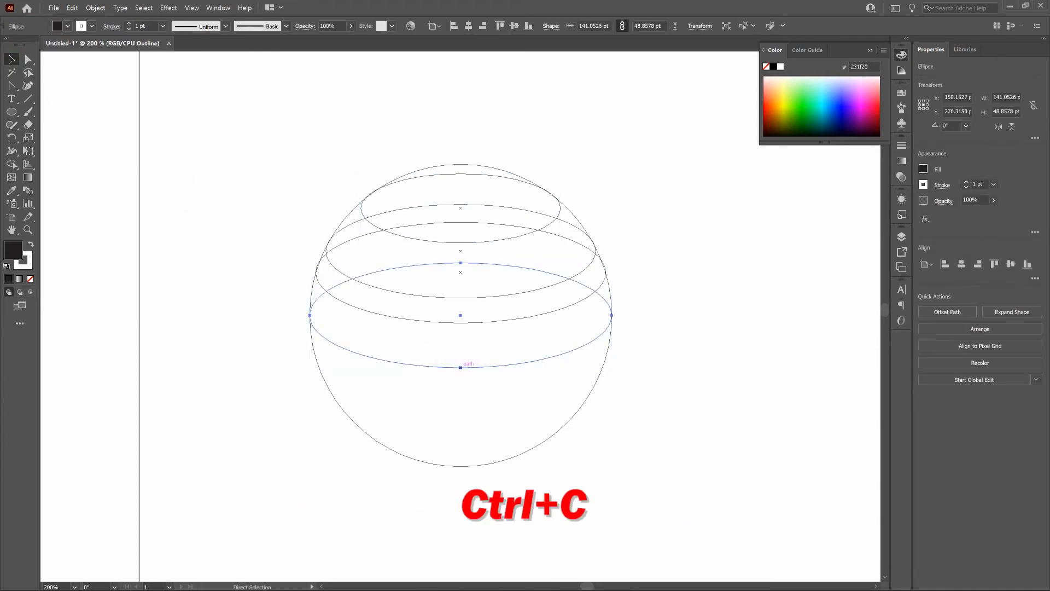
{"action": "key", "text": "ctrl+f"}
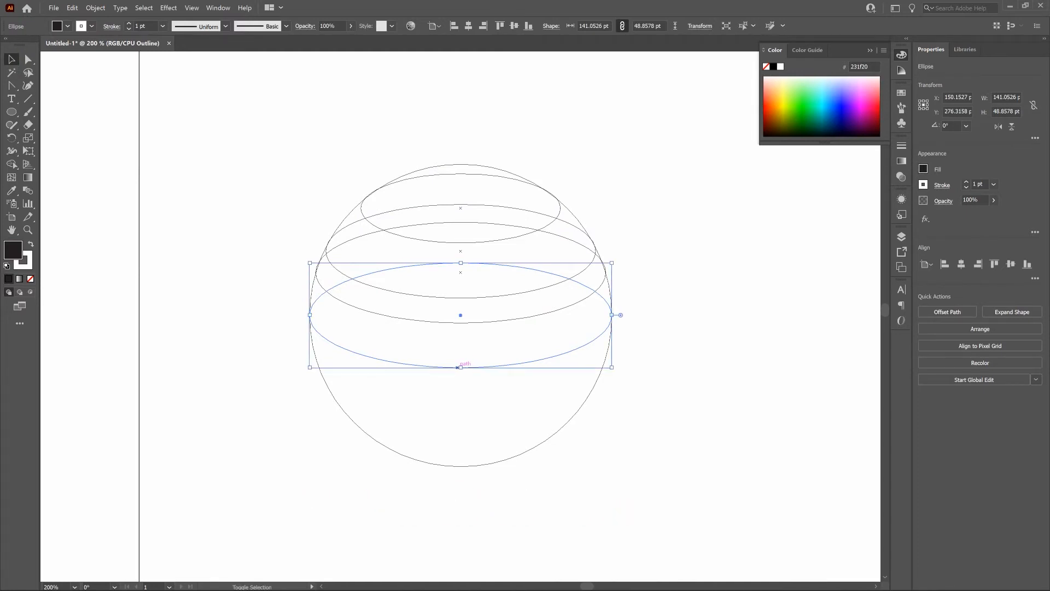
{"action": "key", "text": "shift+Down"}
{"action": "key", "text": "shift+Down"}
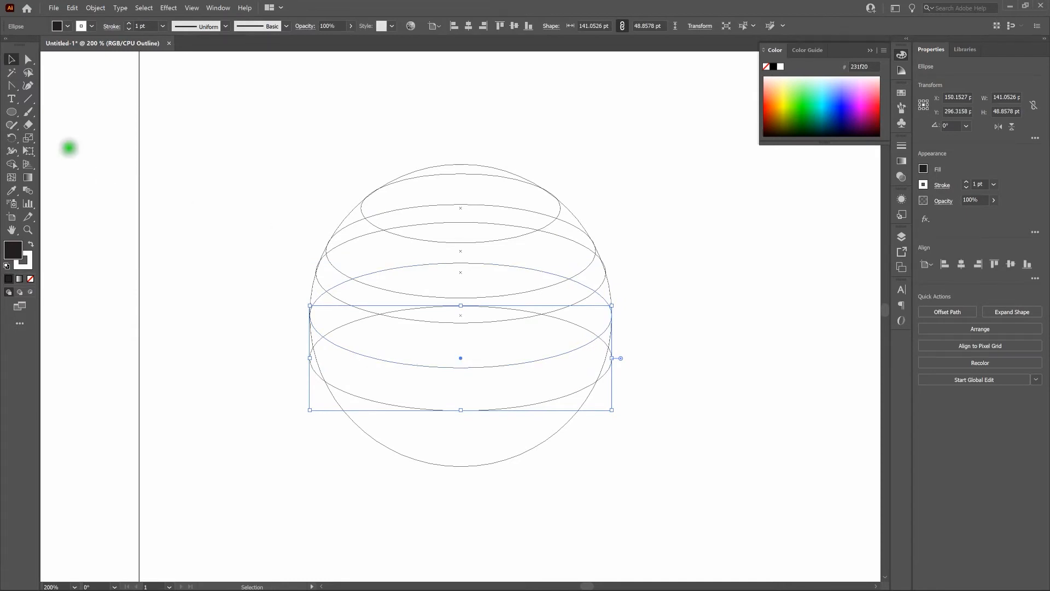
Step: Scale the lowered ellipse uniformly to 96% so its ends meet the circle's outline
{"action": "double_click", "coordinate": [28, 139]}
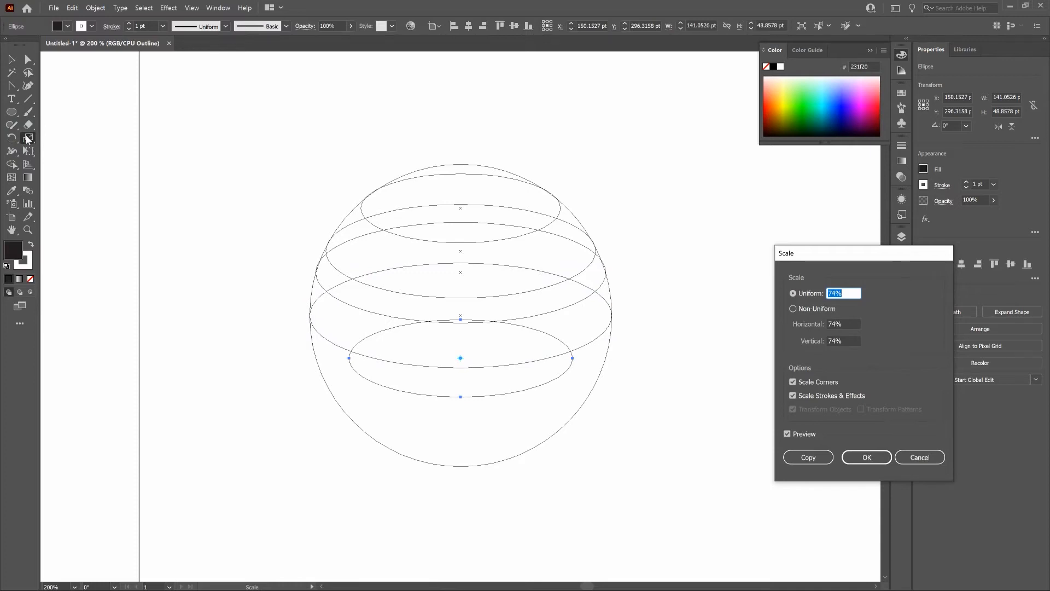
{"action": "key", "text": "Up"}
{"action": "key", "text": "Up"}
{"action": "key", "text": "Up"}
{"action": "key", "text": "Up"}
{"action": "key", "text": "Up"}
{"action": "key", "text": "Up"}
{"action": "key", "text": "Up"}
{"action": "key", "text": "Up"}
{"action": "key", "text": "Up"}
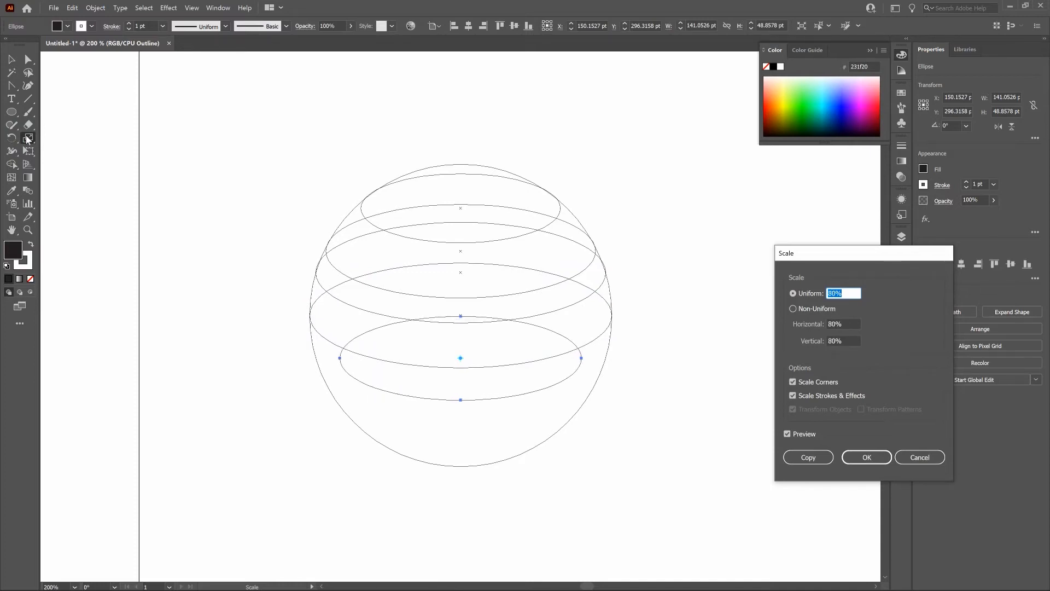
{"action": "key", "text": "Up"}
{"action": "key", "text": "Up"}
{"action": "key", "text": "Up"}
{"action": "key", "text": "Up"}
{"action": "key", "text": "Up"}
{"action": "key", "text": "Up"}
{"action": "key", "text": "Up"}
{"action": "key", "text": "Up"}
{"action": "key", "text": "Up"}
{"action": "key", "text": "Up"}
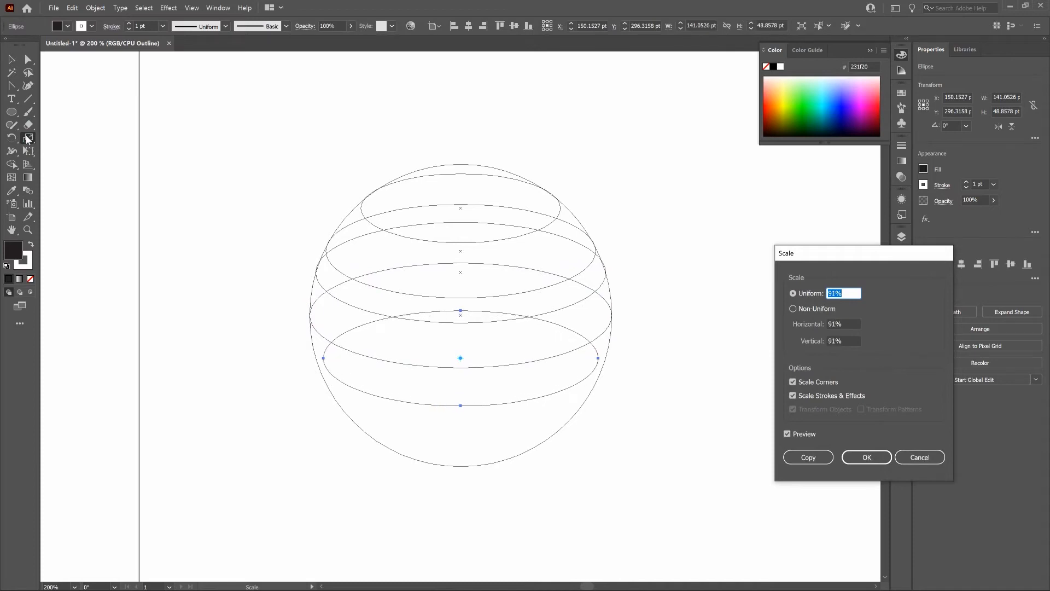
{"action": "key", "text": "Up"}
{"action": "key", "text": "Up"}
{"action": "key", "text": "Up"}
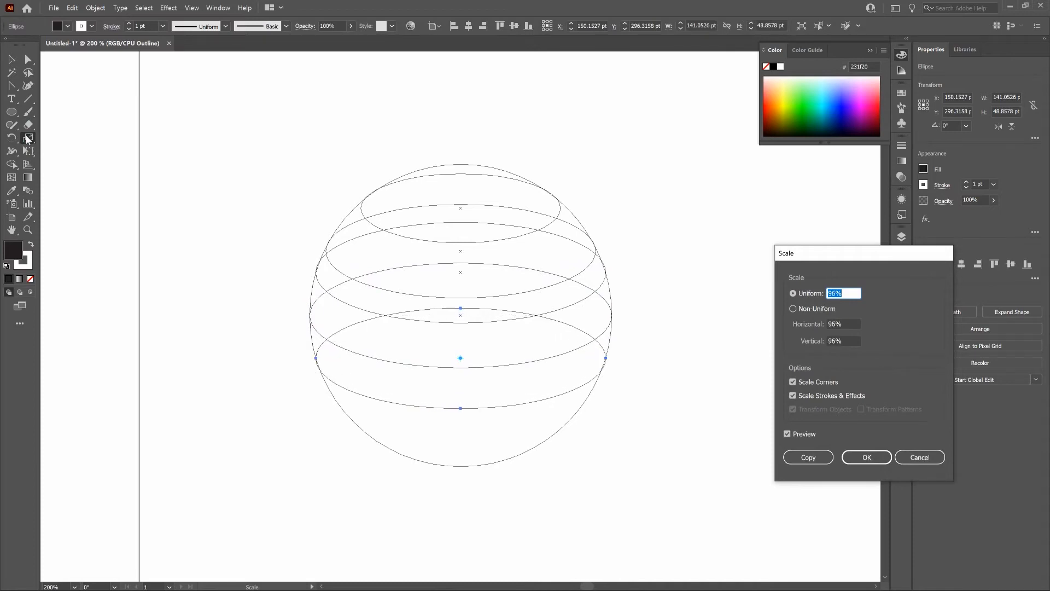
{"action": "left_click", "coordinate": [211, 241]}
{"action": "left_click", "coordinate": [859, 462]}
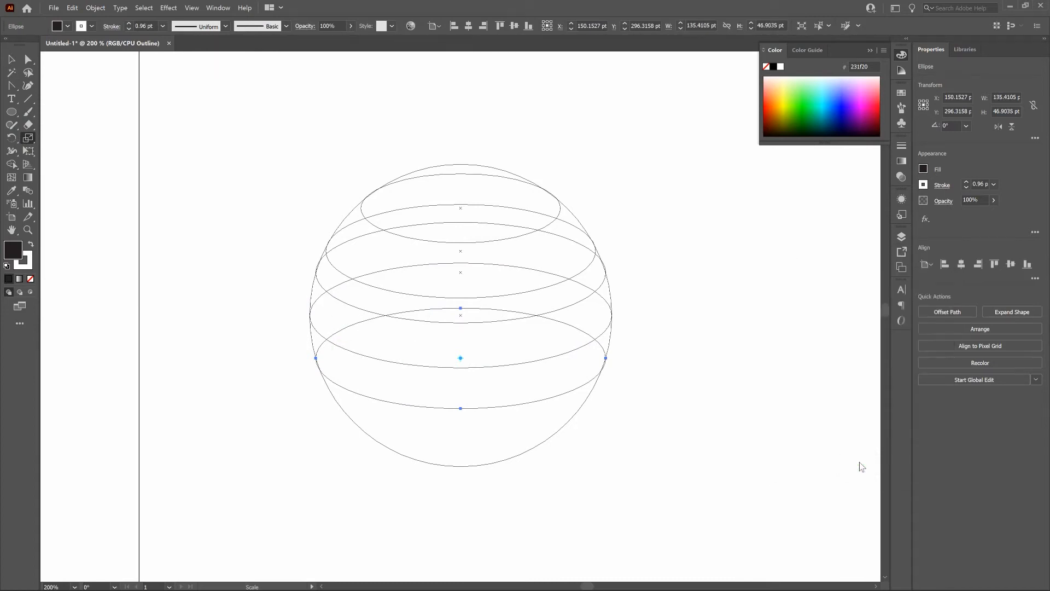
Step: Paste a copy of the lowest ellipse in front and move it 20 pt down
{"action": "key", "text": "ctrl+c"}
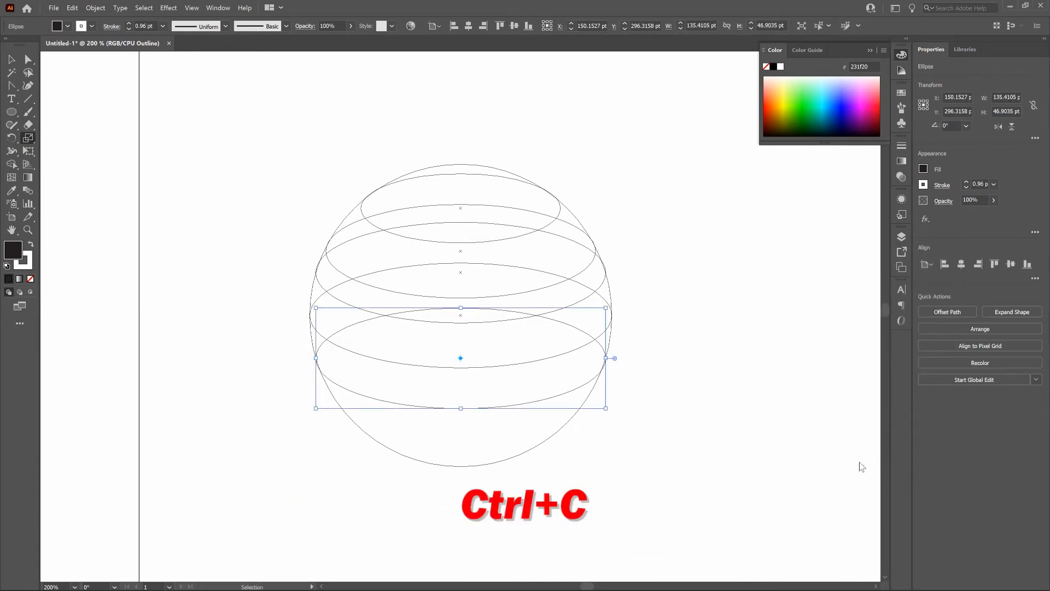
{"action": "key", "text": "ctrl+f"}
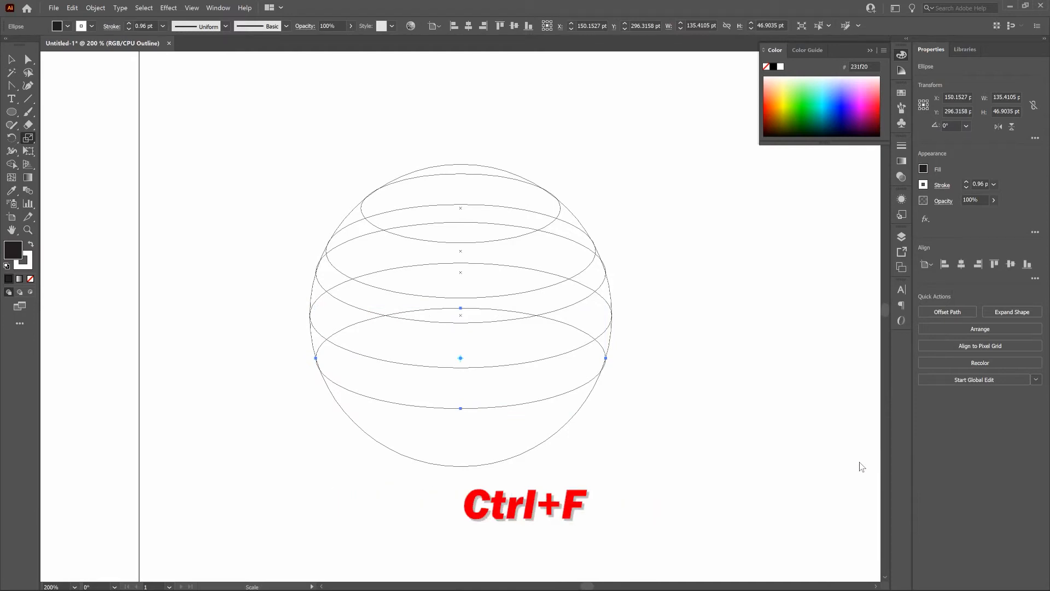
{"action": "key", "text": "shift+Down"}
{"action": "key", "text": "shift+Down"}
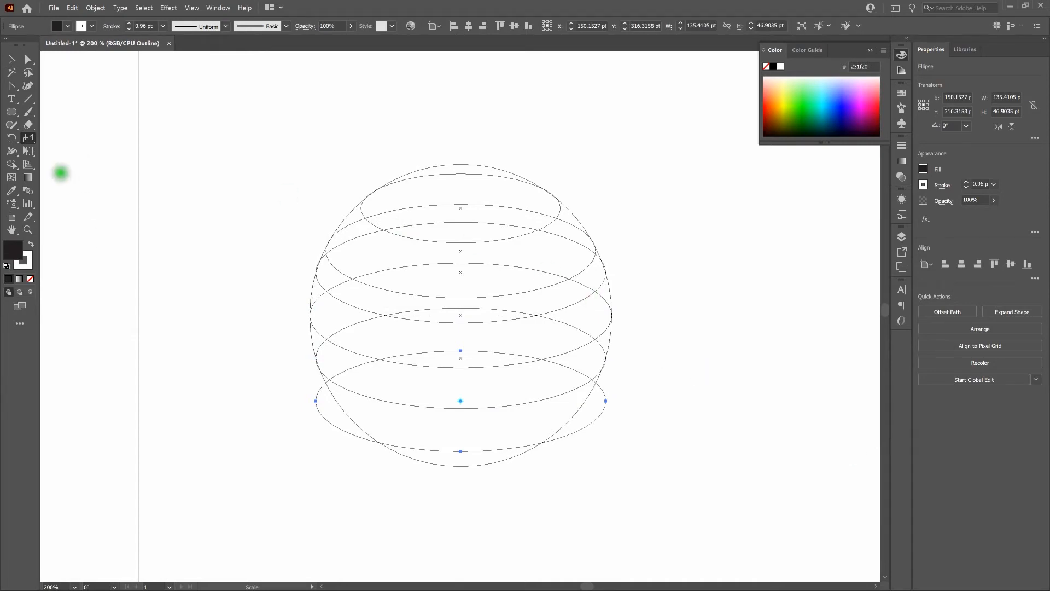
Step: Scale the new lowest ellipse uniformly to 84% to fit inside the circle's outline
{"action": "double_click", "coordinate": [29, 138]}
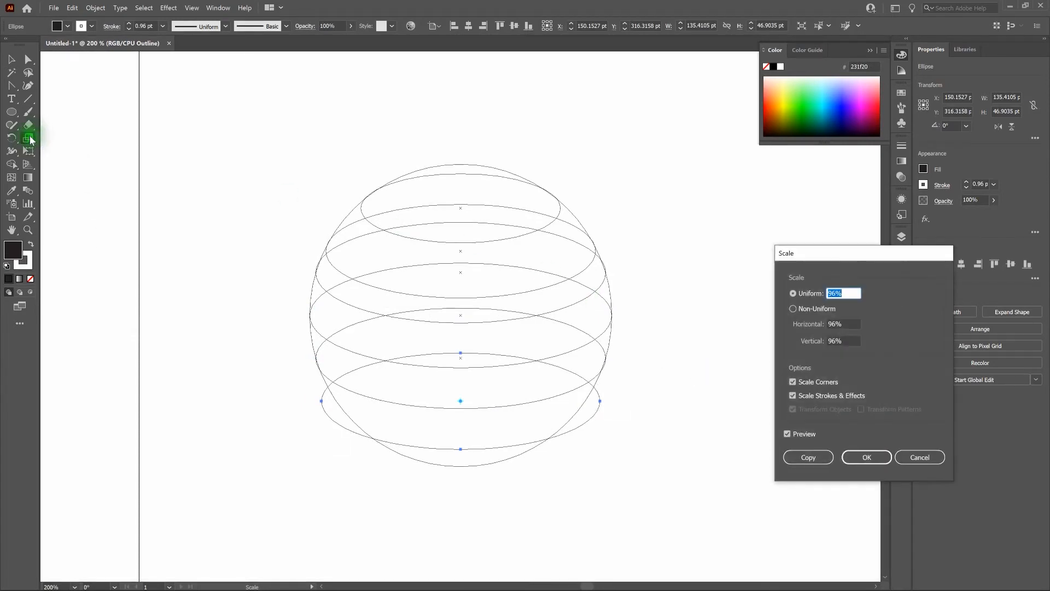
{"action": "key", "text": "Down"}
{"action": "key", "text": "Down"}
{"action": "key", "text": "Down"}
{"action": "key", "text": "Down"}
{"action": "key", "text": "Down"}
{"action": "key", "text": "Down"}
{"action": "key", "text": "Down"}
{"action": "key", "text": "Down"}
{"action": "key", "text": "Down"}
{"action": "key", "text": "Down"}
{"action": "key", "text": "Down"}
{"action": "key", "text": "Down"}
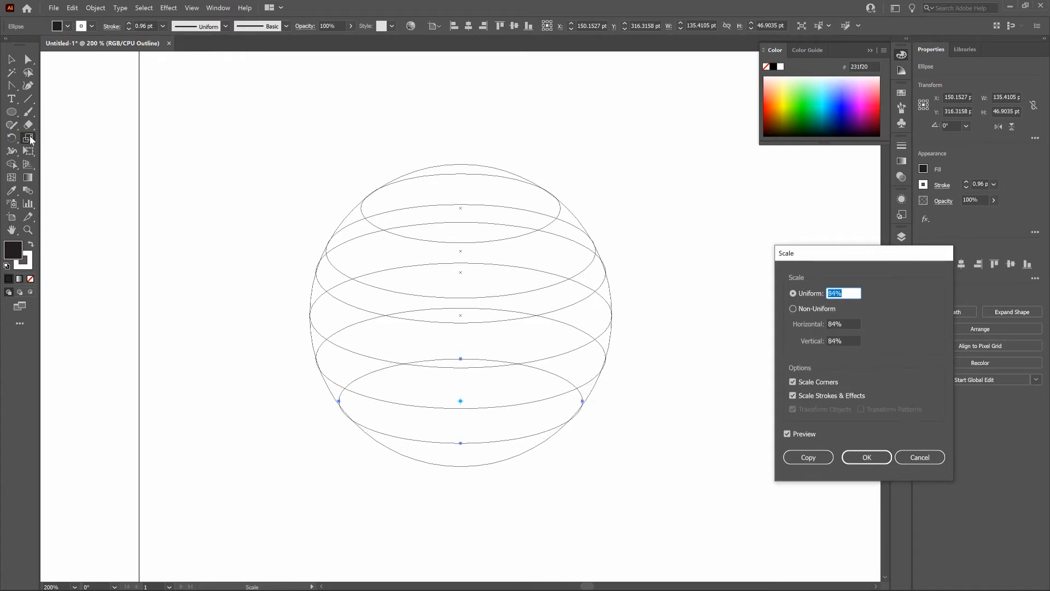
{"action": "left_click", "coordinate": [873, 461]}
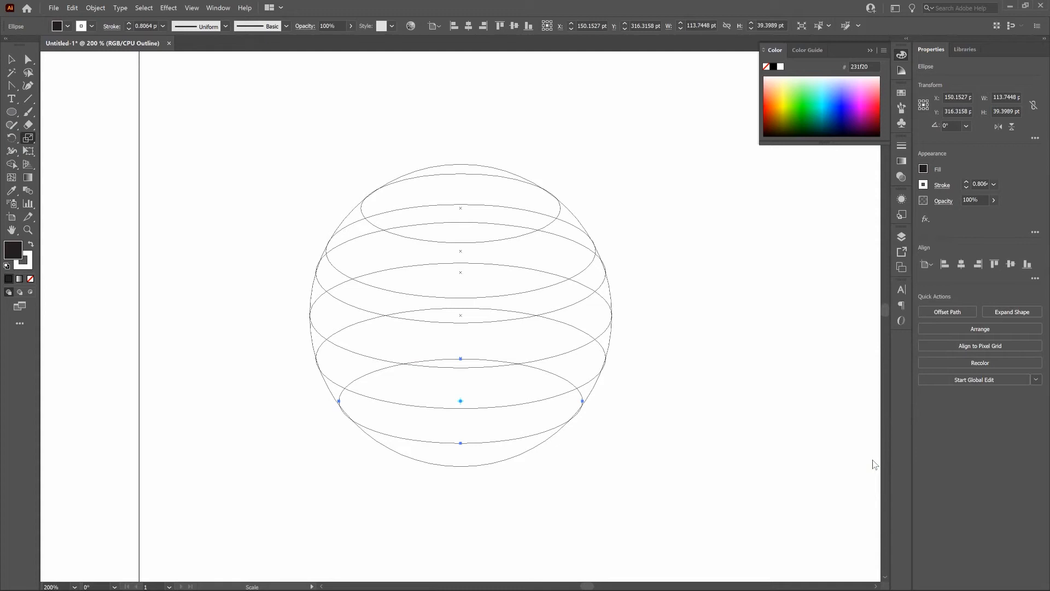
{"action": "key", "text": "v"}
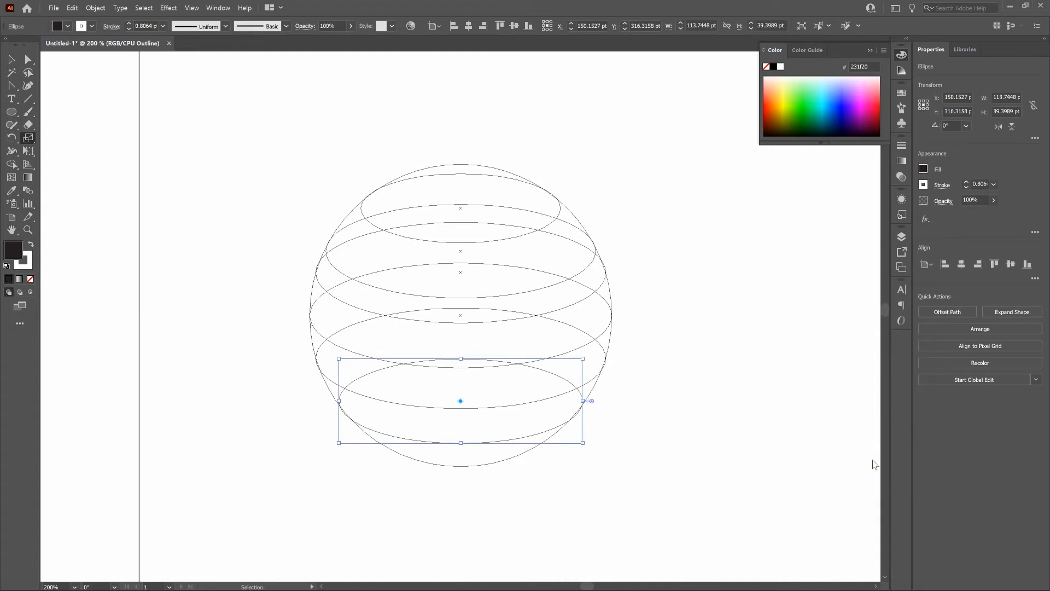
Step: Select the circle with all six ellipses in outline view and merge the regions of the top cap with the Shape Builder tool
{"action": "key", "text": "ctrl+y"}
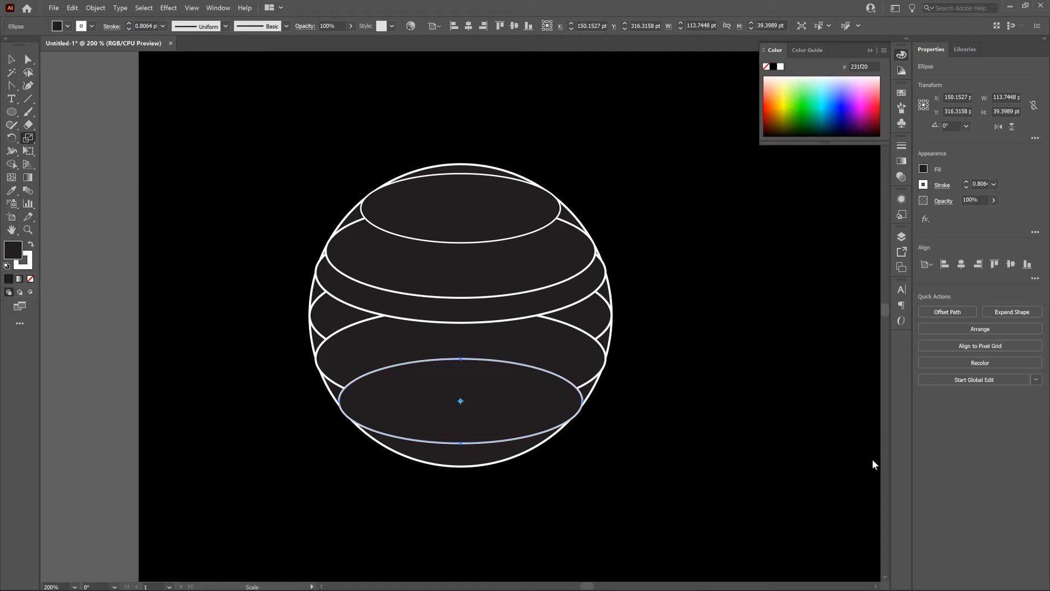
{"action": "key", "text": "v"}
{"action": "key", "text": "ctrl+y"}
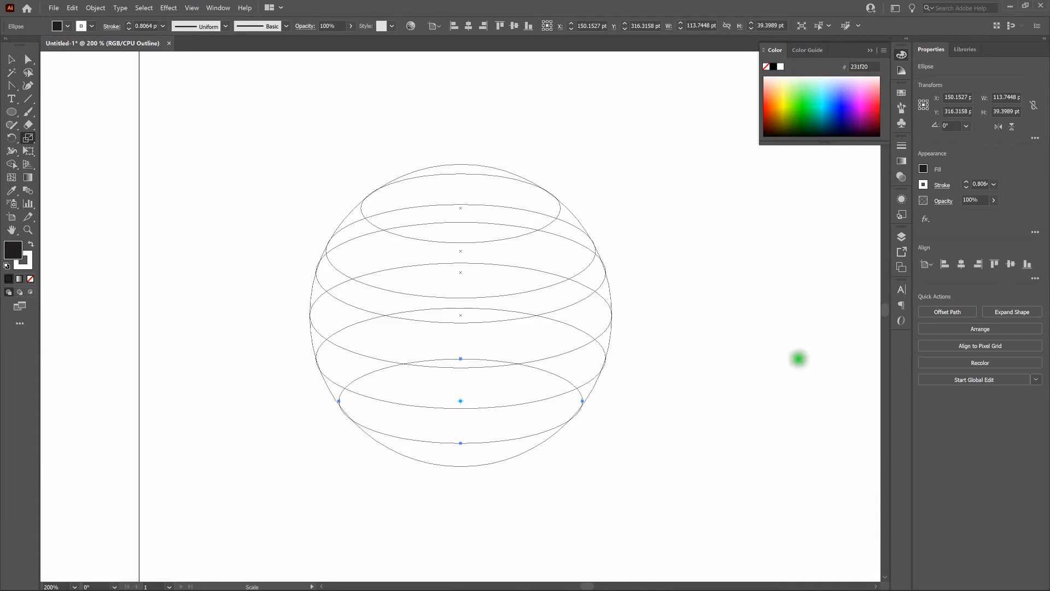
{"action": "key", "text": "v"}
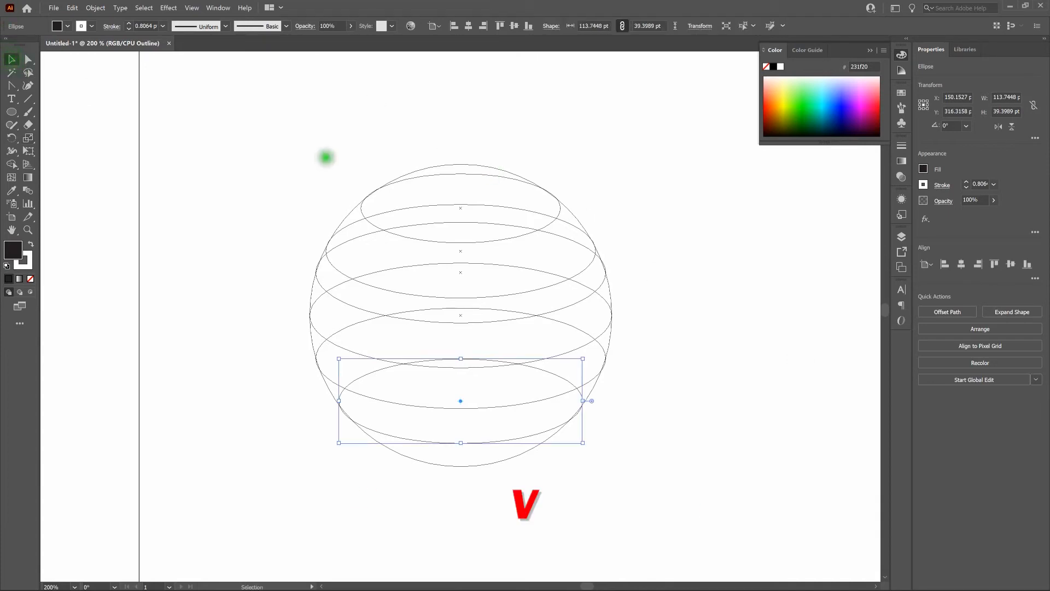
{"action": "left_click_drag", "start_coordinate": [268, 132], "coordinate": [651, 495]}
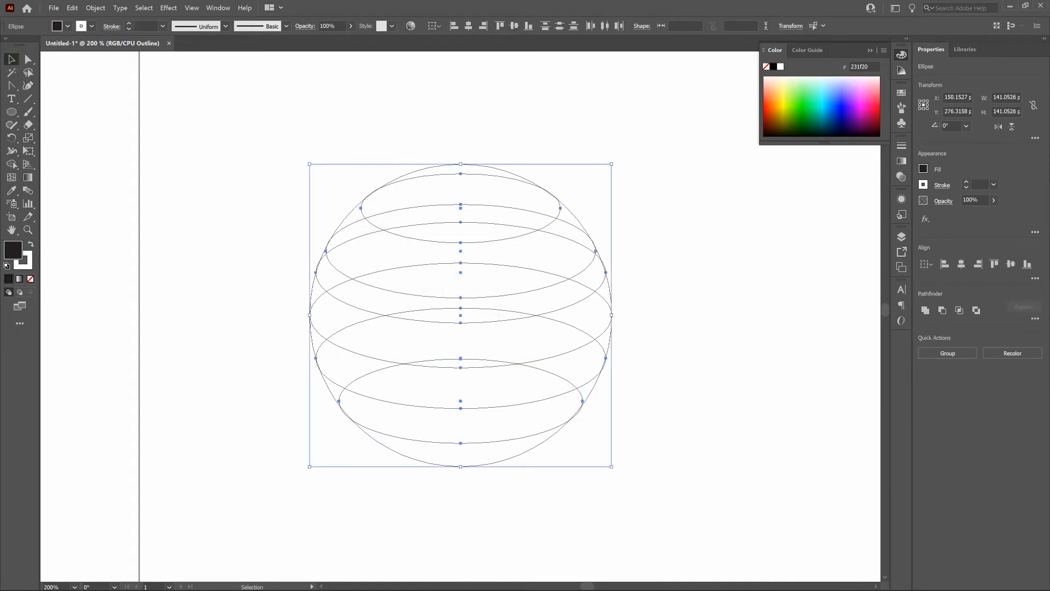
{"action": "key", "text": "ctrl+plus"}
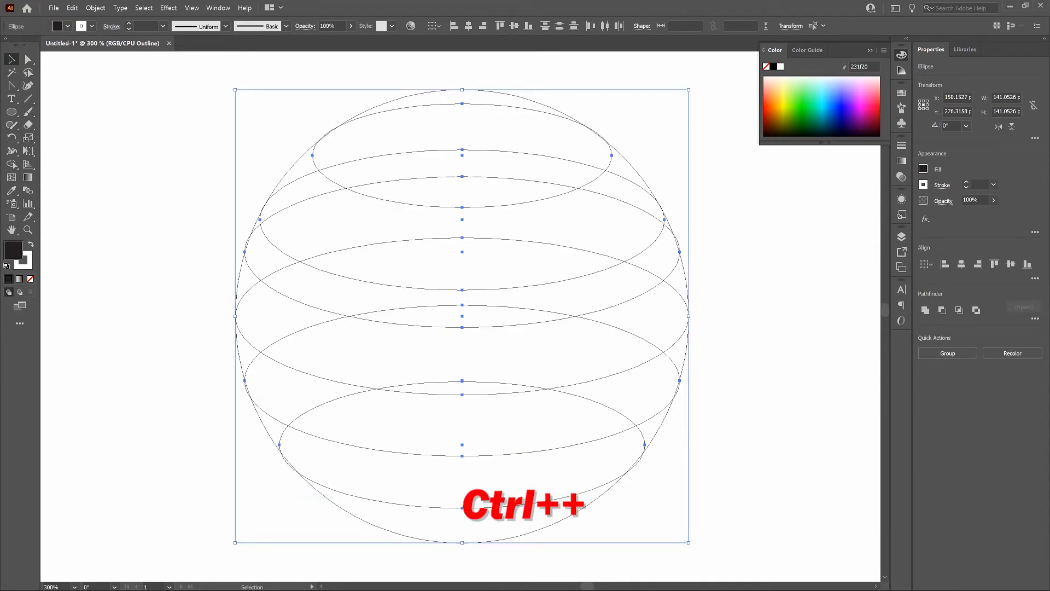
{"action": "key", "text": "shift+m"}
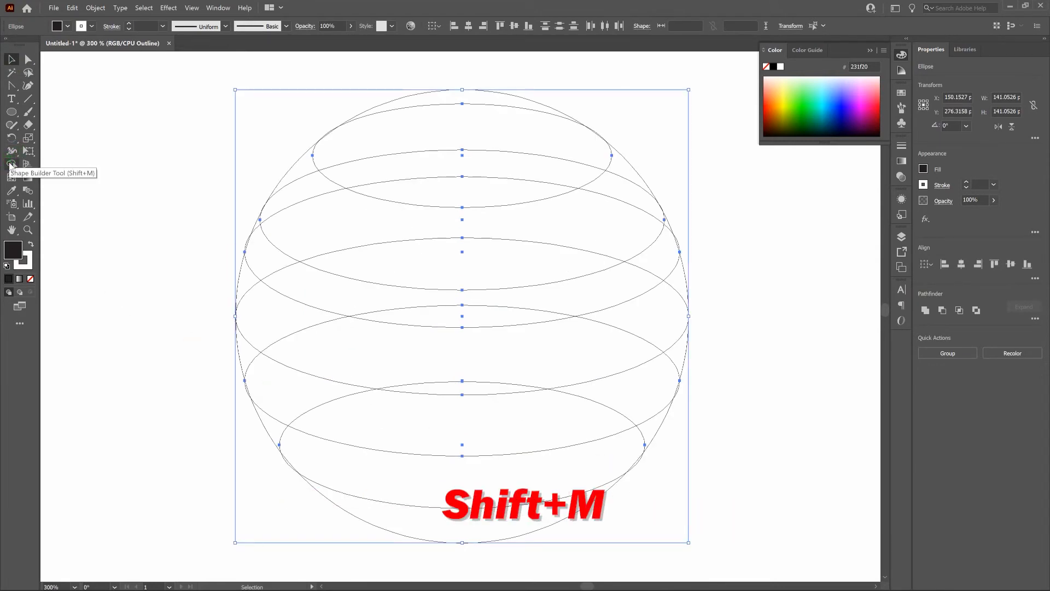
{"action": "left_click", "coordinate": [11, 164]}
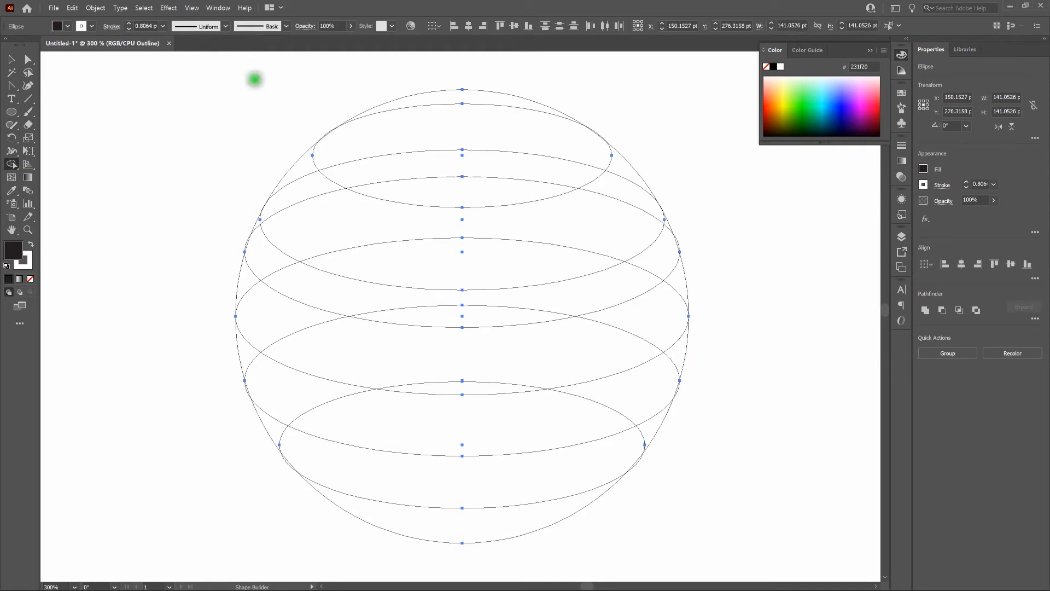
{"action": "left_click_drag", "start_coordinate": [486, 72], "coordinate": [460, 182]}
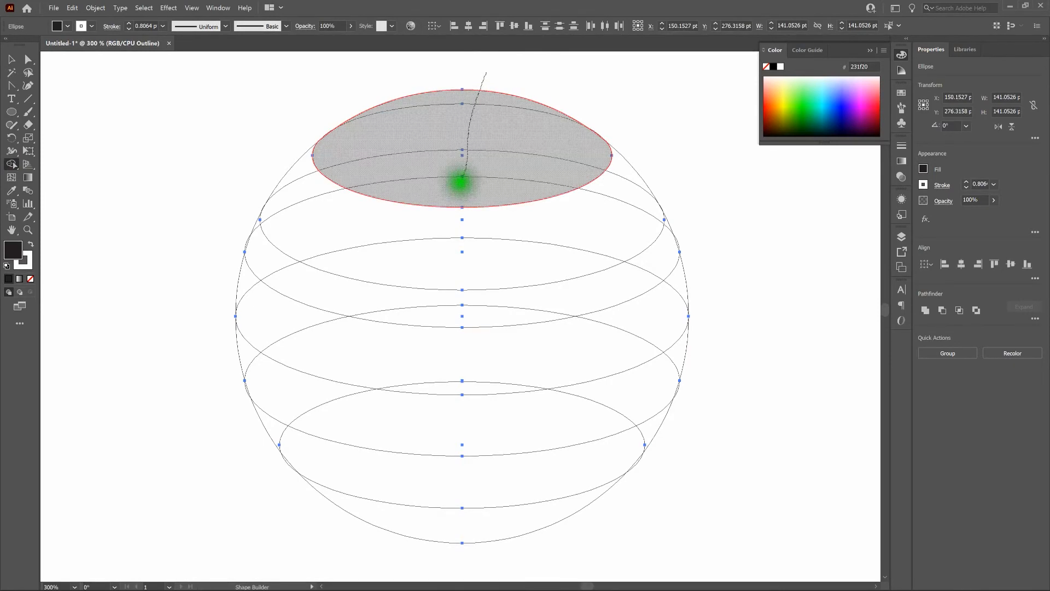
{"action": "left_click_drag", "start_coordinate": [460, 182], "coordinate": [459, 182]}
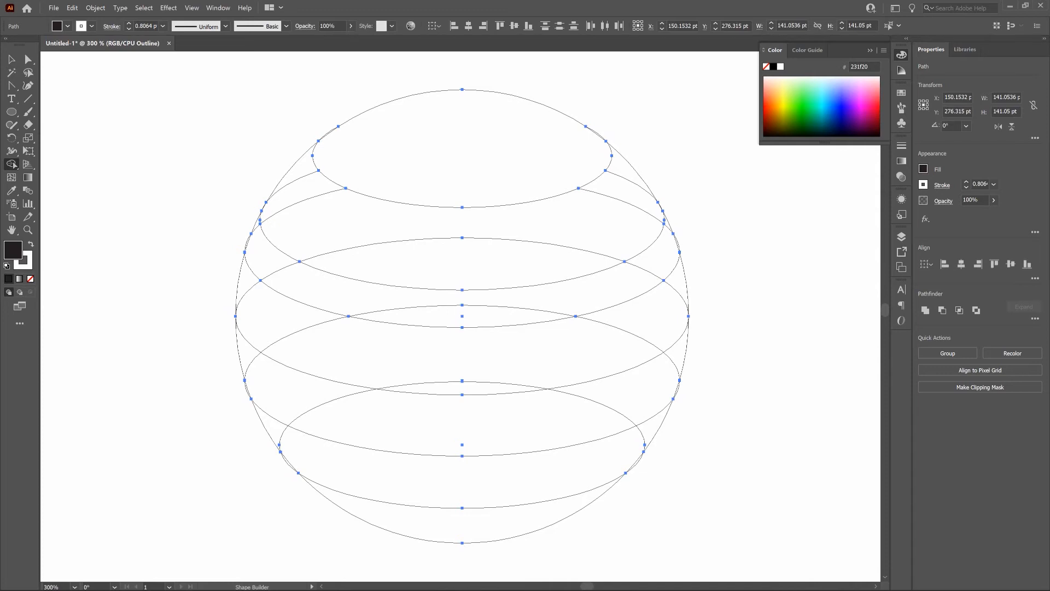
Step: Merge the regions of the second band and of the third band from the top into one shape each
{"action": "left_click", "coordinate": [643, 154]}
{"action": "mouse_move", "coordinate": [643, 153]}
{"action": "left_mouse_down"}
{"action": "mouse_move", "coordinate": [592, 212]}
{"action": "mouse_move", "coordinate": [501, 247]}
{"action": "mouse_move", "coordinate": [381, 237]}
{"action": "mouse_move", "coordinate": [323, 210]}
{"action": "mouse_move", "coordinate": [291, 164]}
{"action": "left_mouse_up"}
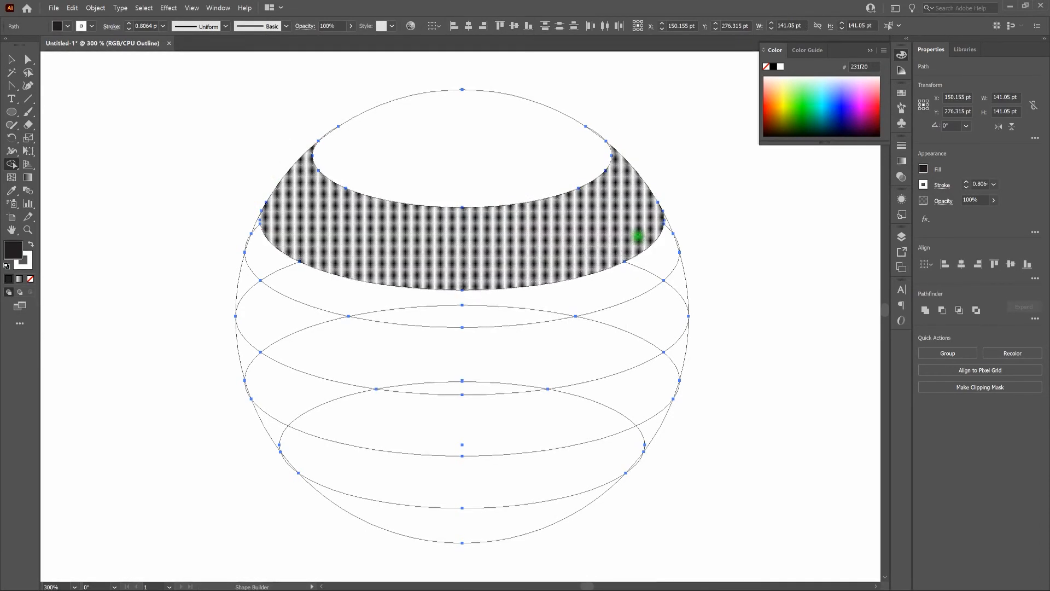
{"action": "left_click", "coordinate": [673, 220]}
{"action": "left_click", "coordinate": [672, 220]}
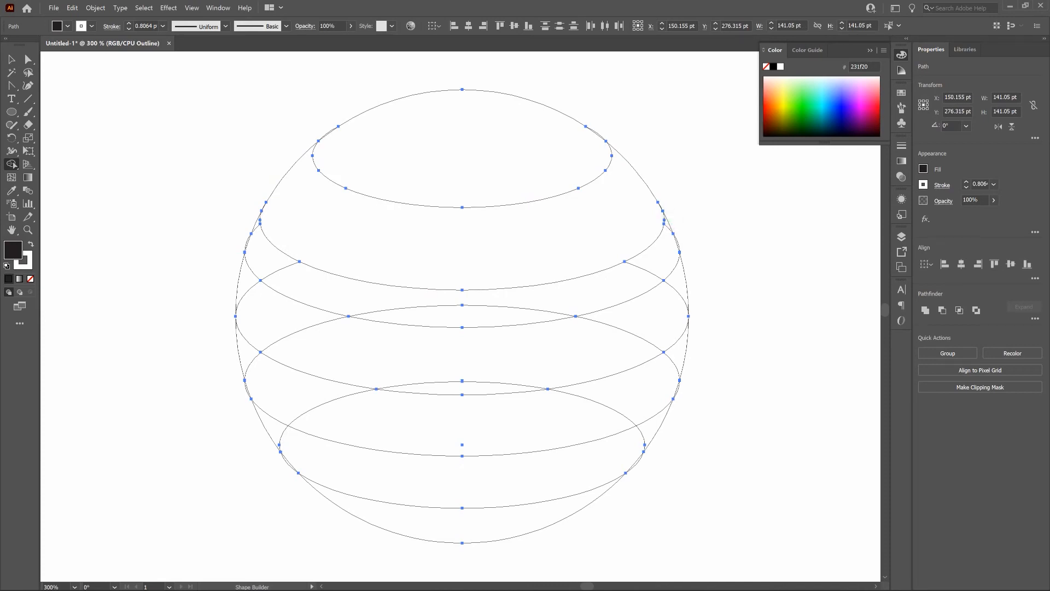
{"action": "left_click", "coordinate": [671, 217]}
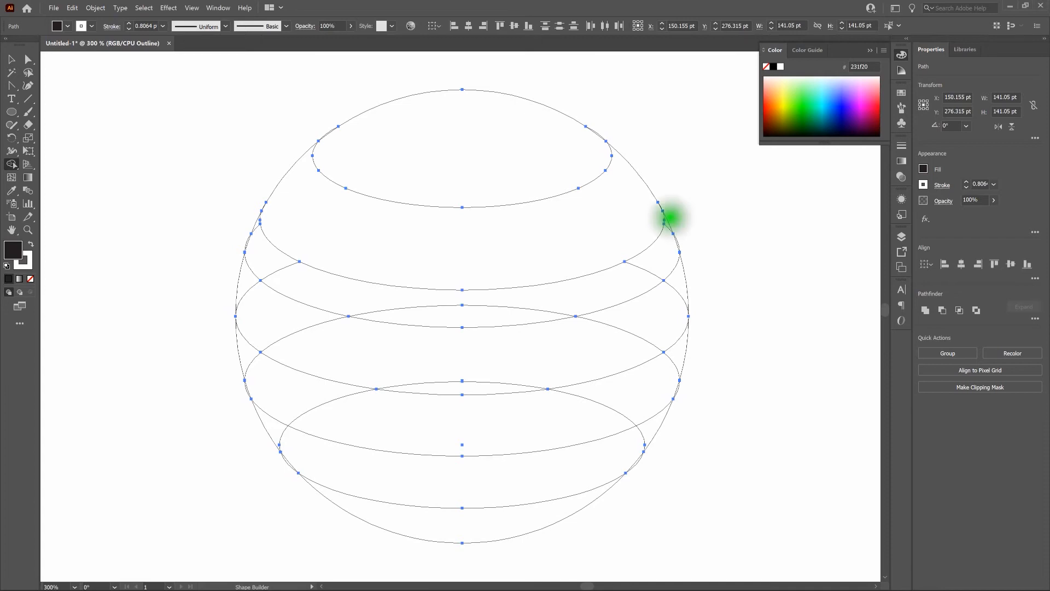
{"action": "mouse_move", "coordinate": [671, 218]}
{"action": "left_mouse_down"}
{"action": "mouse_move", "coordinate": [648, 264]}
{"action": "mouse_move", "coordinate": [618, 283]}
{"action": "mouse_move", "coordinate": [497, 313]}
{"action": "mouse_move", "coordinate": [300, 282]}
{"action": "mouse_move", "coordinate": [276, 266]}
{"action": "mouse_move", "coordinate": [253, 223]}
{"action": "left_mouse_up"}
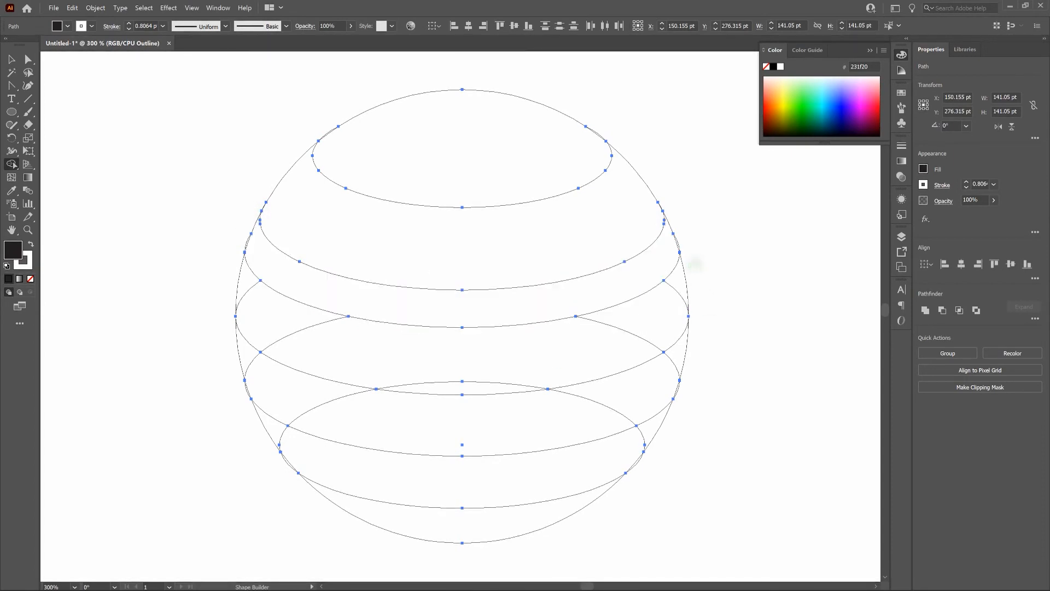
Step: Merge the regions of the remaining three bands and the bottom cap so each becomes a single shape
{"action": "mouse_move", "coordinate": [694, 265]}
{"action": "left_mouse_down"}
{"action": "mouse_move", "coordinate": [652, 305]}
{"action": "mouse_move", "coordinate": [480, 381]}
{"action": "mouse_move", "coordinate": [266, 315]}
{"action": "mouse_move", "coordinate": [241, 283]}
{"action": "mouse_move", "coordinate": [274, 311]}
{"action": "left_mouse_up"}
{"action": "mouse_move", "coordinate": [698, 336]}
{"action": "left_mouse_down"}
{"action": "mouse_move", "coordinate": [569, 406]}
{"action": "mouse_move", "coordinate": [477, 416]}
{"action": "mouse_move", "coordinate": [383, 409]}
{"action": "mouse_move", "coordinate": [241, 357]}
{"action": "left_mouse_up"}
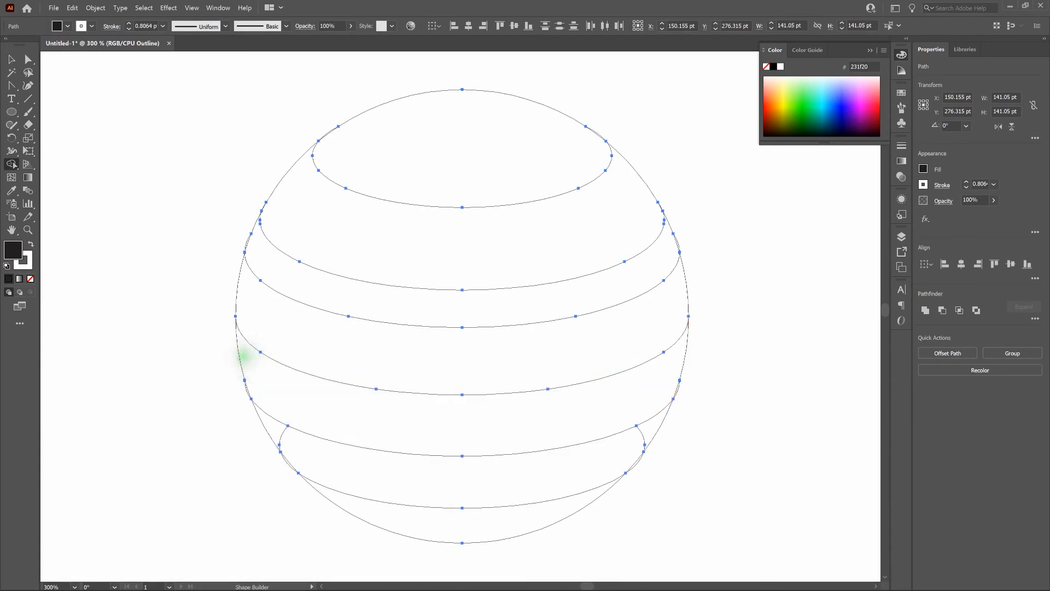
{"action": "mouse_move", "coordinate": [675, 415]}
{"action": "left_mouse_down"}
{"action": "mouse_move", "coordinate": [516, 473]}
{"action": "mouse_move", "coordinate": [464, 474]}
{"action": "mouse_move", "coordinate": [372, 463]}
{"action": "mouse_move", "coordinate": [277, 429]}
{"action": "left_mouse_up"}
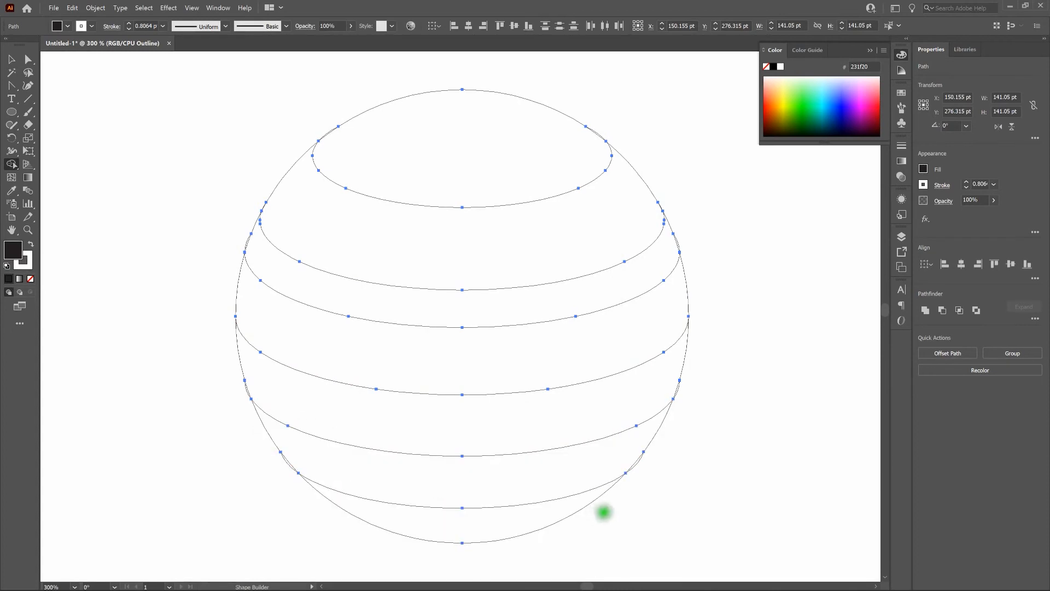
{"action": "left_click_drag", "start_coordinate": [610, 508], "coordinate": [535, 516]}
Step: Return to preview display, deselect the planet, and check the top cap and second band as separate shapes
{"action": "key", "text": "v"}
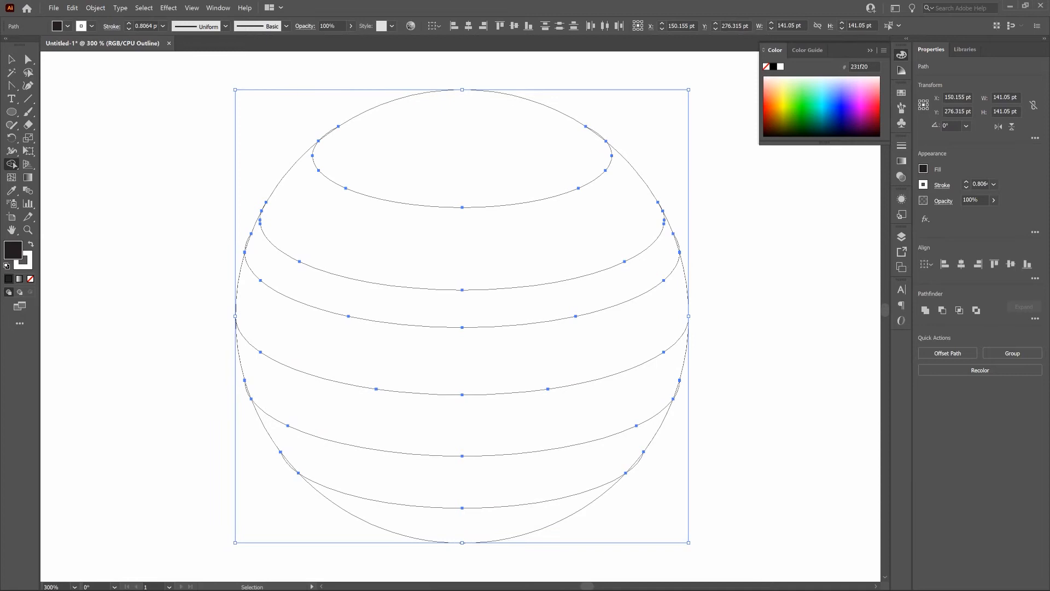
{"action": "key", "text": "ctrl+y"}
{"action": "key", "text": "shift+m"}
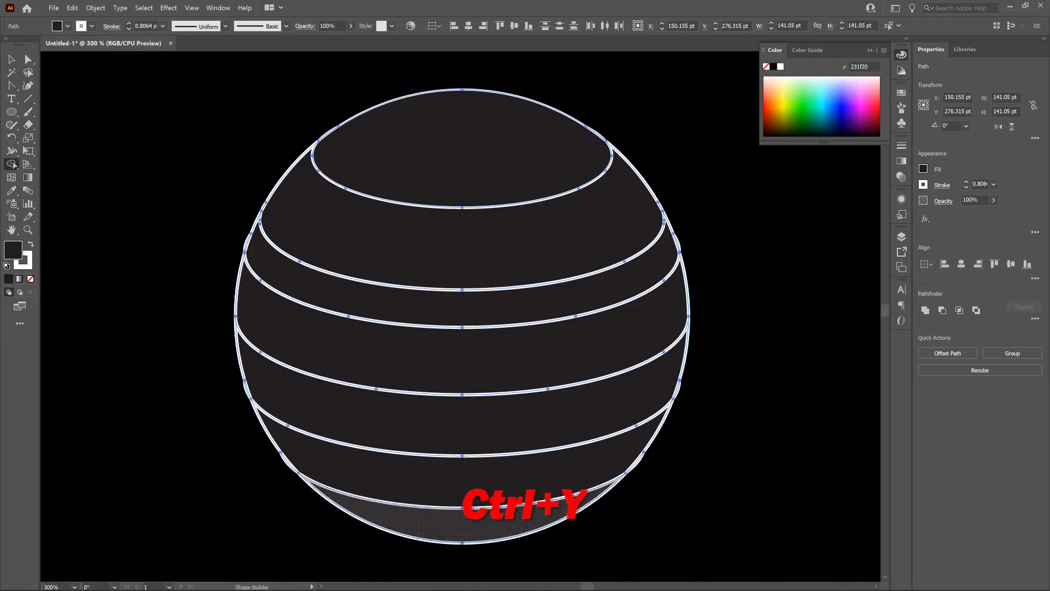
{"action": "key", "text": "v"}
{"action": "left_click", "coordinate": [187, 157]}
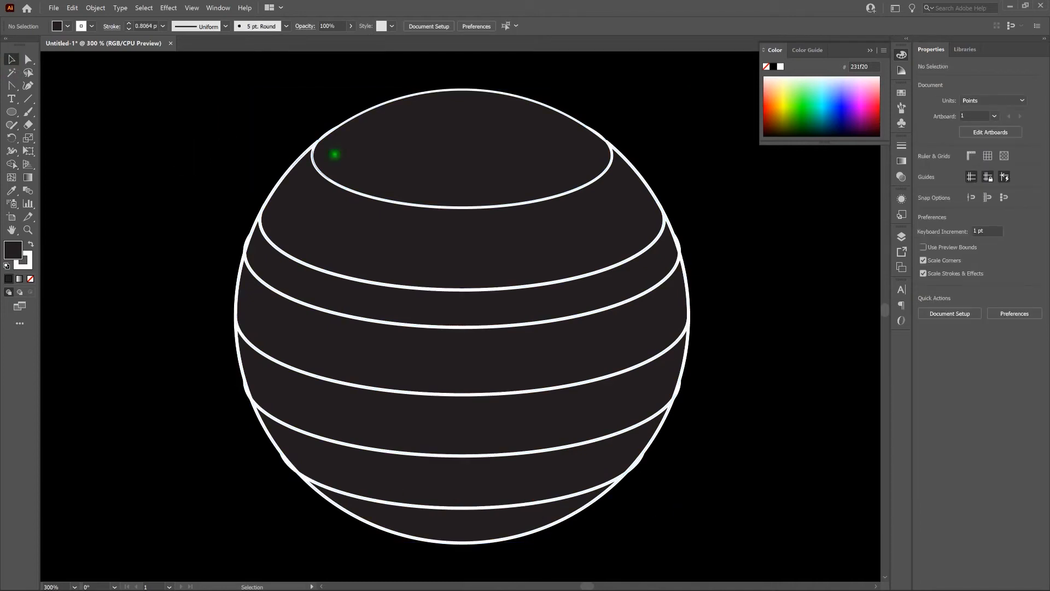
{"action": "left_click", "coordinate": [445, 164]}
{"action": "left_click", "coordinate": [491, 277]}
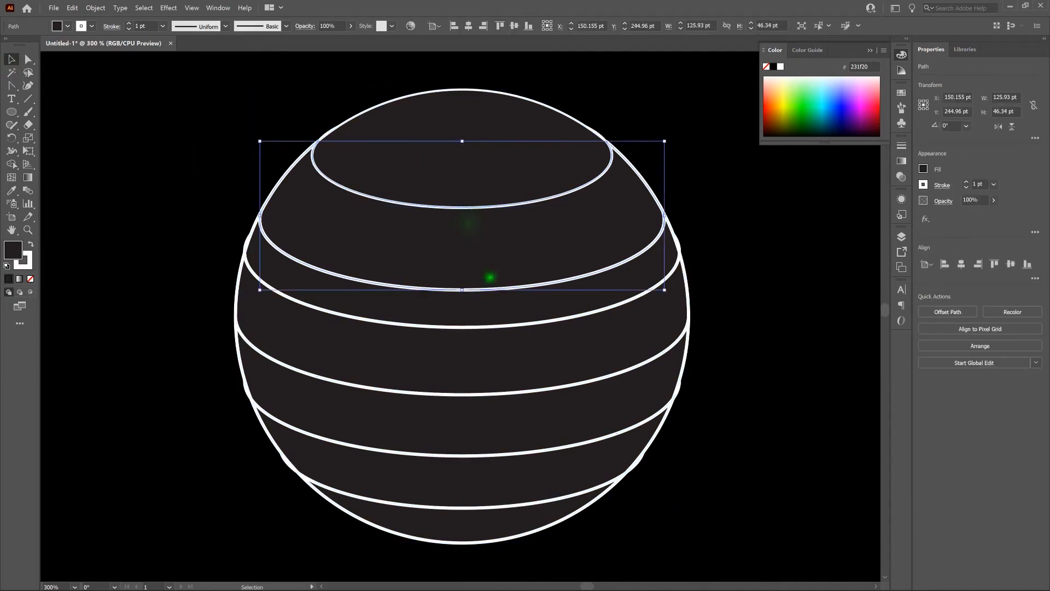
Step: Check that the planet's remaining bands and bottom cap are separate shapes, leaving nothing selected
{"action": "left_click", "coordinate": [495, 310]}
{"action": "left_click", "coordinate": [544, 394]}
{"action": "left_click", "coordinate": [551, 416]}
{"action": "left_click", "coordinate": [542, 472]}
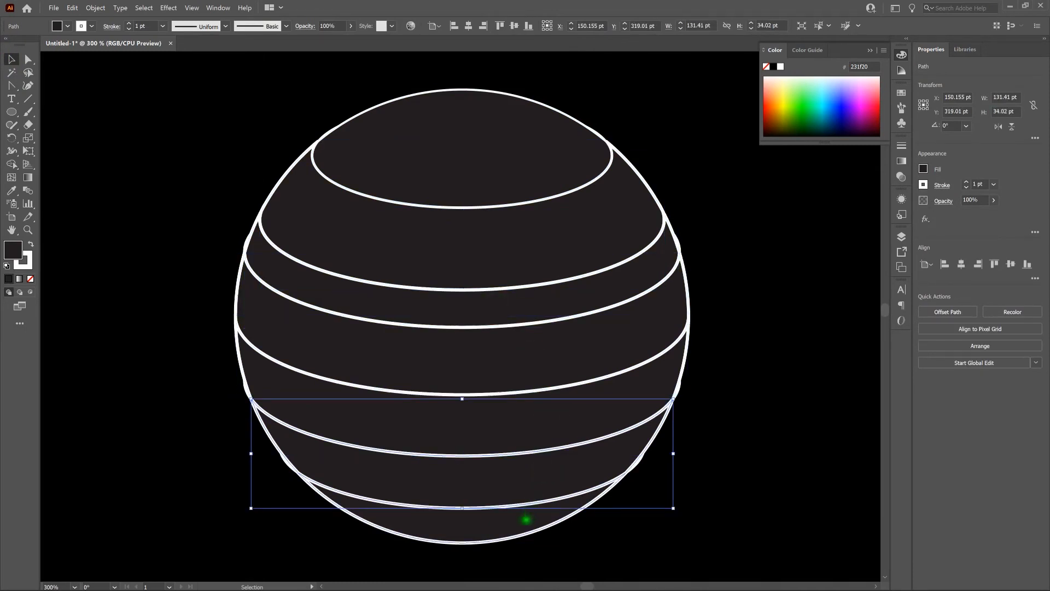
{"action": "left_click", "coordinate": [527, 517]}
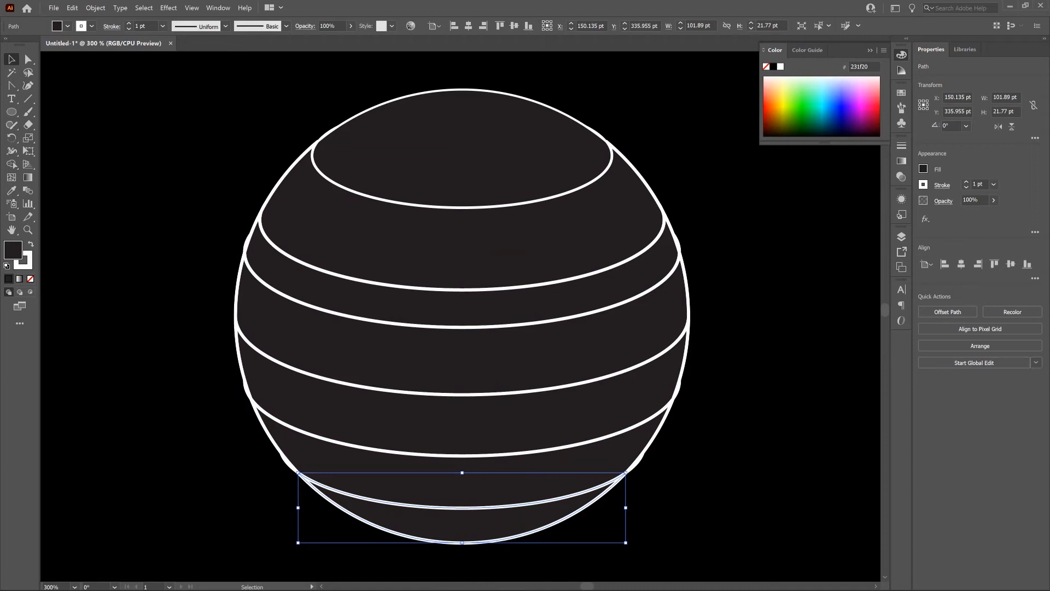
{"action": "left_click", "coordinate": [734, 305]}
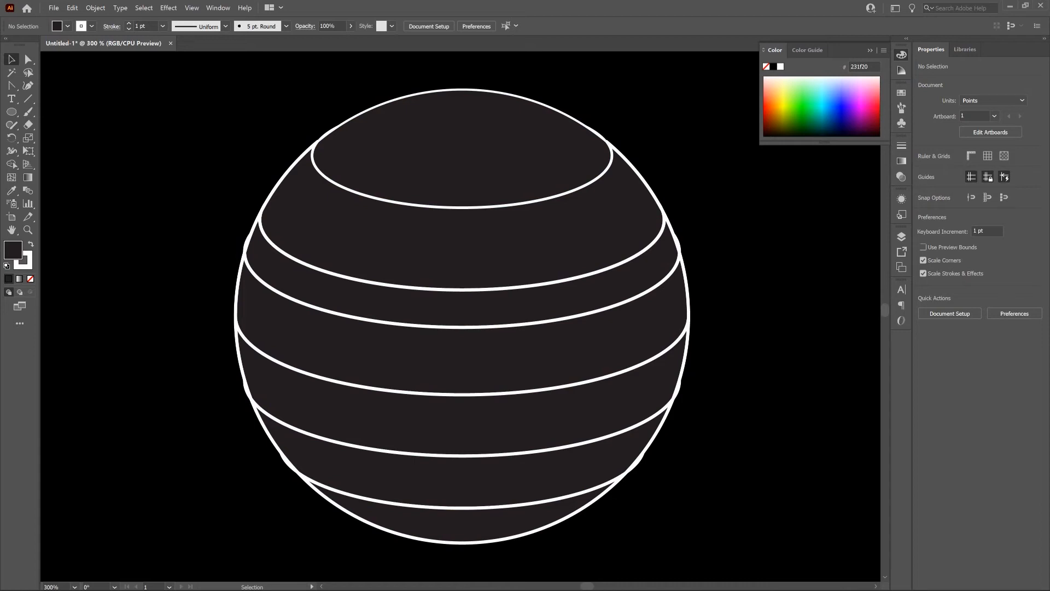
Step: Cut all the planet's band shapes and delete the leftover slivers around its outline
{"action": "left_click_drag", "start_coordinate": [421, 68], "coordinate": [512, 552]}
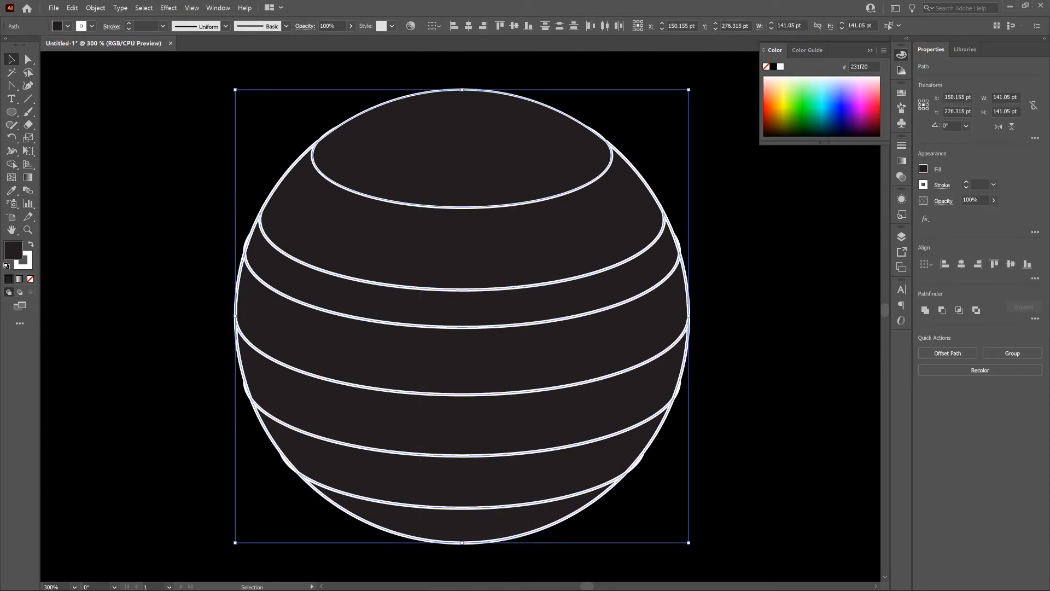
{"action": "left_click", "coordinate": [340, 188]}
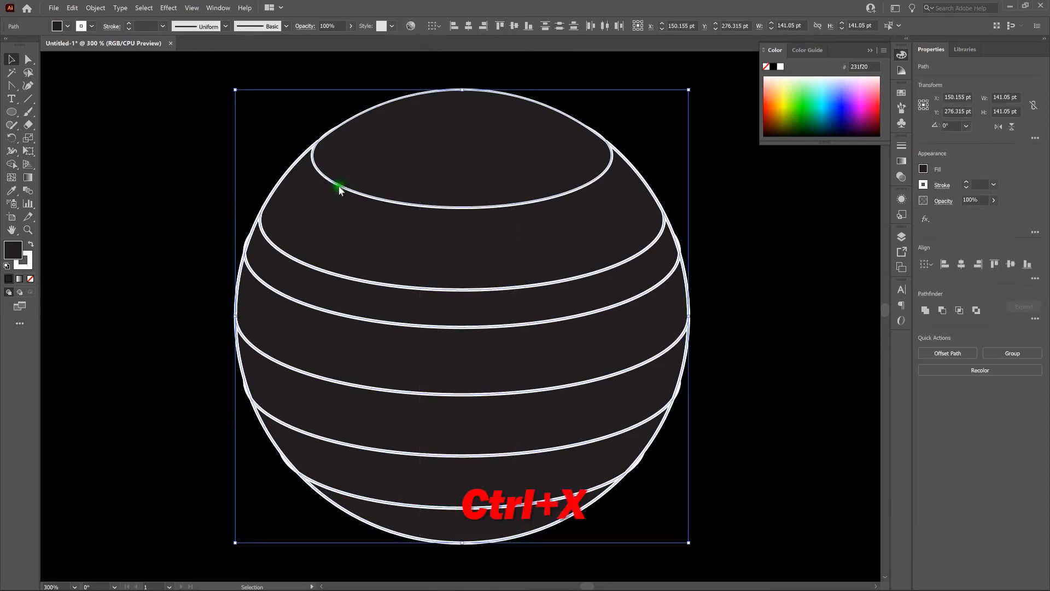
{"action": "left_click", "coordinate": [74, 7]}
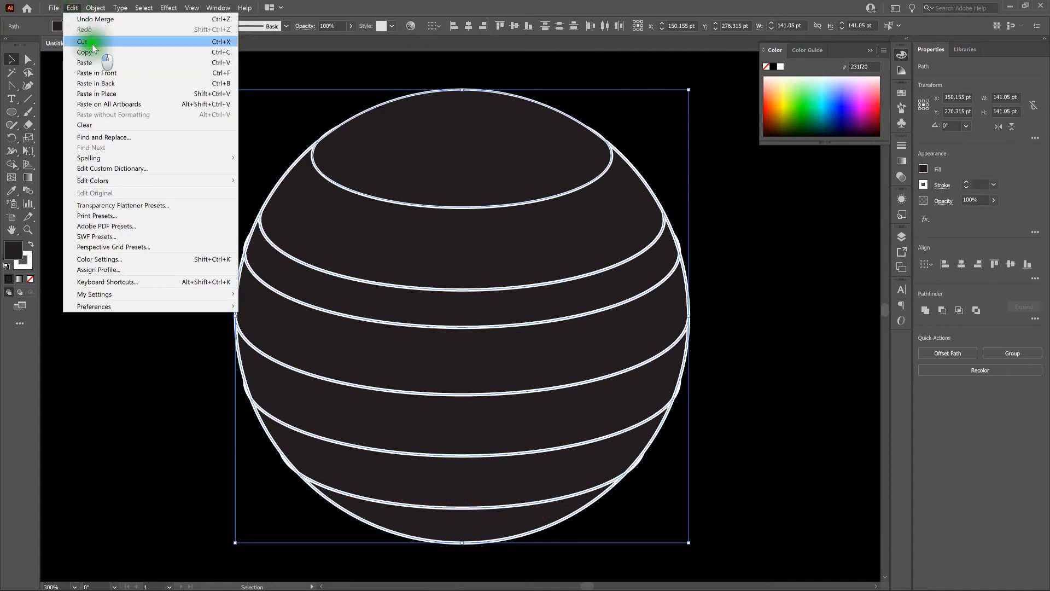
{"action": "left_click", "coordinate": [88, 42]}
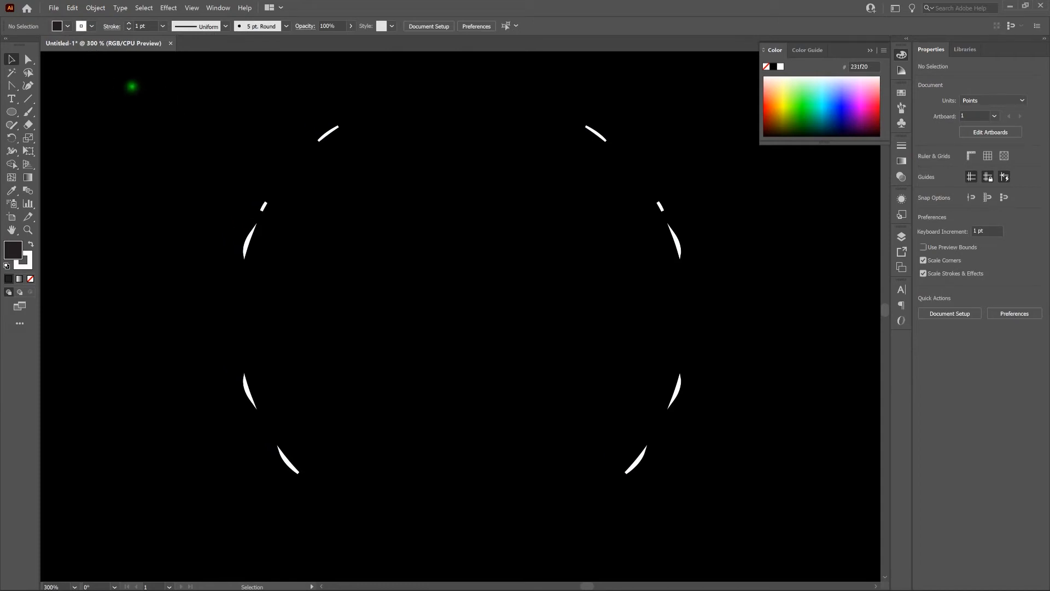
{"action": "left_click_drag", "start_coordinate": [130, 82], "coordinate": [733, 511]}
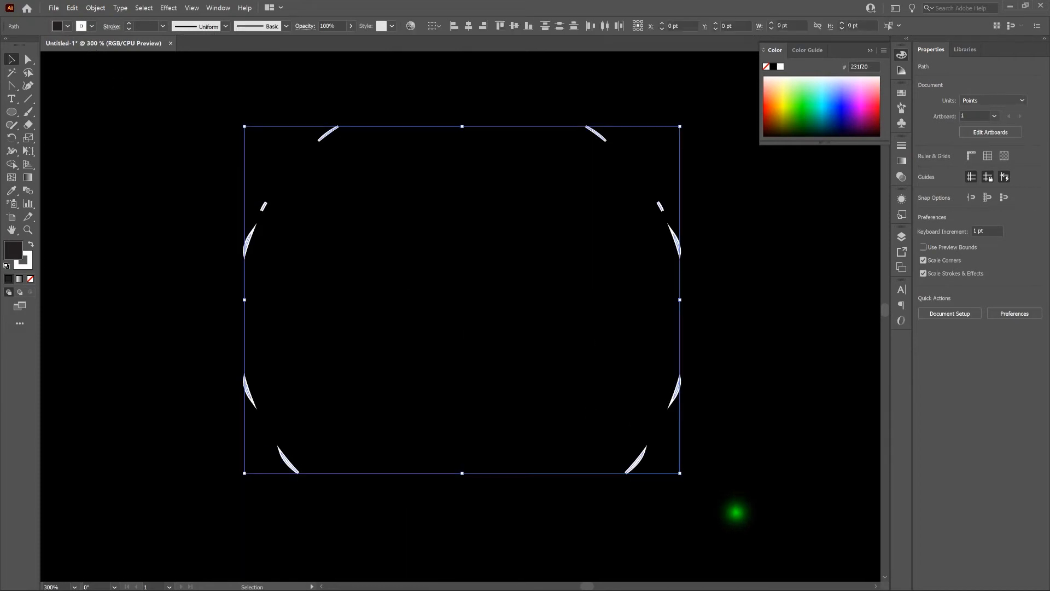
{"action": "key", "text": "Delete"}
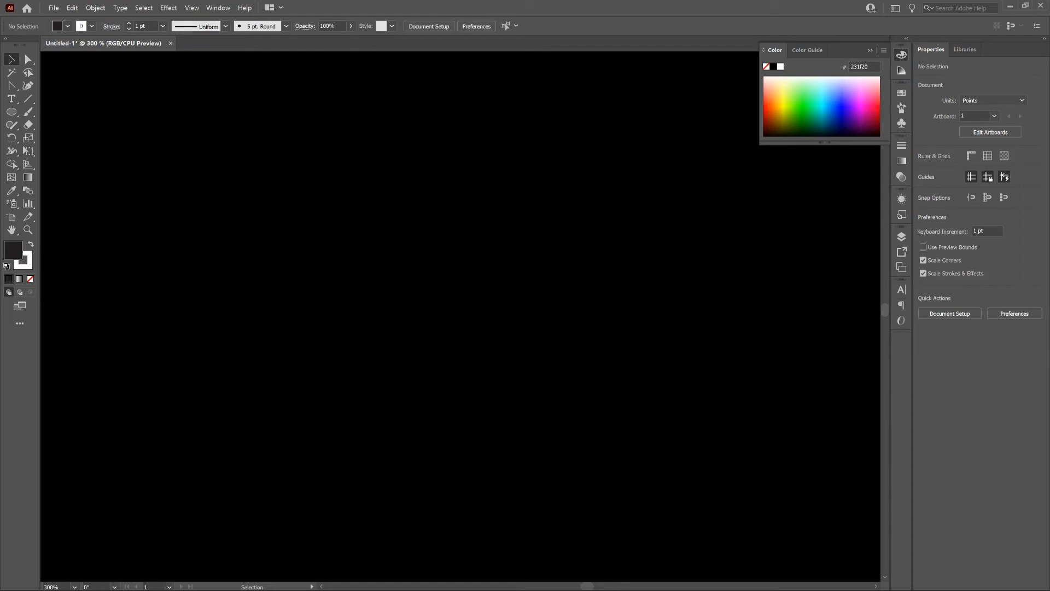
Step: Paste the cut planet bands in front at their original position and deselect them
{"action": "left_click", "coordinate": [71, 8]}
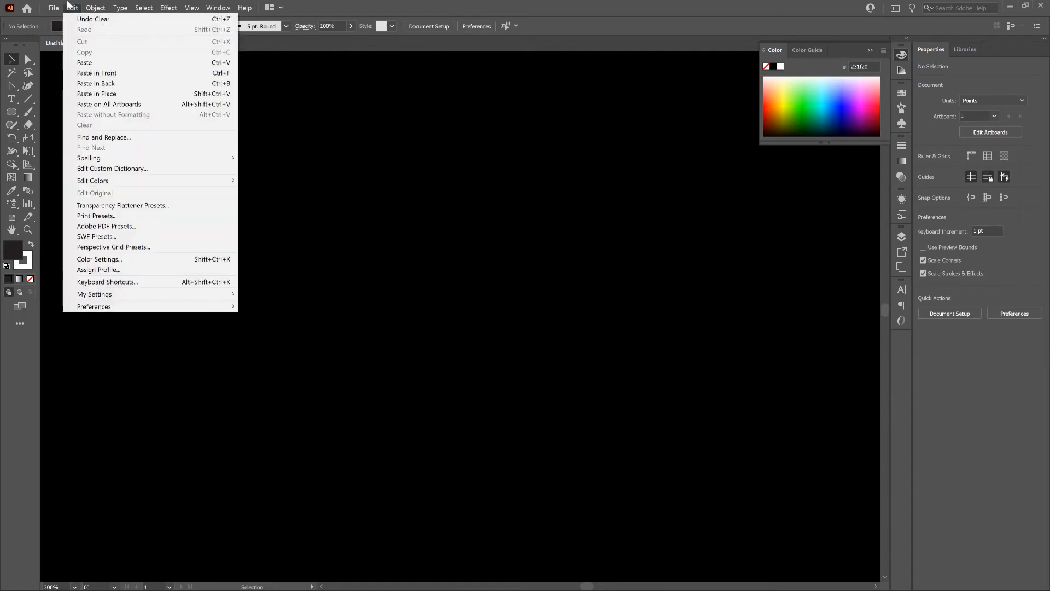
{"action": "left_click", "coordinate": [141, 73]}
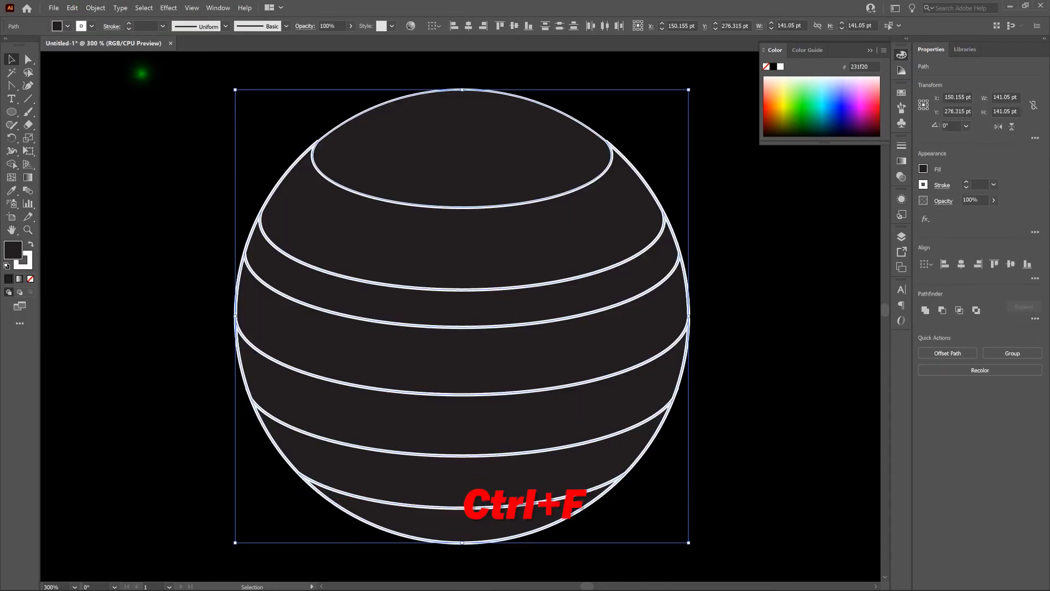
{"action": "left_click", "coordinate": [205, 127]}
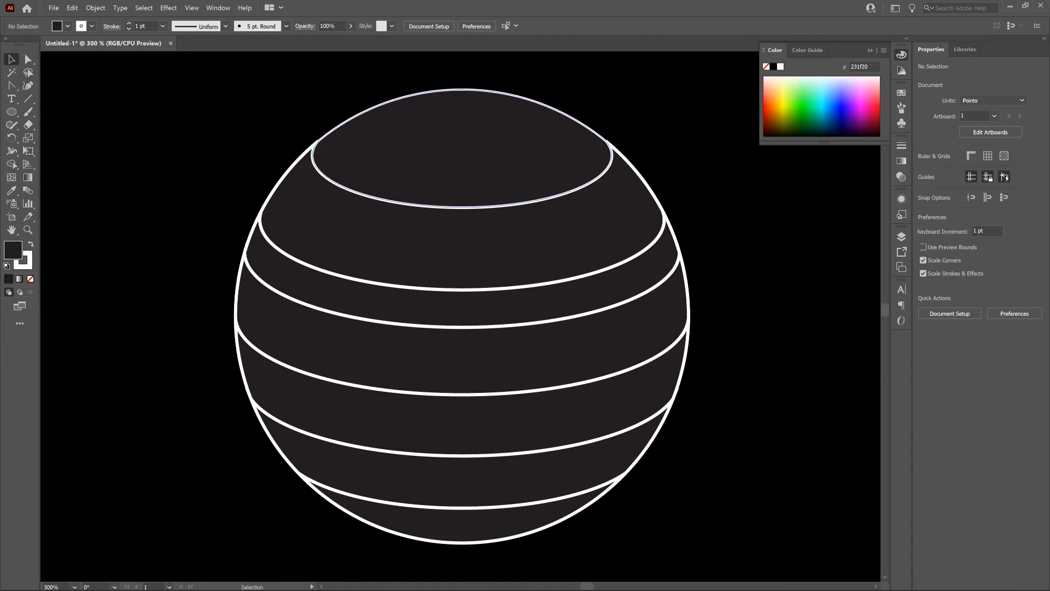
Step: Remove the stroke from the planet's top cap, third band, fifth band and bottom cap
{"action": "left_click", "coordinate": [410, 148]}
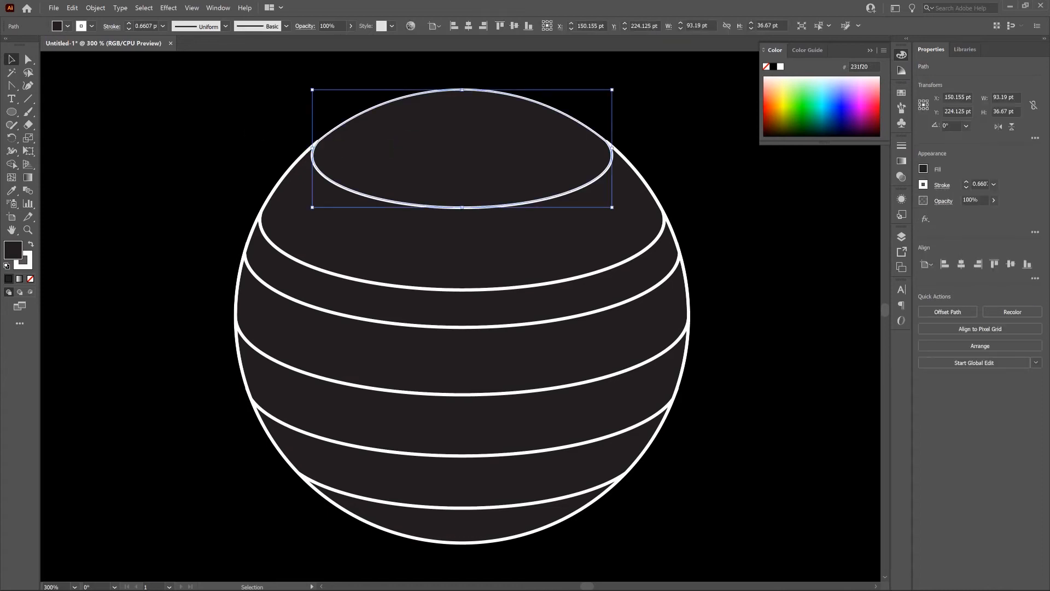
{"action": "left_click", "coordinate": [483, 315], "text": "shift"}
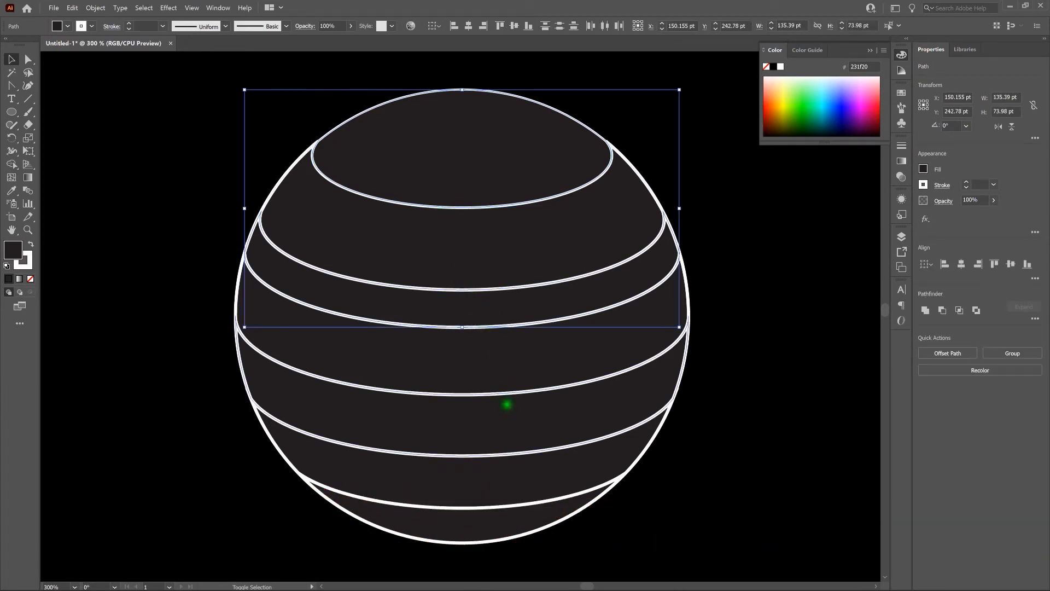
{"action": "left_click", "coordinate": [511, 421], "text": "shift"}
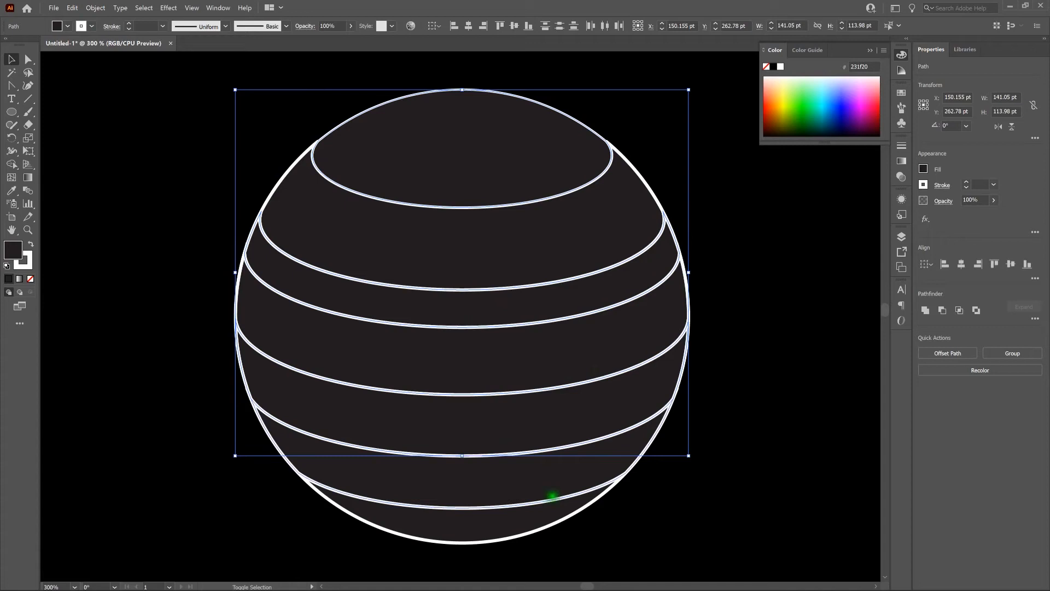
{"action": "left_click", "coordinate": [513, 525], "text": "shift"}
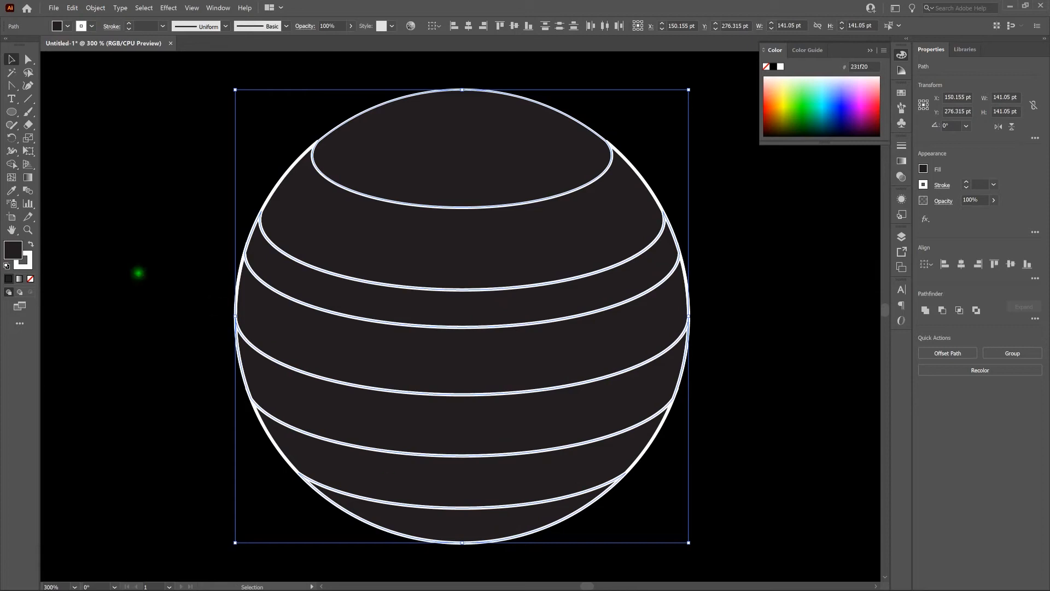
{"action": "left_click", "coordinate": [29, 262]}
{"action": "left_click", "coordinate": [31, 279]}
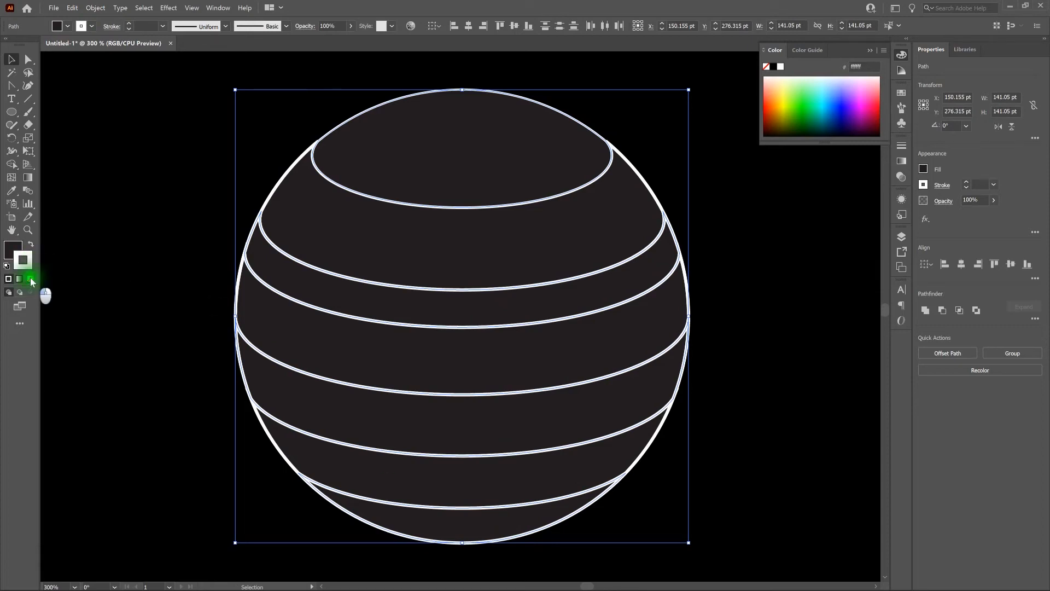
Step: Fill the top cap, third band, fifth band and bottom cap with the crimson pink b70058
{"action": "double_click", "coordinate": [9, 253]}
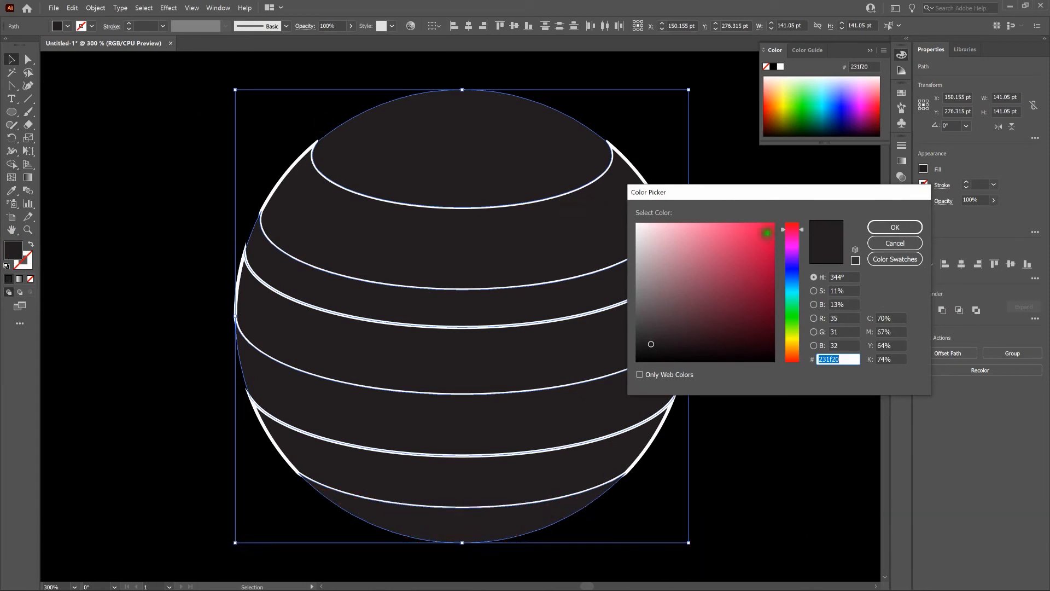
{"action": "left_click_drag", "start_coordinate": [803, 232], "coordinate": [804, 236]}
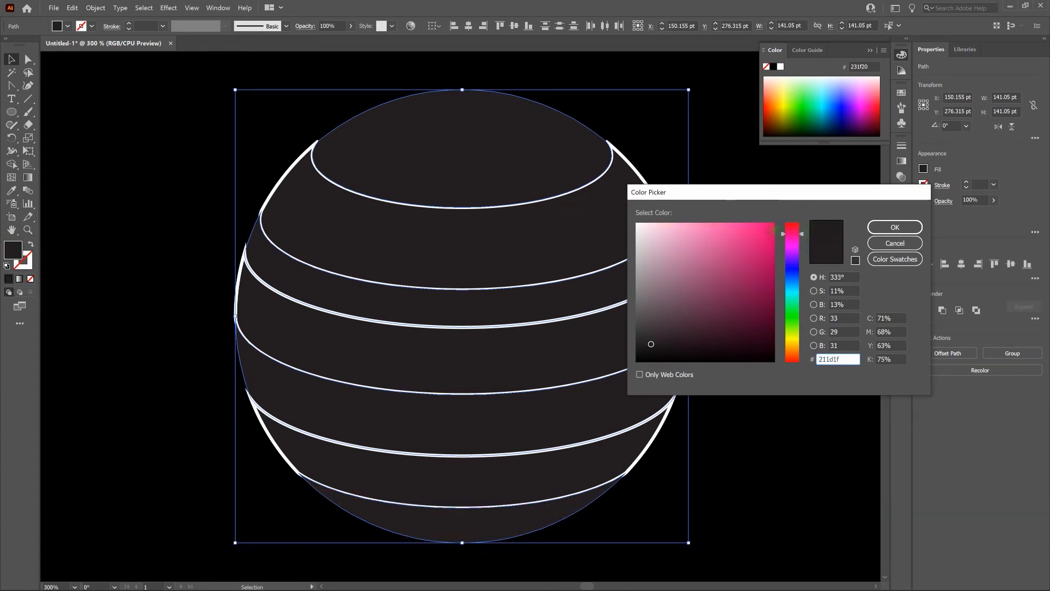
{"action": "left_click", "coordinate": [776, 232]}
{"action": "left_click_drag", "start_coordinate": [776, 232], "coordinate": [777, 262]}
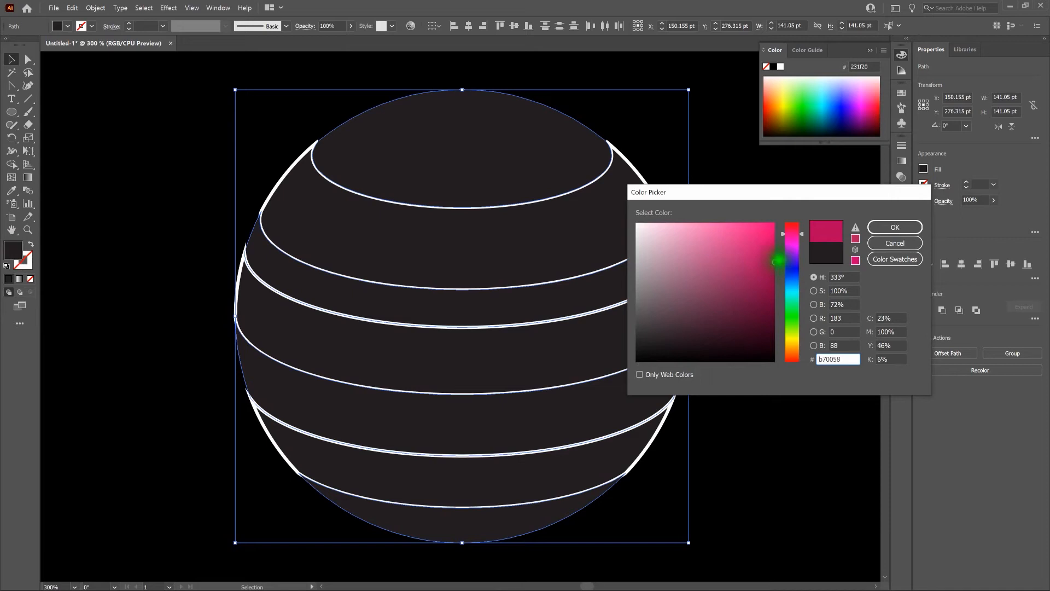
{"action": "left_click", "coordinate": [895, 227]}
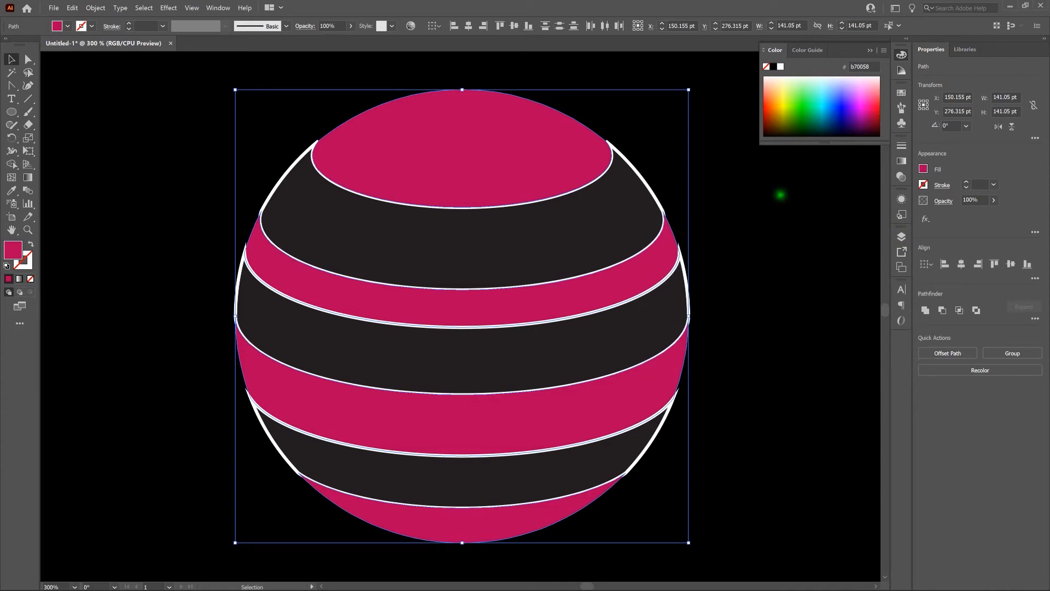
{"action": "left_click", "coordinate": [780, 195]}
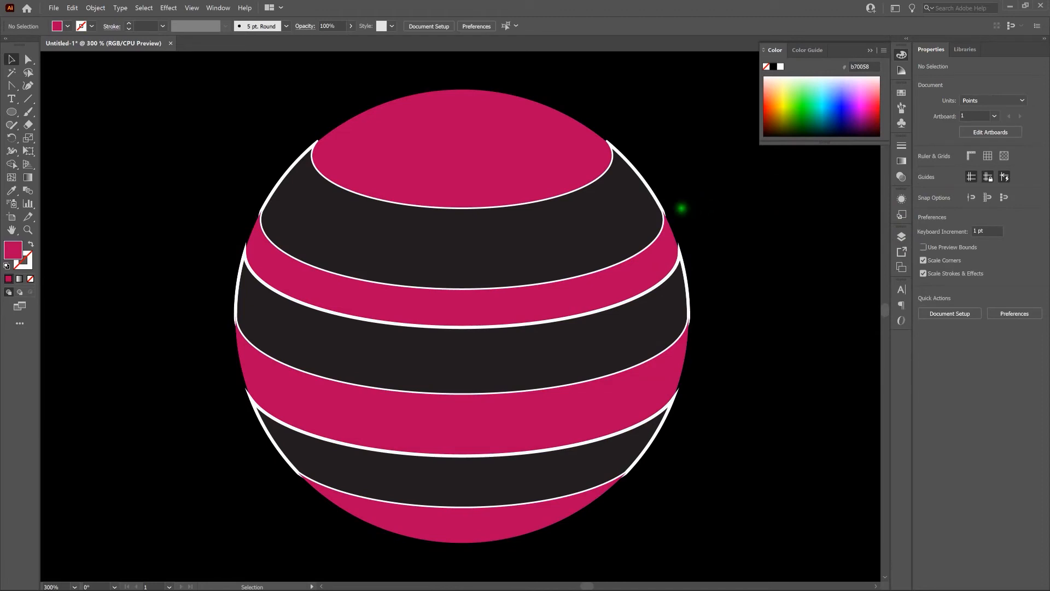
Step: Remove the stroke from the planet's second, fourth and sixth bands
{"action": "left_click", "coordinate": [609, 215]}
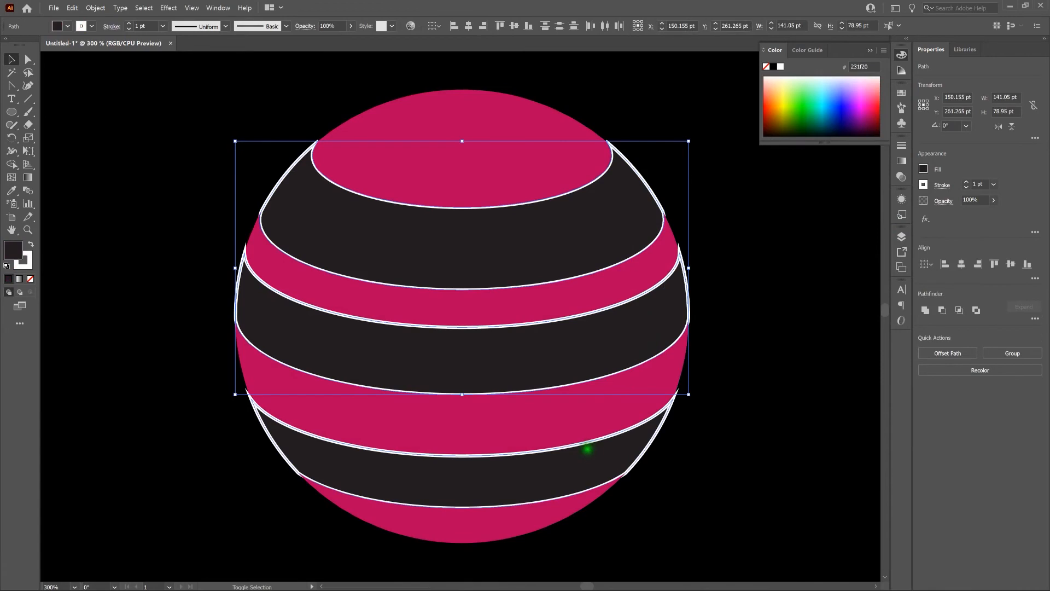
{"action": "left_click", "coordinate": [588, 449], "text": "shift"}
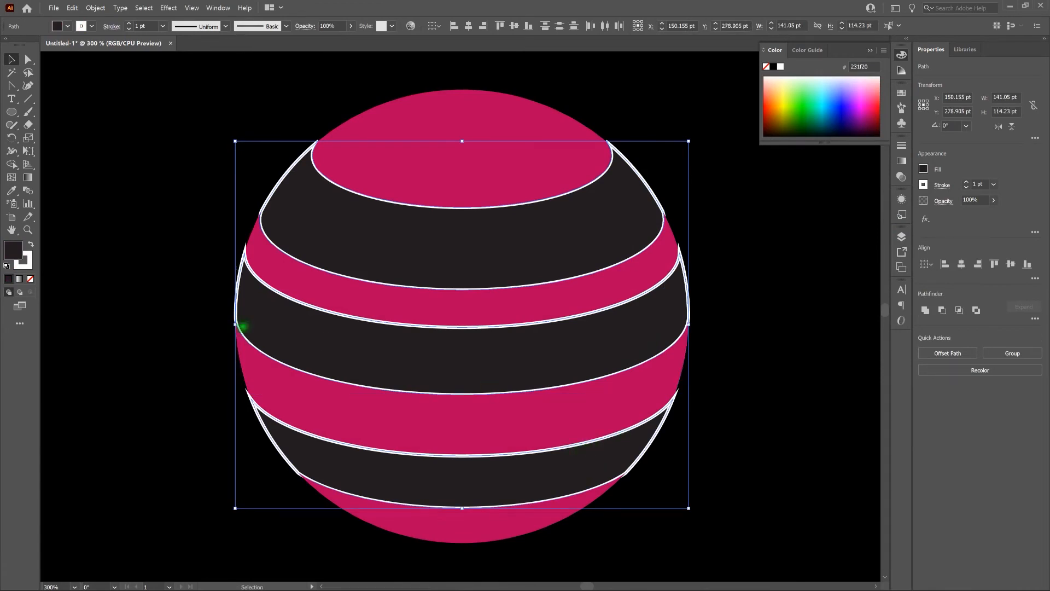
{"action": "left_click", "coordinate": [24, 262]}
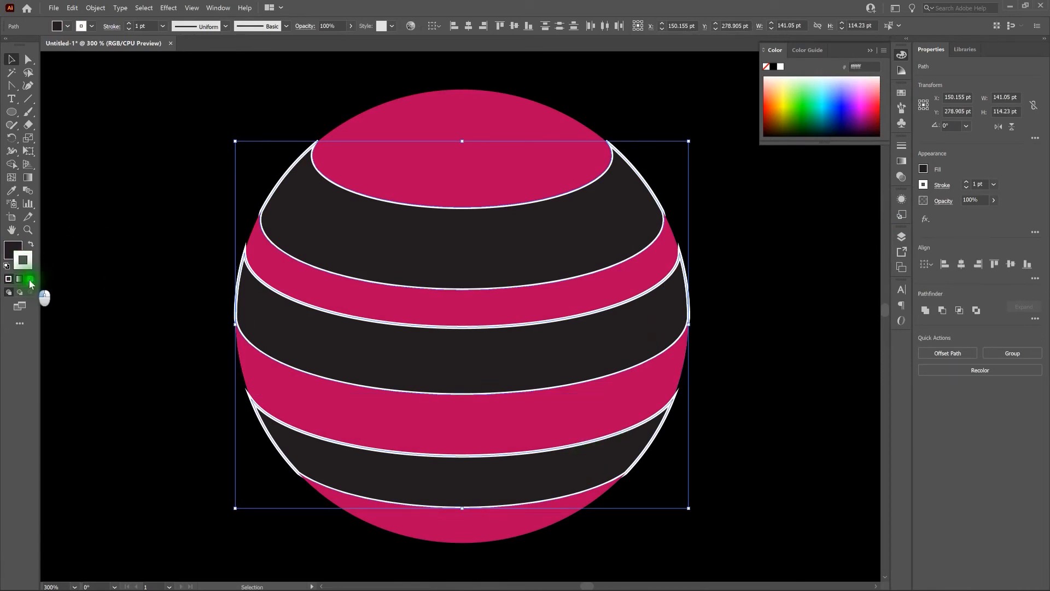
{"action": "left_click", "coordinate": [30, 279]}
Step: Fill the second, fourth and sixth bands with the dark magenta 910056 and deselect them
{"action": "double_click", "coordinate": [13, 251]}
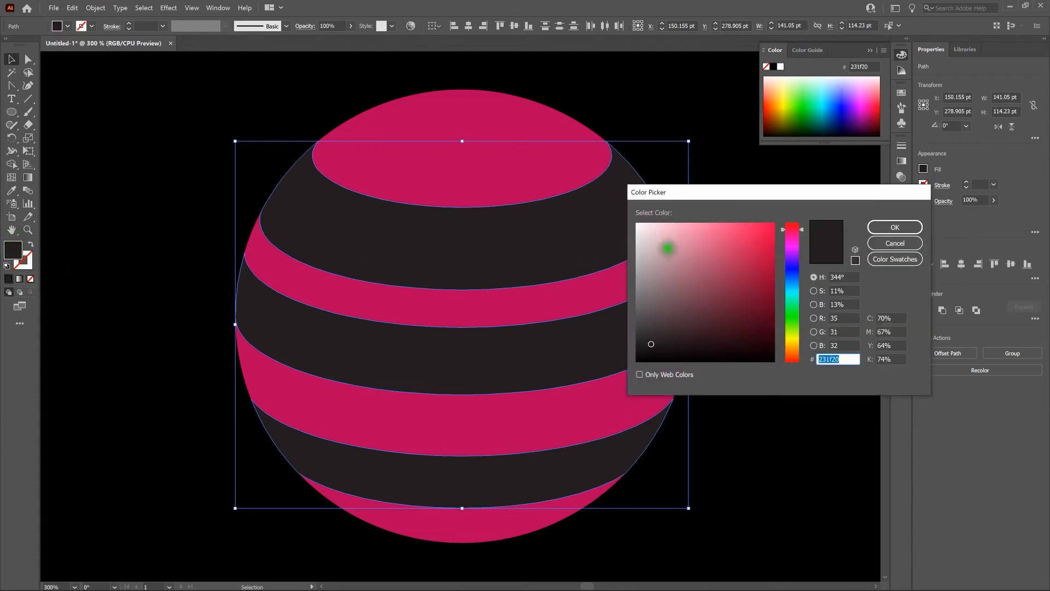
{"action": "left_click", "coordinate": [803, 237]}
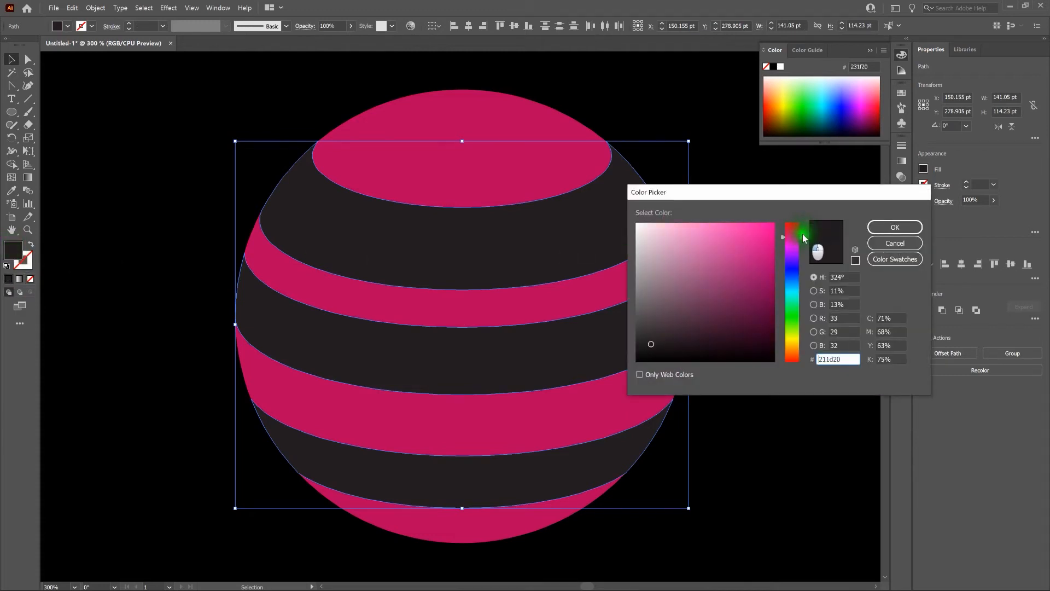
{"action": "left_click_drag", "start_coordinate": [803, 235], "coordinate": [802, 234]}
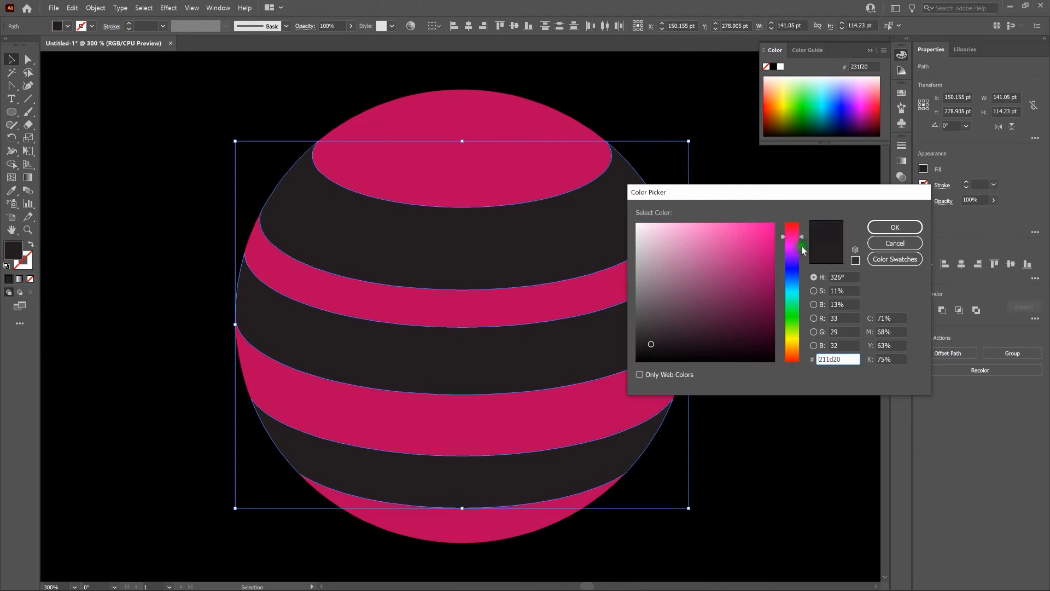
{"action": "left_click", "coordinate": [773, 283]}
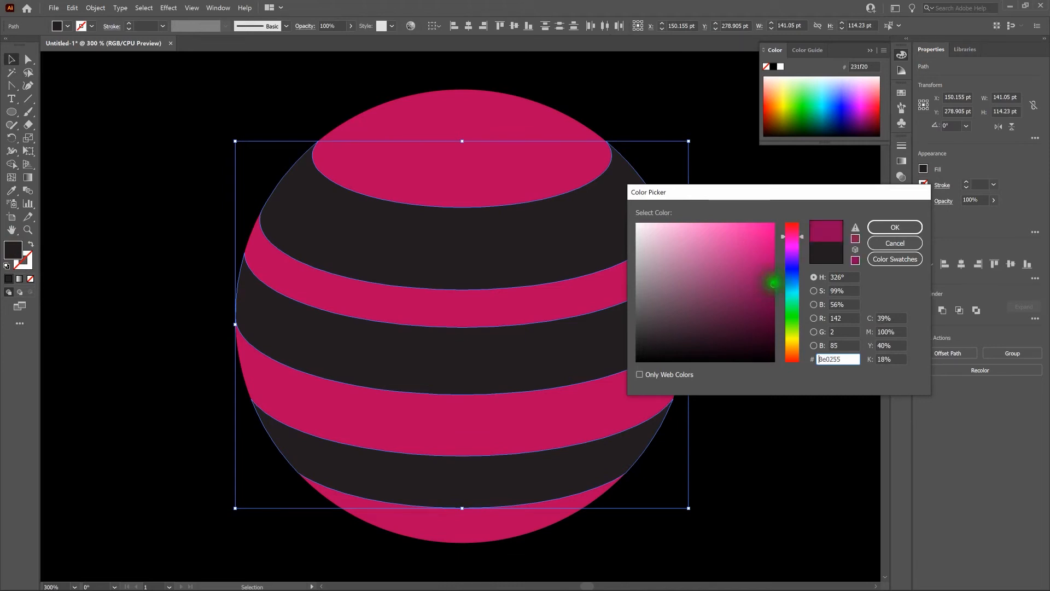
{"action": "left_click_drag", "start_coordinate": [774, 283], "coordinate": [776, 284]}
{"action": "left_click", "coordinate": [911, 227]}
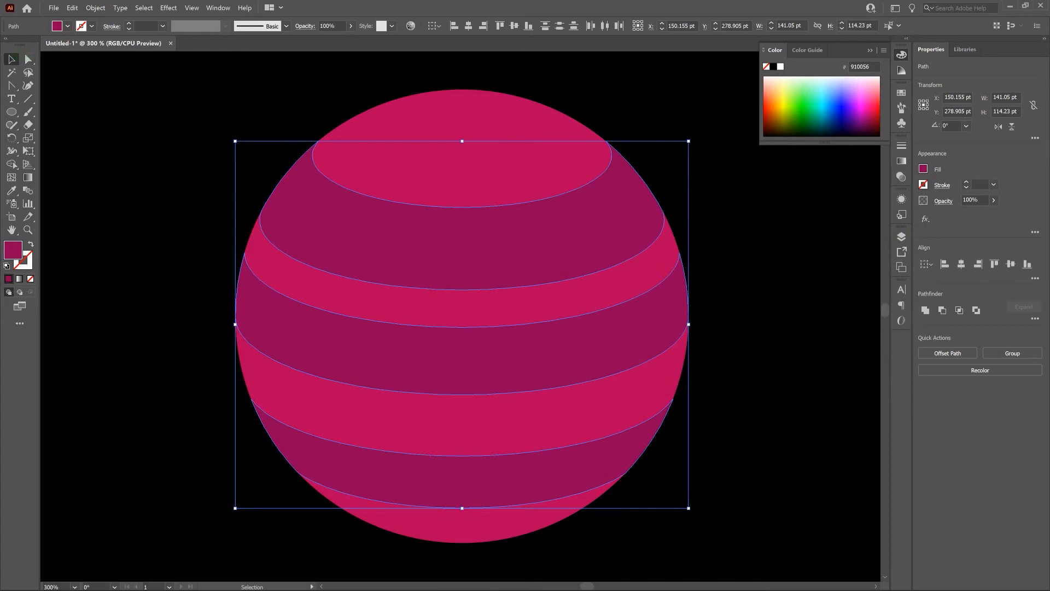
{"action": "left_click", "coordinate": [126, 141]}
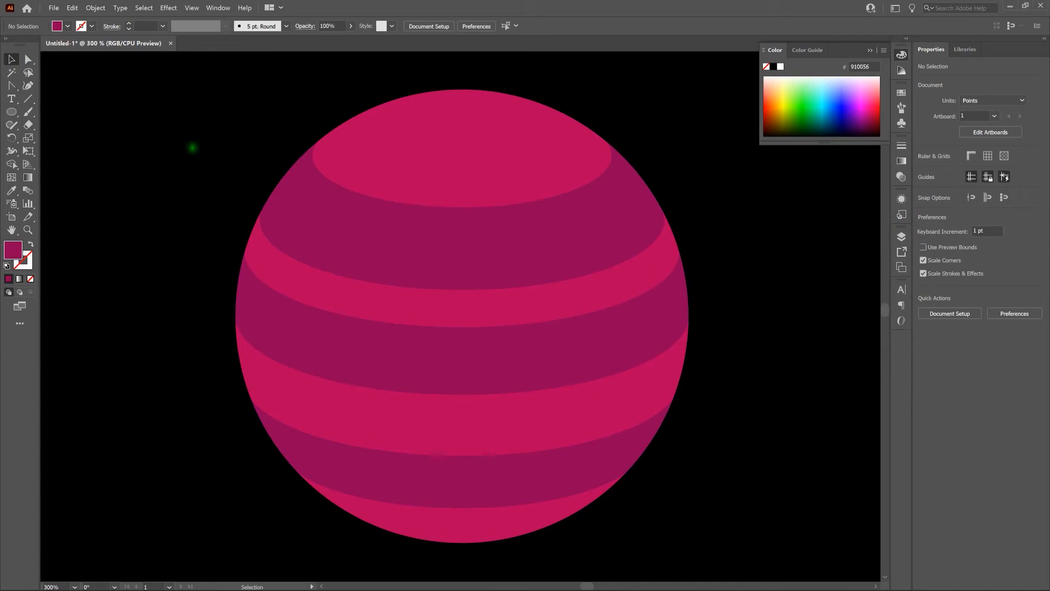
Step: Group all the planet's bands and paste a copy of the group directly in front of it
{"action": "key", "text": "ctrl+0"}
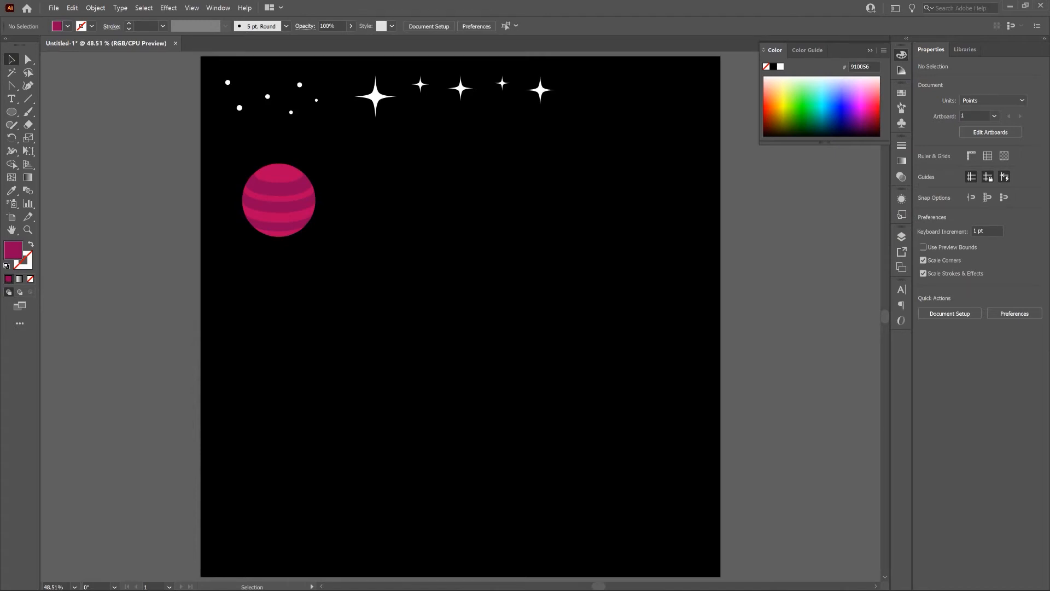
{"action": "left_click_drag", "start_coordinate": [222, 151], "coordinate": [345, 256]}
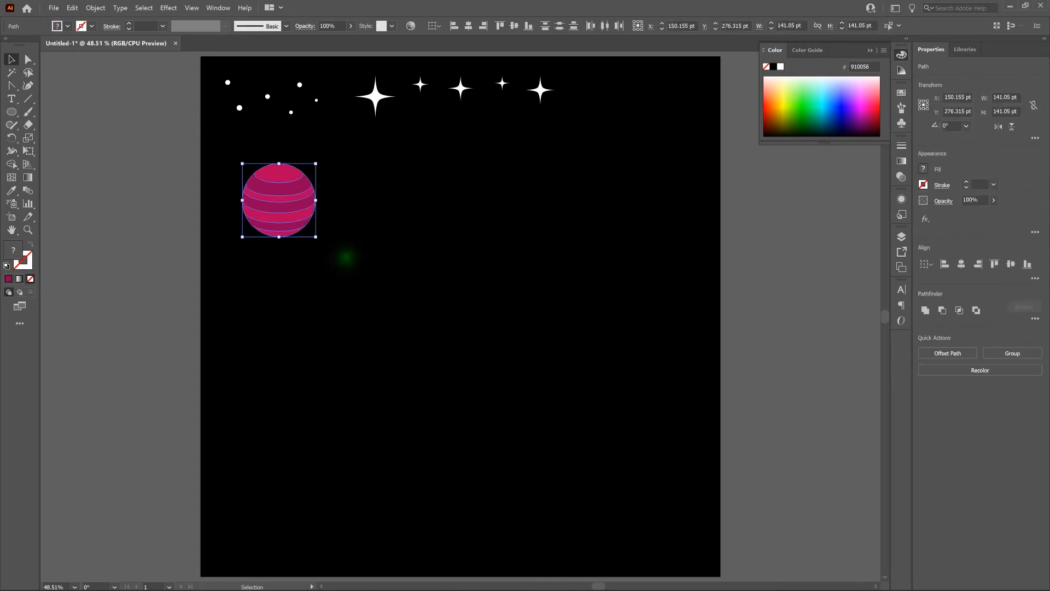
{"action": "left_click", "coordinate": [95, 7]}
{"action": "left_click", "coordinate": [115, 51]}
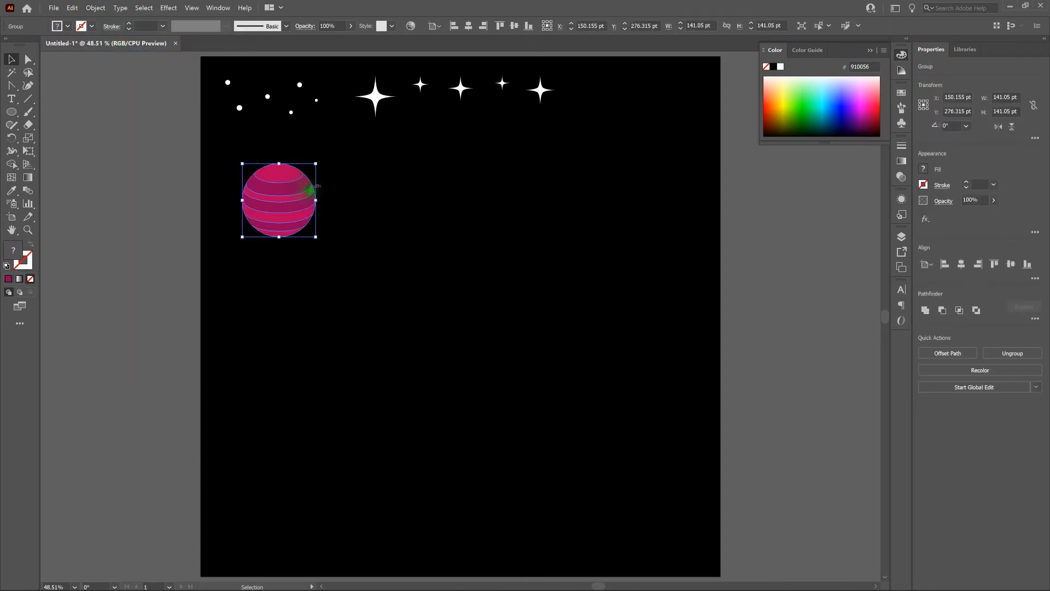
{"action": "key", "text": "ctrl+c"}
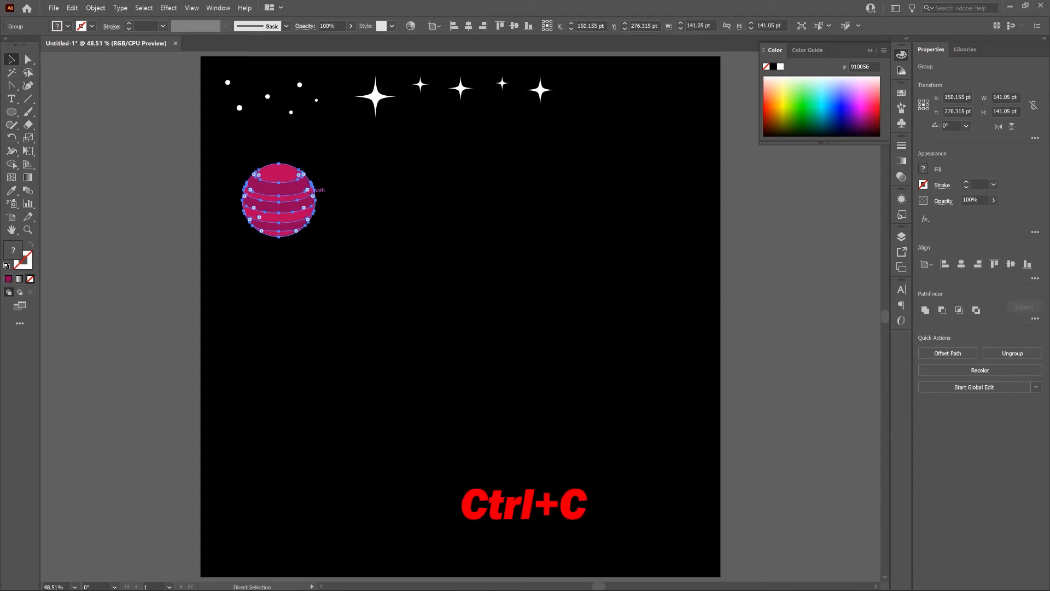
{"action": "key", "text": "ctrl+f"}
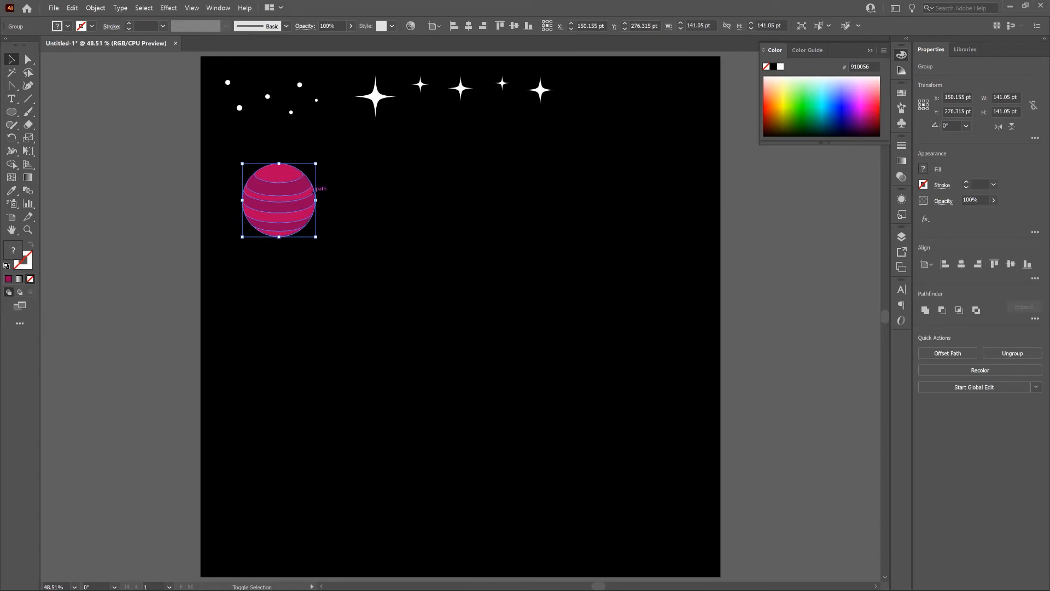
Step: Move the pasted planet copy horizontally clear of the original, to X 340.155 pt
{"action": "key", "text": "shift+Right"}
{"action": "key", "text": "shift+Right"}
{"action": "key", "text": "shift+Right"}
{"action": "key", "text": "shift+Right"}
{"action": "key", "text": "shift+Right"}
{"action": "key", "text": "shift+Right"}
{"action": "key", "text": "shift+Right"}
{"action": "key", "text": "shift+Right"}
{"action": "key", "text": "shift+Right"}
{"action": "key", "text": "shift+Right"}
{"action": "key", "text": "shift+Right"}
{"action": "key", "text": "shift+Right"}
{"action": "key", "text": "shift+Right"}
{"action": "key", "text": "shift+Right"}
{"action": "key", "text": "shift+Right"}
{"action": "key", "text": "shift+Right"}
{"action": "key", "text": "shift+Right"}
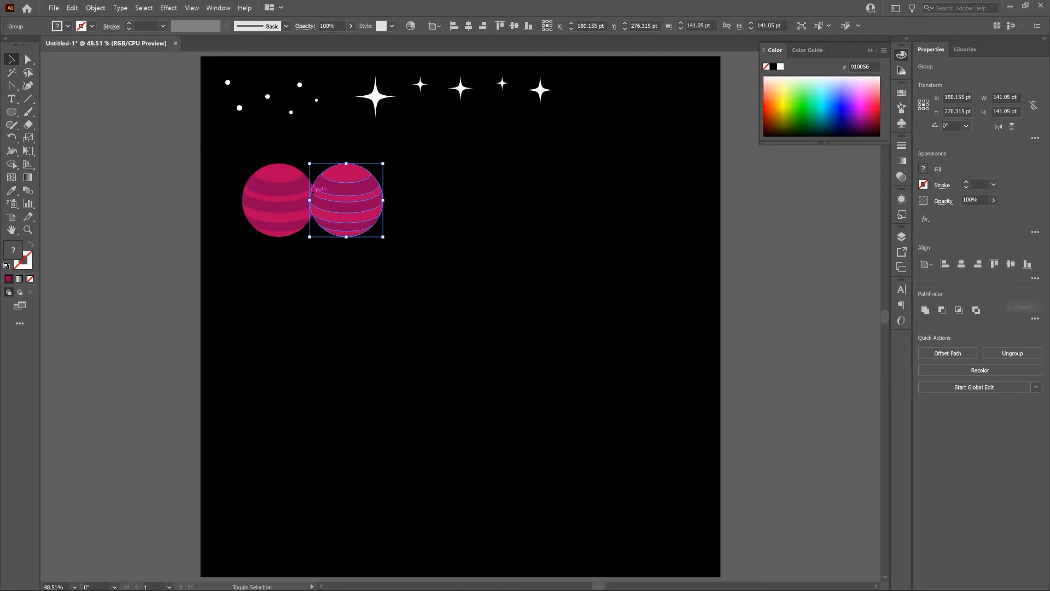
{"action": "key", "text": "shift+Right"}
{"action": "key", "text": "shift+Right"}
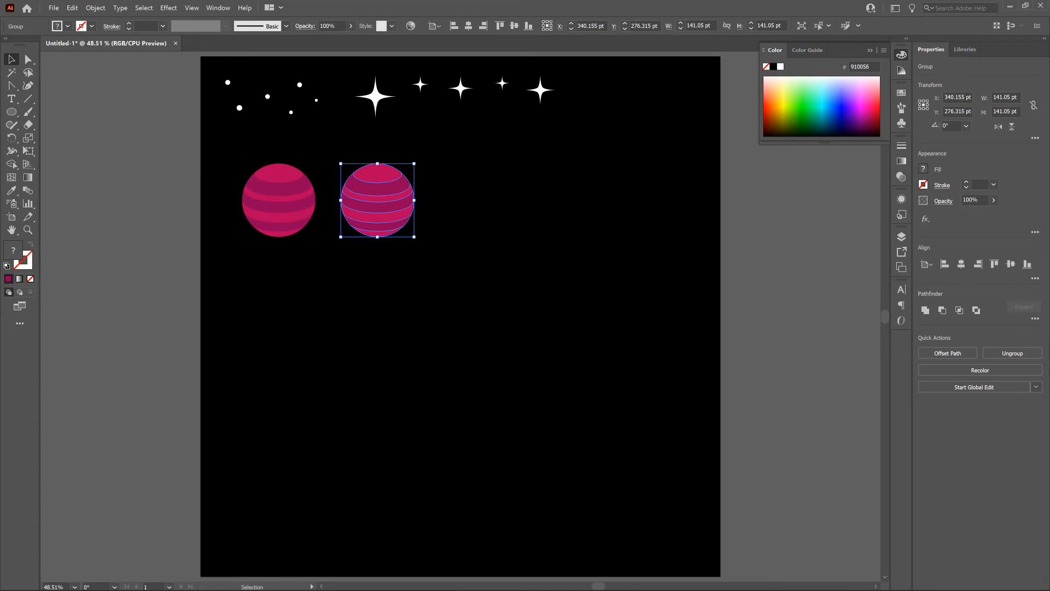
{"action": "key", "text": "Return"}
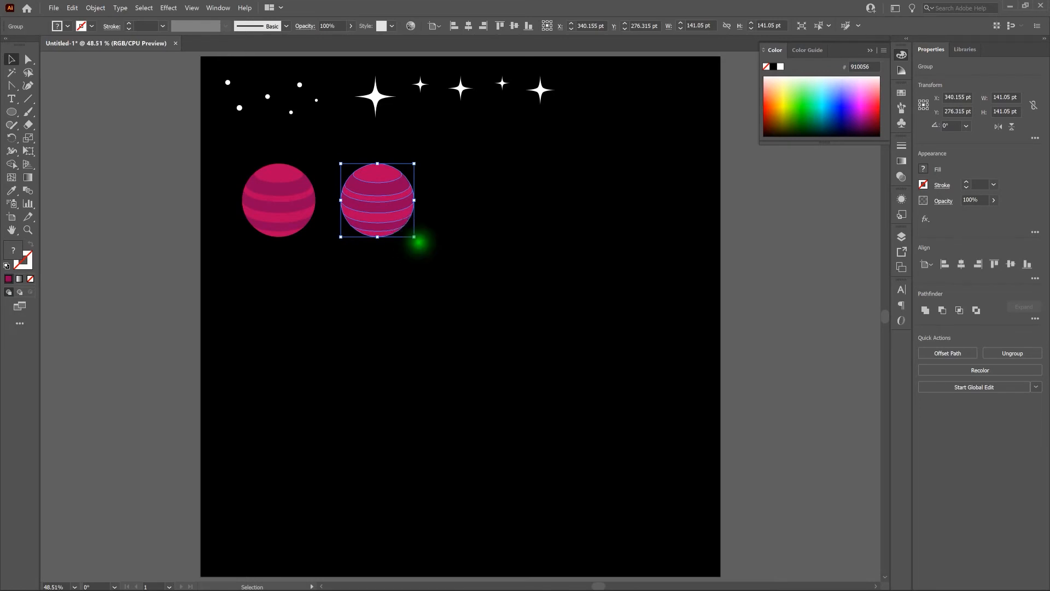
Step: Rotate the planet copy about 31° so its bands tilt, and deselect it
{"action": "left_click_drag", "start_coordinate": [418, 242], "coordinate": [432, 213]}
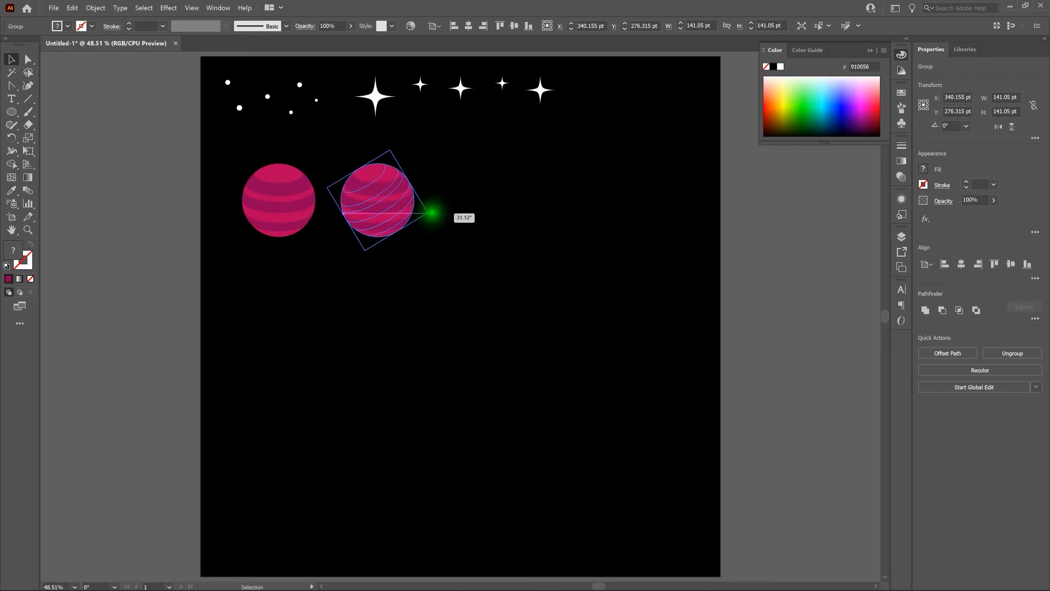
{"action": "left_click_drag", "start_coordinate": [432, 212], "coordinate": [432, 212]}
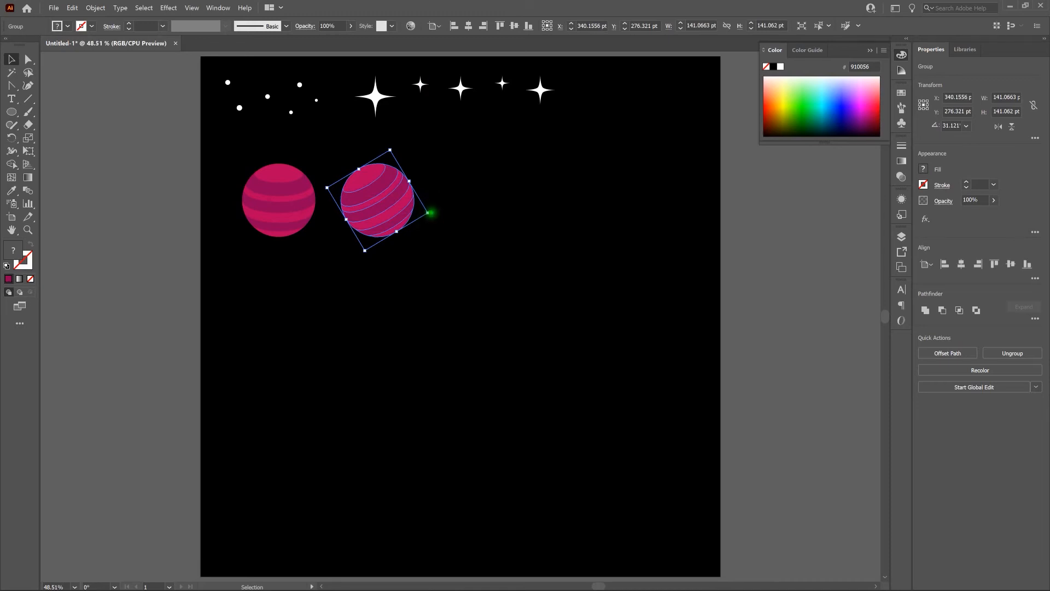
{"action": "left_click", "coordinate": [238, 143]}
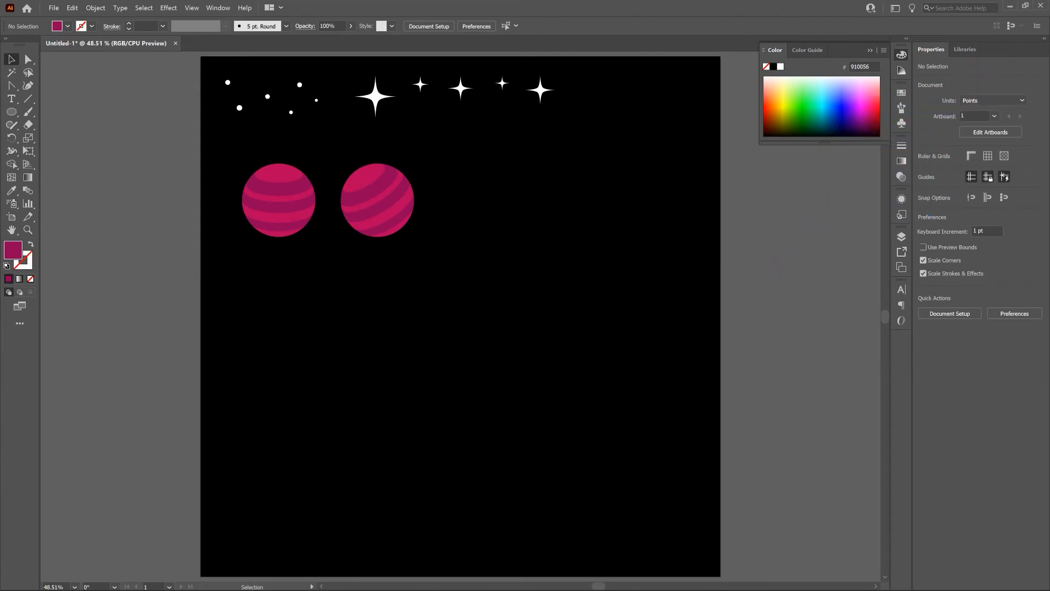
Step: Draw a circle about 96 pt in diameter below the banded planets
{"action": "left_click", "coordinate": [13, 112]}
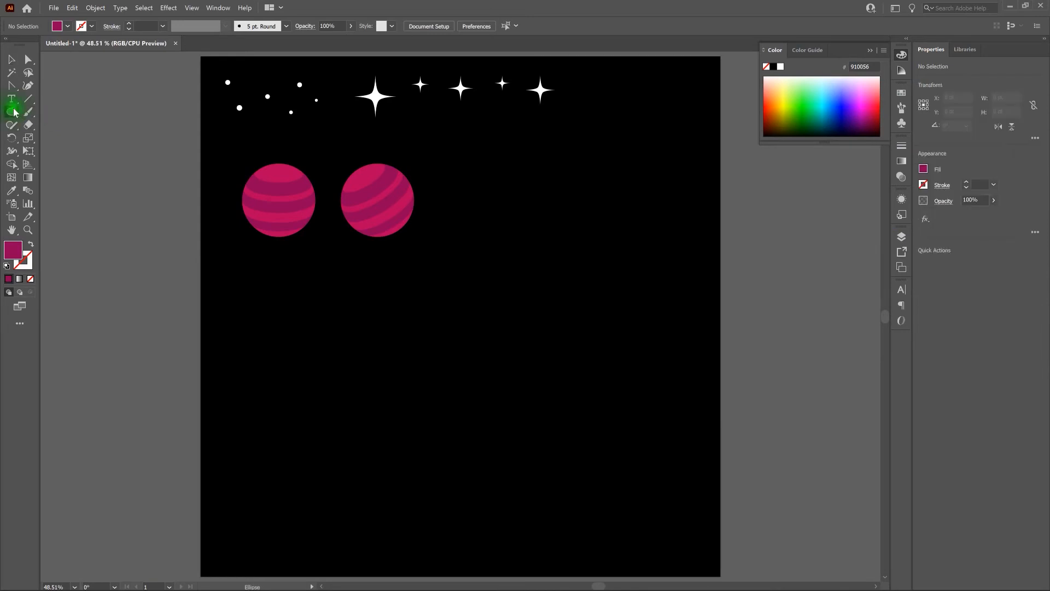
{"action": "key", "text": "l"}
{"action": "left_click_drag", "start_coordinate": [279, 293], "coordinate": [327, 345]}
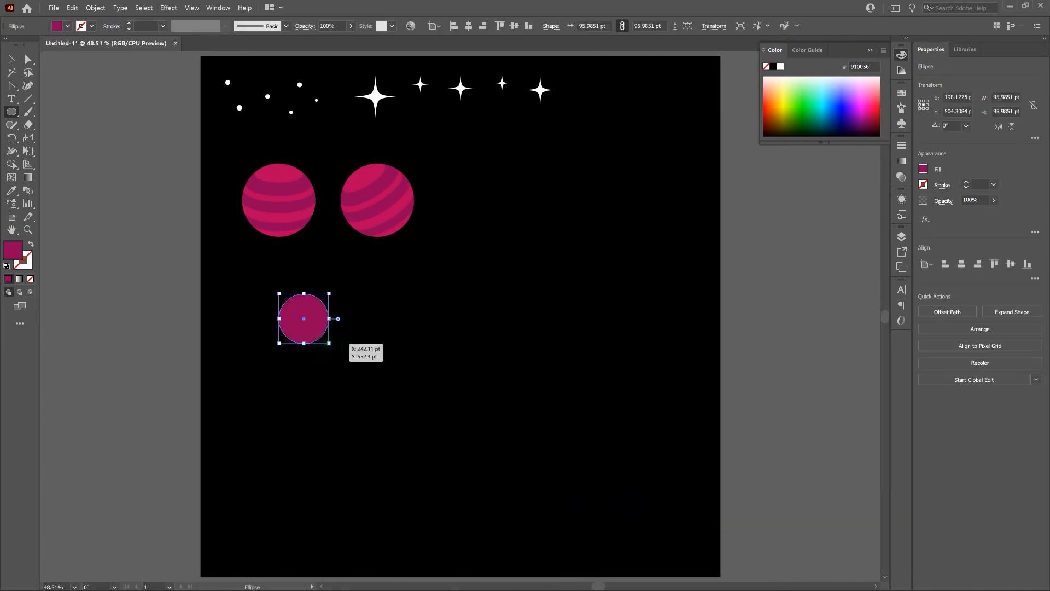
Step: Nudge the new circle up and to the left, to about X 168 pt and Y 484 pt
{"action": "key", "text": "shift+Left"}
{"action": "key", "text": "shift+Left"}
{"action": "key", "text": "shift+Left"}
{"action": "key", "text": "shift+Left"}
{"action": "key", "text": "shift+Left"}
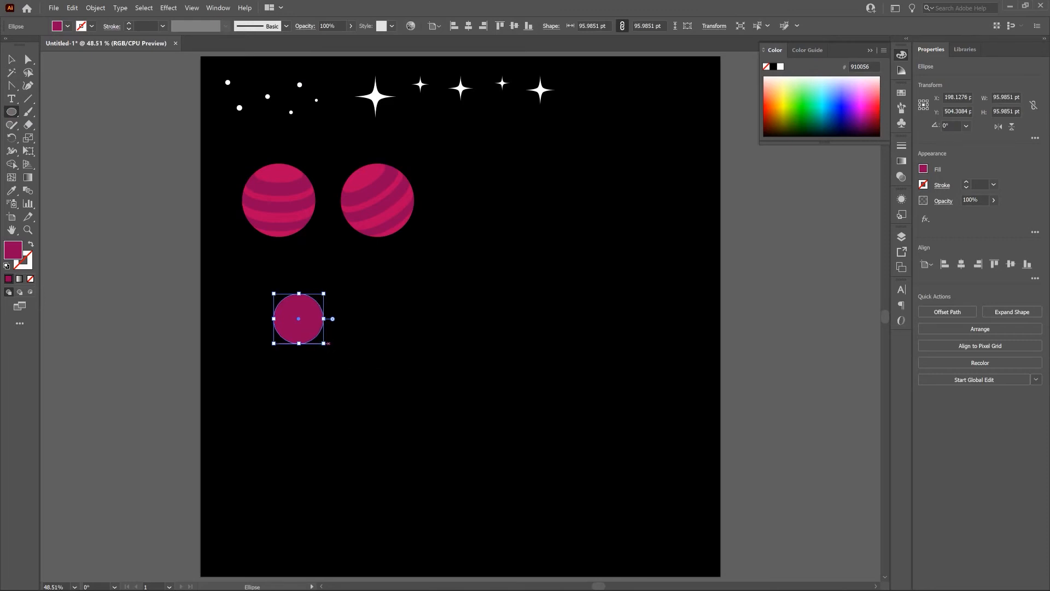
{"action": "key", "text": "shift+Up"}
{"action": "key", "text": "shift+Up"}
{"action": "key", "text": "shift+Right"}
{"action": "key", "text": "shift+Right"}
{"action": "key", "text": "shift+Right"}
{"action": "key", "text": "shift+Up"}
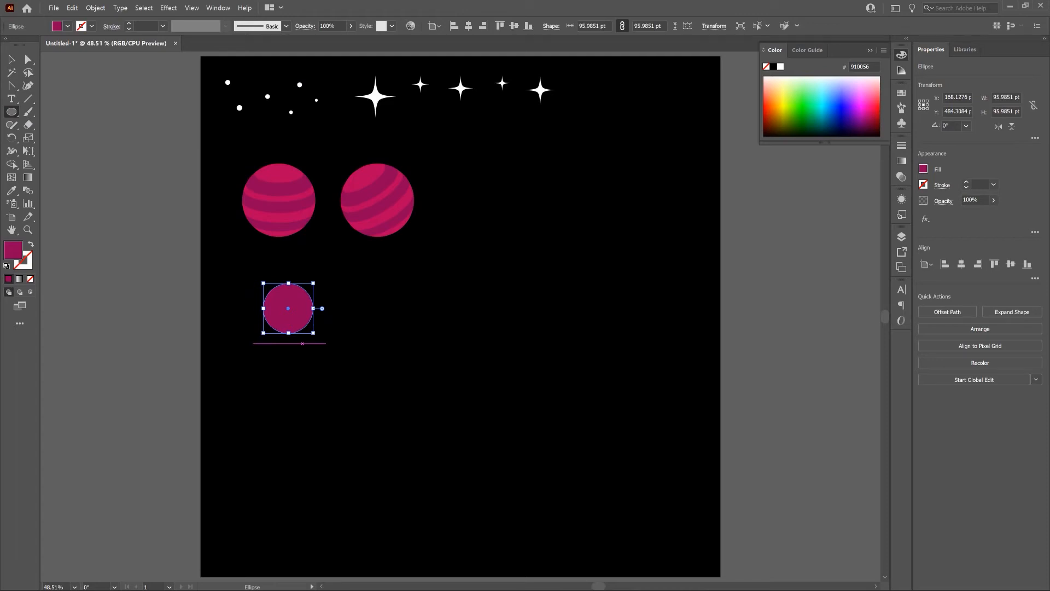
Step: Fill the new circle with the bright blue 007be0
{"action": "double_click", "coordinate": [12, 250]}
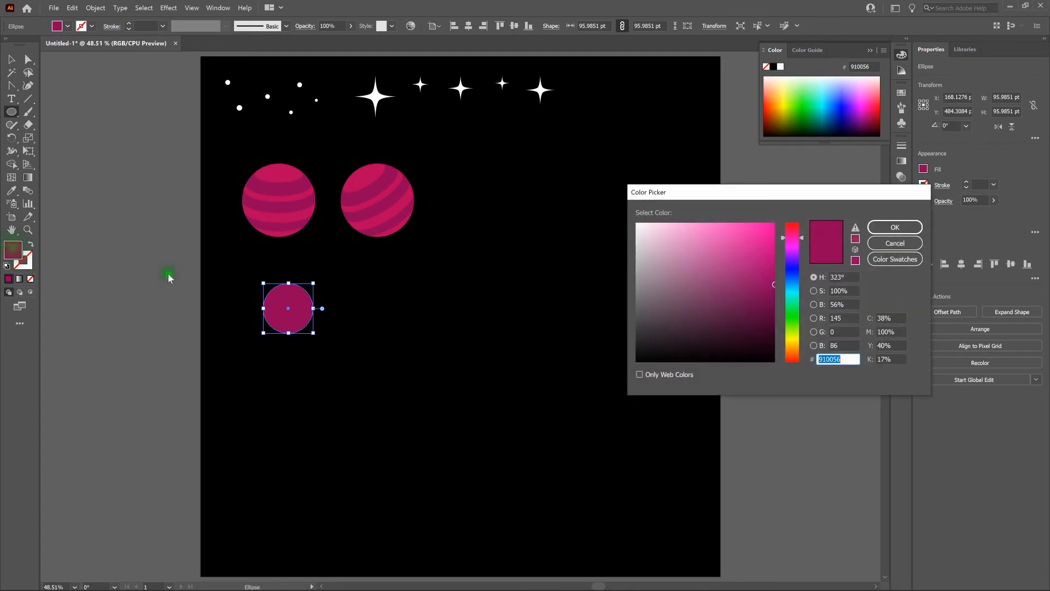
{"action": "left_click", "coordinate": [797, 263]}
{"action": "left_click_drag", "start_coordinate": [797, 265], "coordinate": [802, 282]}
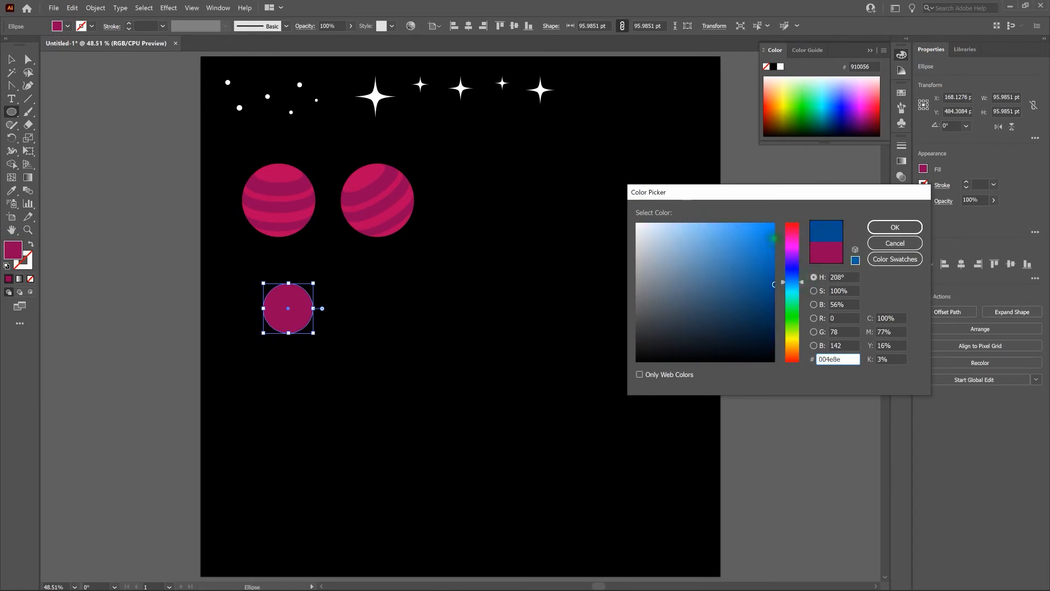
{"action": "left_click", "coordinate": [774, 238]}
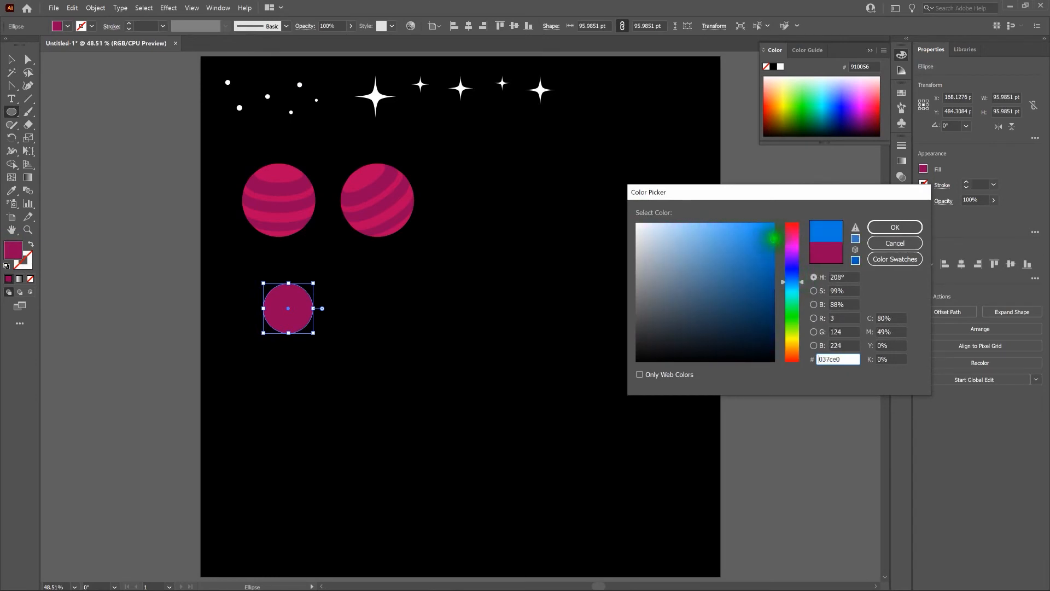
{"action": "left_click", "coordinate": [894, 227]}
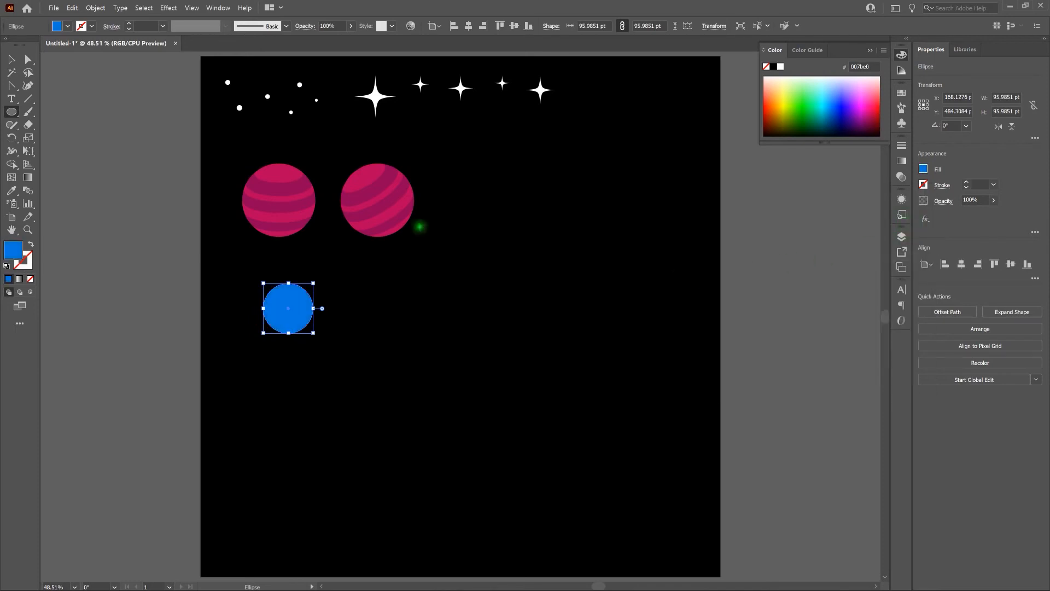
Step: Draw a flat ellipse about 234 by 35 pt, centred on the blue circle and extending past both its sides
{"action": "left_click", "coordinate": [14, 59]}
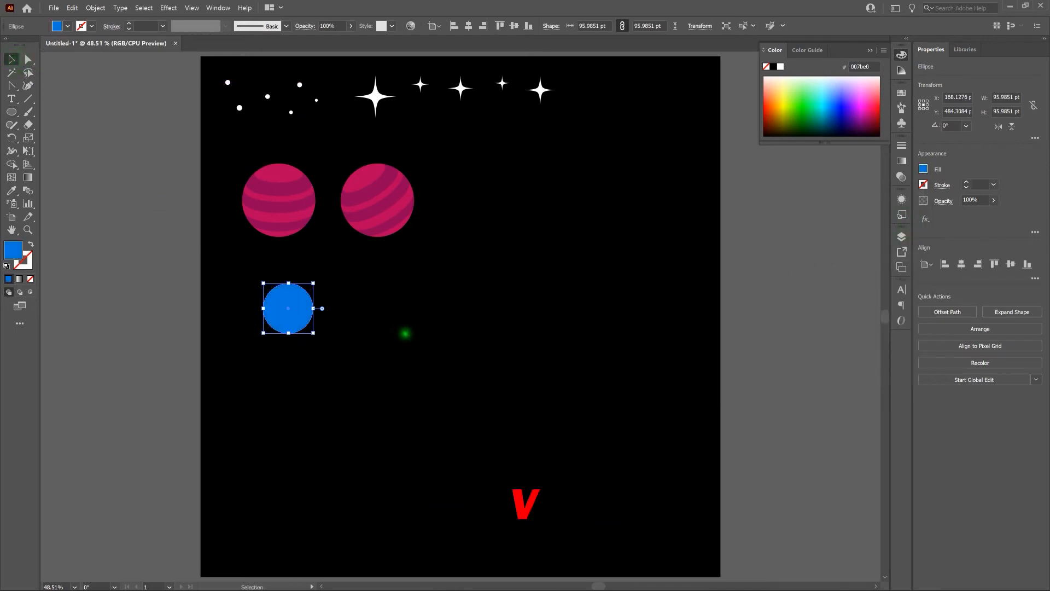
{"action": "key", "text": "ctrl+plus"}
{"action": "key", "text": "ctrl+plus"}
{"action": "key", "text": "ctrl+plus"}
{"action": "key", "text": "ctrl+plus"}
{"action": "key", "text": "ctrl+plus"}
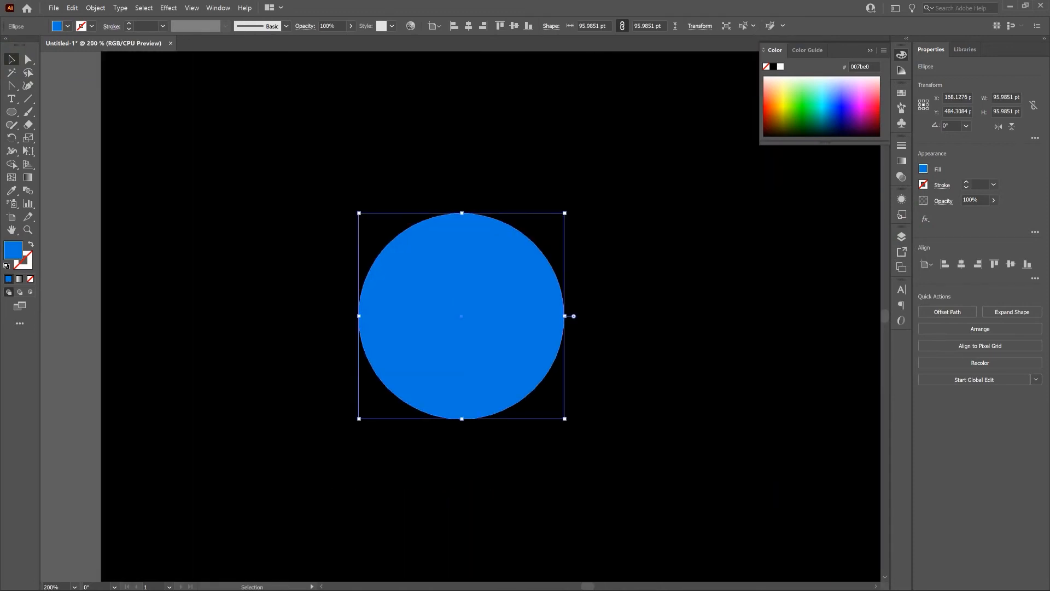
{"action": "left_click", "coordinate": [612, 216]}
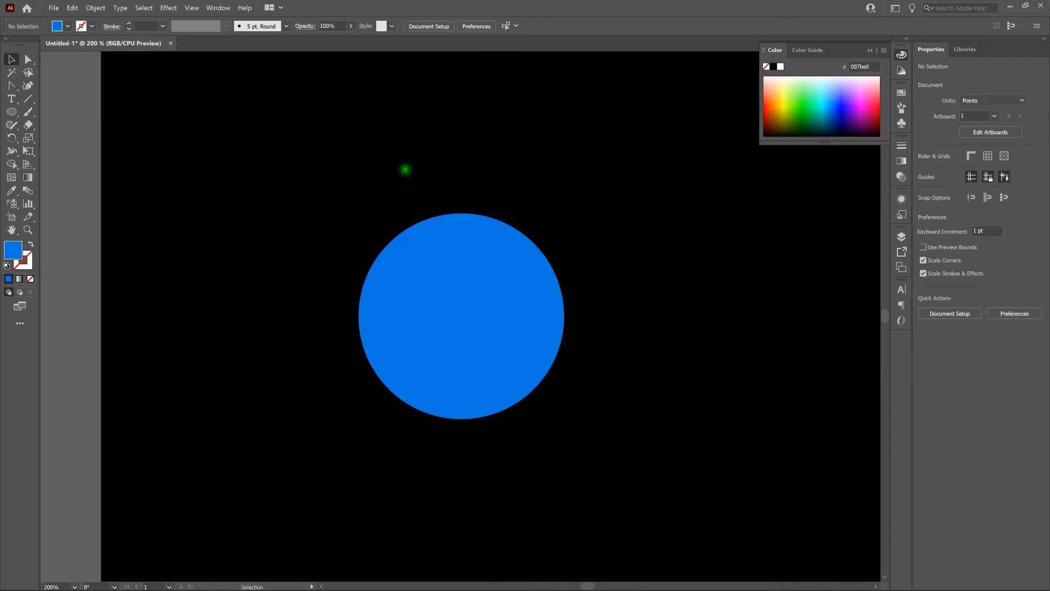
{"action": "left_click", "coordinate": [12, 113]}
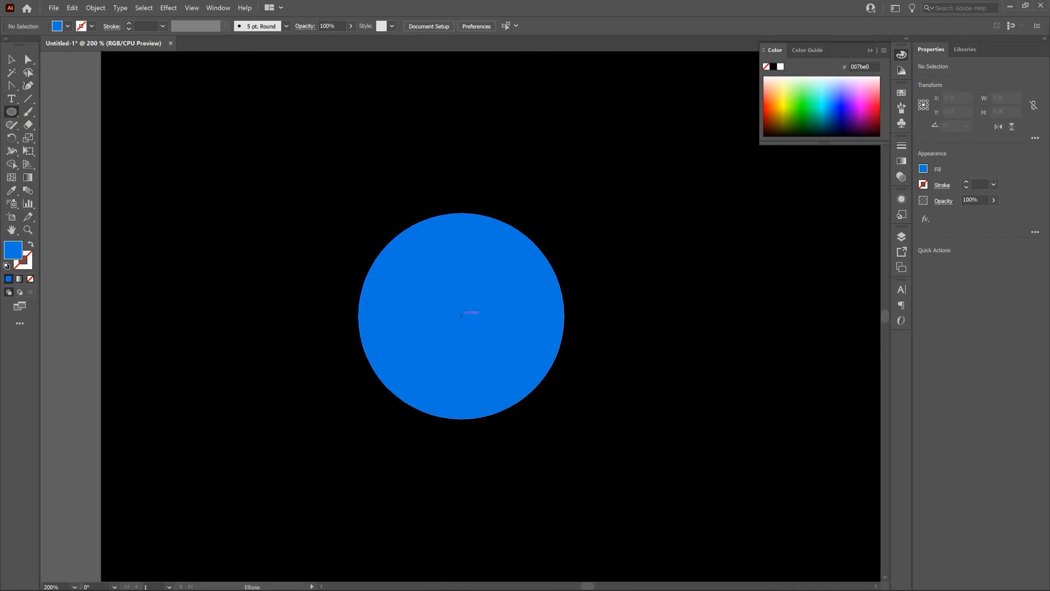
{"action": "left_click_drag", "start_coordinate": [461, 316], "coordinate": [645, 343]}
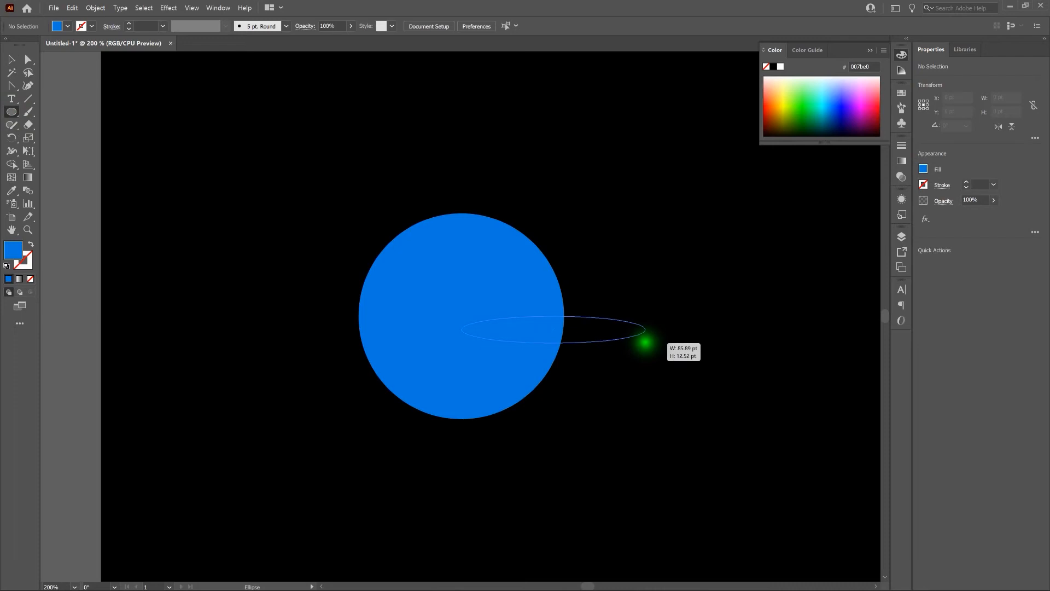
{"action": "key", "text": "alt"}
{"action": "left_click_drag", "start_coordinate": [646, 343], "coordinate": [711, 352]}
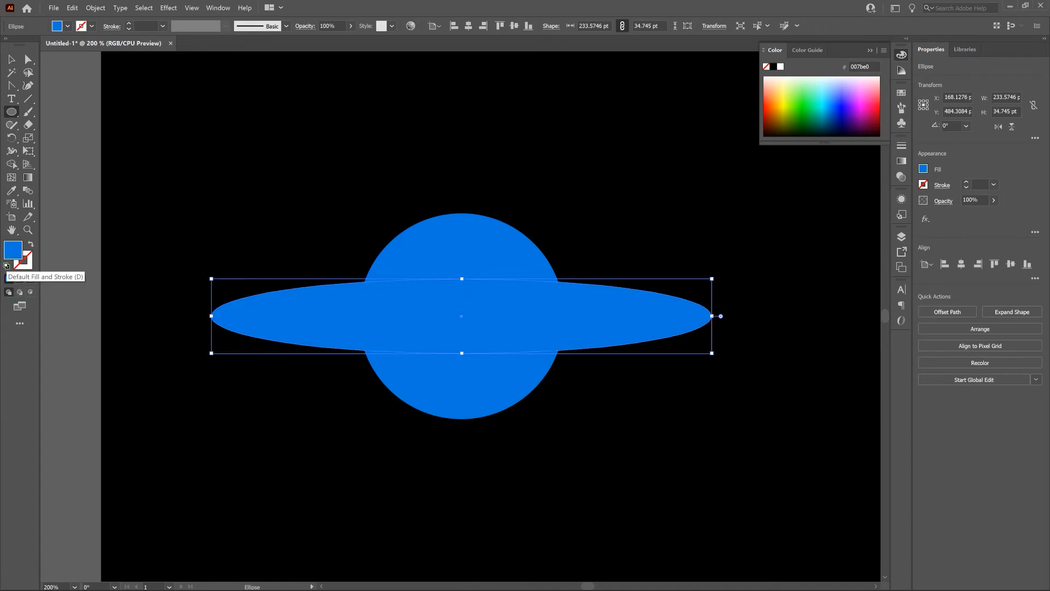
Step: Give the flat ellipse a white 1 pt stroke and no fill
{"action": "left_click", "coordinate": [6, 265]}
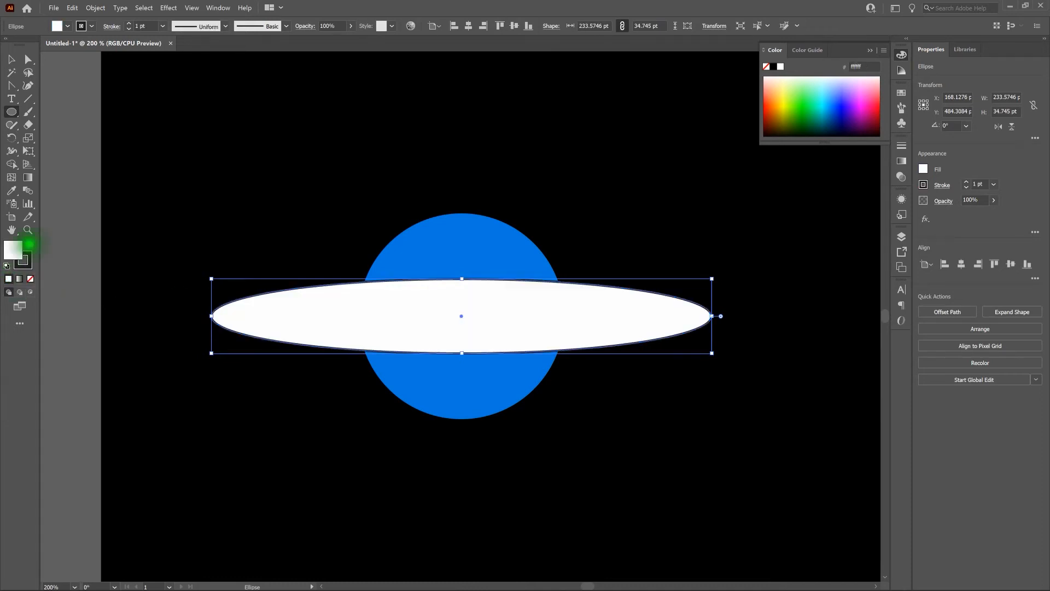
{"action": "left_click", "coordinate": [30, 244]}
{"action": "left_click", "coordinate": [31, 279]}
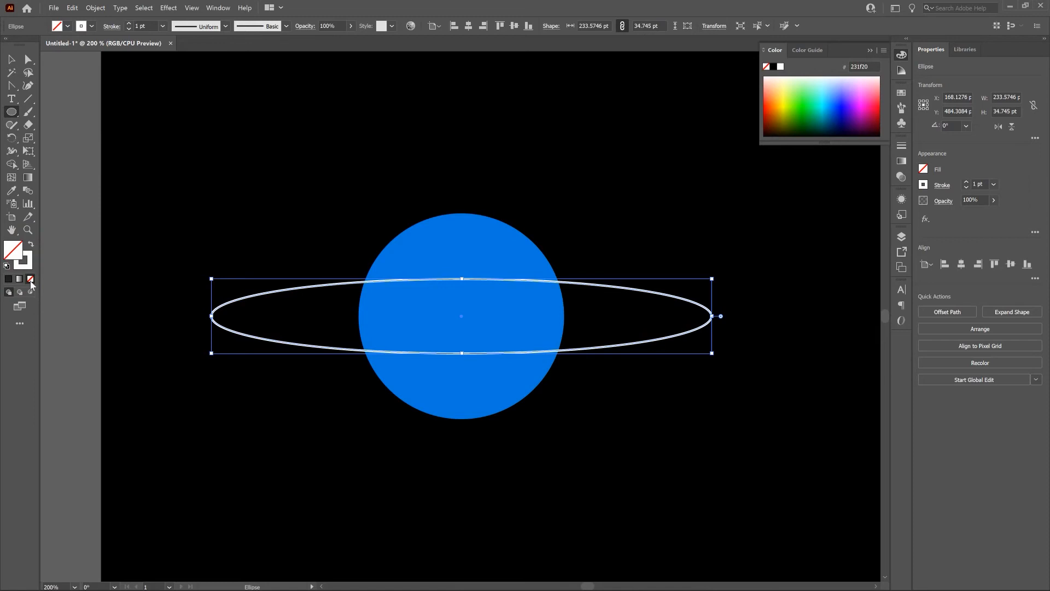
Step: Paste a copy of the ring directly in front and scale it uniformly to 89%
{"action": "key", "text": "ctrl"}
{"action": "key", "text": "ctrl+c"}
{"action": "key", "text": "ctrl+f"}
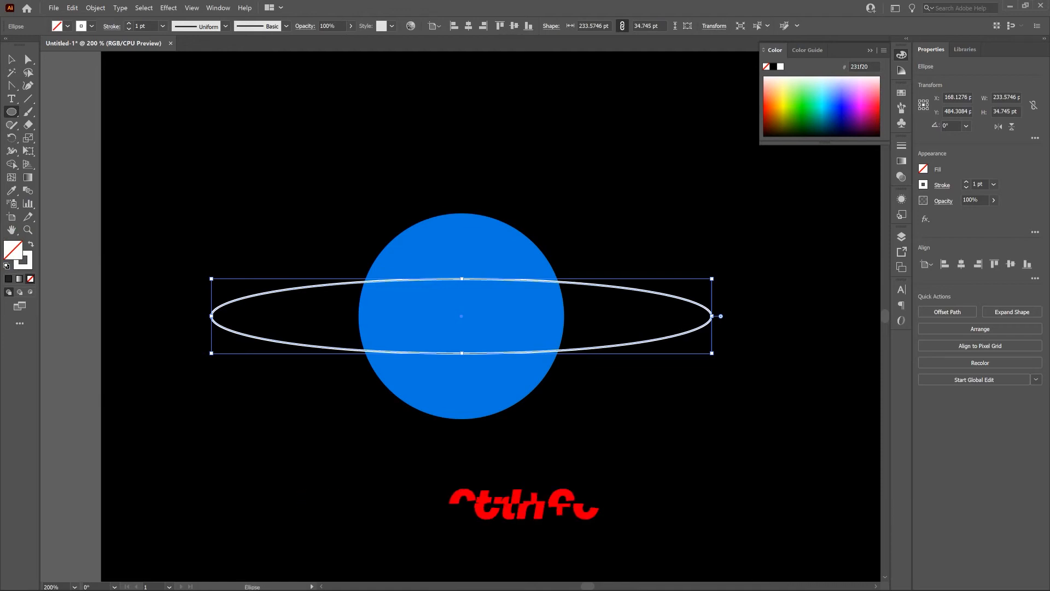
{"action": "double_click", "coordinate": [29, 138]}
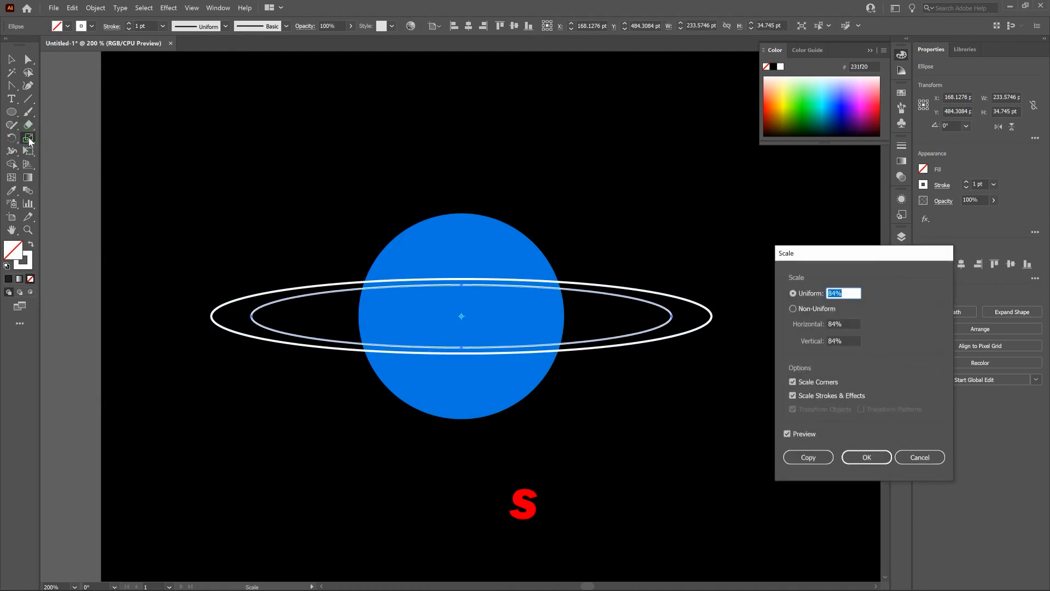
{"action": "key", "text": "Up"}
{"action": "key", "text": "Up"}
{"action": "key", "text": "Up"}
{"action": "key", "text": "Up"}
{"action": "key", "text": "Up"}
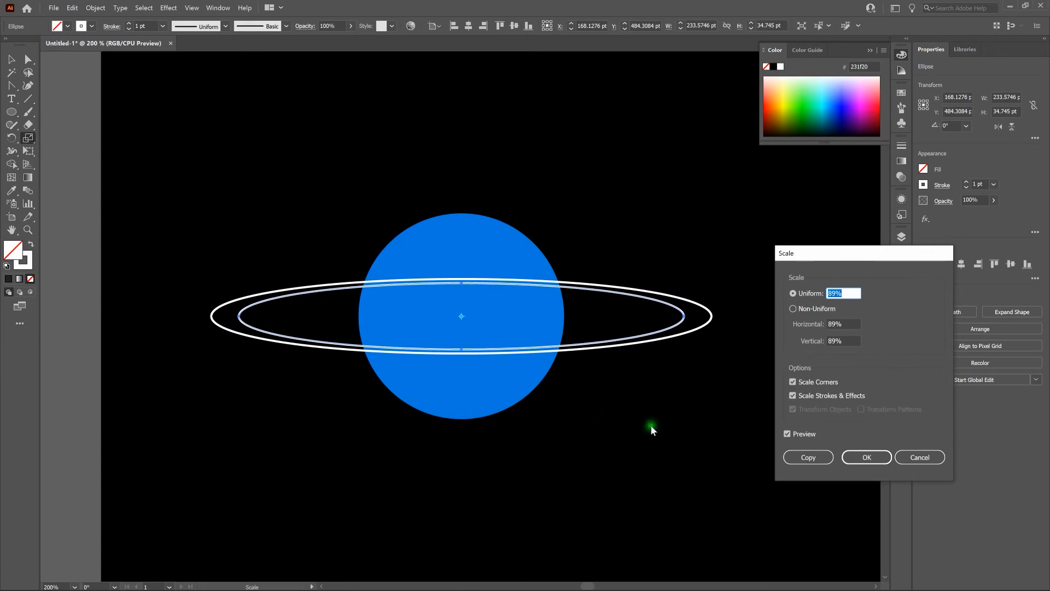
{"action": "left_click", "coordinate": [864, 460]}
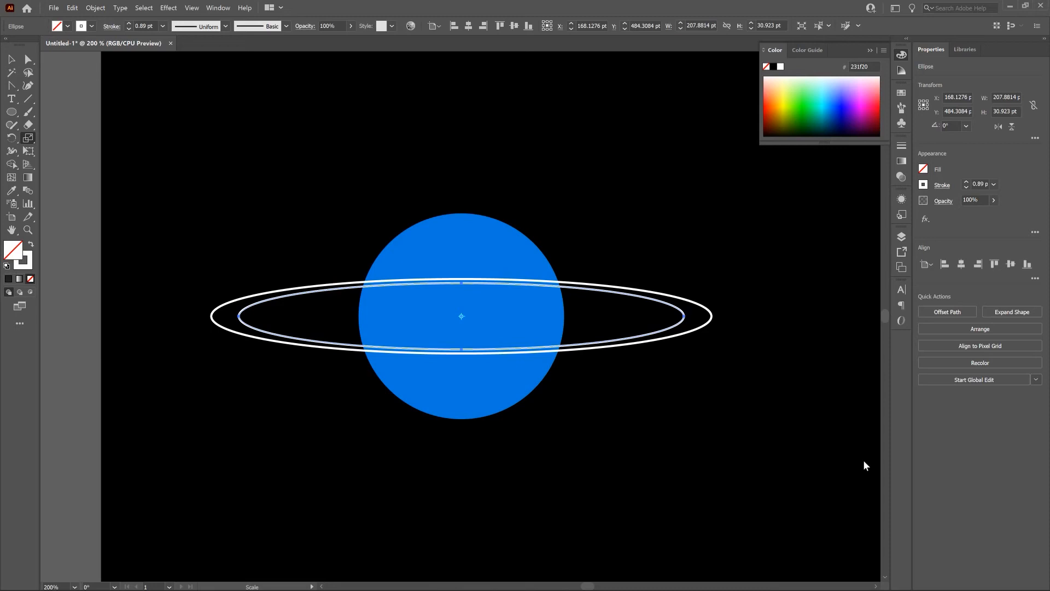
Step: Paste a copy of the second ring directly in front and scale it uniformly to 87%
{"action": "key", "text": "ctrl+c"}
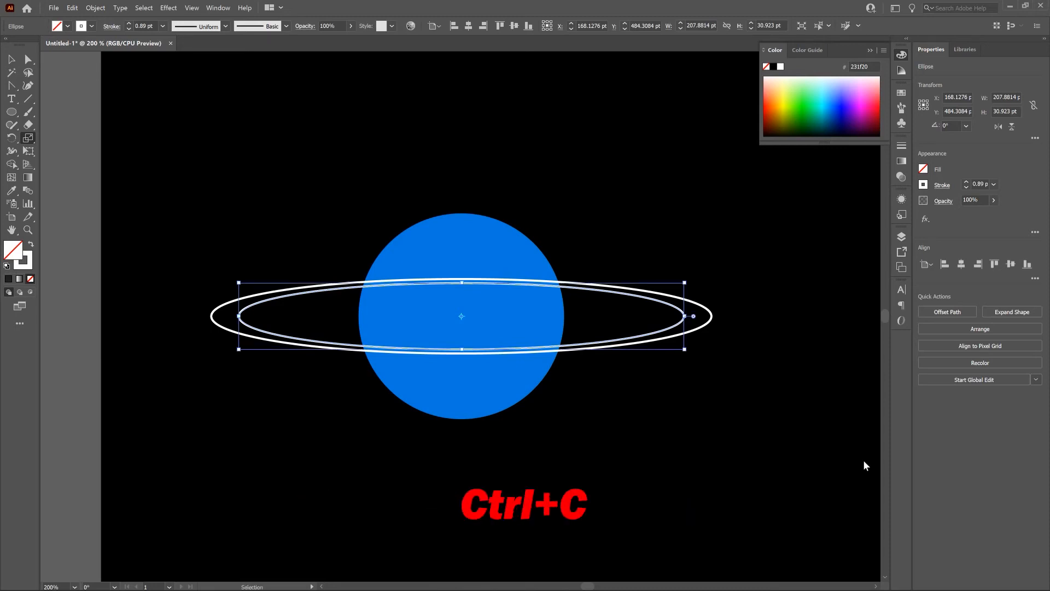
{"action": "key", "text": "ctrl+f"}
{"action": "left_click", "coordinate": [29, 140]}
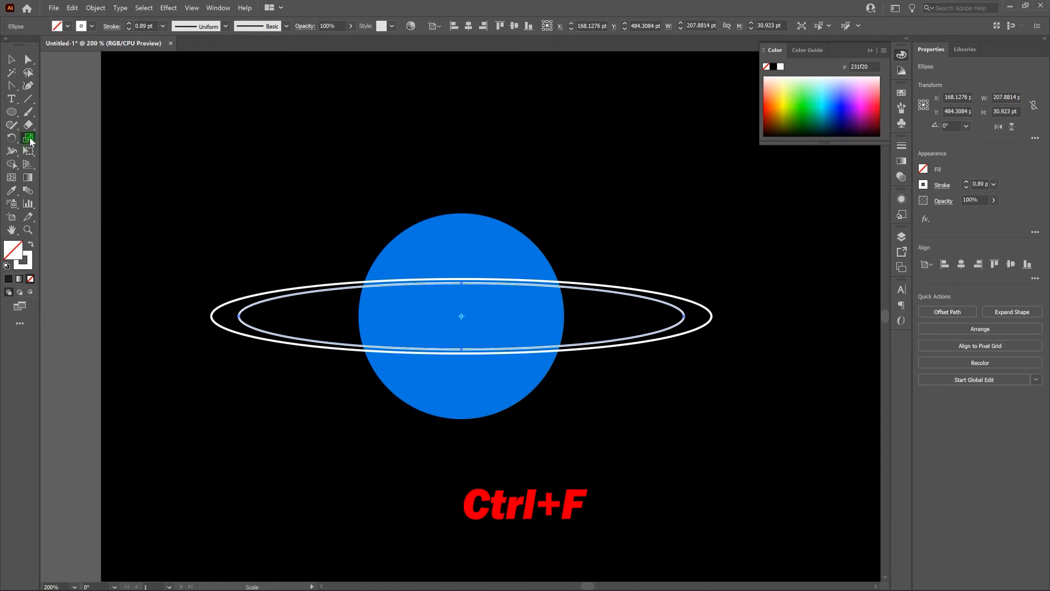
{"action": "double_click", "coordinate": [29, 139]}
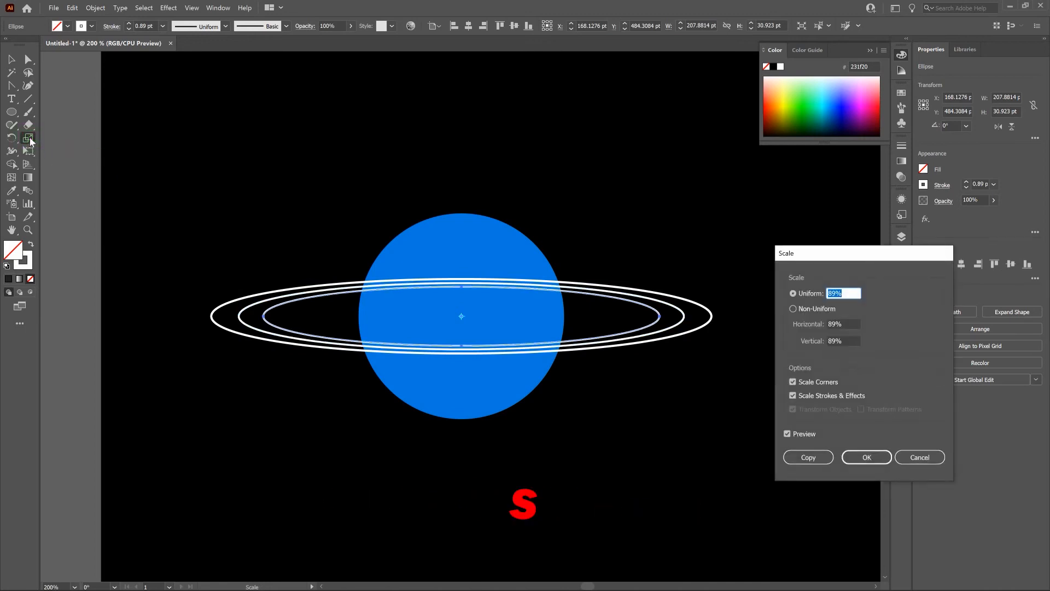
{"action": "key", "text": "Down"}
{"action": "key", "text": "Down"}
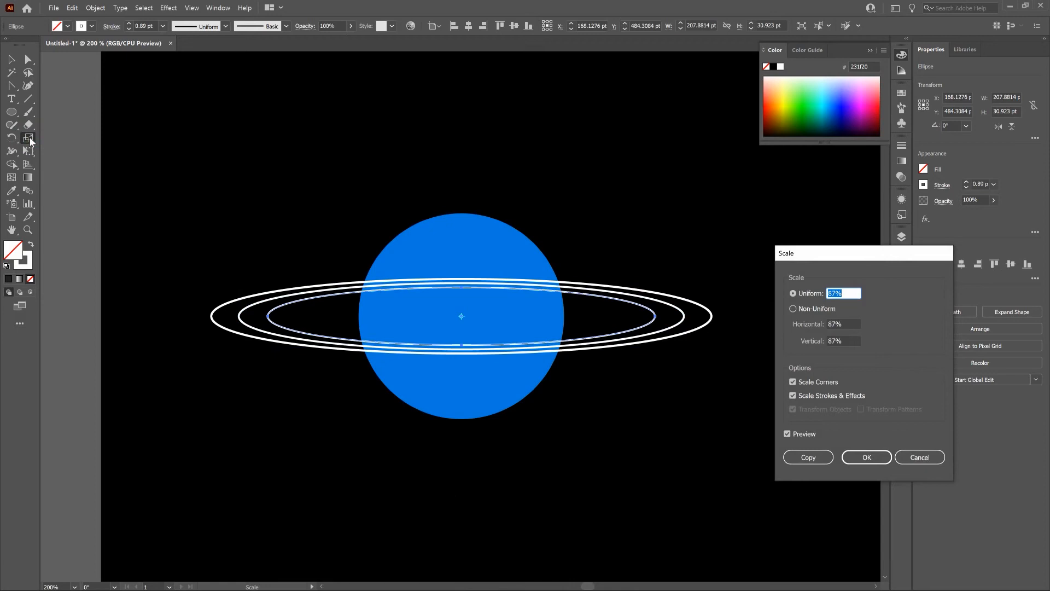
{"action": "left_click", "coordinate": [871, 457]}
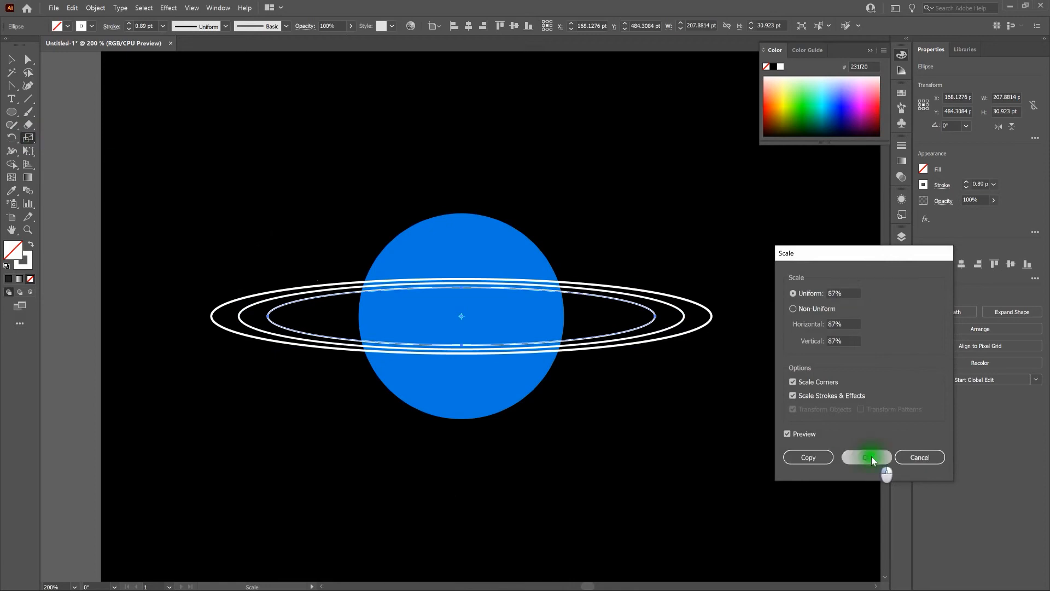
Step: Paste a copy of the third ring directly in front and scale it uniformly to 82%
{"action": "key", "text": "ctrl+c"}
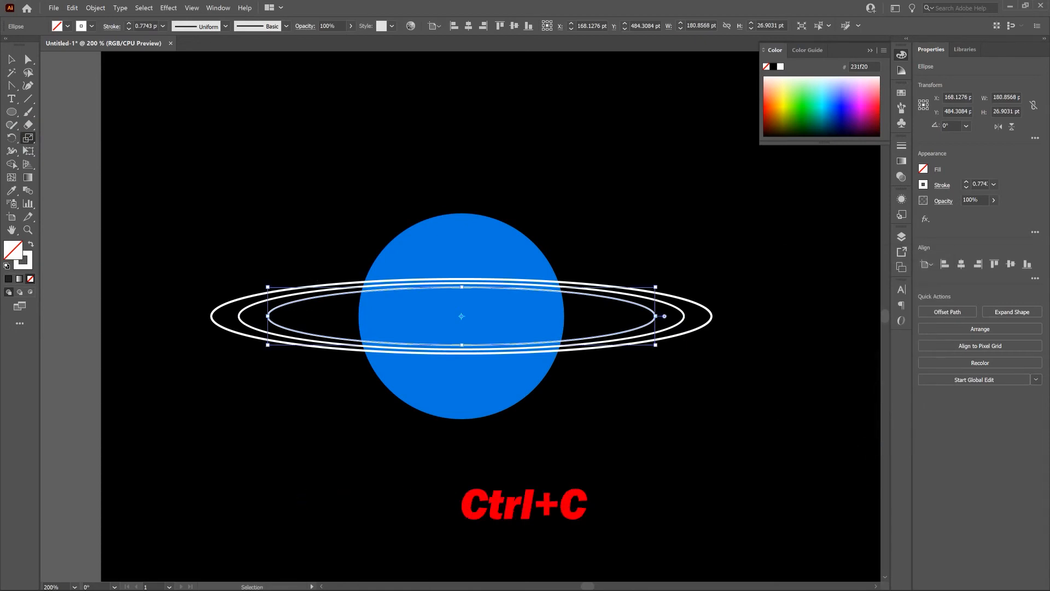
{"action": "key", "text": "ctrl+f"}
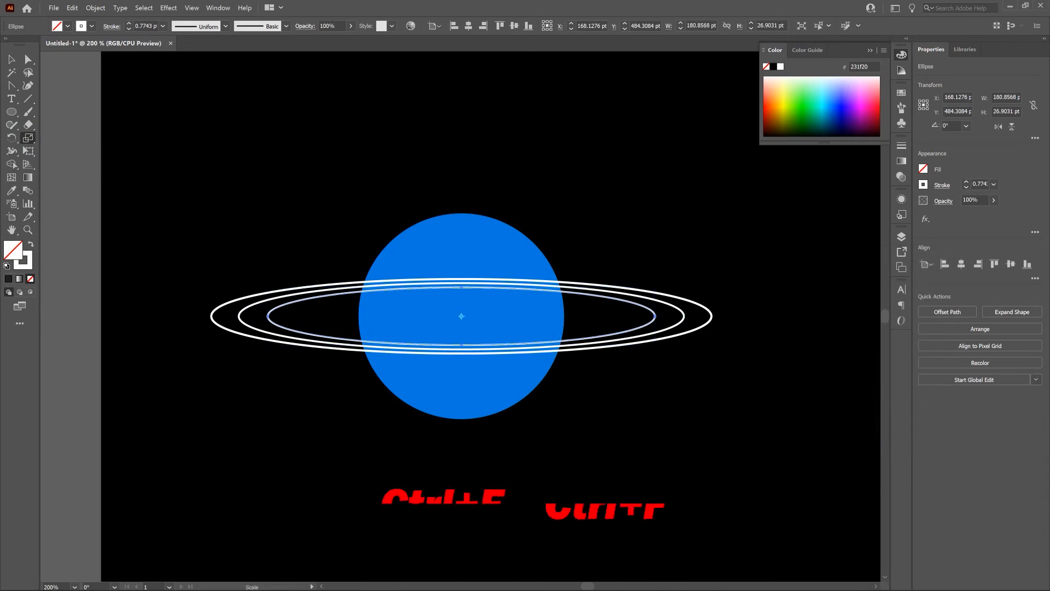
{"action": "double_click", "coordinate": [28, 139]}
{"action": "key", "text": "Down"}
{"action": "key", "text": "Down"}
{"action": "key", "text": "Down"}
{"action": "key", "text": "Down"}
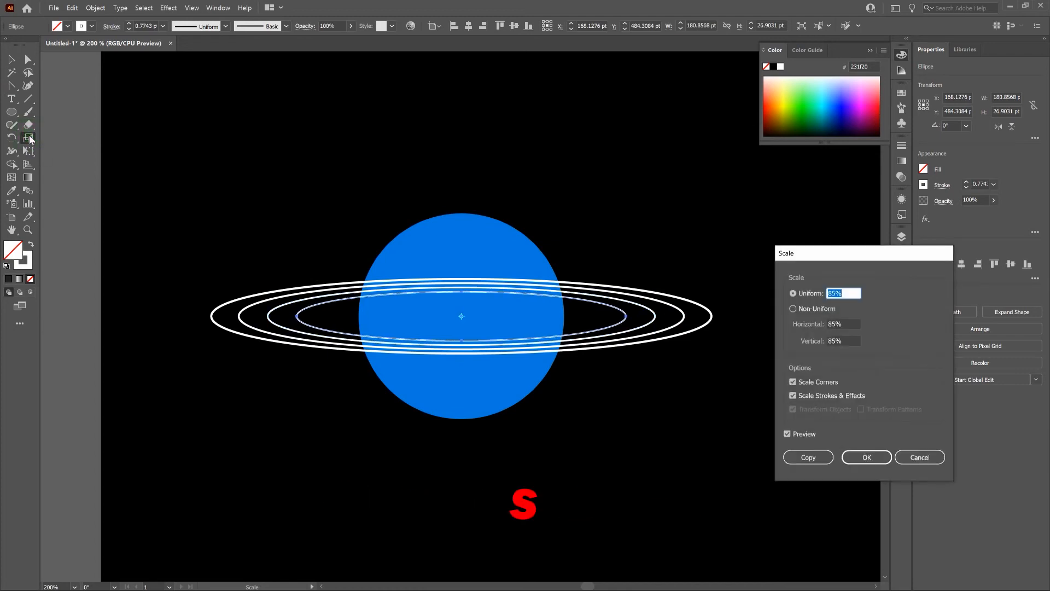
{"action": "key", "text": "Down"}
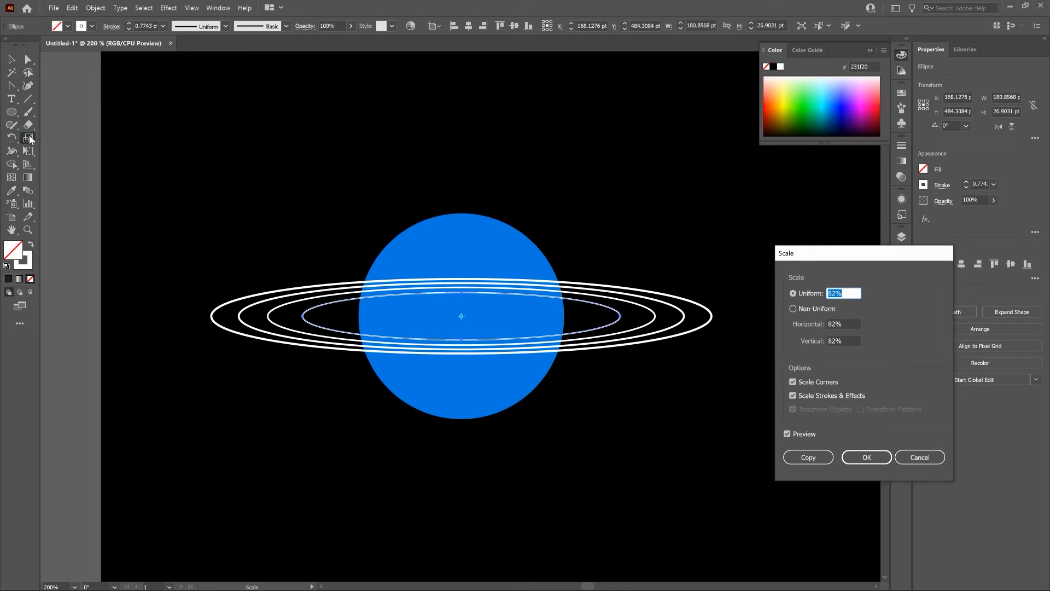
{"action": "left_click", "coordinate": [875, 458]}
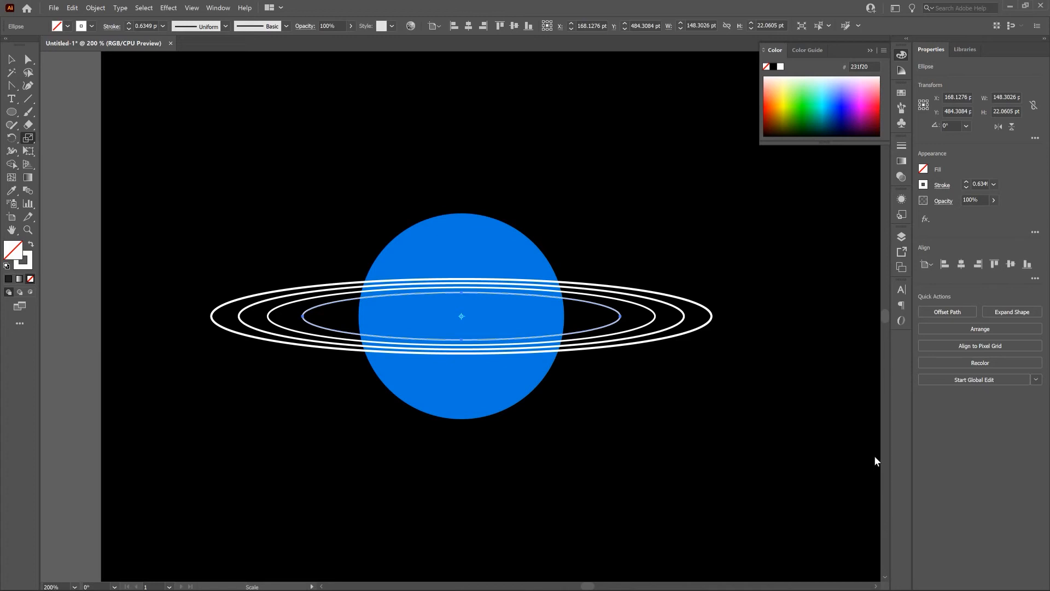
Step: Select all four rings and swap their fill and stroke twice so they share a white 1 pt stroke and no fill
{"action": "key", "text": "v"}
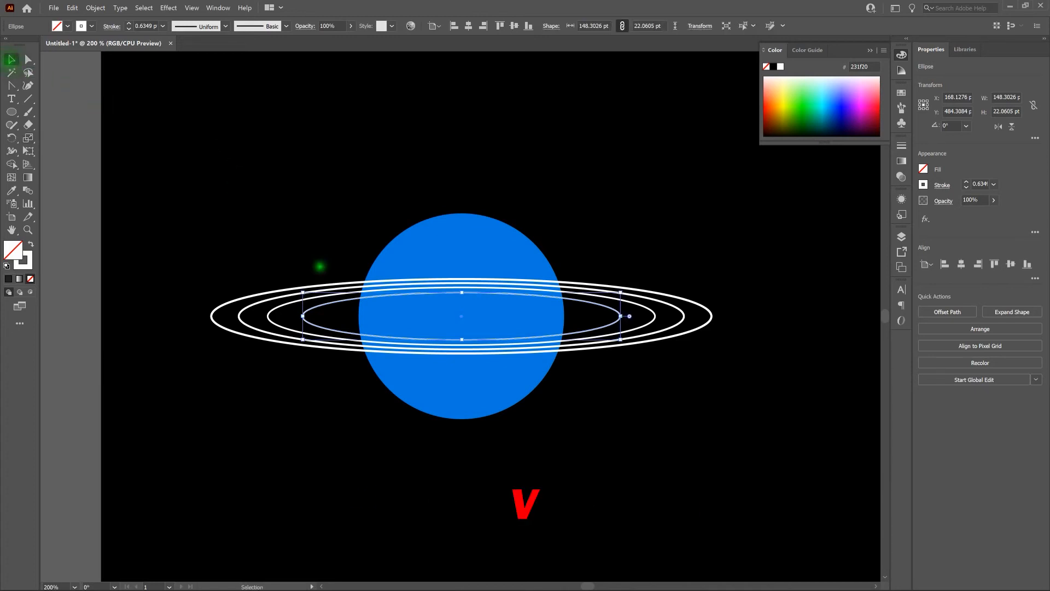
{"action": "left_click_drag", "start_coordinate": [203, 245], "coordinate": [313, 372]}
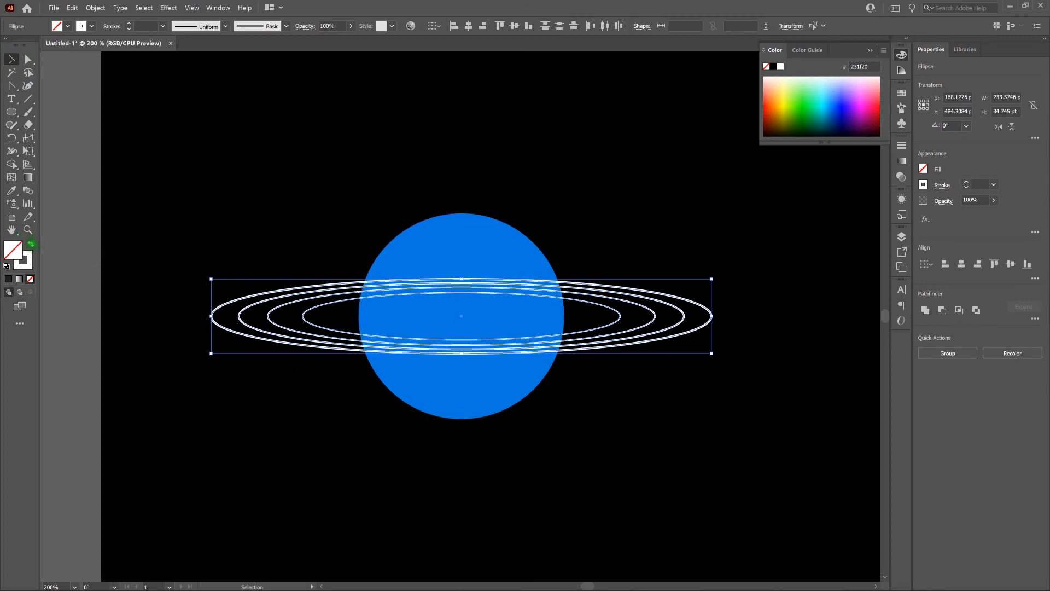
{"action": "left_click", "coordinate": [31, 244]}
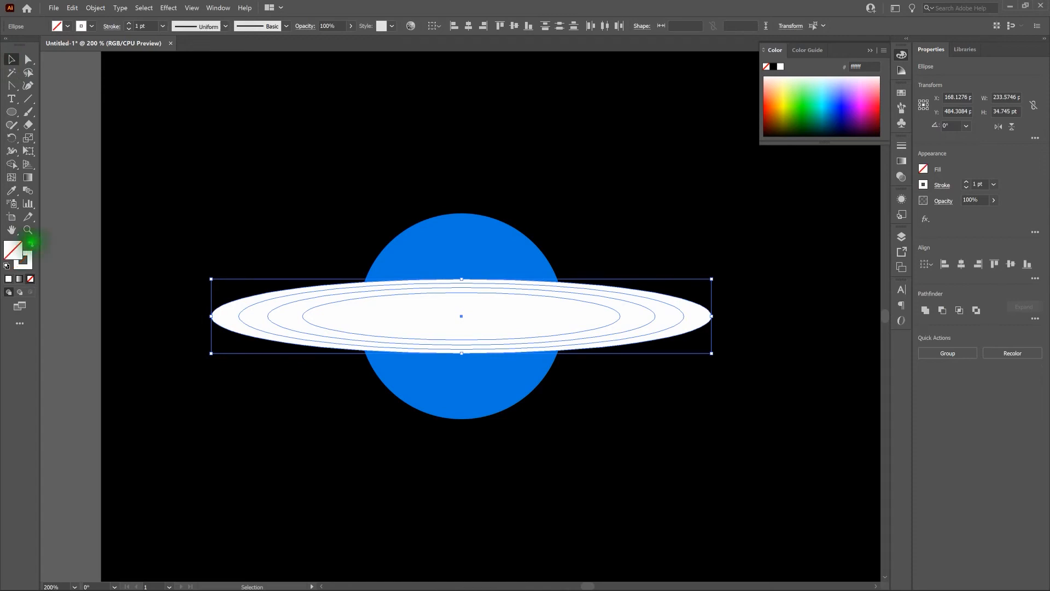
{"action": "left_click", "coordinate": [30, 244]}
{"action": "left_click", "coordinate": [244, 247]}
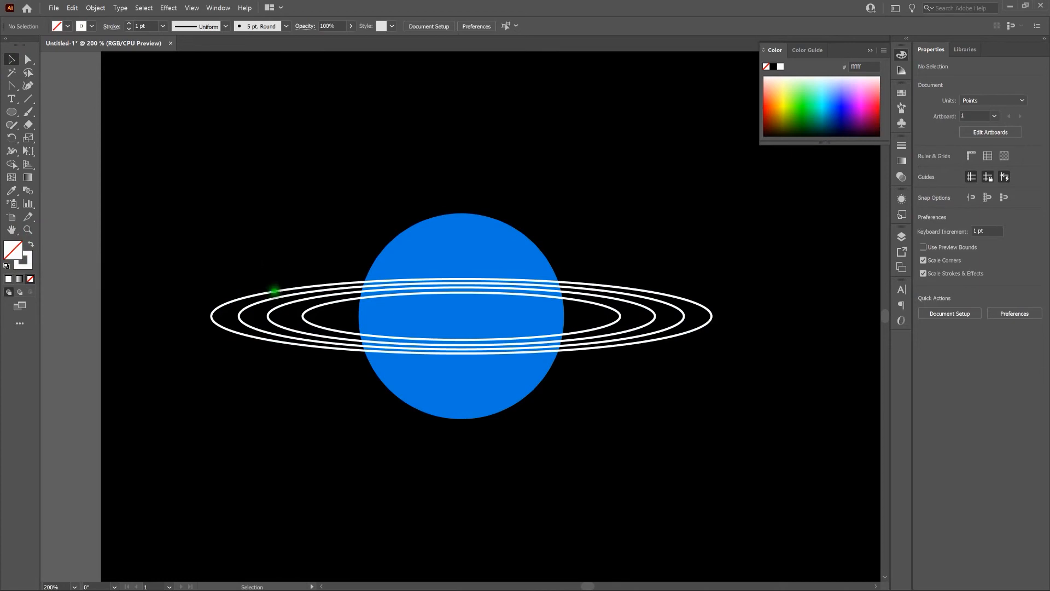
Step: Subtract the innermost ellipse from the outermost one with Minus Front, using white fills, and return the resulting band to a white outline
{"action": "left_click", "coordinate": [218, 323], "text": "shift"}
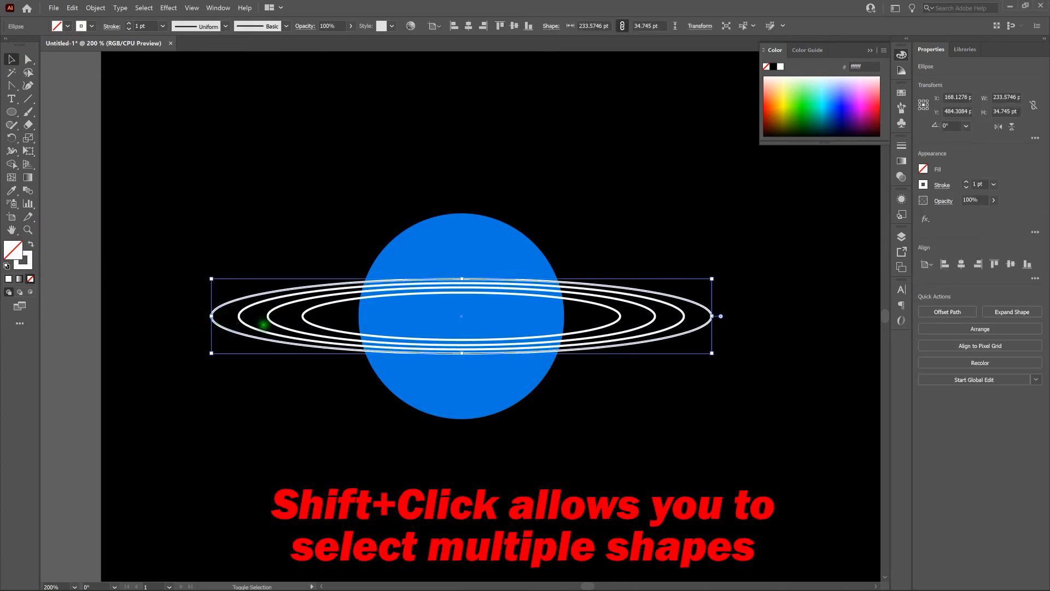
{"action": "left_click", "coordinate": [305, 320], "text": "shift"}
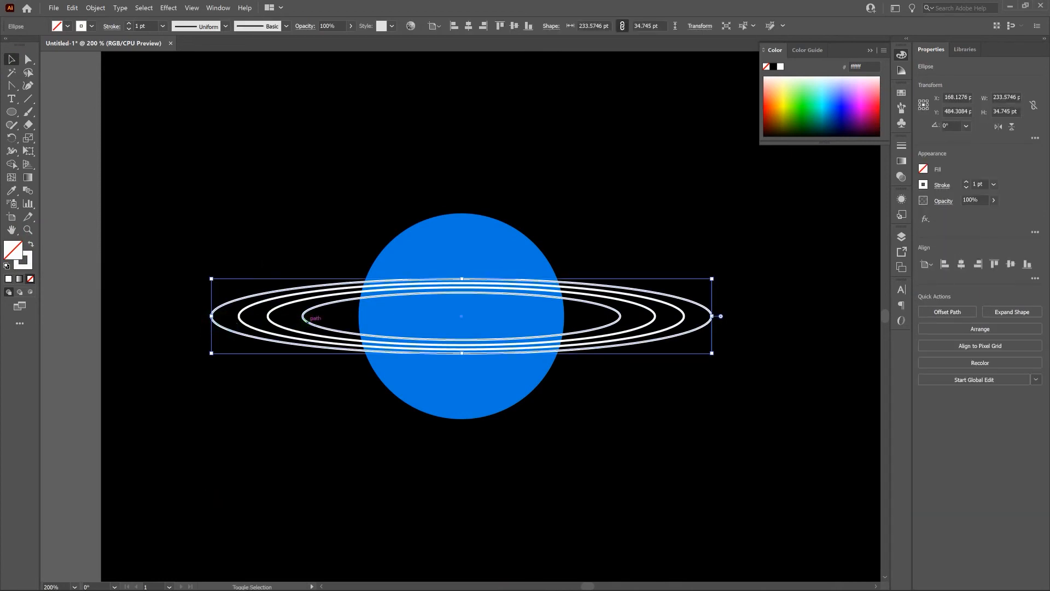
{"action": "left_click", "coordinate": [306, 322], "text": "shift"}
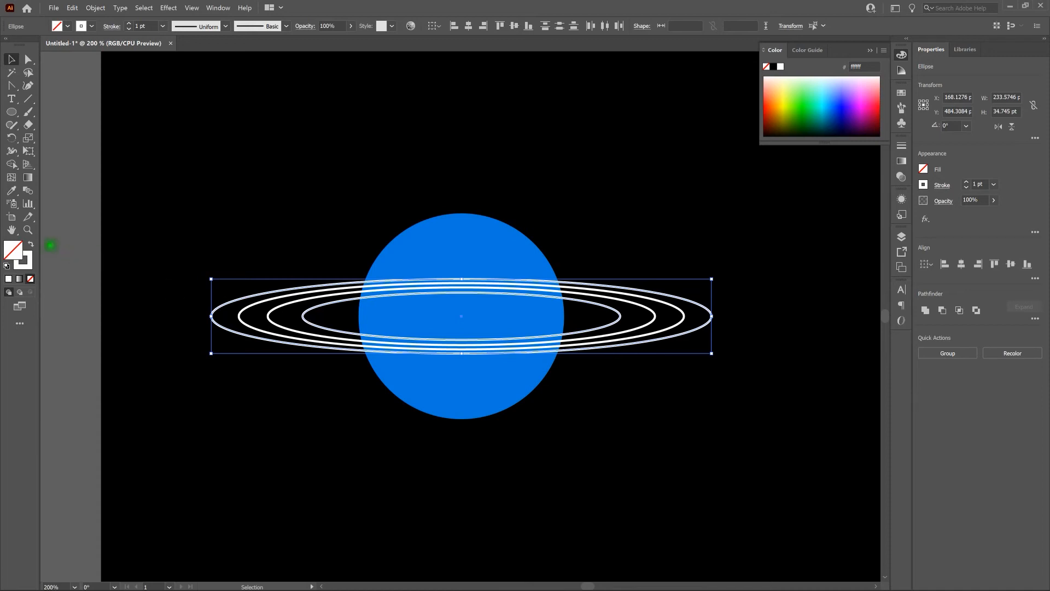
{"action": "left_click", "coordinate": [31, 244]}
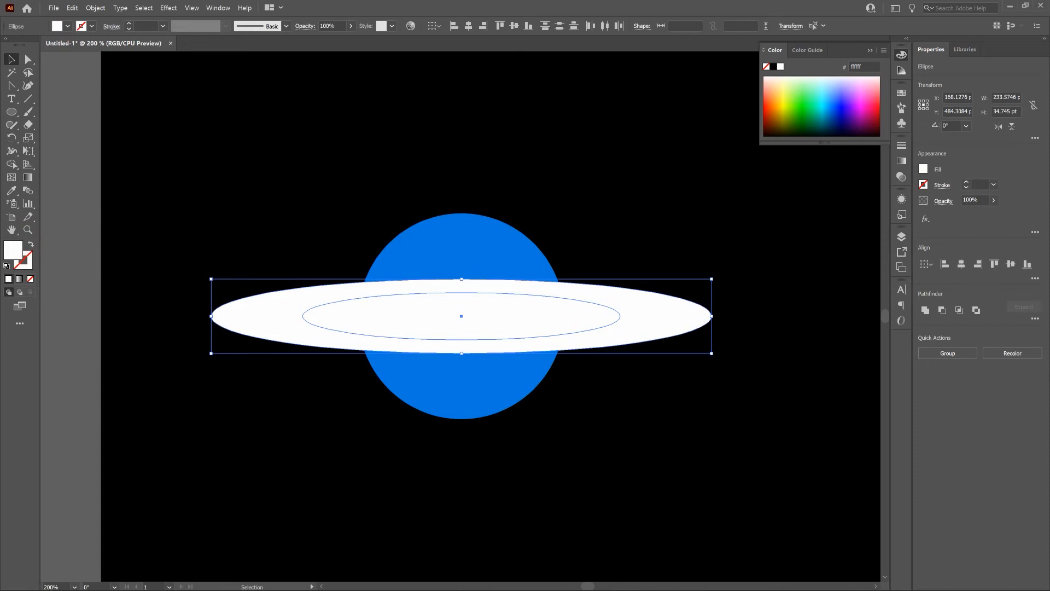
{"action": "left_click", "coordinate": [217, 7]}
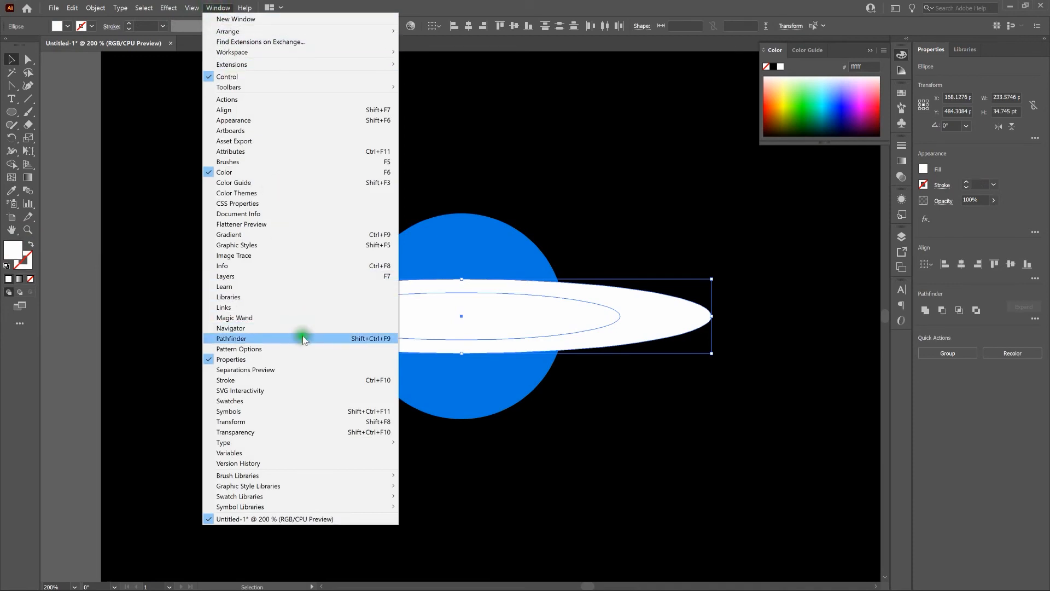
{"action": "left_click", "coordinate": [304, 338]}
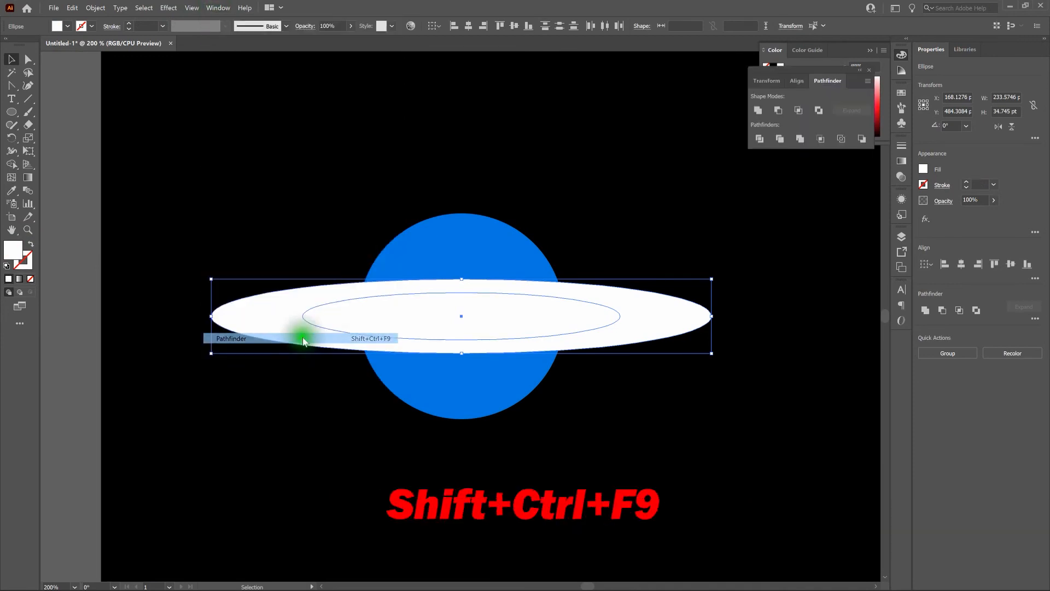
{"action": "left_click", "coordinate": [783, 112]}
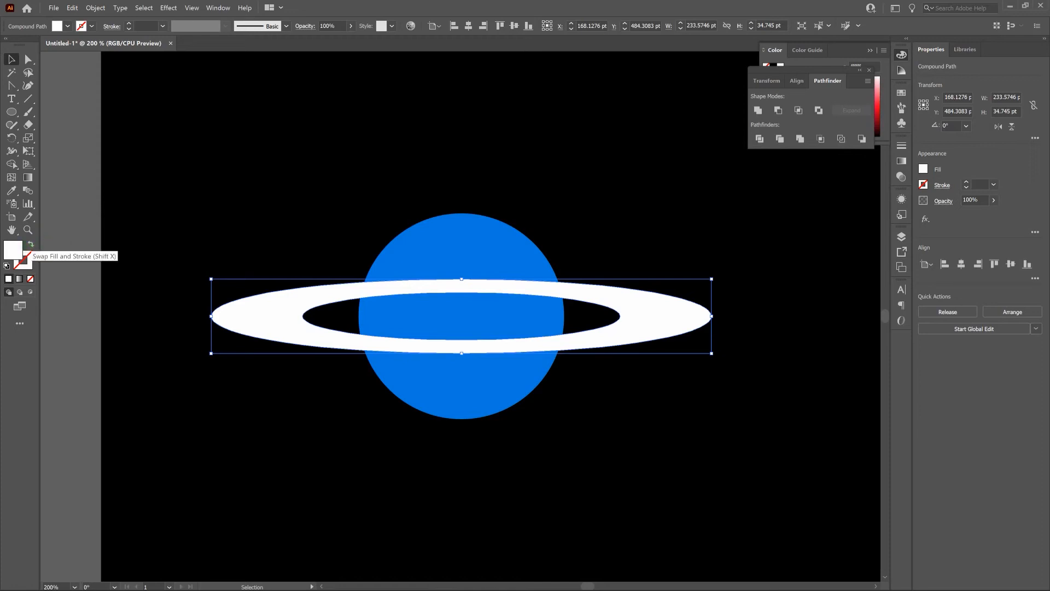
{"action": "left_click", "coordinate": [30, 244]}
{"action": "left_click", "coordinate": [276, 296]}
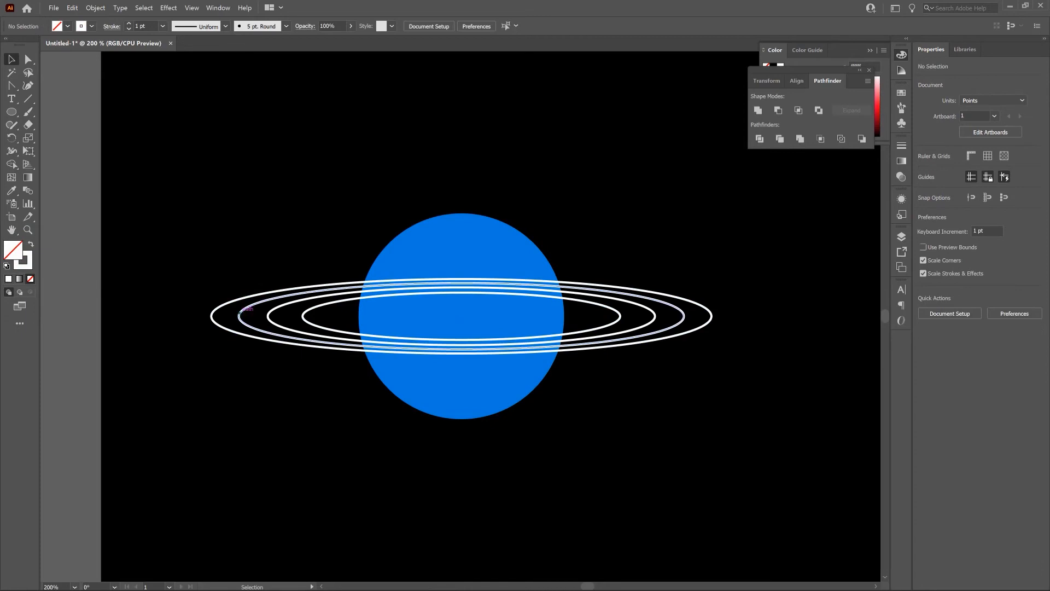
Step: Swap fill and stroke on the two middle ellipses and cut the smaller from the larger with Minus Front to form a solid white band
{"action": "left_click", "coordinate": [240, 311]}
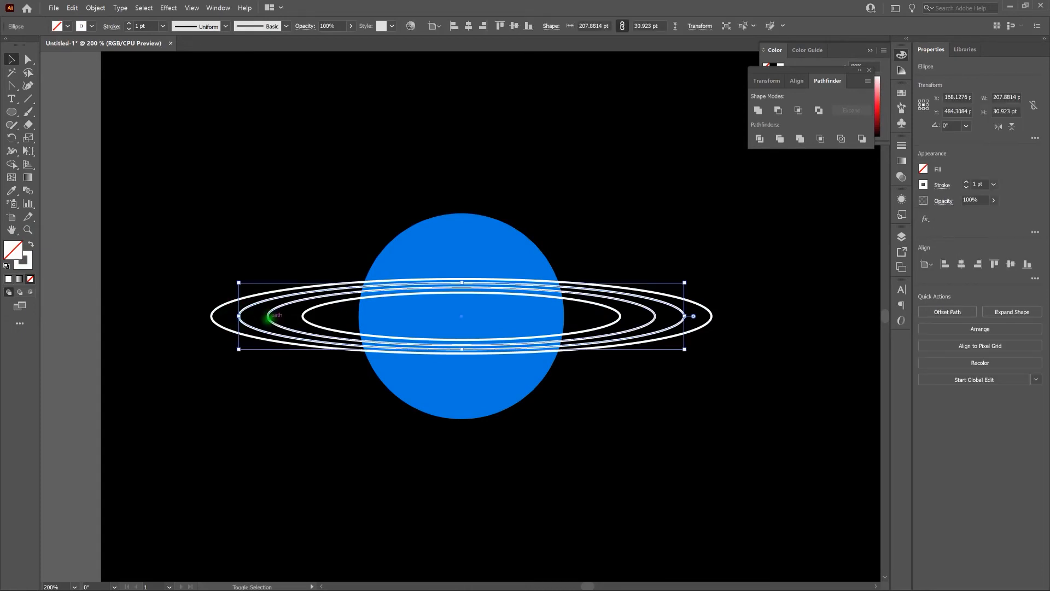
{"action": "left_click", "coordinate": [268, 316], "text": "shift"}
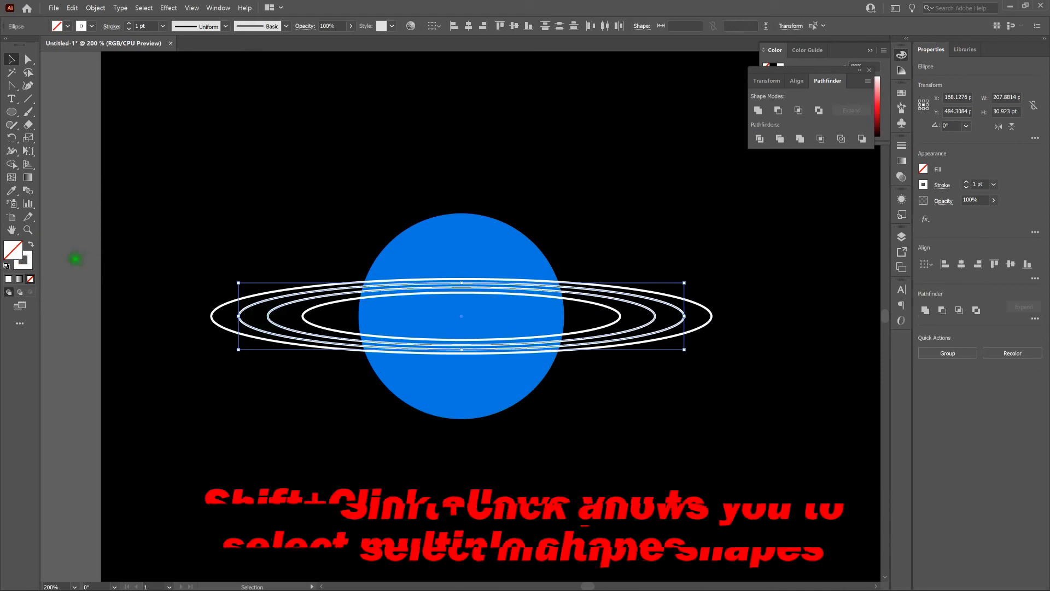
{"action": "left_click", "coordinate": [31, 245]}
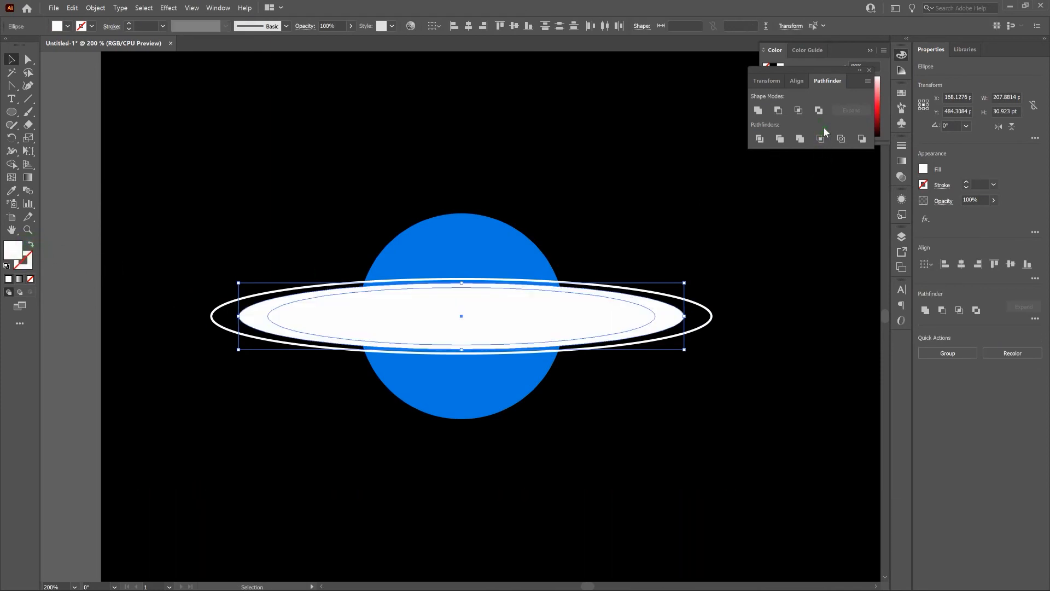
{"action": "left_click", "coordinate": [777, 113]}
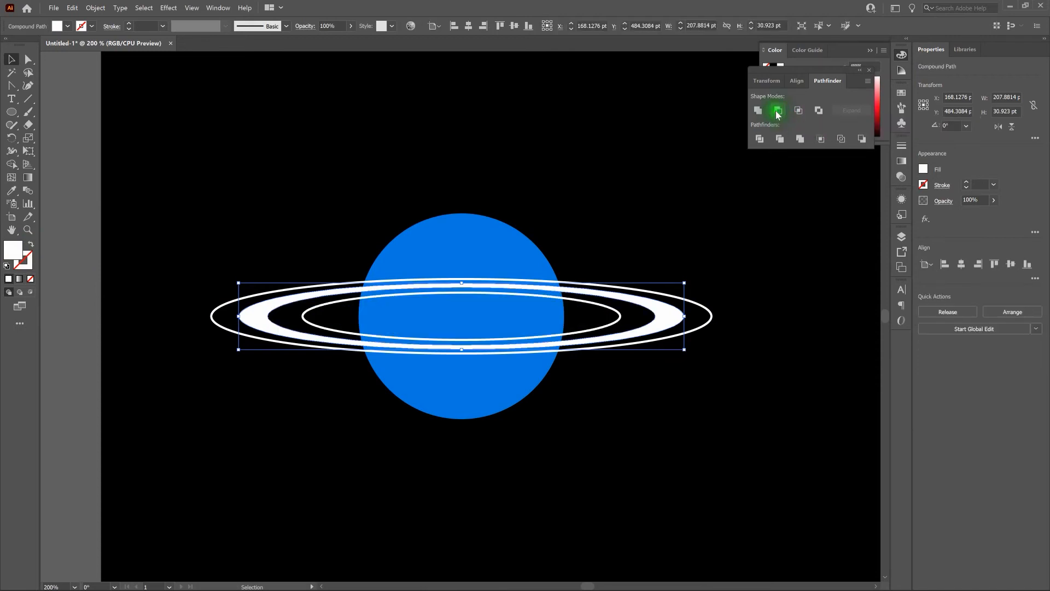
{"action": "left_click", "coordinate": [758, 140]}
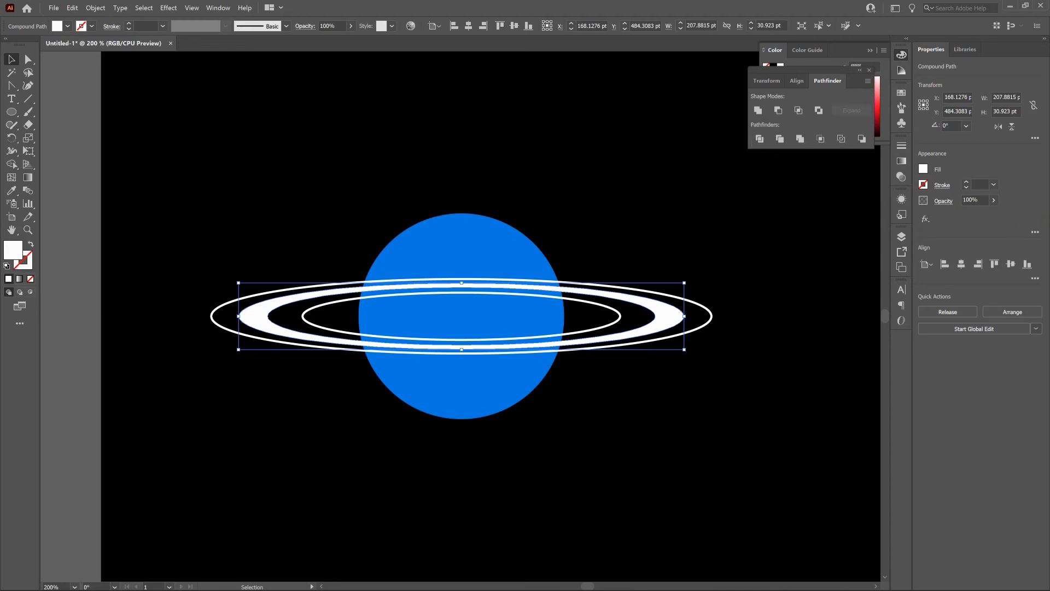
{"action": "left_click", "coordinate": [678, 257]}
{"action": "key", "text": "shift+x"}
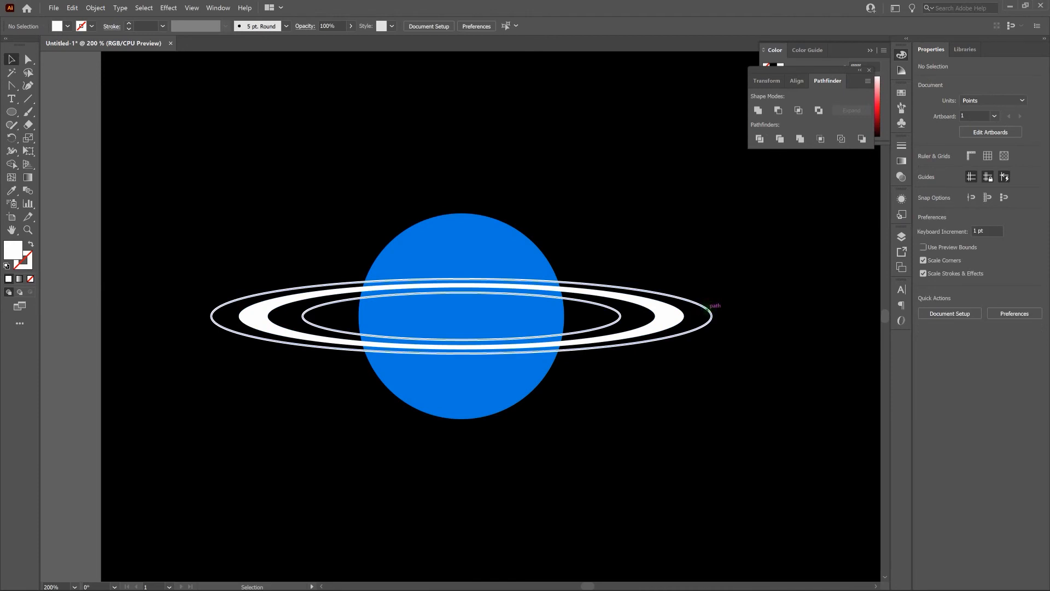
Step: Give the outer outlined band a pinkish-red fill of f40058 and no stroke
{"action": "left_click", "coordinate": [711, 312]}
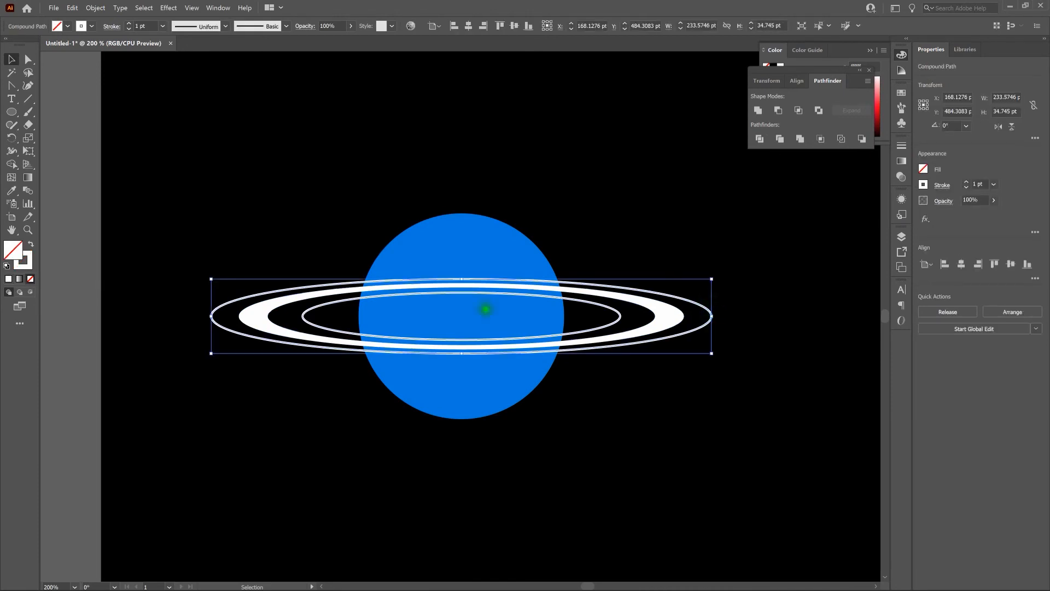
{"action": "left_click", "coordinate": [31, 244]}
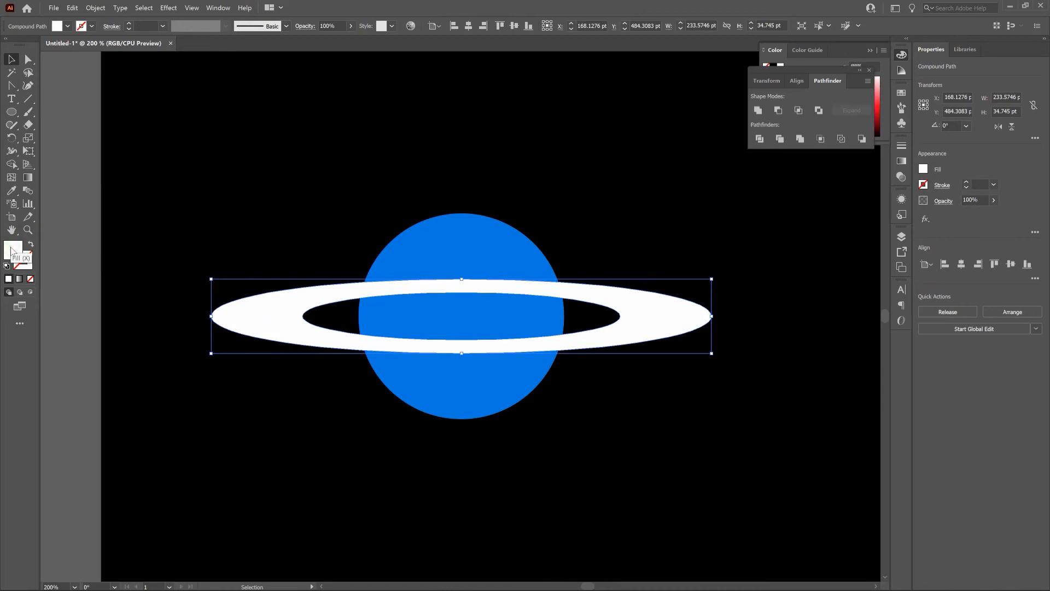
{"action": "double_click", "coordinate": [11, 251]}
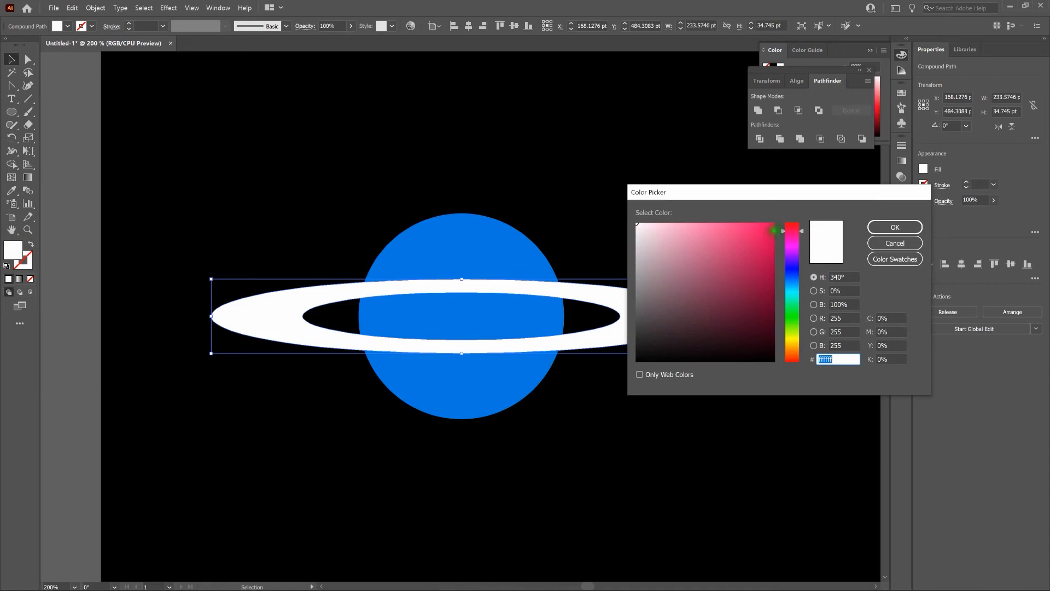
{"action": "left_click", "coordinate": [775, 228]}
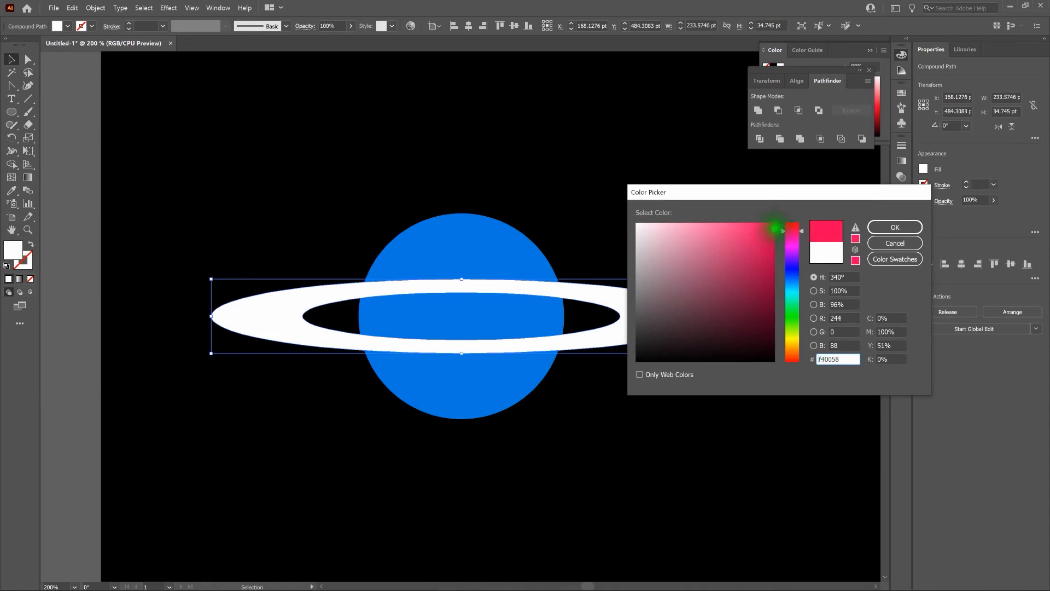
{"action": "left_click", "coordinate": [893, 228]}
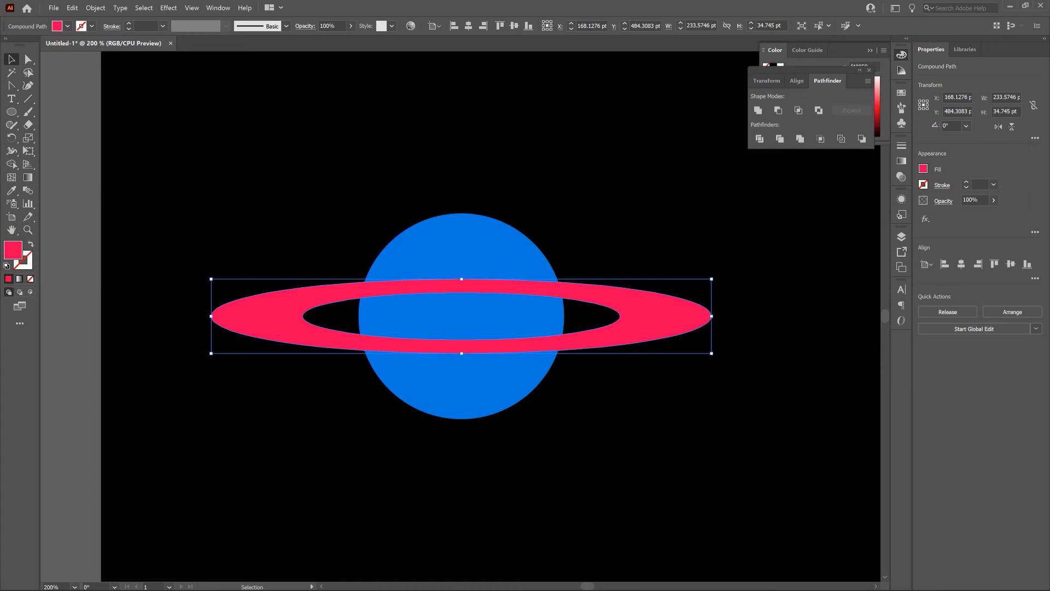
Step: Select the narrower white band in outline view, bring it in front of the pink band and return to preview
{"action": "key", "text": "ctrl+y"}
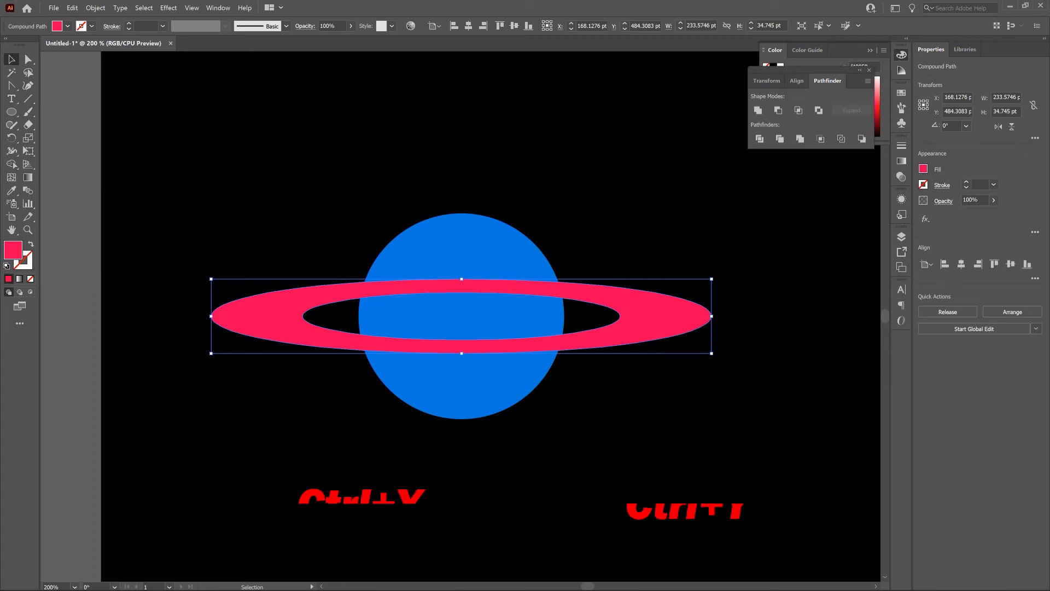
{"action": "left_click", "coordinate": [751, 253]}
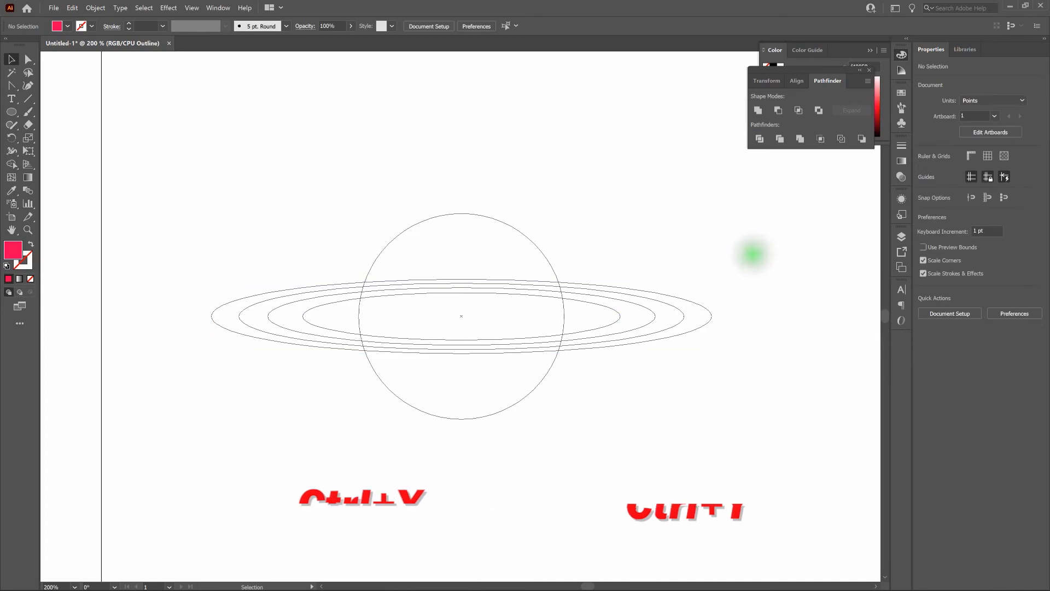
{"action": "left_click", "coordinate": [681, 310]}
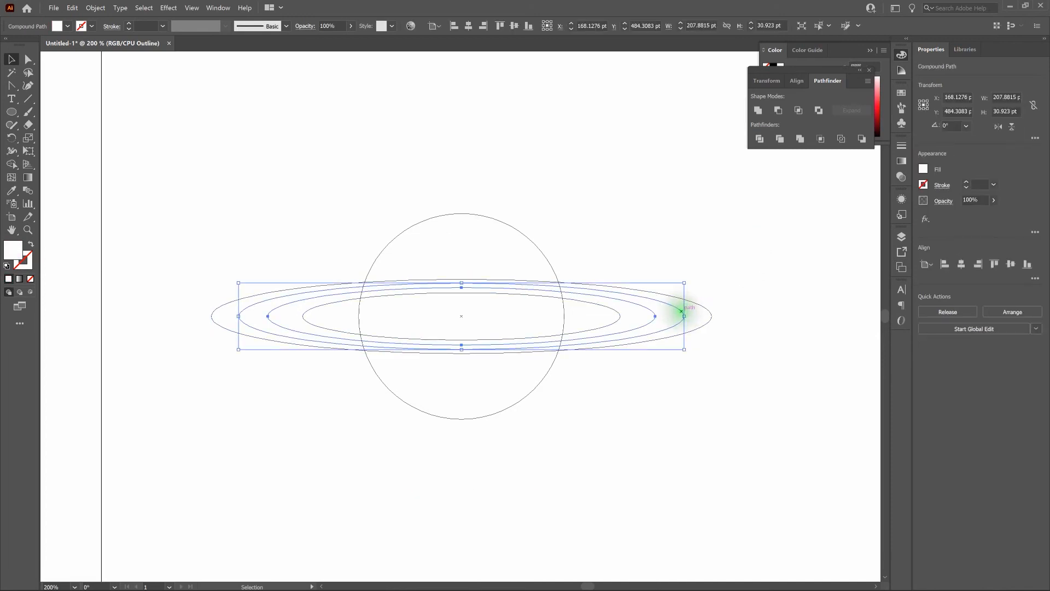
{"action": "right_click", "coordinate": [681, 310]}
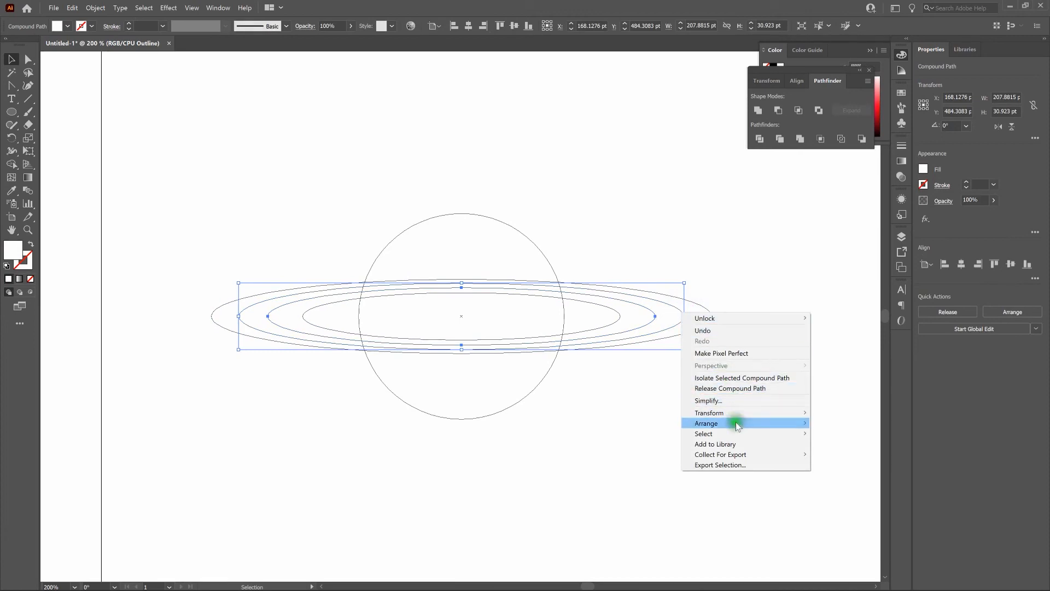
{"action": "mouse_move", "coordinate": [736, 423]}
{"action": "left_click", "coordinate": [859, 425]}
{"action": "key", "text": "a"}
{"action": "key", "text": "ctrl+y"}
{"action": "key", "text": "v"}
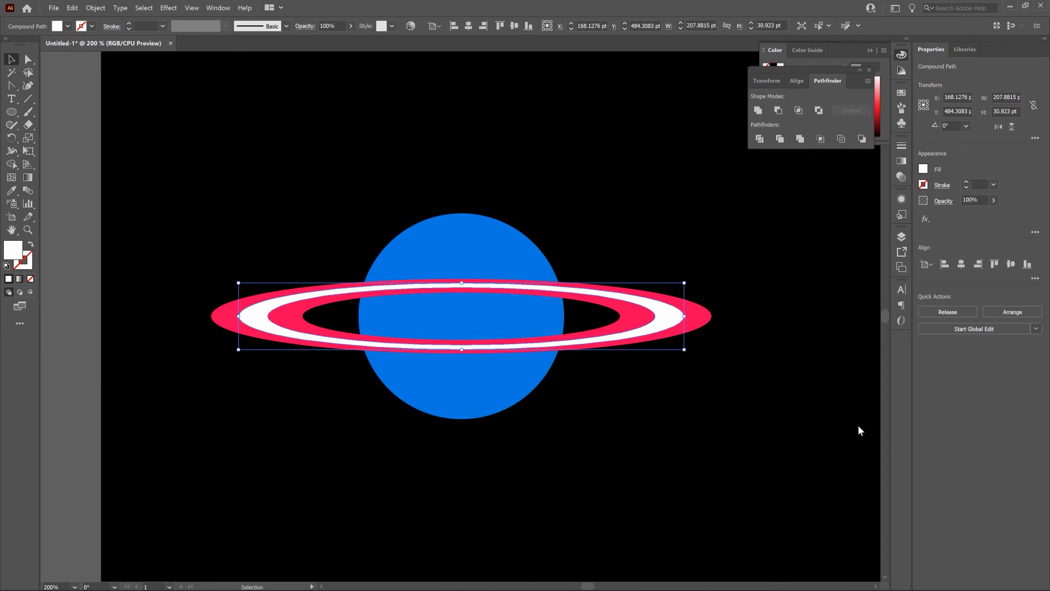
Step: Fill the narrower band with a dark red at hue 347° and deselect it
{"action": "double_click", "coordinate": [13, 251]}
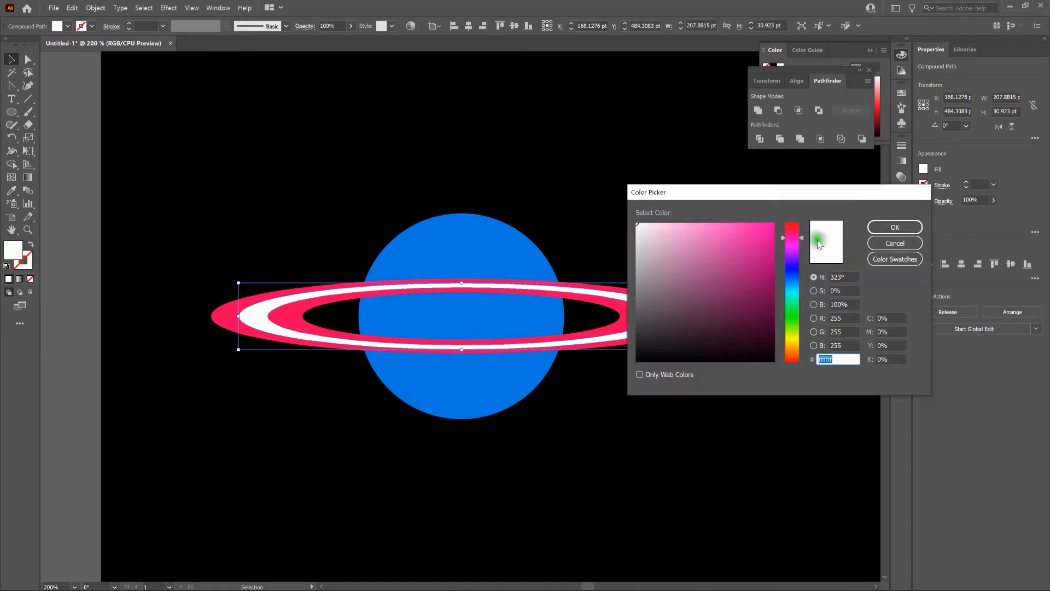
{"action": "left_click_drag", "start_coordinate": [802, 236], "coordinate": [803, 230]}
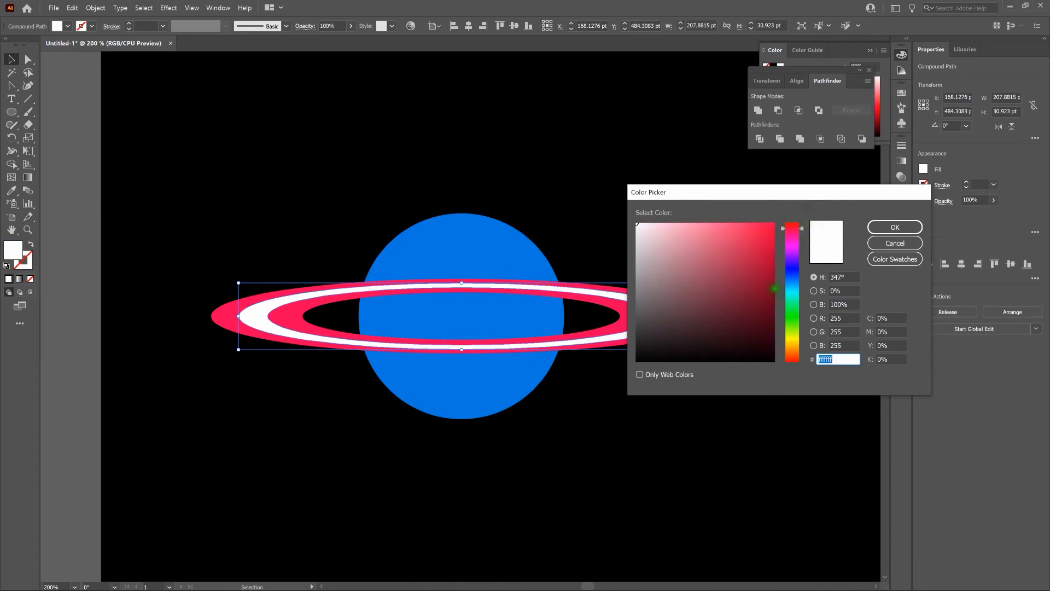
{"action": "left_click", "coordinate": [774, 284]}
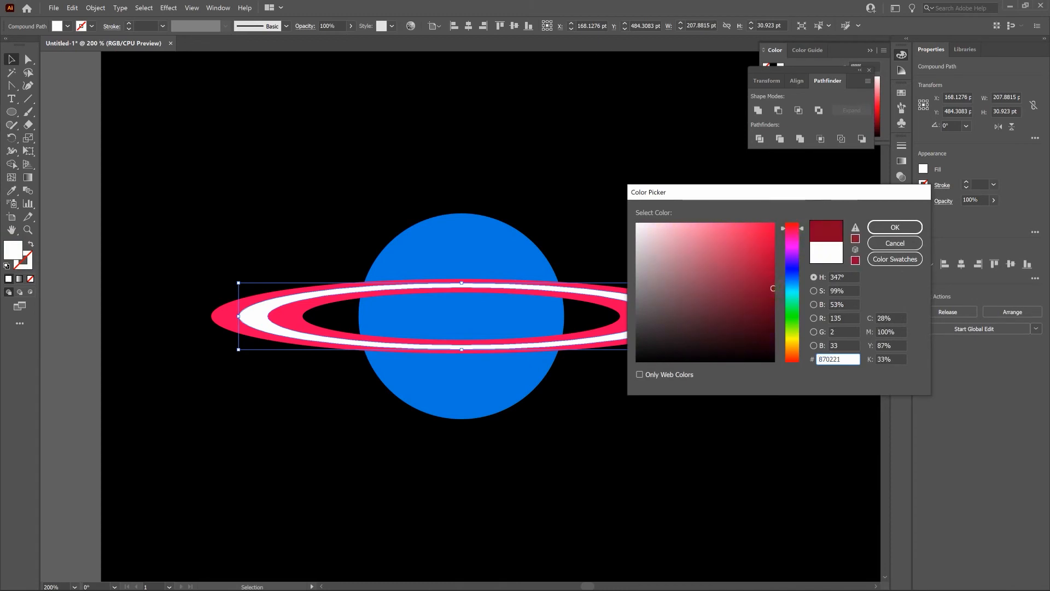
{"action": "left_click_drag", "start_coordinate": [773, 284], "coordinate": [775, 278]}
{"action": "left_click", "coordinate": [891, 227]}
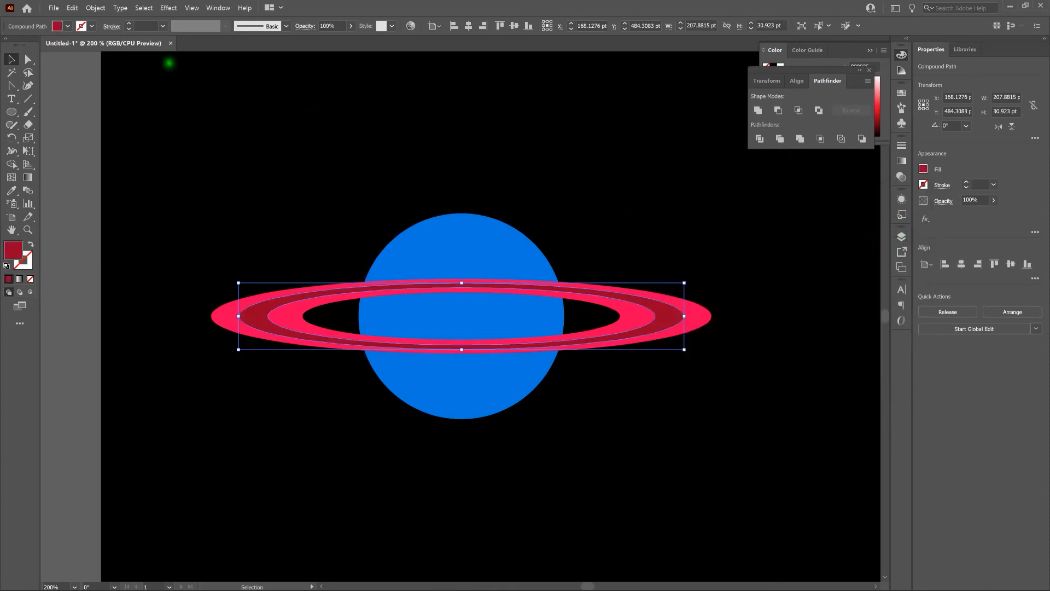
{"action": "left_click", "coordinate": [210, 163]}
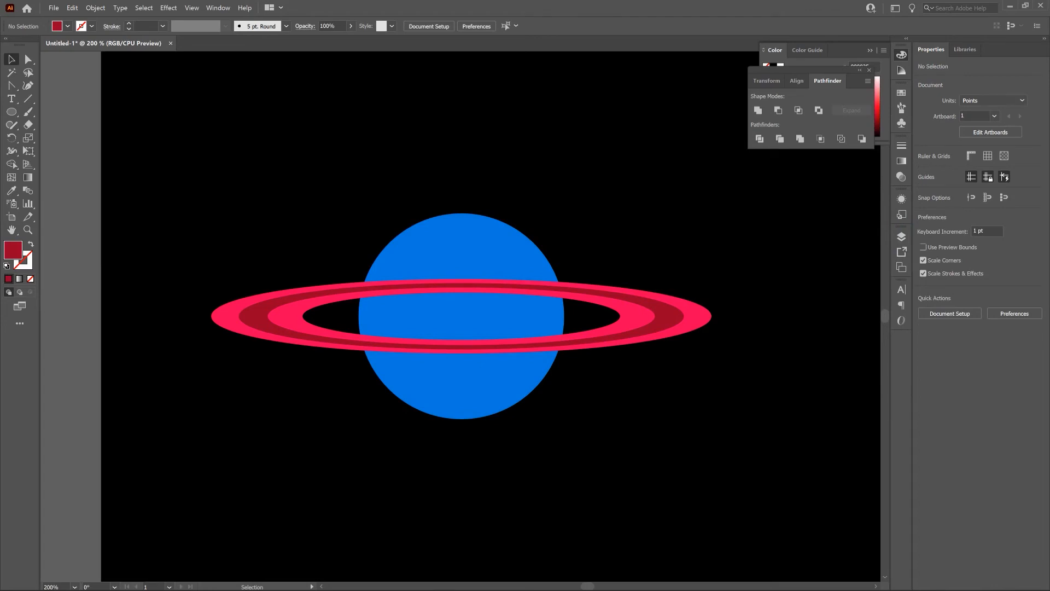
Step: Group the pink and dark red ring bands around the blue planet
{"action": "left_click_drag", "start_coordinate": [187, 202], "coordinate": [299, 369]}
{"action": "left_click", "coordinate": [96, 7]}
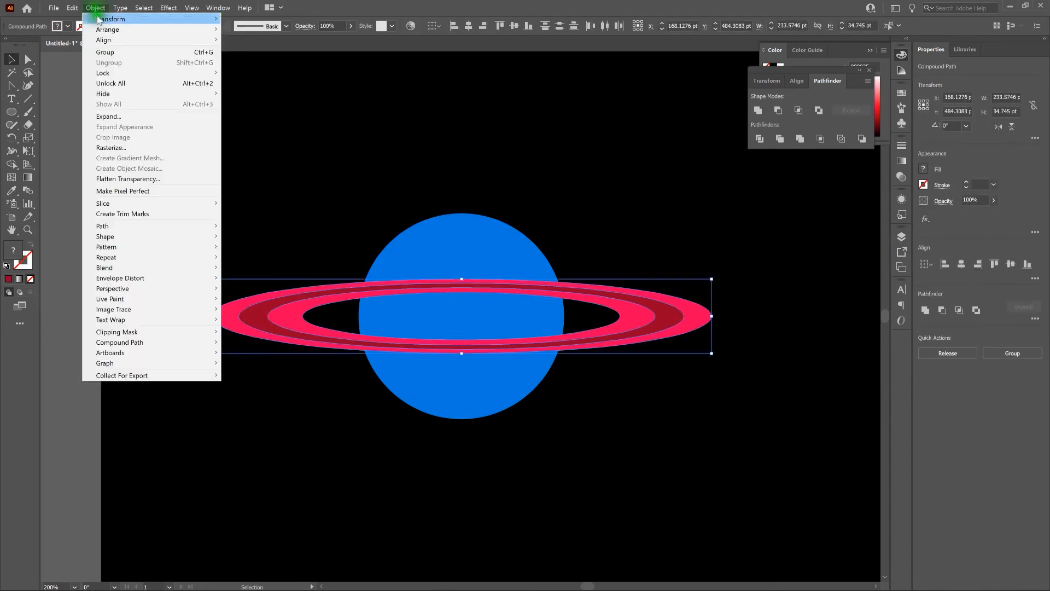
{"action": "left_click", "coordinate": [112, 51]}
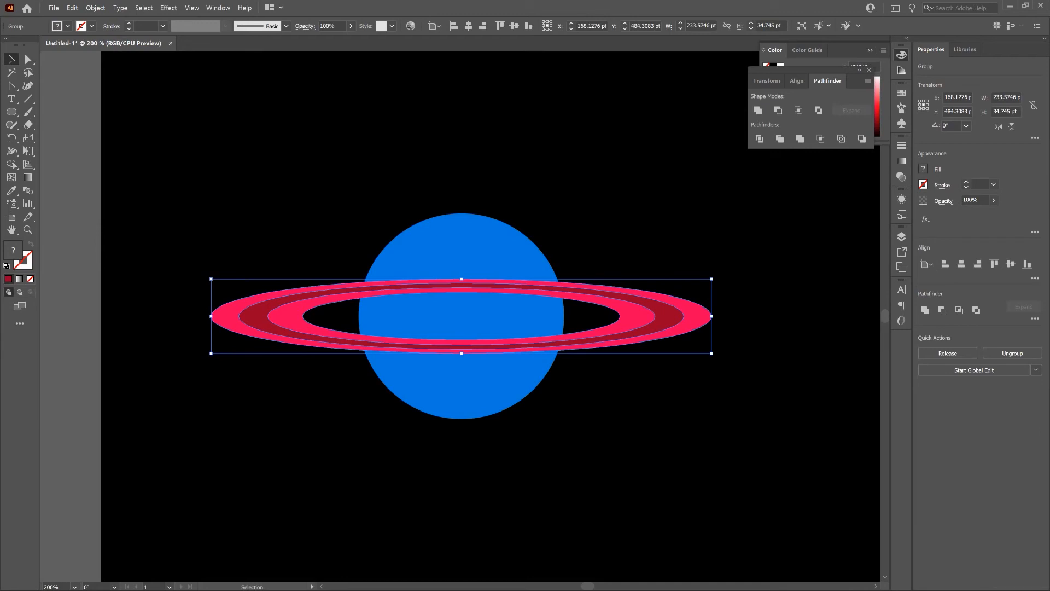
{"action": "left_click", "coordinate": [261, 188]}
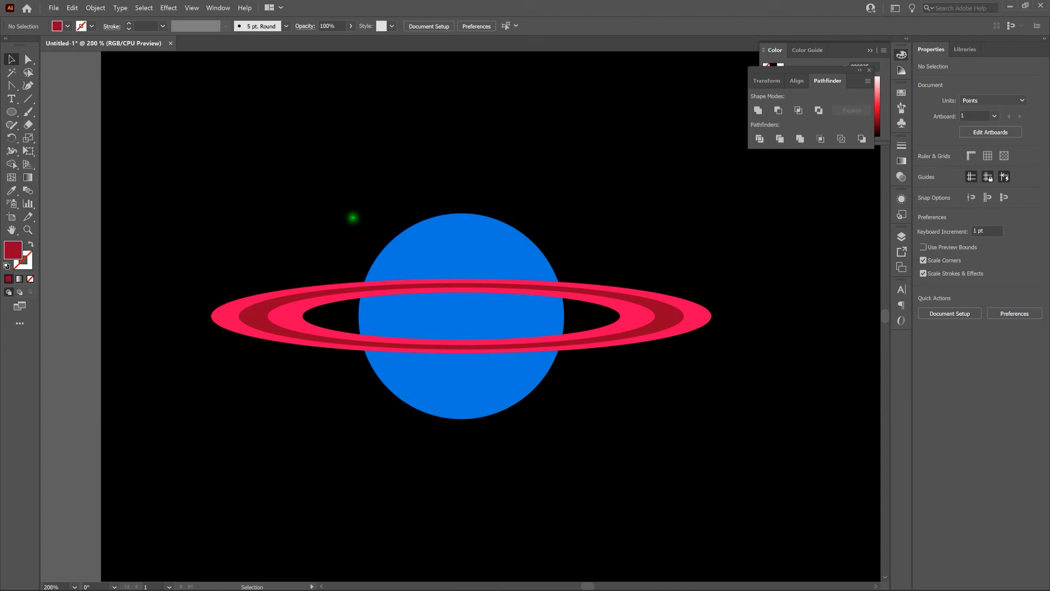
Step: Duplicate the blue planet circle in place and bring the copy to the front, above the rings
{"action": "left_click", "coordinate": [438, 244]}
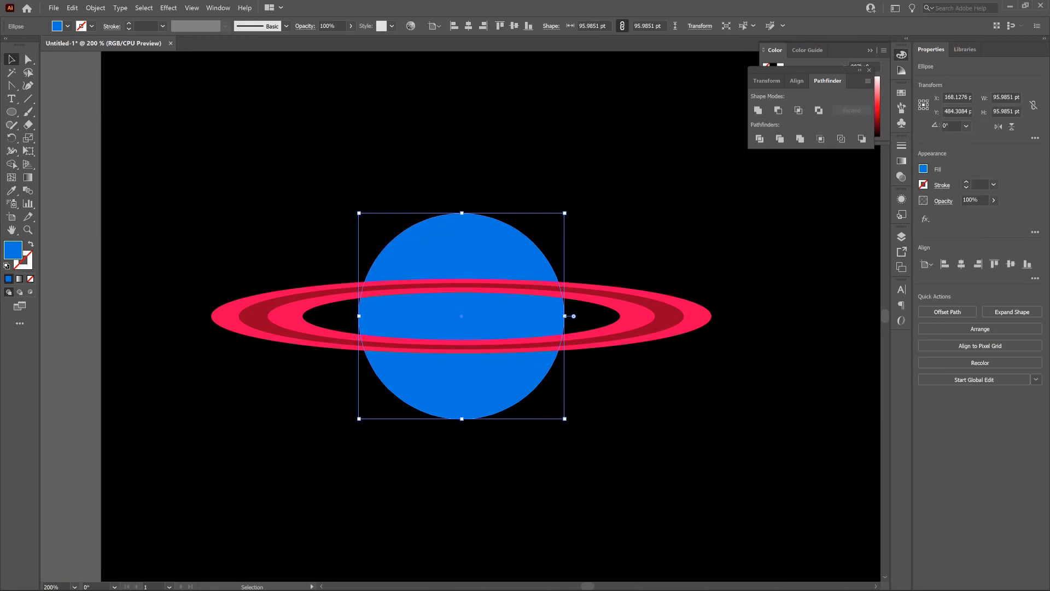
{"action": "key", "text": "ctrl+c"}
{"action": "key", "text": "a"}
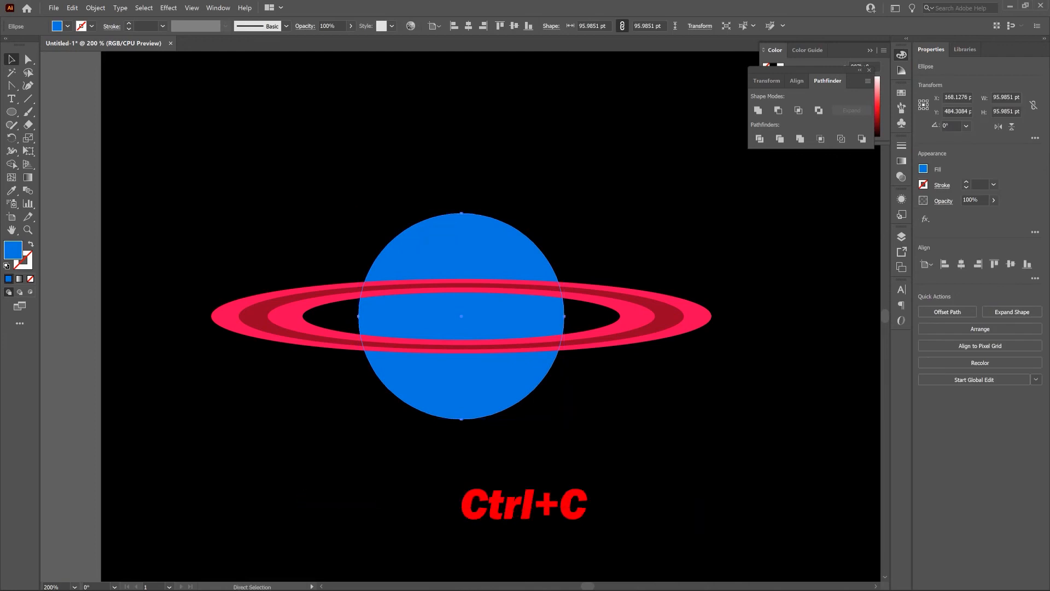
{"action": "key", "text": "ctrl+f"}
{"action": "key", "text": "v"}
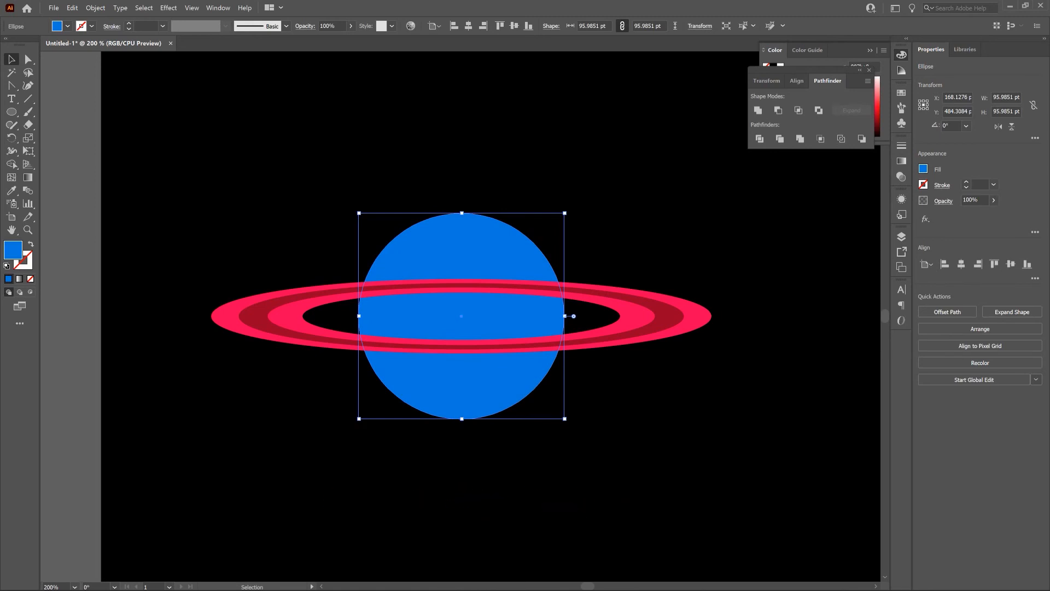
{"action": "right_click", "coordinate": [440, 248]}
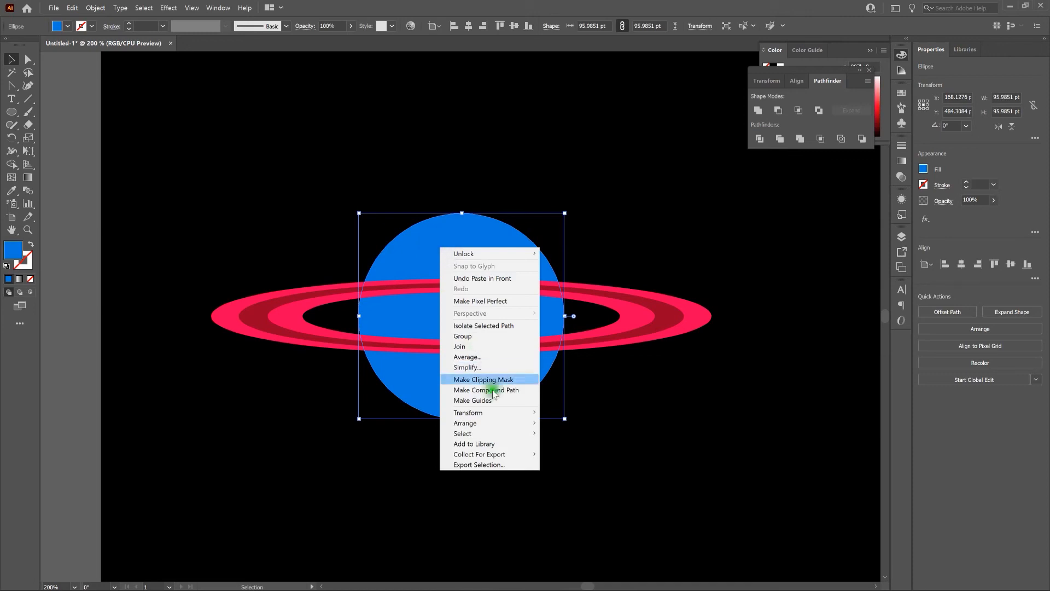
{"action": "mouse_move", "coordinate": [528, 429]}
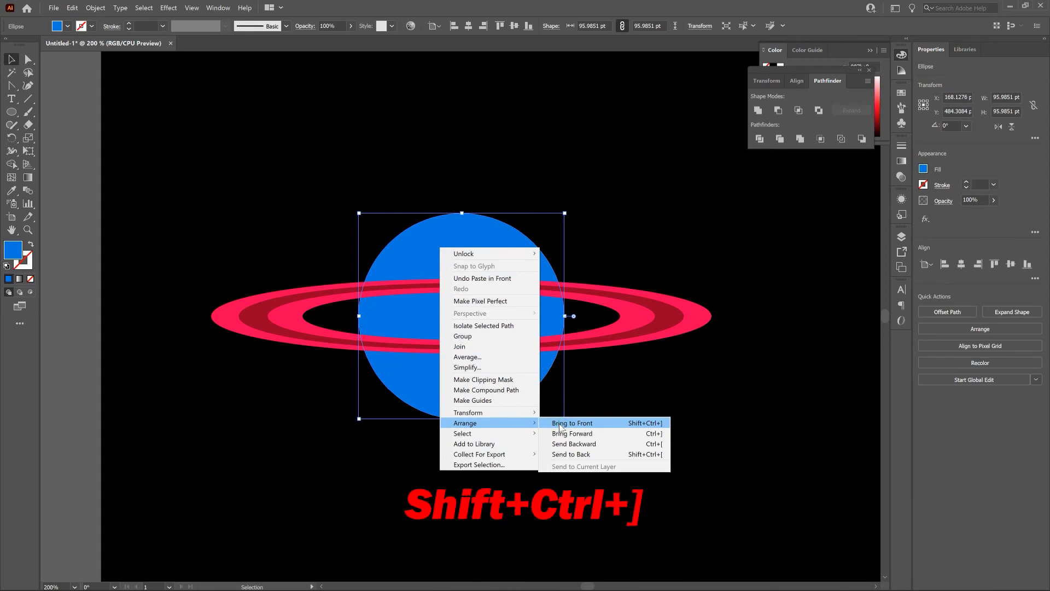
{"action": "left_click", "coordinate": [559, 425]}
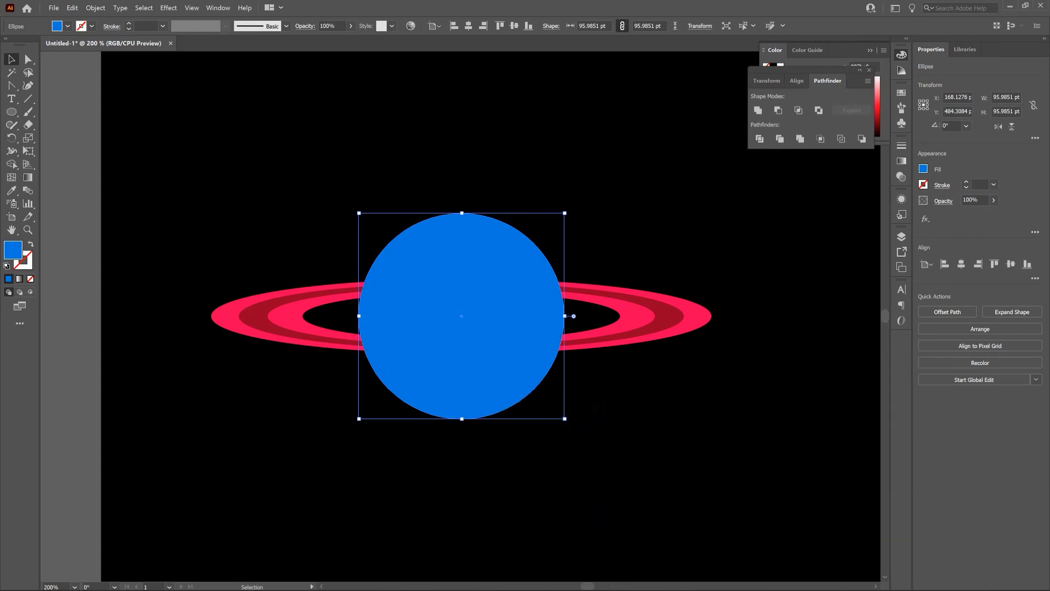
{"action": "left_click", "coordinate": [600, 410]}
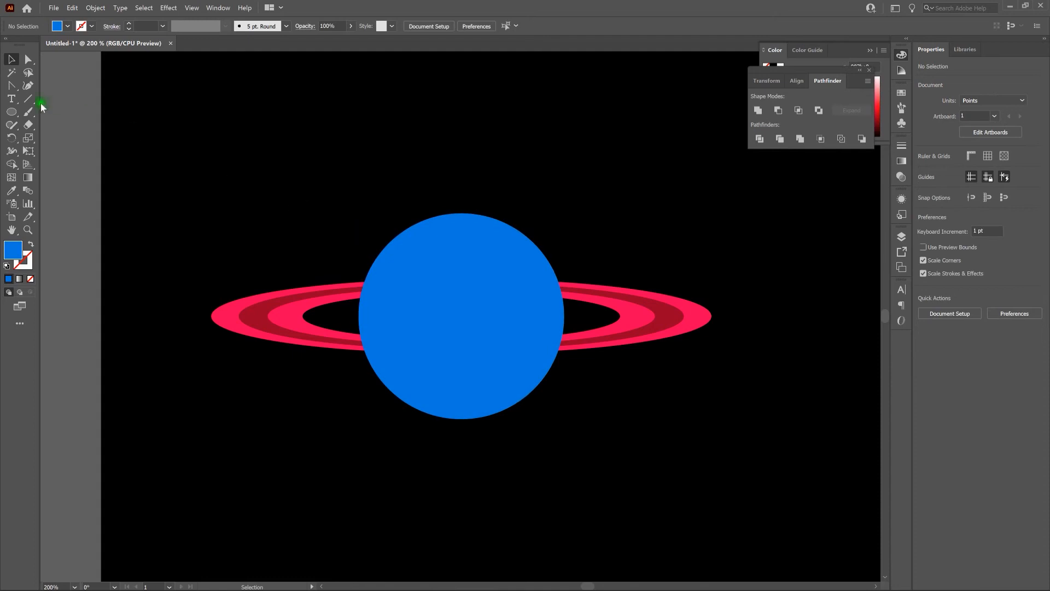
Step: Draw a rectangle about 114 by 53 pt covering the upper half of the blue circle
{"action": "left_click_drag", "start_coordinate": [15, 114], "coordinate": [43, 116]}
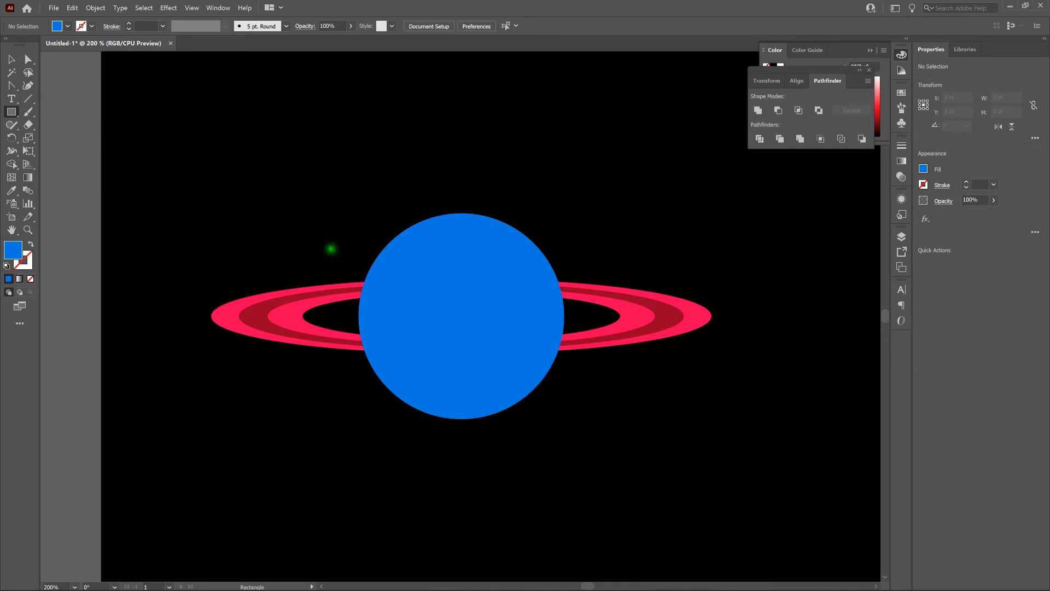
{"action": "left_click_drag", "start_coordinate": [341, 316], "coordinate": [462, 316]}
{"action": "left_click_drag", "start_coordinate": [462, 316], "coordinate": [584, 202]}
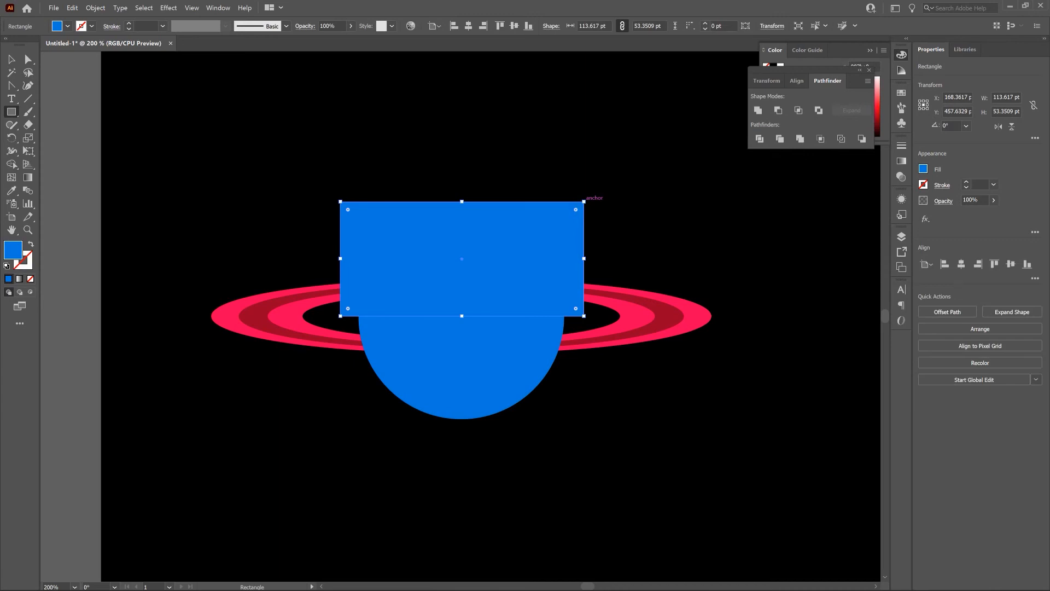
Step: Make a clipping mask from the rectangle and the front blue circle, and deselect the result
{"action": "left_click", "coordinate": [11, 59]}
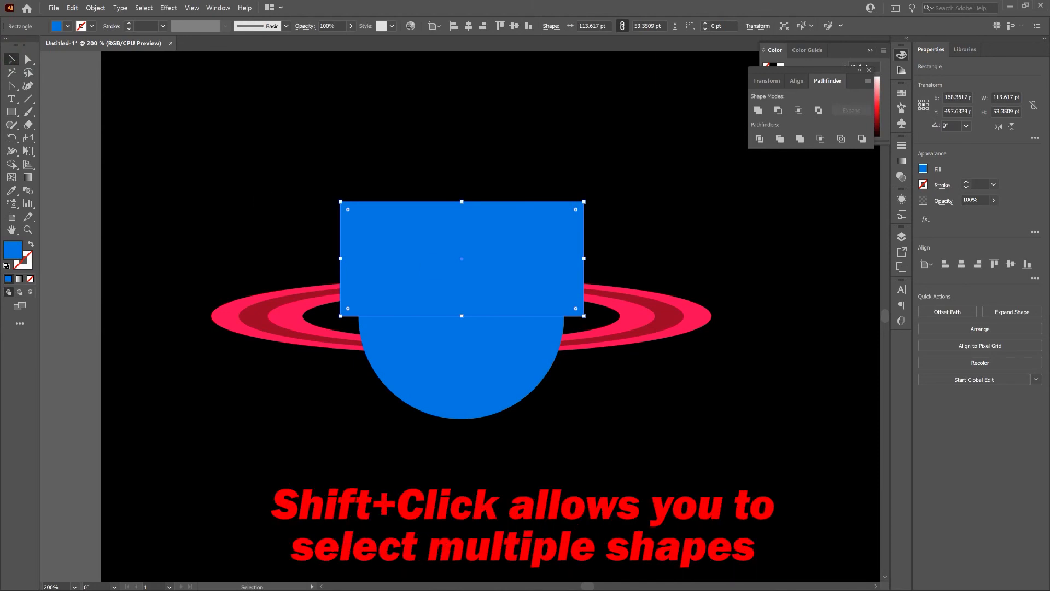
{"action": "left_click", "coordinate": [509, 358], "text": "shift"}
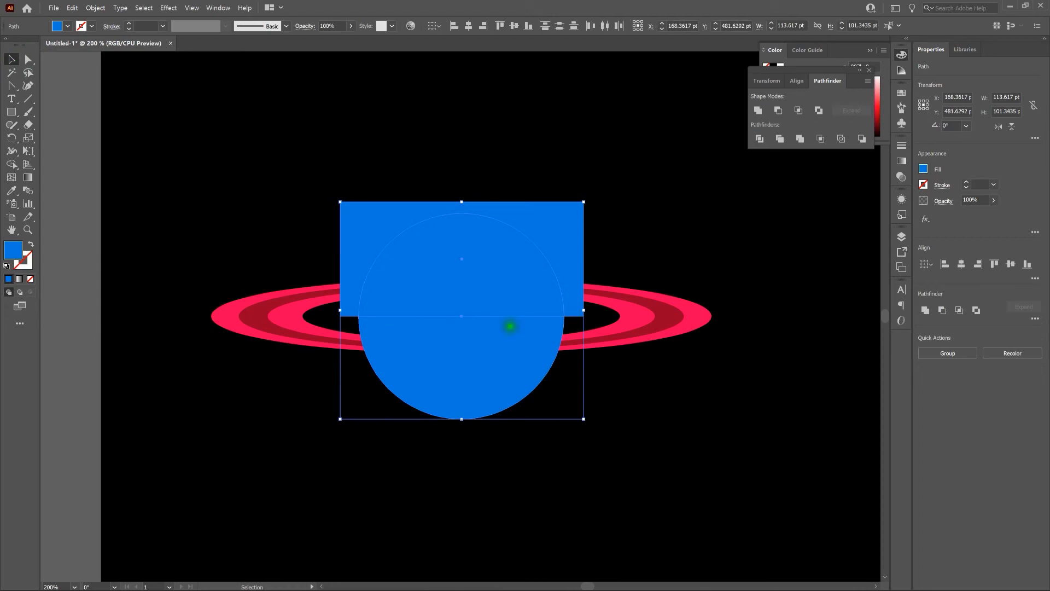
{"action": "right_click", "coordinate": [494, 272]}
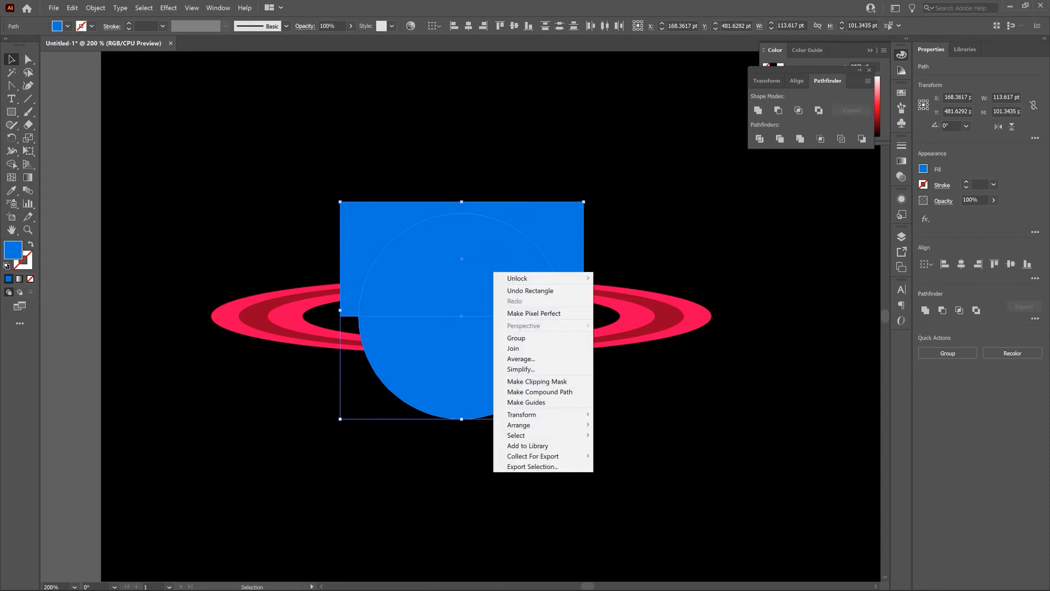
{"action": "left_click", "coordinate": [564, 380]}
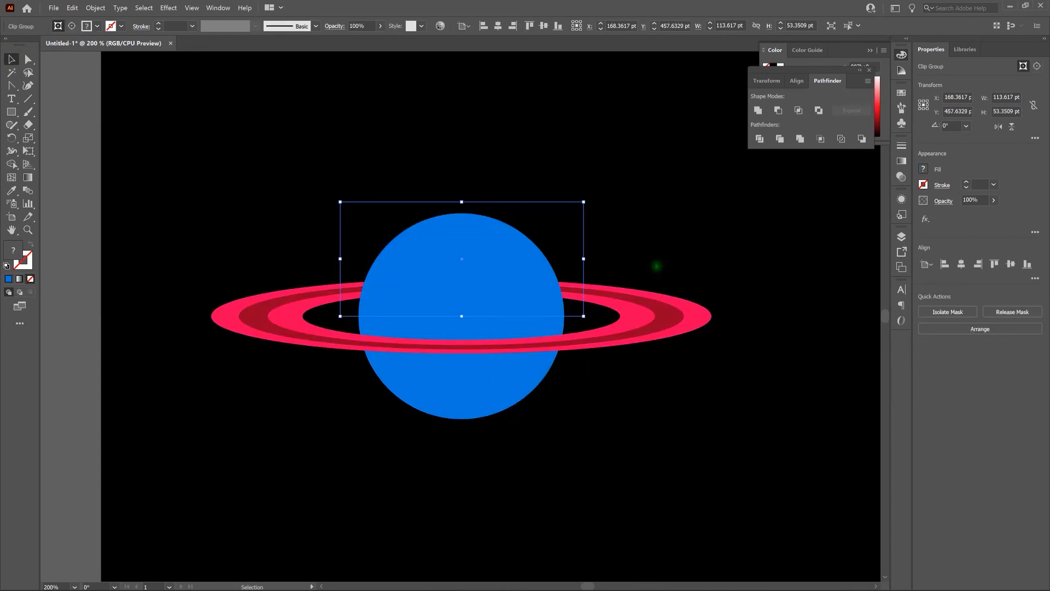
{"action": "left_click", "coordinate": [657, 266]}
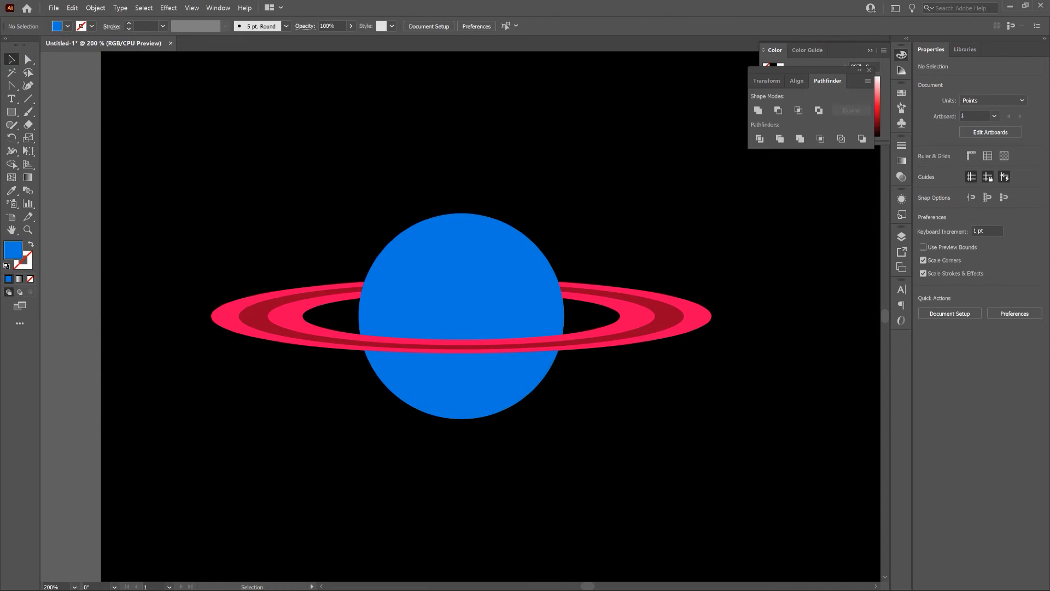
Step: Group the blue planet, its rings and the clipped upper half into one object and deselect it
{"action": "left_click_drag", "start_coordinate": [159, 159], "coordinate": [764, 431]}
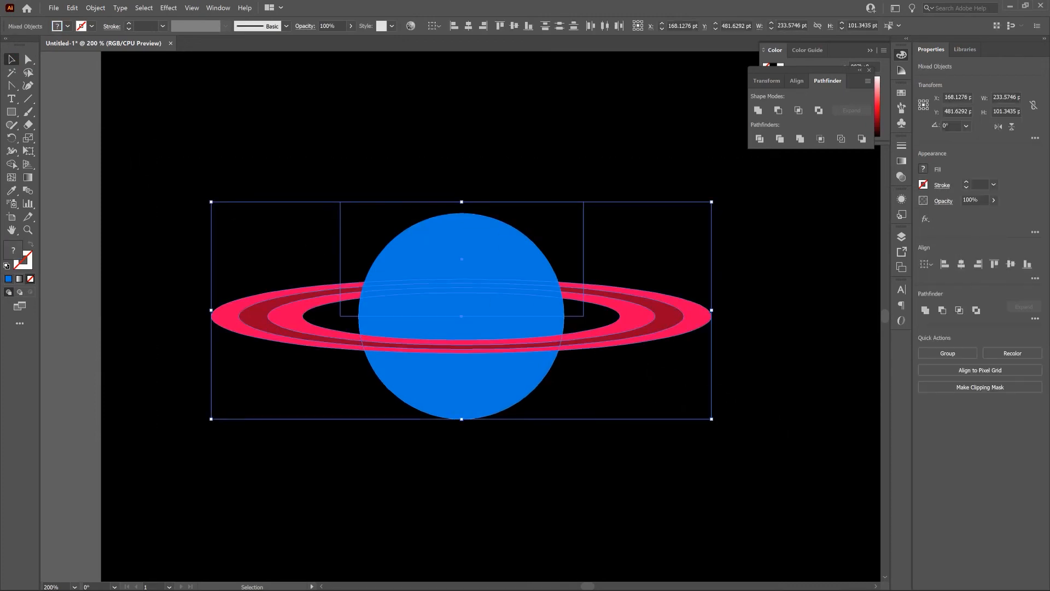
{"action": "right_click", "coordinate": [448, 241]}
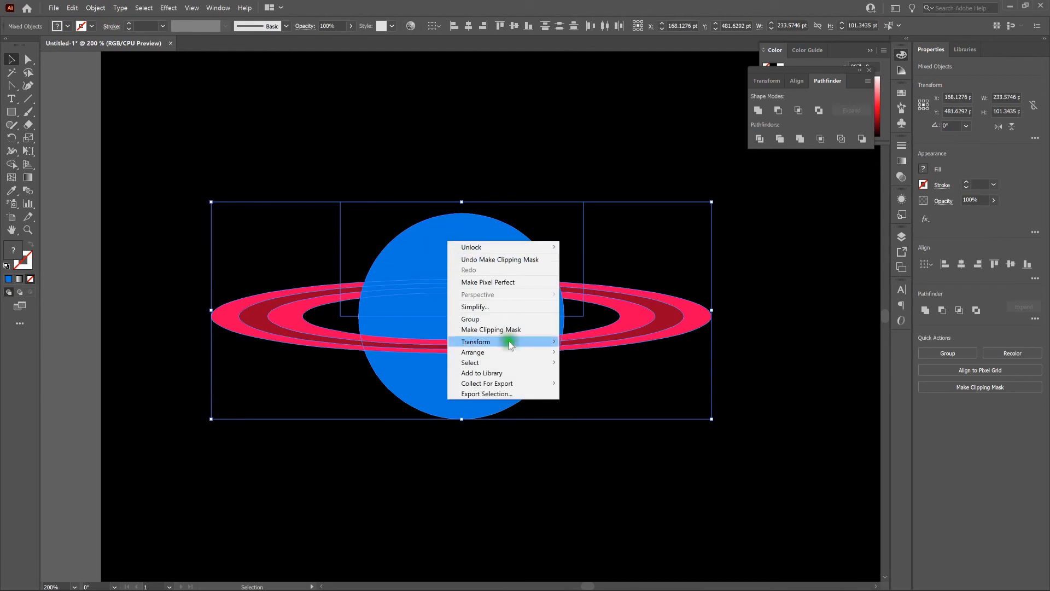
{"action": "left_click", "coordinate": [516, 319]}
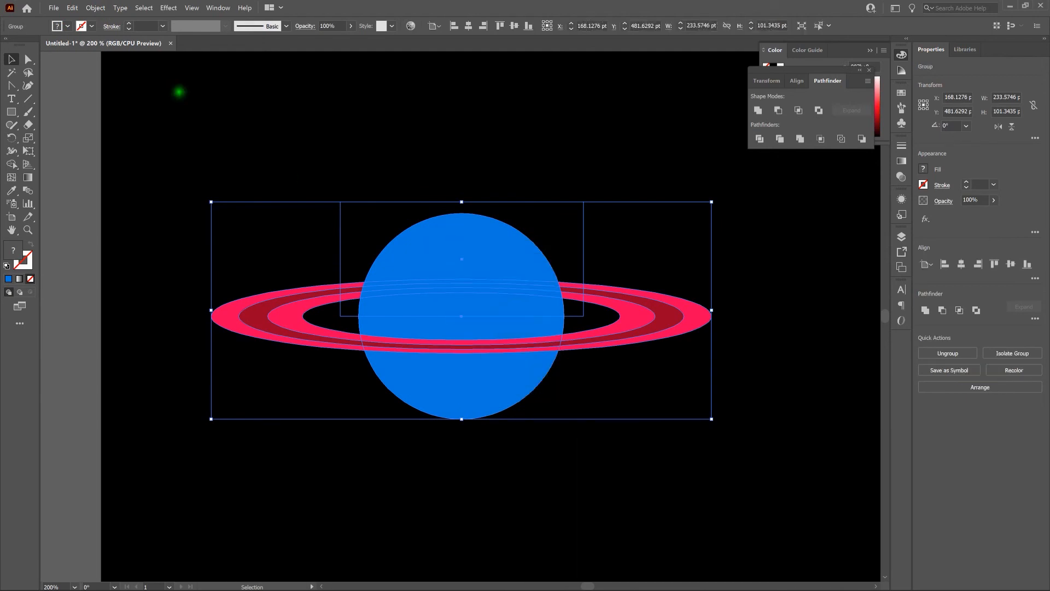
{"action": "left_click", "coordinate": [97, 8]}
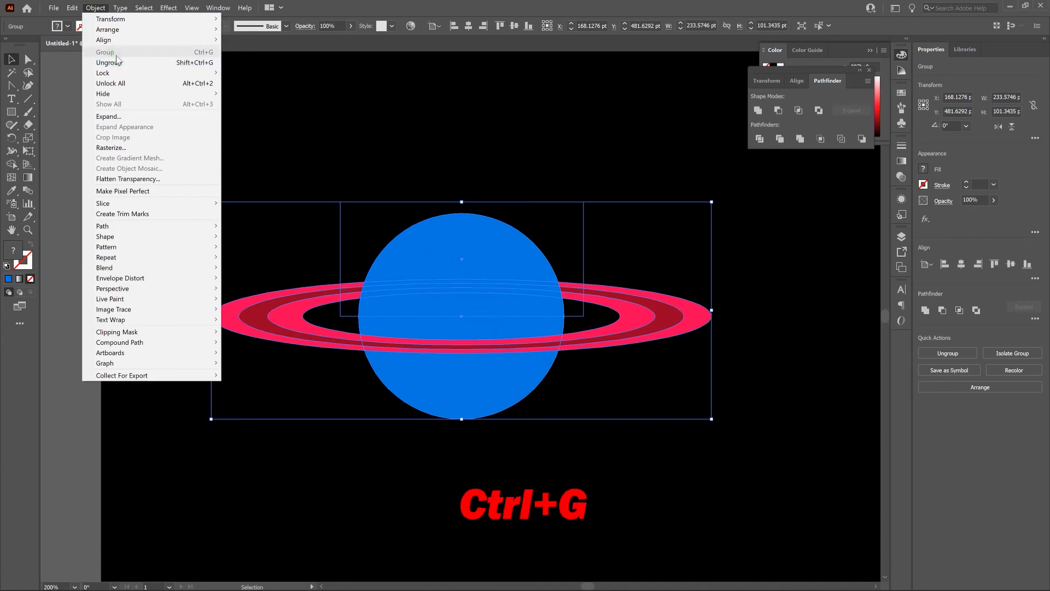
{"action": "left_click", "coordinate": [343, 118]}
{"action": "left_click", "coordinate": [343, 118]}
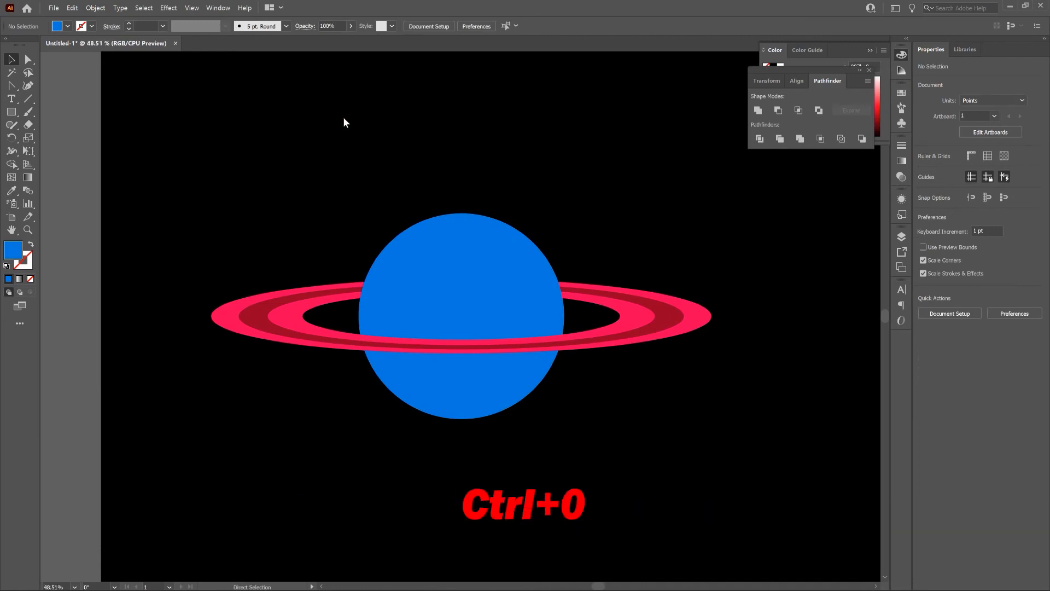
Step: Duplicate the ringed planet in place and shift the copy 300 pt to the right
{"action": "key", "text": "ctrl+0"}
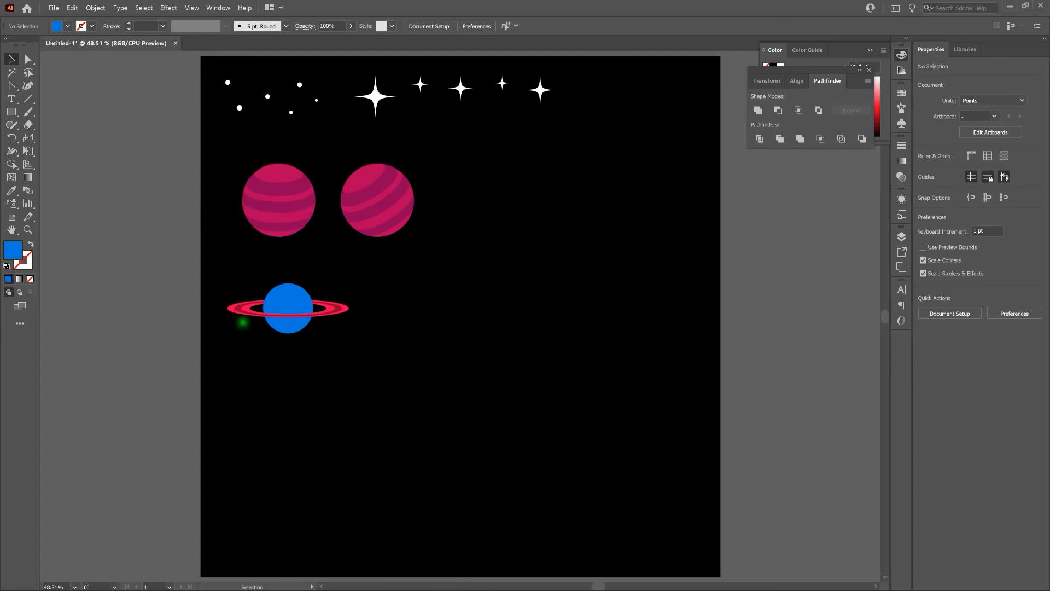
{"action": "left_click", "coordinate": [280, 301]}
{"action": "key", "text": "ctrl+c"}
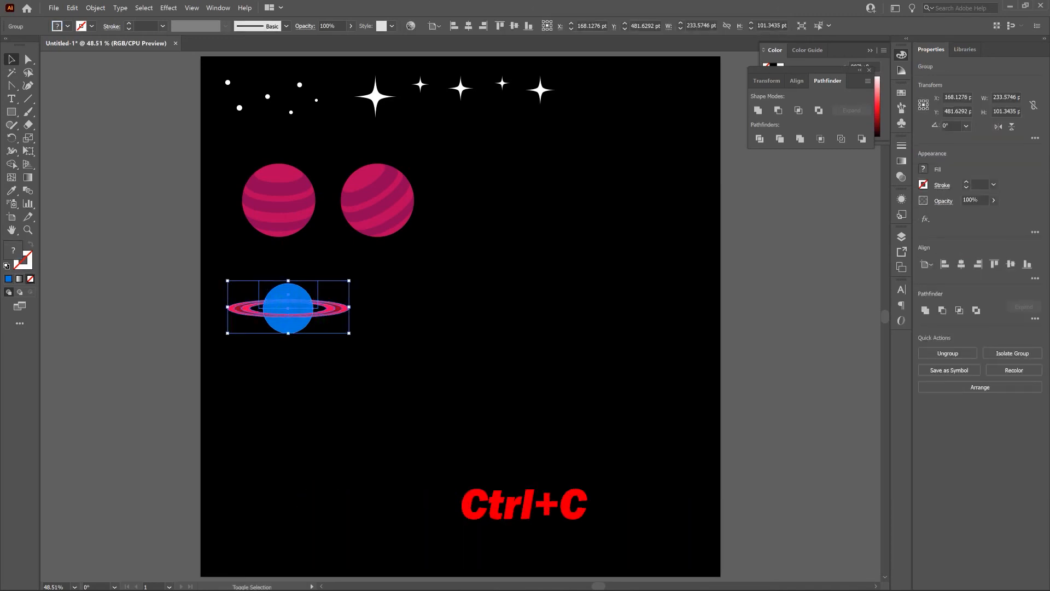
{"action": "key", "text": "ctrl+f"}
{"action": "key", "text": "shift+Right"}
{"action": "key", "text": "shift+Right"}
{"action": "key", "text": "shift+Right"}
{"action": "key", "text": "shift+Right"}
{"action": "key", "text": "shift+Right"}
{"action": "key", "text": "shift+Right"}
{"action": "key", "text": "shift+Right"}
{"action": "key", "text": "shift+Right"}
{"action": "key", "text": "shift+Right"}
{"action": "key", "text": "shift+Right"}
{"action": "key", "text": "shift+Right"}
{"action": "key", "text": "shift+Right"}
{"action": "key", "text": "shift+Right"}
{"action": "key", "text": "shift+Right"}
{"action": "key", "text": "shift+Right"}
{"action": "key", "text": "shift+Right"}
{"action": "key", "text": "shift+Right"}
{"action": "key", "text": "shift+Right"}
{"action": "key", "text": "shift+Right"}
{"action": "key", "text": "shift+Right"}
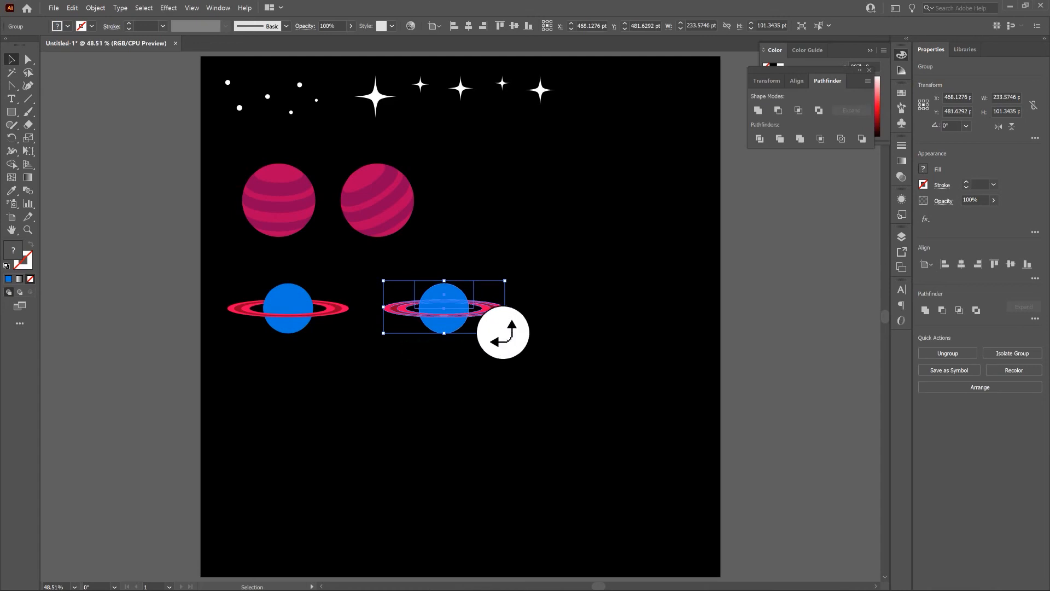
Step: Rotate the ringed planet copy about 51° counterclockwise and deselect it
{"action": "left_click_drag", "start_coordinate": [504, 333], "coordinate": [501, 280]}
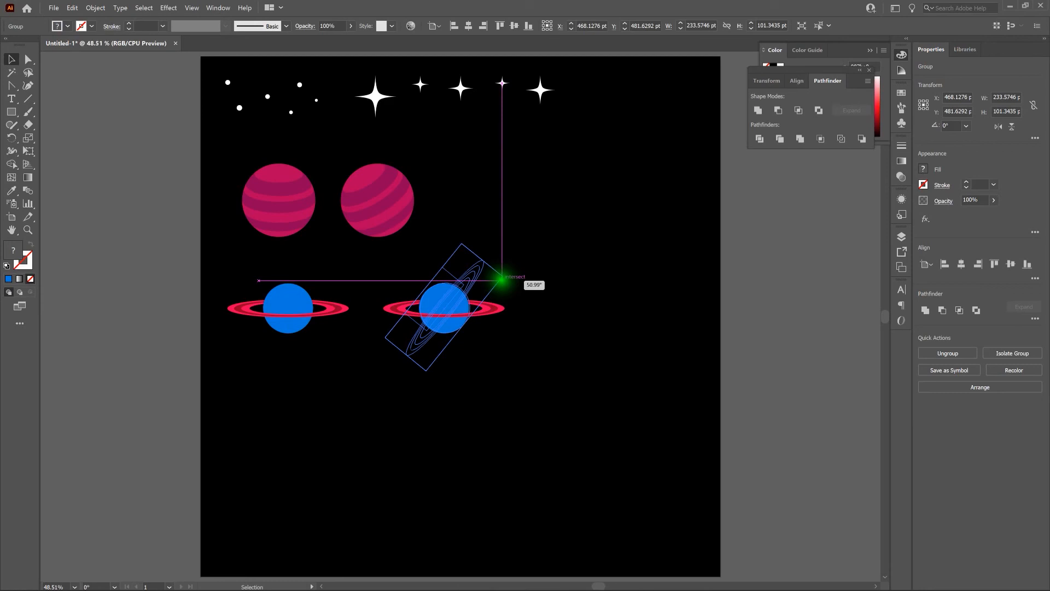
{"action": "left_click_drag", "start_coordinate": [501, 279], "coordinate": [500, 278]}
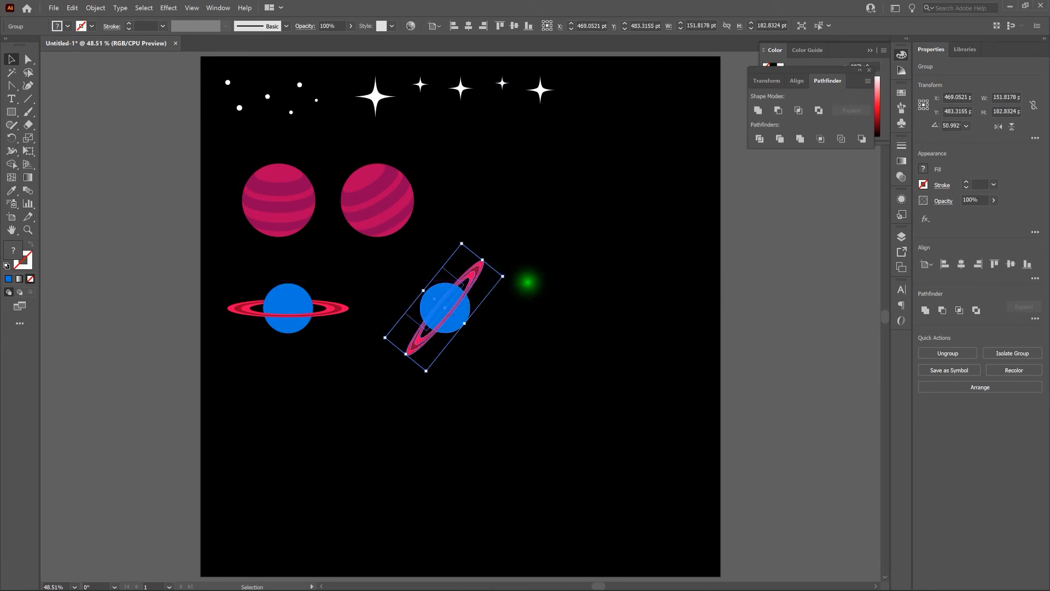
{"action": "left_click", "coordinate": [528, 282]}
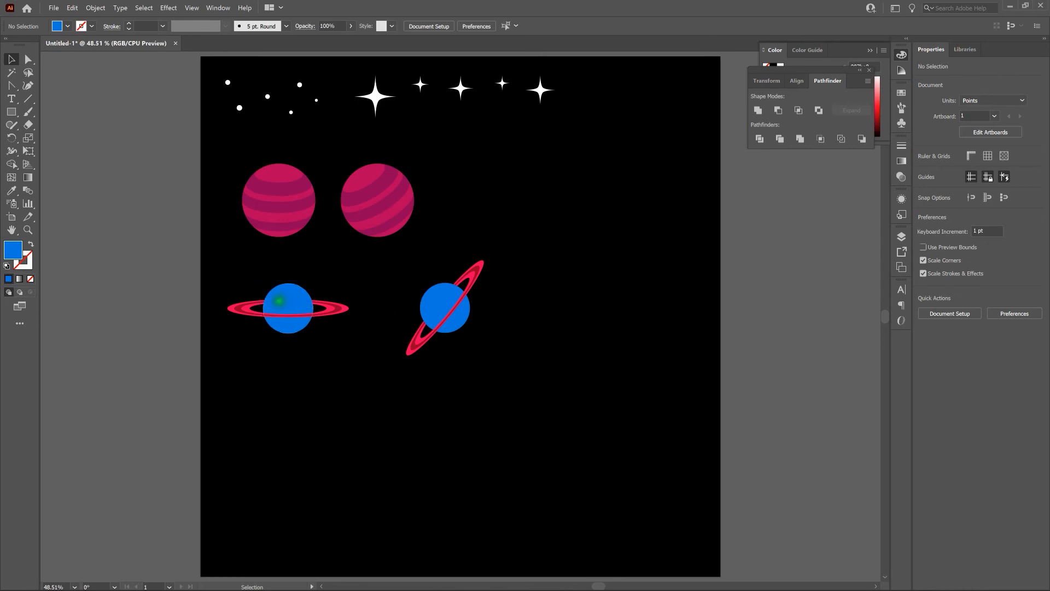
Step: Duplicate the horizontal ringed planet in place and shift the copy 280 pt straight down
{"action": "left_click", "coordinate": [279, 300]}
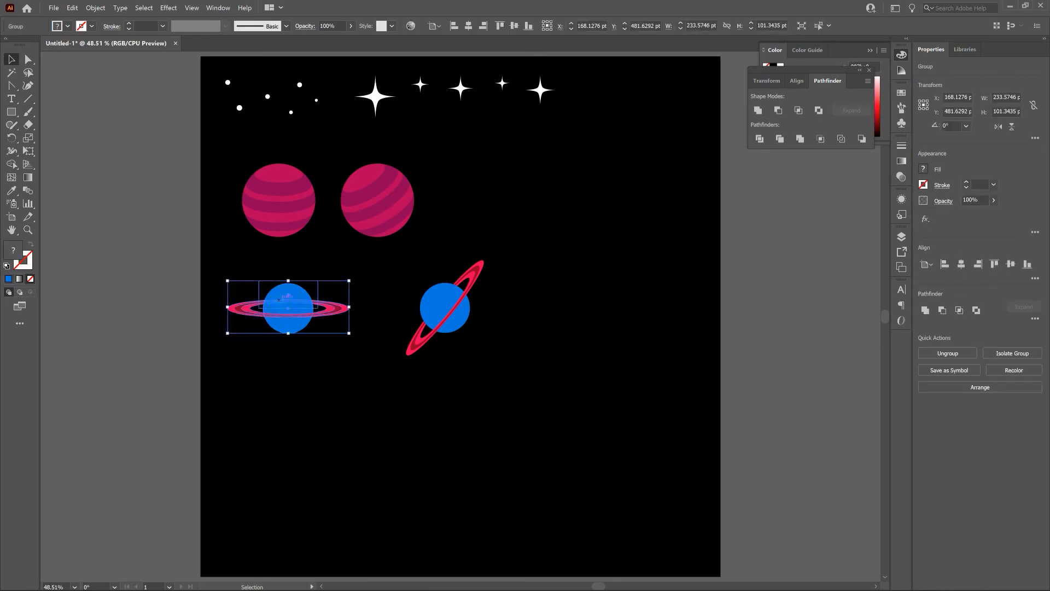
{"action": "key", "text": "ctrl+c"}
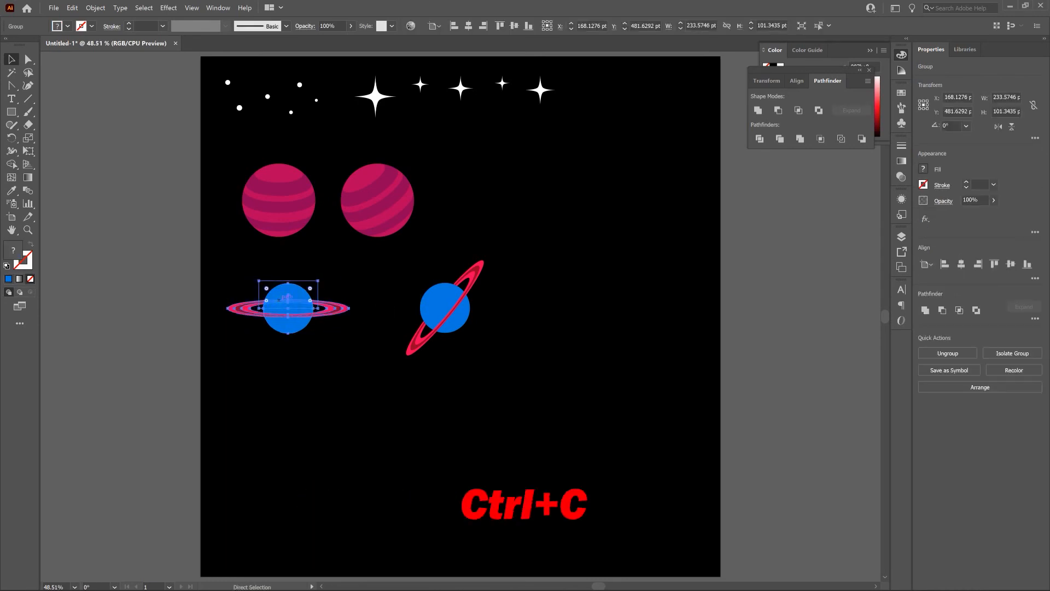
{"action": "key", "text": "ctrl+t"}
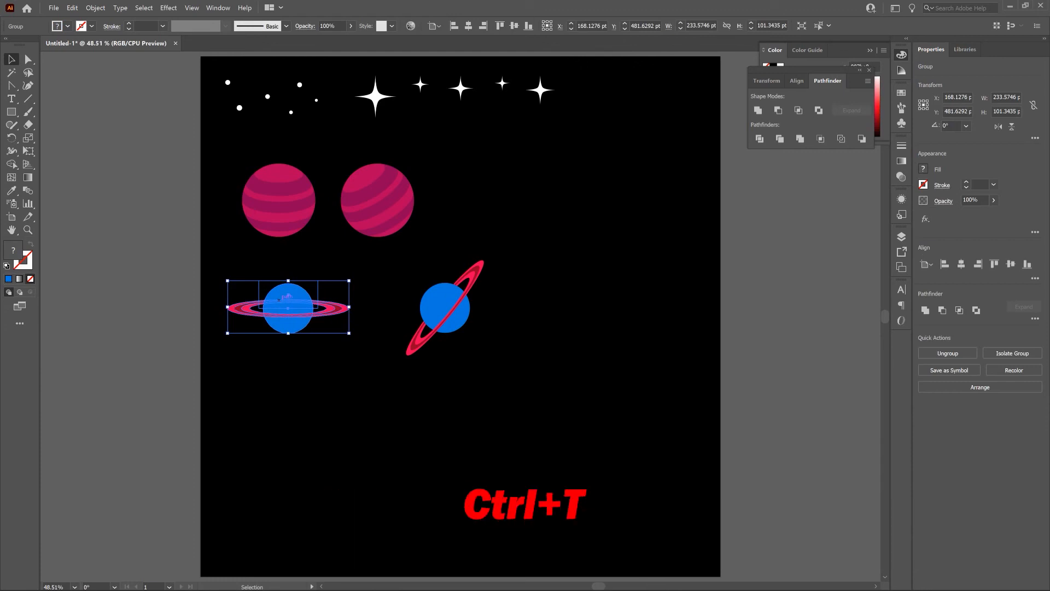
{"action": "key", "text": "shift+Down"}
{"action": "key", "text": "shift+Down"}
{"action": "key", "text": "shift+Down"}
{"action": "key", "text": "shift+Down"}
{"action": "key", "text": "shift+Down"}
{"action": "key", "text": "shift+Down"}
{"action": "key", "text": "shift+Down"}
{"action": "key", "text": "shift+Down"}
{"action": "key", "text": "shift+Down"}
{"action": "key", "text": "shift+Down"}
{"action": "key", "text": "shift+Down"}
{"action": "key", "text": "shift+Down"}
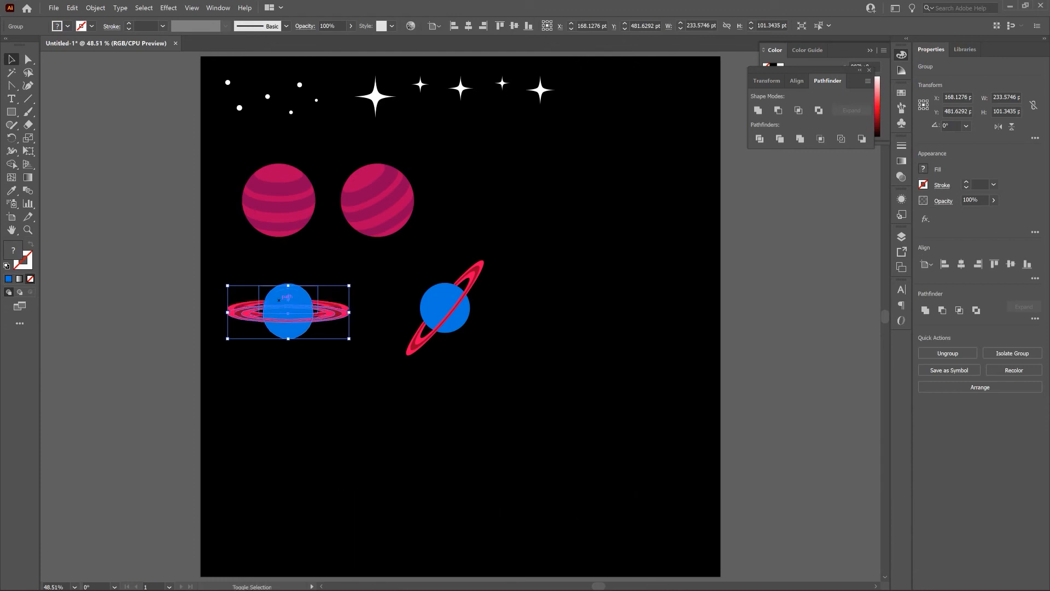
{"action": "key", "text": "shift+Down"}
{"action": "key", "text": "shift+Down"}
{"action": "key", "text": "shift+Down"}
{"action": "key", "text": "shift+Down"}
{"action": "key", "text": "shift+Down"}
{"action": "key", "text": "shift+Down"}
{"action": "key", "text": "shift+Down"}
{"action": "key", "text": "shift+Down"}
{"action": "key", "text": "shift+Down"}
{"action": "key", "text": "shift+Down"}
{"action": "key", "text": "shift+Down"}
{"action": "key", "text": "shift+Down"}
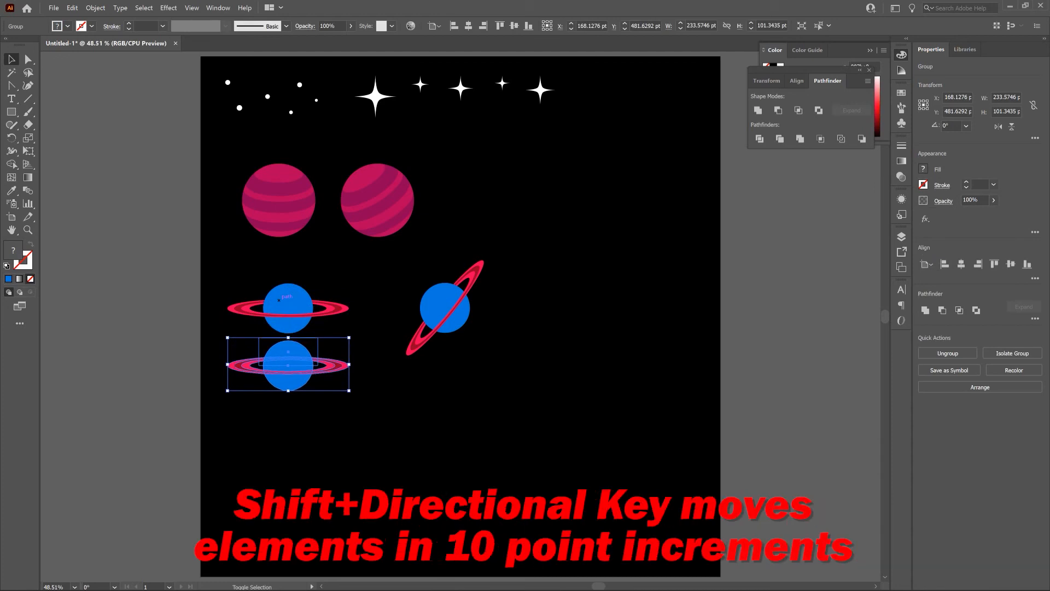
{"action": "key", "text": "shift+Down"}
{"action": "key", "text": "shift+Down"}
{"action": "key", "text": "shift+Down"}
{"action": "key", "text": "shift+Down"}
{"action": "key", "text": "shift+Down"}
{"action": "key", "text": "shift+Down"}
{"action": "key", "text": "shift+Down"}
{"action": "key", "text": "shift+Down"}
{"action": "key", "text": "shift+Down"}
{"action": "key", "text": "shift+Down"}
{"action": "key", "text": "shift+Down"}
{"action": "key", "text": "shift+Down"}
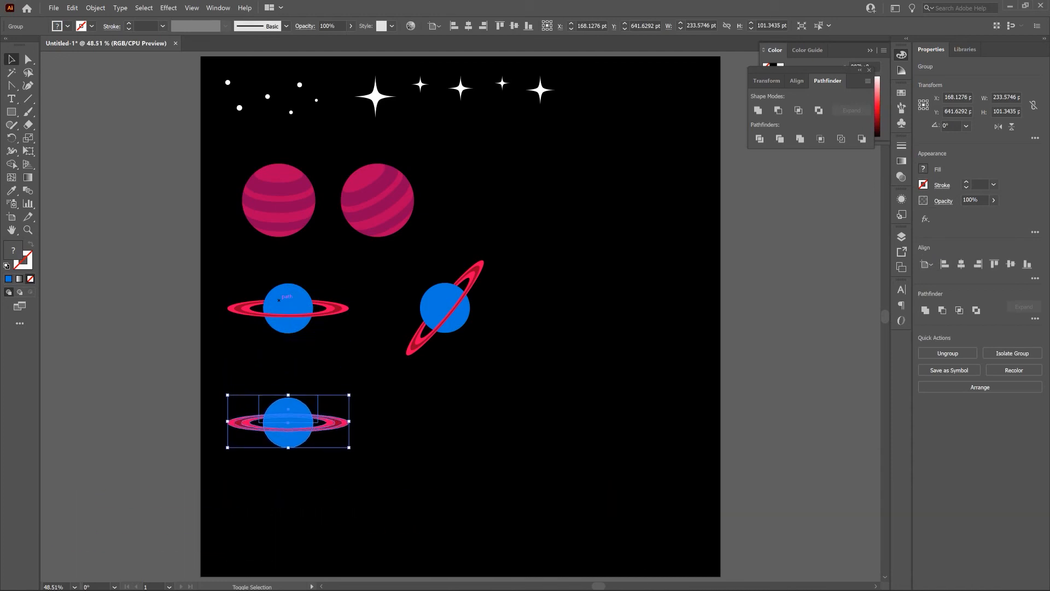
{"action": "key", "text": "shift+Down"}
{"action": "key", "text": "shift+Down"}
{"action": "key", "text": "shift+Down"}
{"action": "key", "text": "shift+Down"}
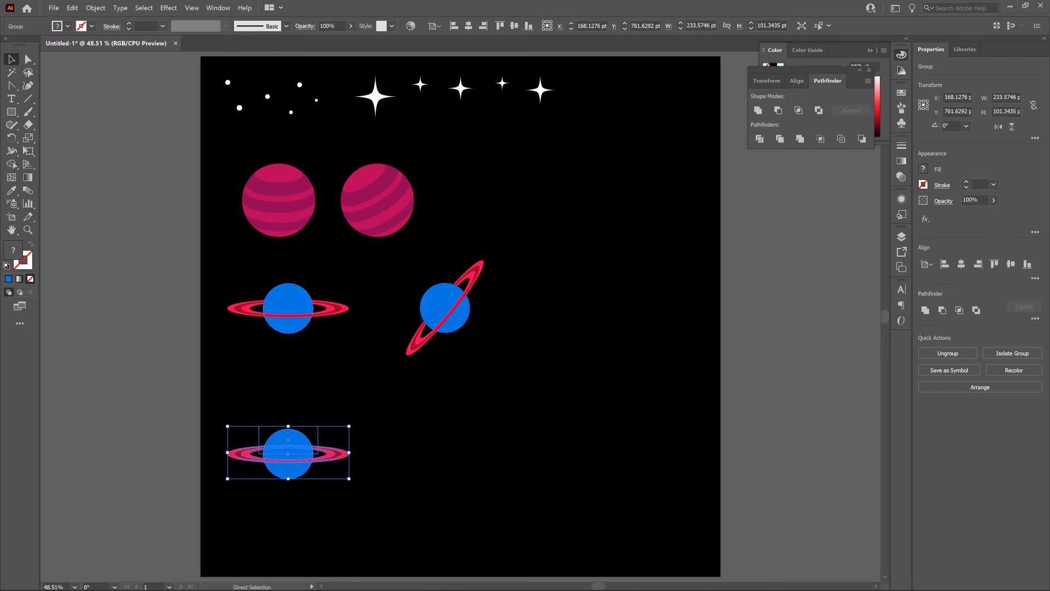
Step: Ungroup the lower horizontal ringed planet copy into its separate parts and deselect them
{"action": "key", "text": "ctrl+plus"}
{"action": "key", "text": "ctrl+plus"}
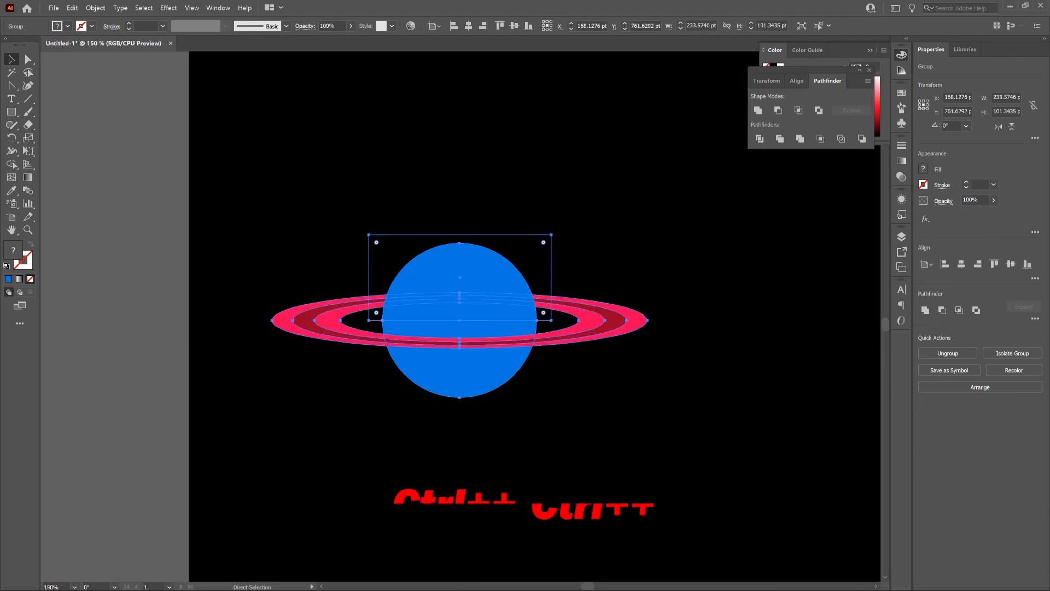
{"action": "key", "text": "ctrl+plus"}
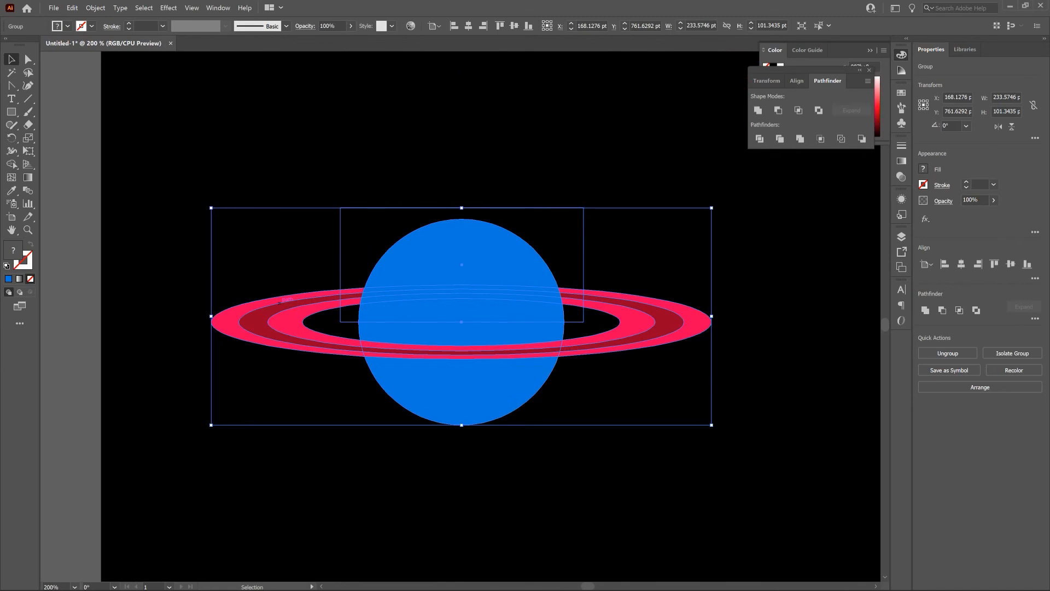
{"action": "right_click", "coordinate": [431, 258]}
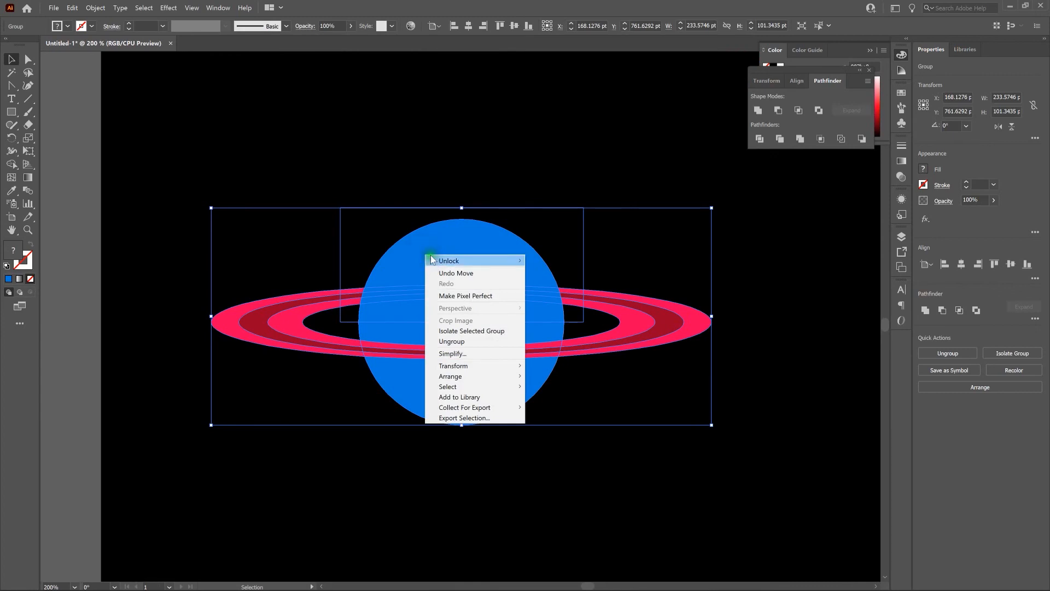
{"action": "left_click", "coordinate": [471, 340]}
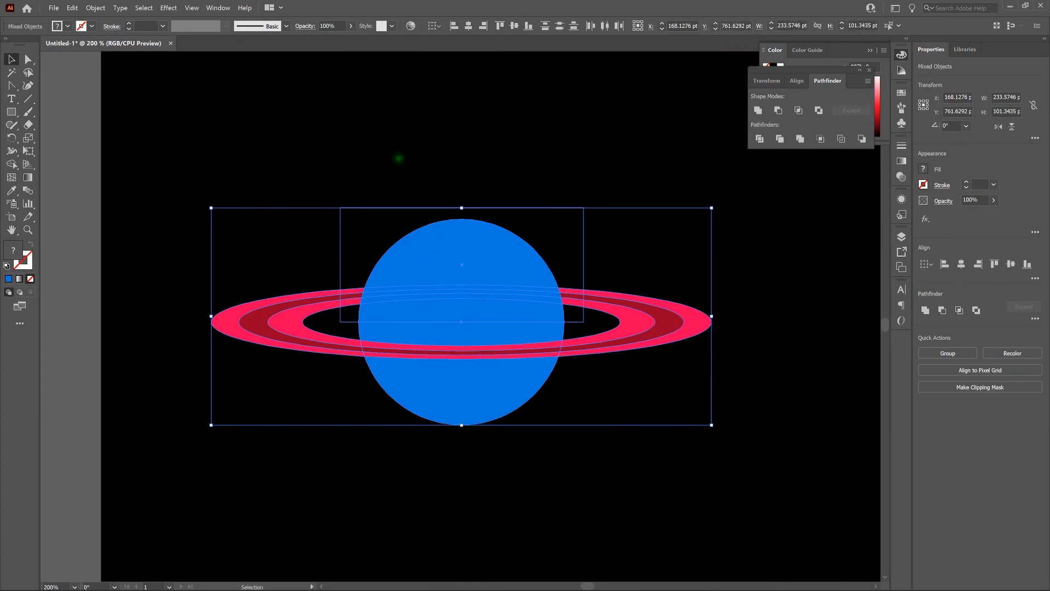
{"action": "key", "text": "shift+ctrl+g"}
{"action": "left_click", "coordinate": [396, 157]}
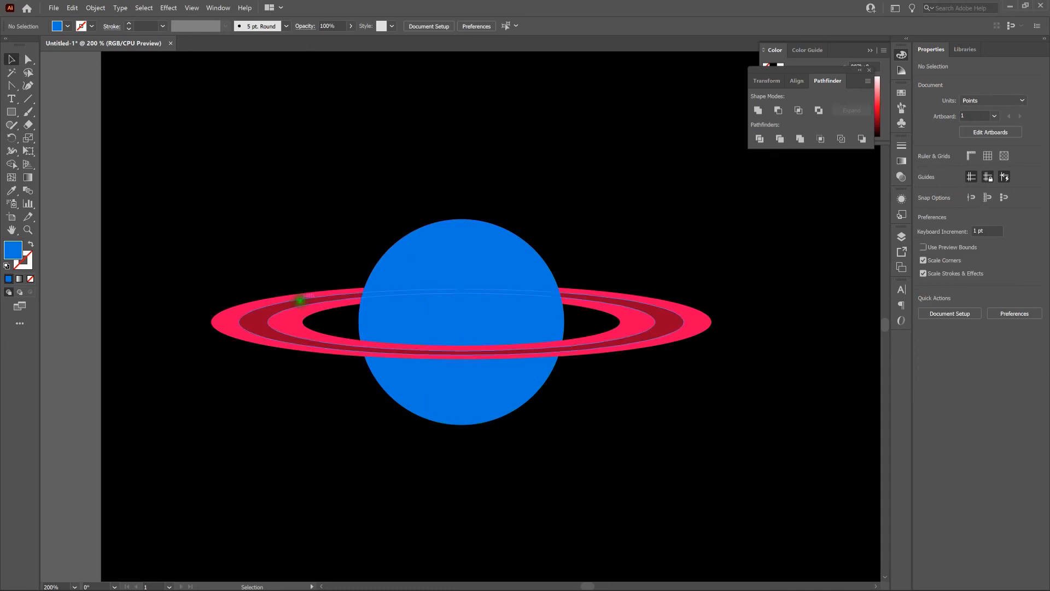
Step: Add a new 6 pt stroke to the ring group of the lower planet as a group appearance
{"action": "left_click", "coordinate": [286, 304]}
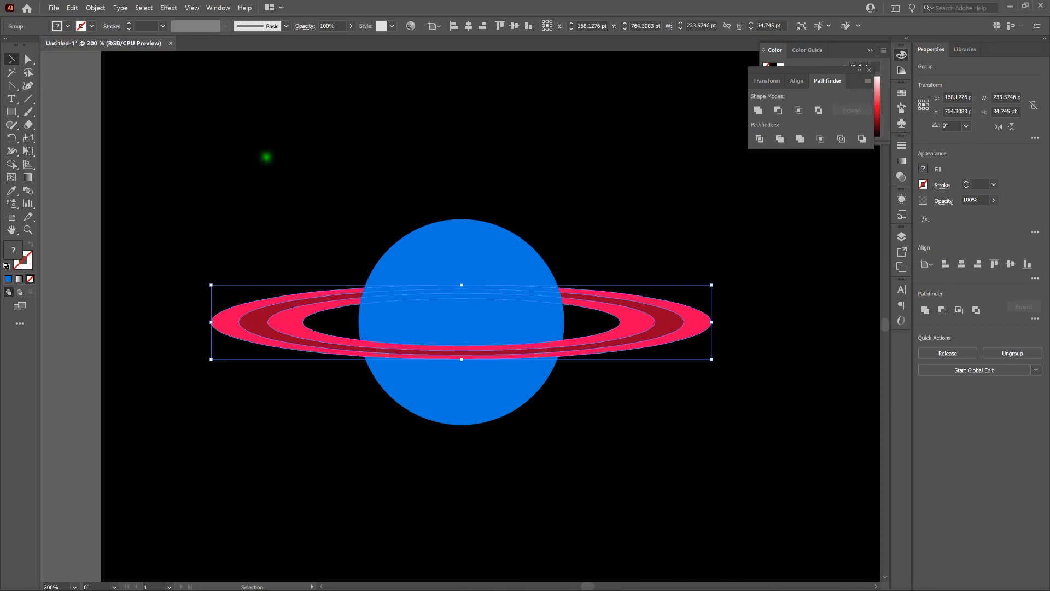
{"action": "left_click", "coordinate": [226, 9]}
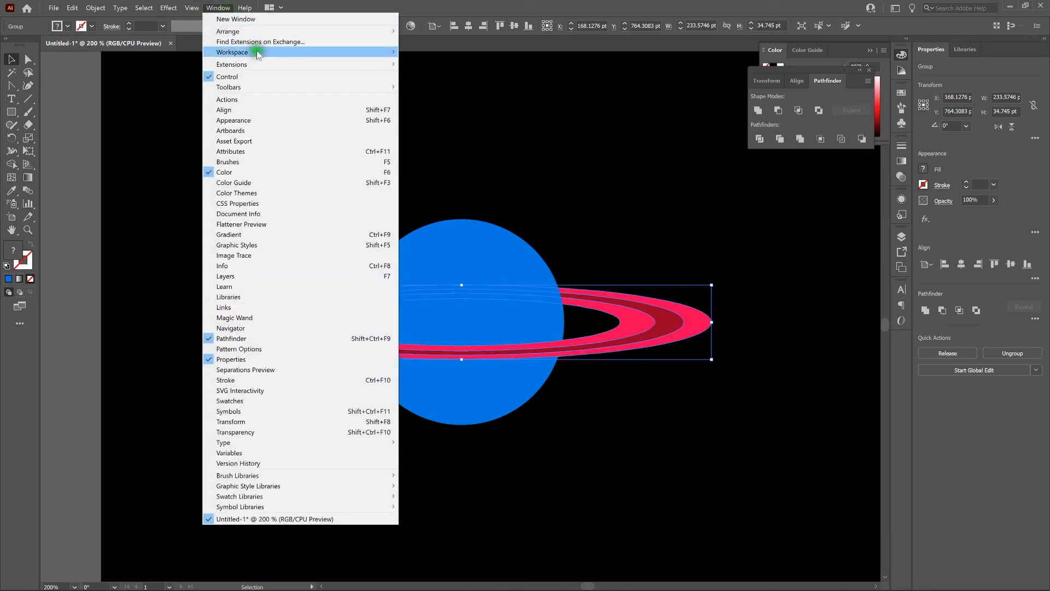
{"action": "left_click", "coordinate": [277, 120]}
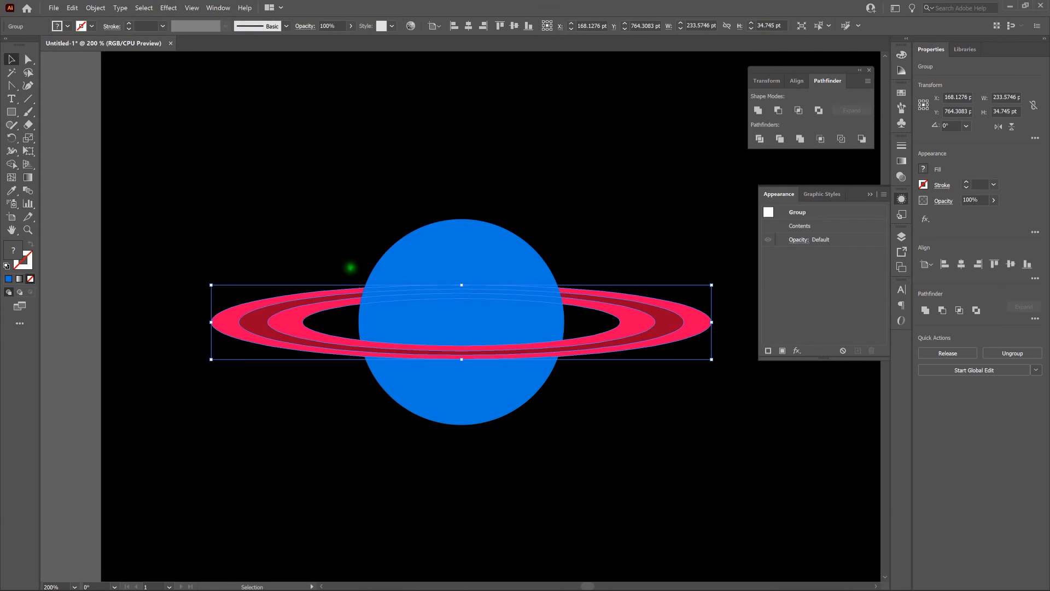
{"action": "left_click", "coordinate": [769, 351]}
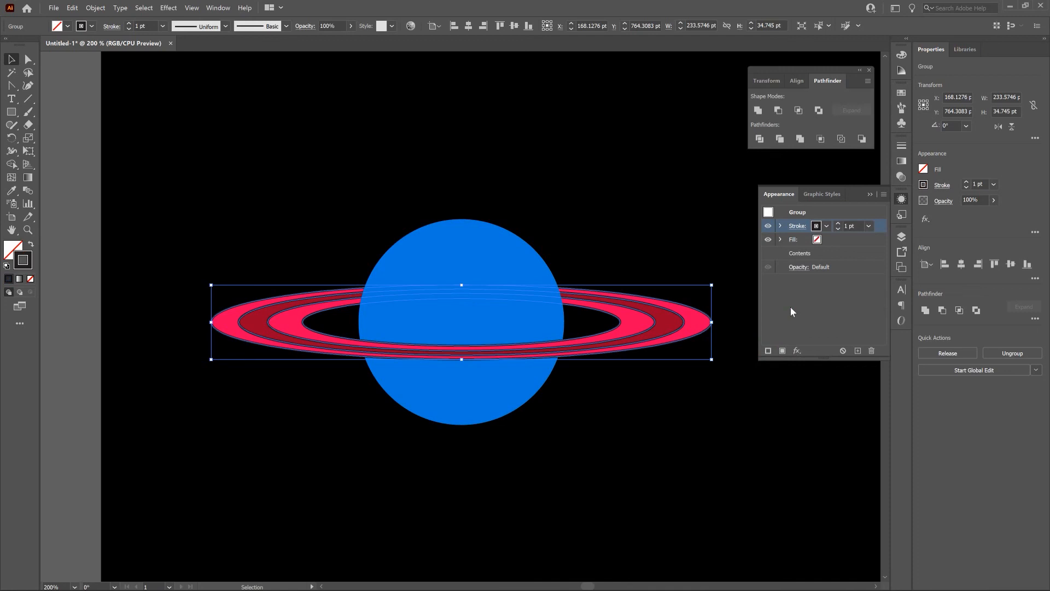
{"action": "left_click", "coordinate": [839, 223]}
{"action": "left_click", "coordinate": [840, 223]}
{"action": "left_click", "coordinate": [840, 223]}
{"action": "left_click", "coordinate": [839, 223]}
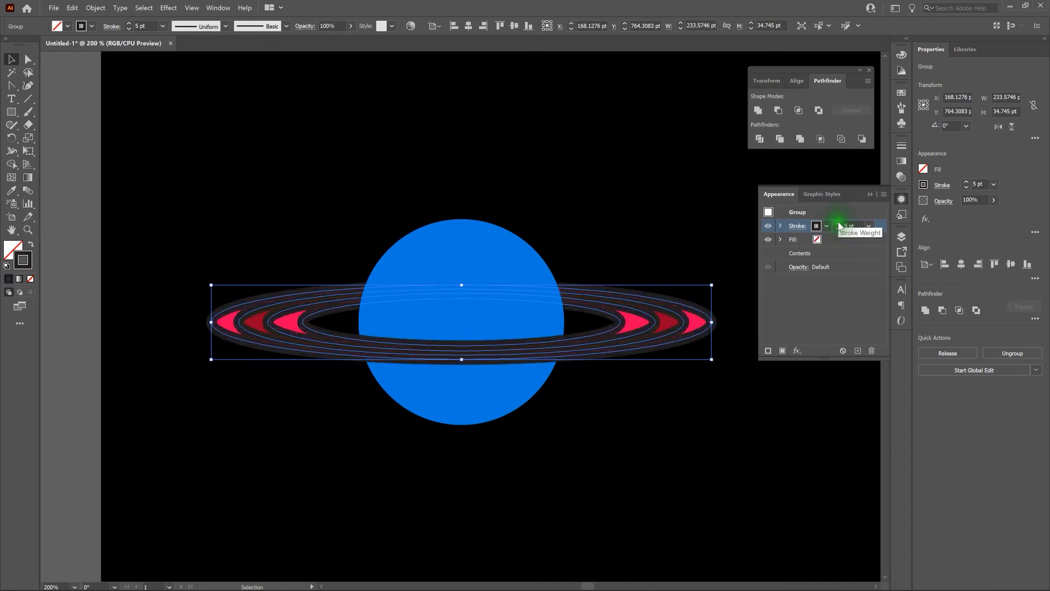
{"action": "left_click", "coordinate": [840, 223]}
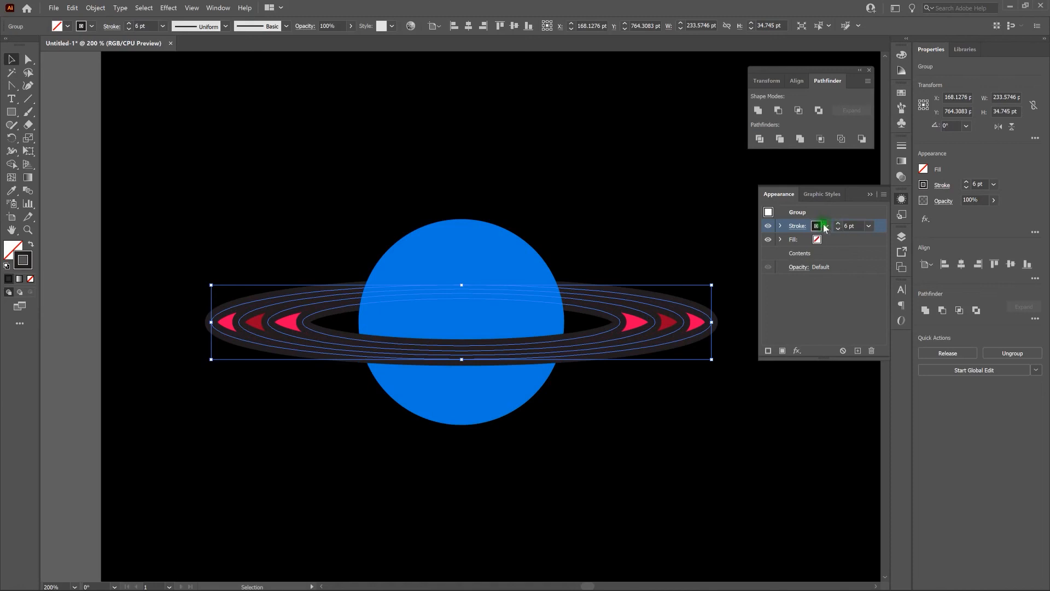
Step: Color the ring group's stroke black (000000), move it below the group's contents and deselect the rings
{"action": "left_click", "coordinate": [817, 226], "text": "shift"}
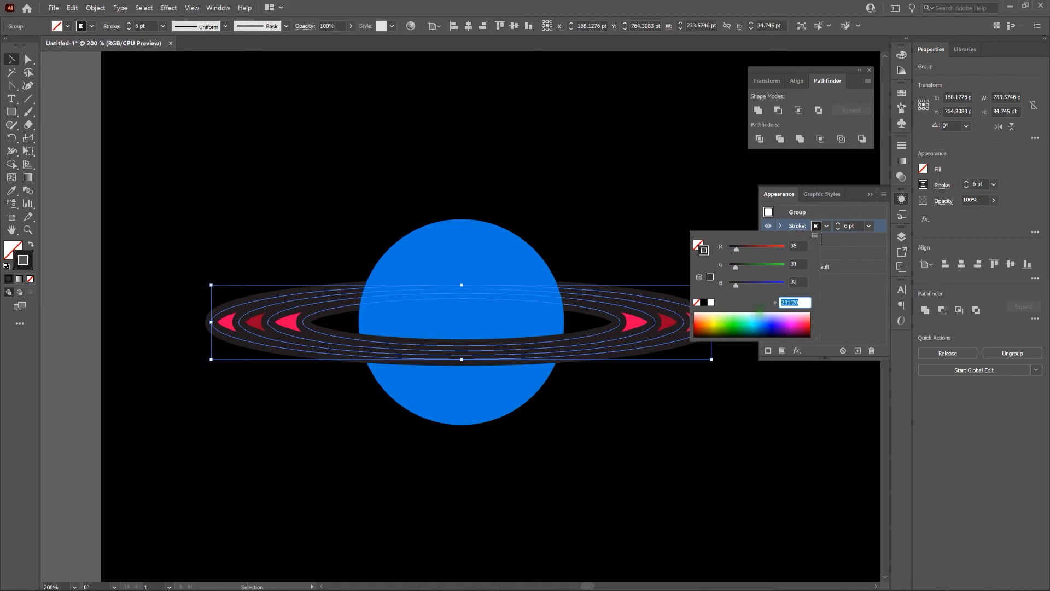
{"action": "left_click_drag", "start_coordinate": [757, 314], "coordinate": [742, 340]}
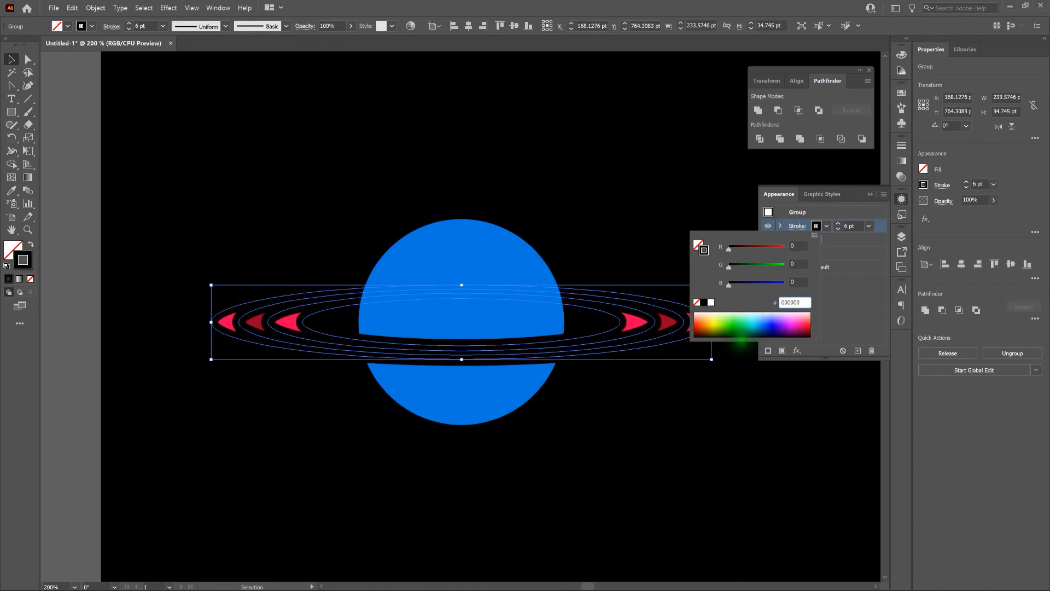
{"action": "left_click", "coordinate": [835, 336]}
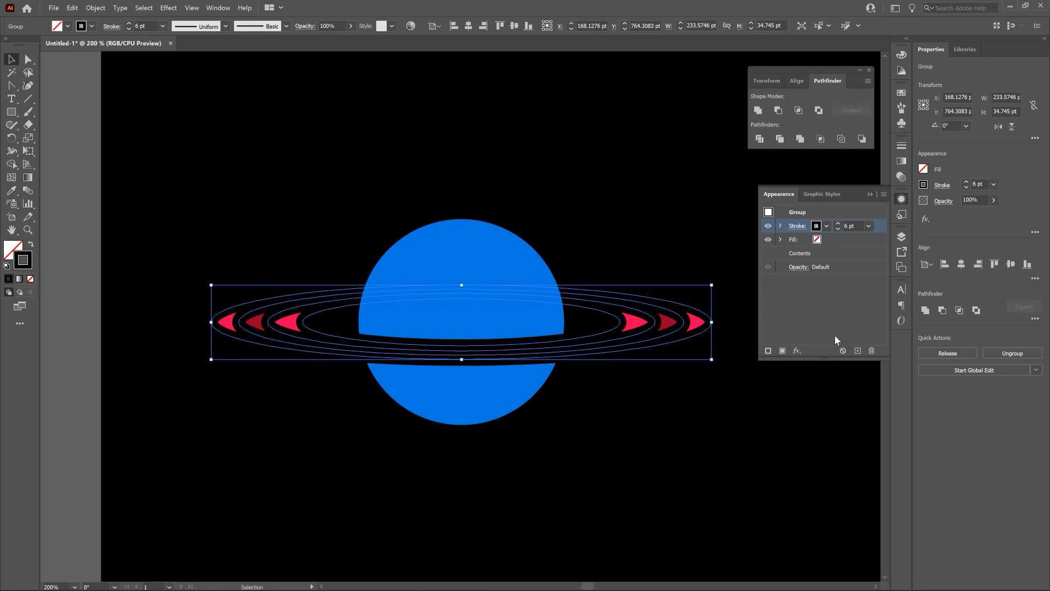
{"action": "left_click", "coordinate": [829, 310]}
{"action": "left_click", "coordinate": [865, 228]}
{"action": "left_click_drag", "start_coordinate": [866, 228], "coordinate": [863, 257]}
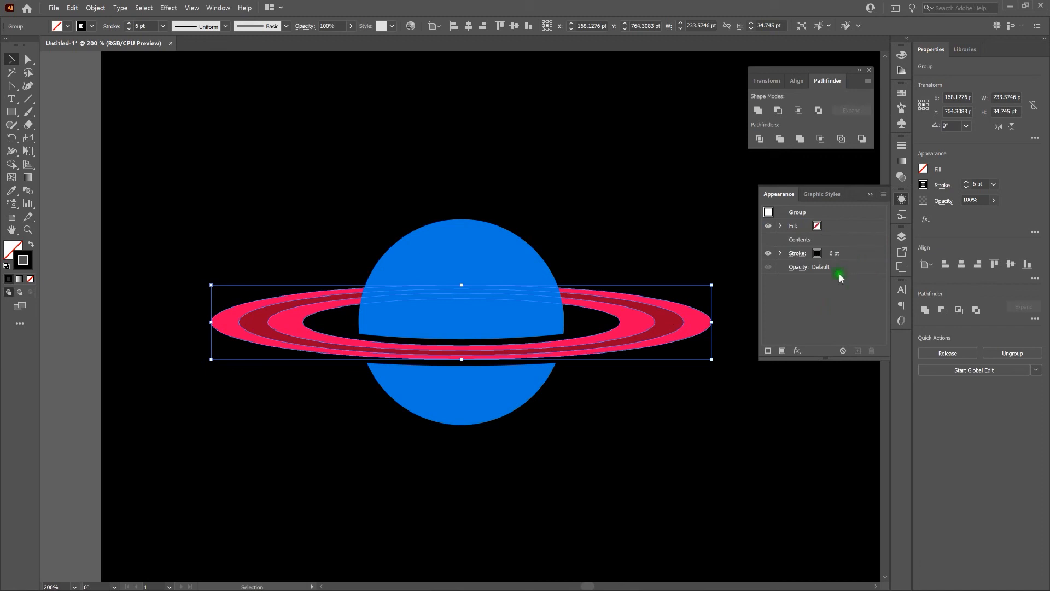
{"action": "left_click", "coordinate": [786, 389]}
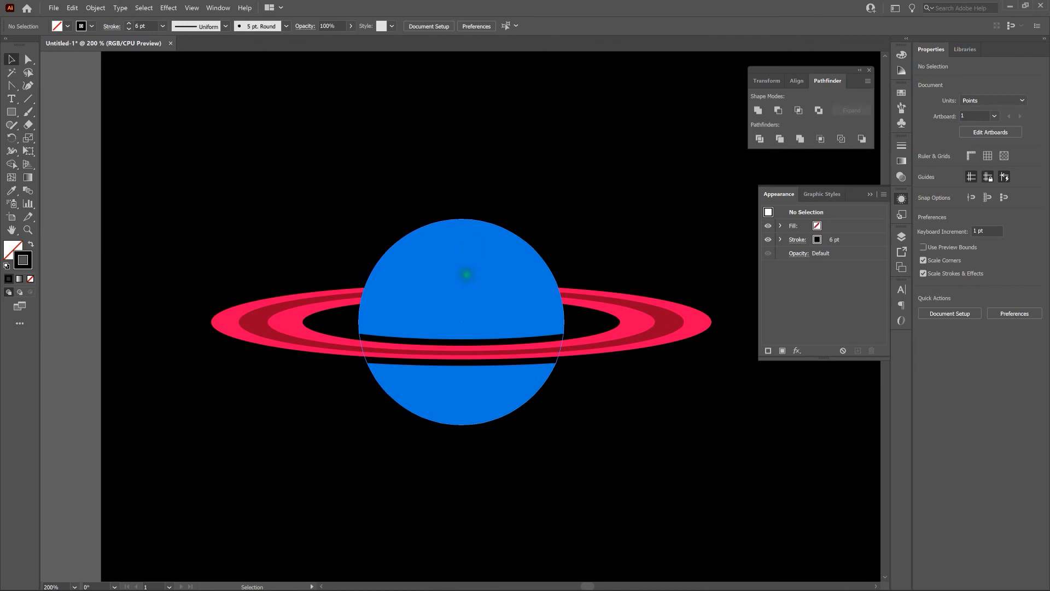
Step: Add a new 6 pt stroke to the clip group forming the planet's upper half
{"action": "left_click", "coordinate": [466, 275]}
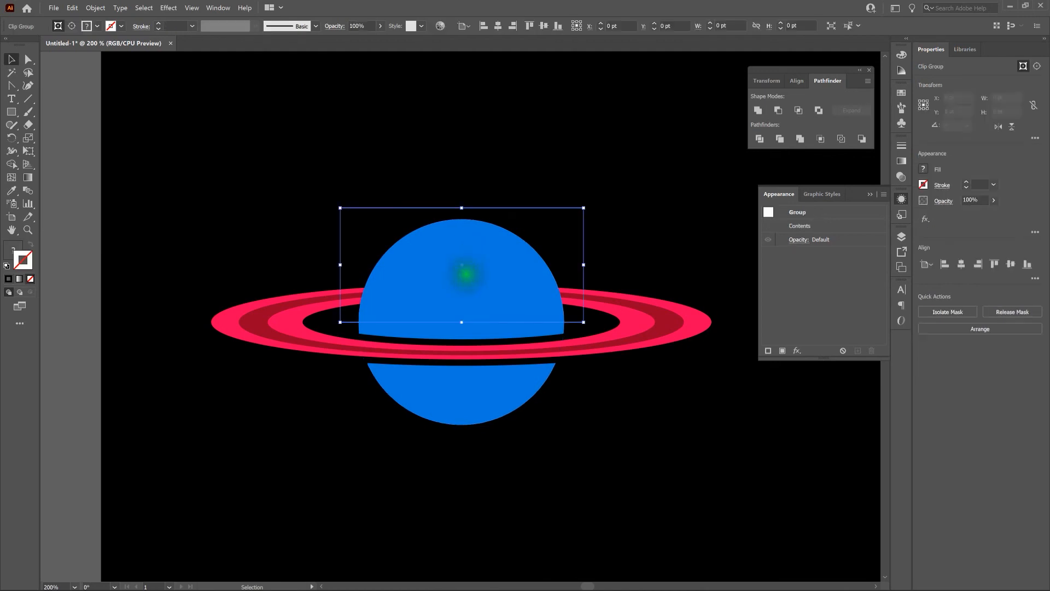
{"action": "left_click", "coordinate": [768, 351]}
{"action": "left_click", "coordinate": [837, 224]}
{"action": "left_click", "coordinate": [837, 224]}
{"action": "left_click", "coordinate": [838, 223]}
{"action": "left_click", "coordinate": [838, 224]}
{"action": "left_click", "coordinate": [838, 224]}
{"action": "left_click", "coordinate": [838, 224]}
{"action": "left_click", "coordinate": [839, 229]}
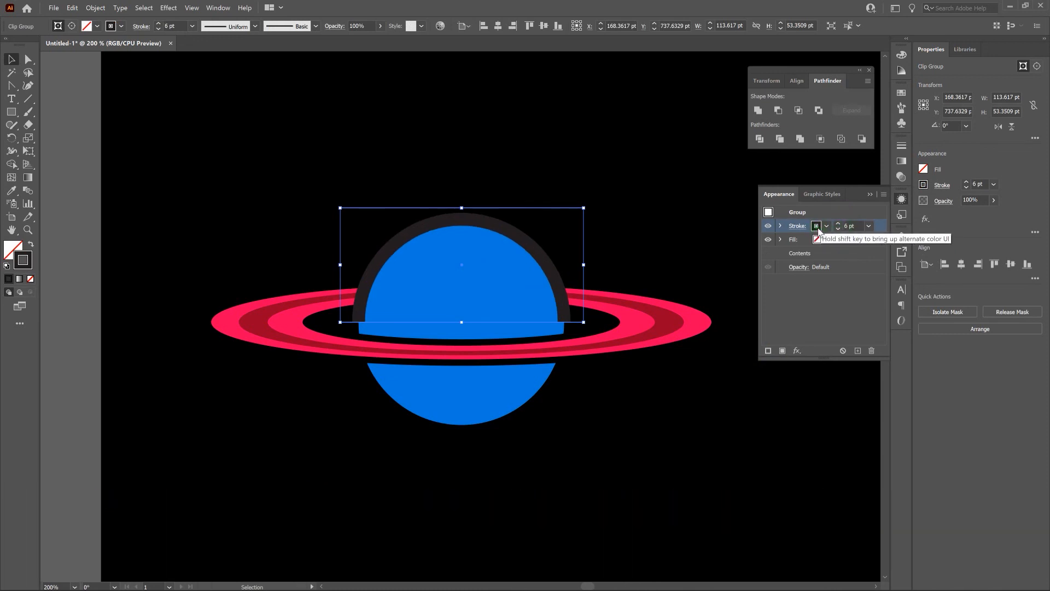
Step: Color the clip group's stroke black (000000), move it below the group's contents and deselect the group
{"action": "left_click", "coordinate": [817, 227], "text": "shift"}
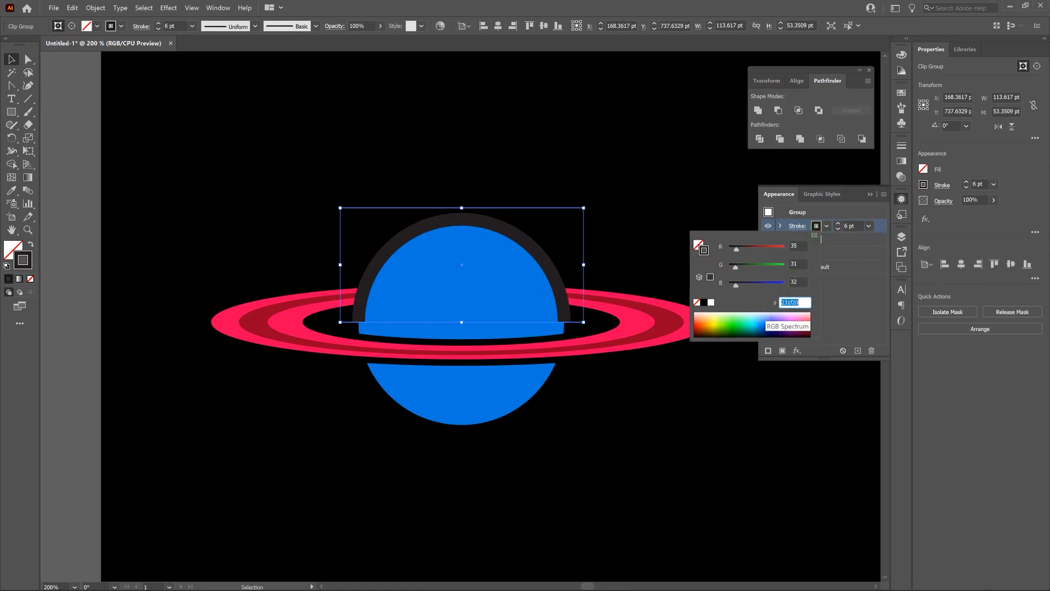
{"action": "left_click_drag", "start_coordinate": [761, 320], "coordinate": [756, 341]}
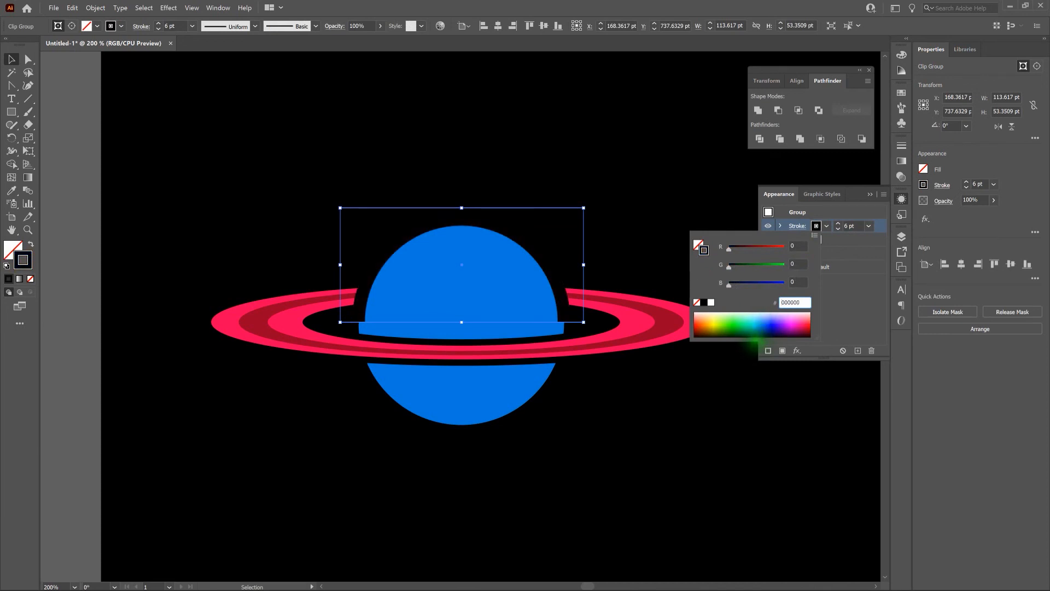
{"action": "left_click", "coordinate": [844, 328]}
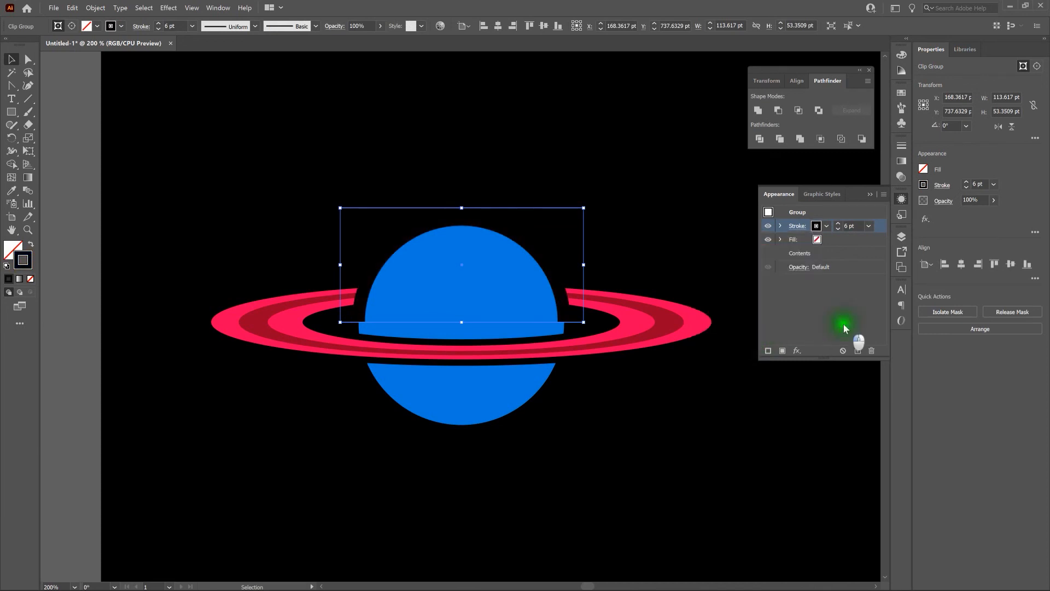
{"action": "left_click", "coordinate": [845, 318]}
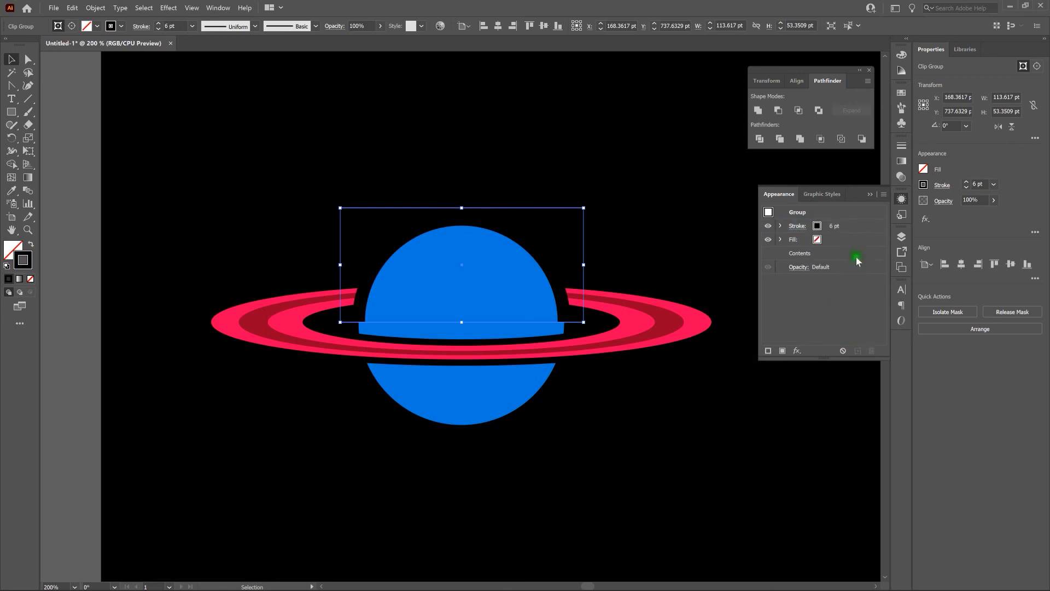
{"action": "left_click_drag", "start_coordinate": [859, 224], "coordinate": [856, 258]}
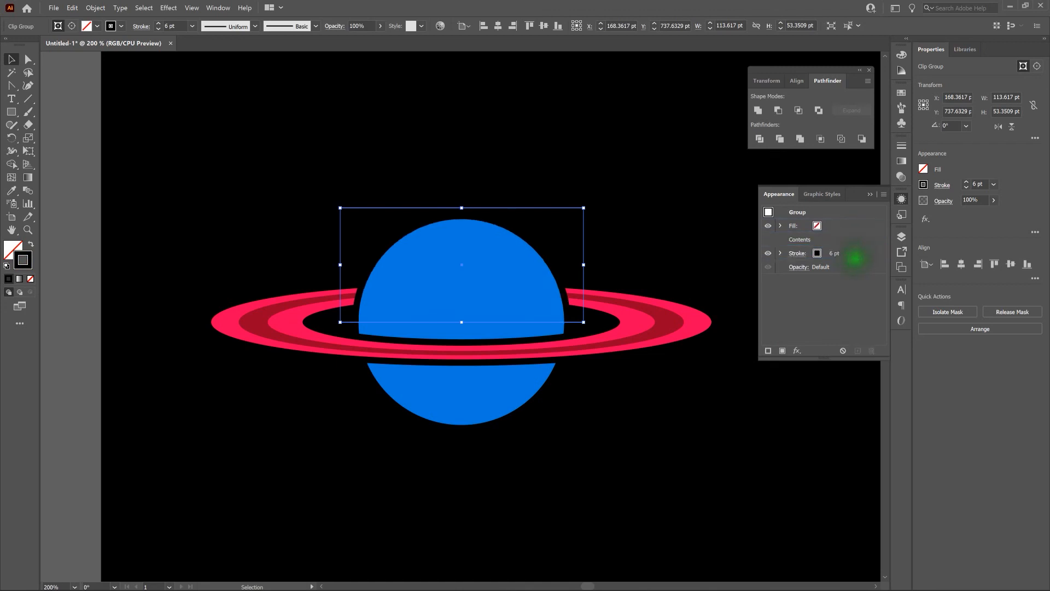
{"action": "left_click", "coordinate": [705, 243]}
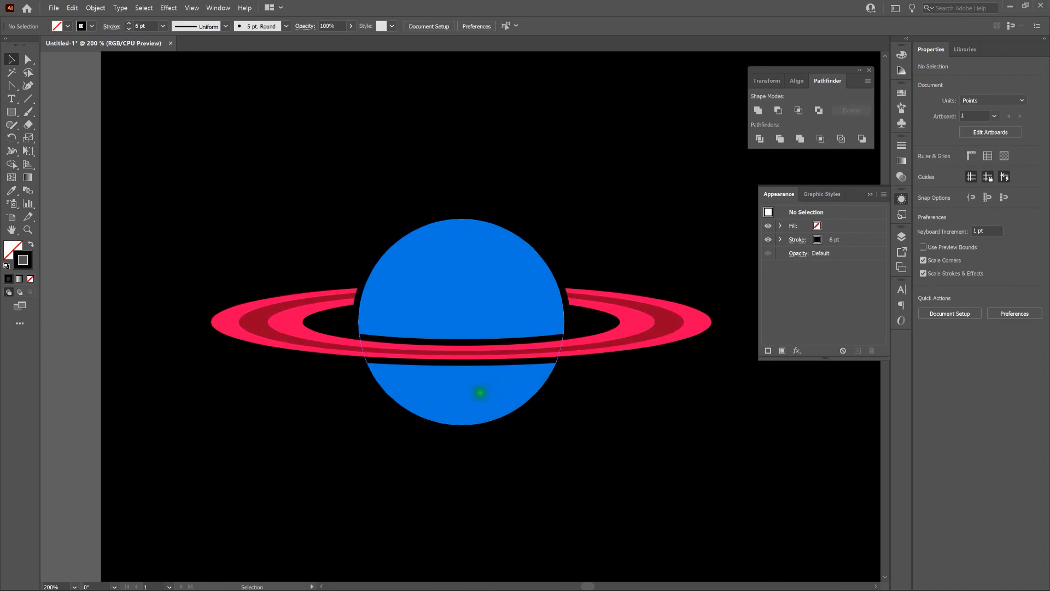
Step: Give the full blue circle behind the rings a 6 pt black (000000) stroke
{"action": "left_click", "coordinate": [479, 394]}
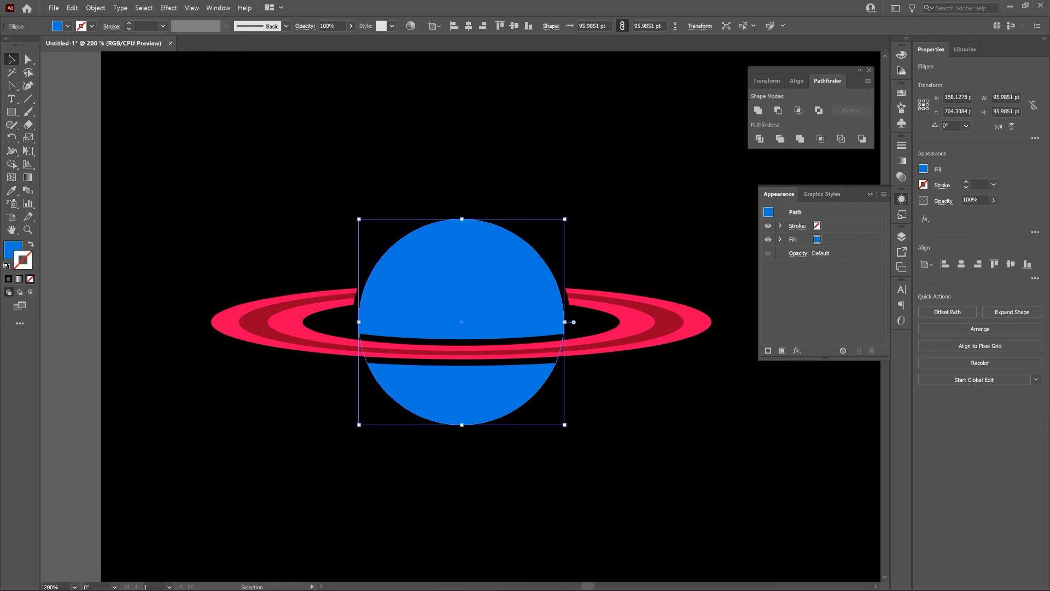
{"action": "left_click", "coordinate": [817, 226]}
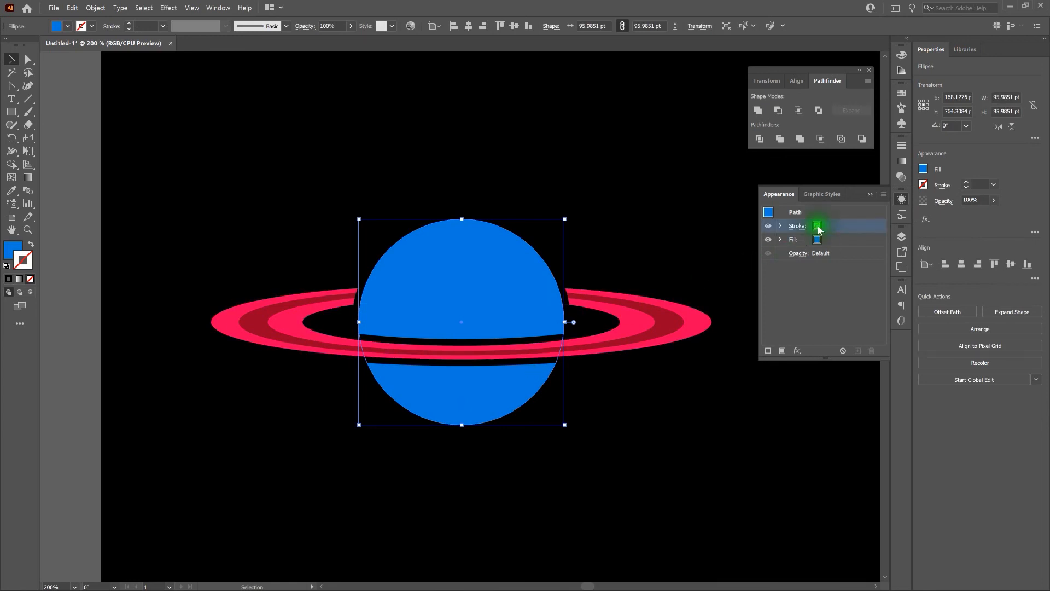
{"action": "left_click", "coordinate": [840, 227]}
{"action": "scroll", "coordinate": [840, 226], "scroll_direction": "up", "scroll_amount": 6}
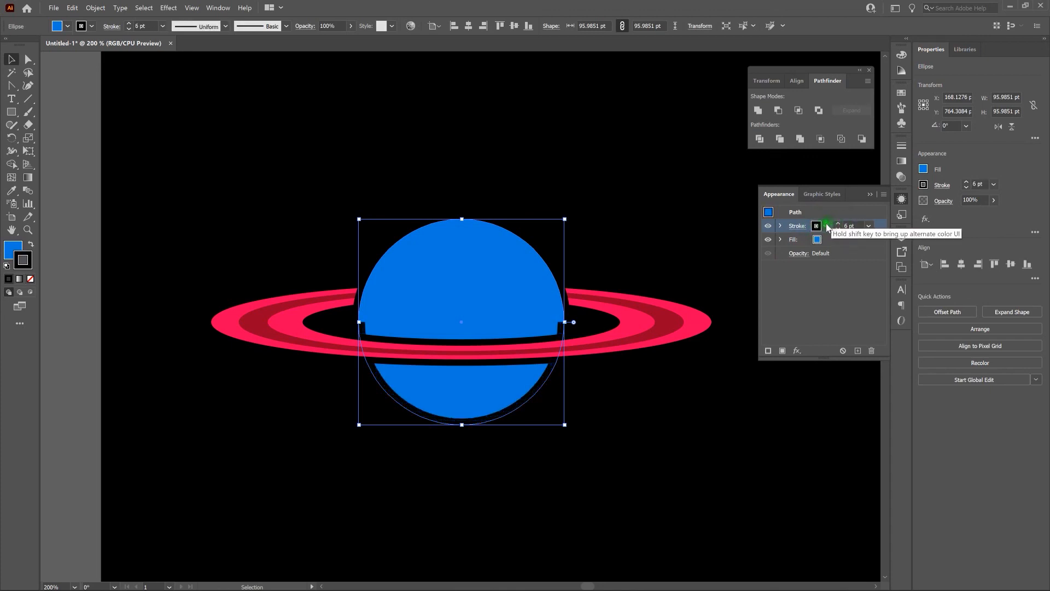
{"action": "left_click", "coordinate": [817, 226]}
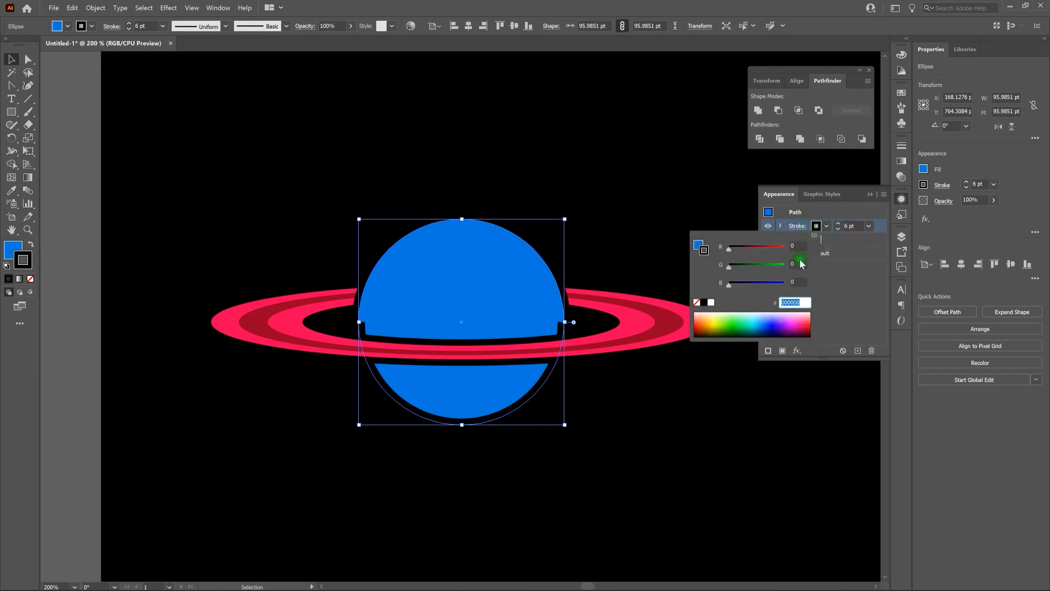
{"action": "left_click", "coordinate": [842, 304]}
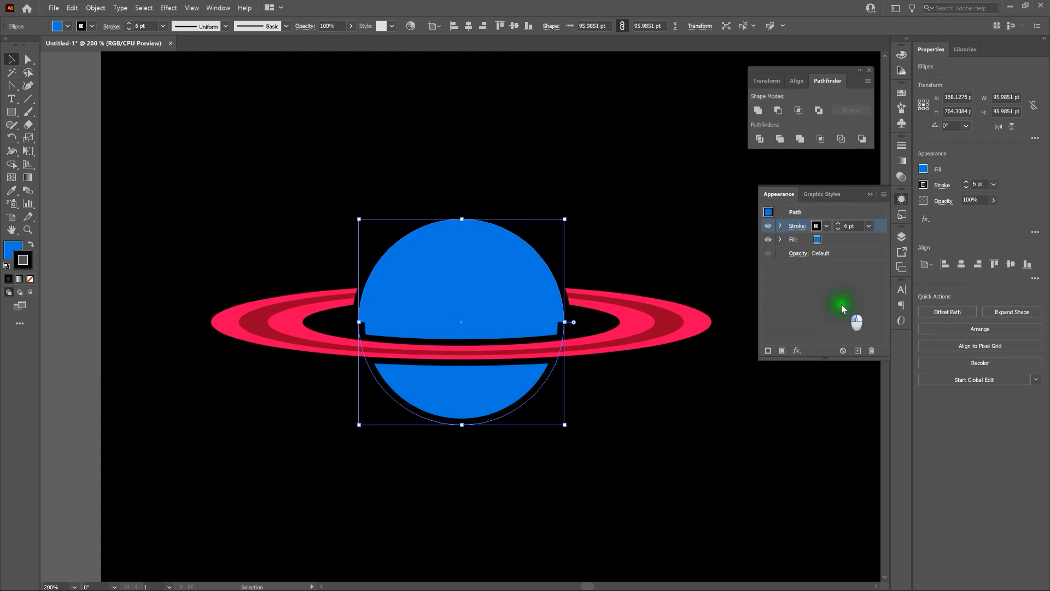
{"action": "left_click", "coordinate": [841, 304]}
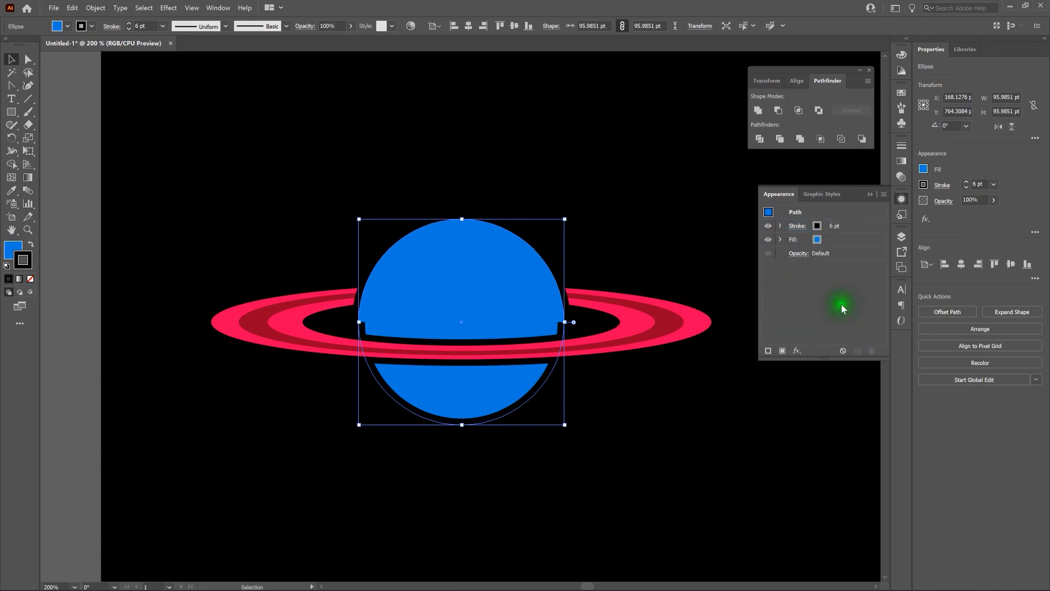
Step: Move the blue circle's stroke beneath its fill and deselect the circle
{"action": "left_click", "coordinate": [859, 226]}
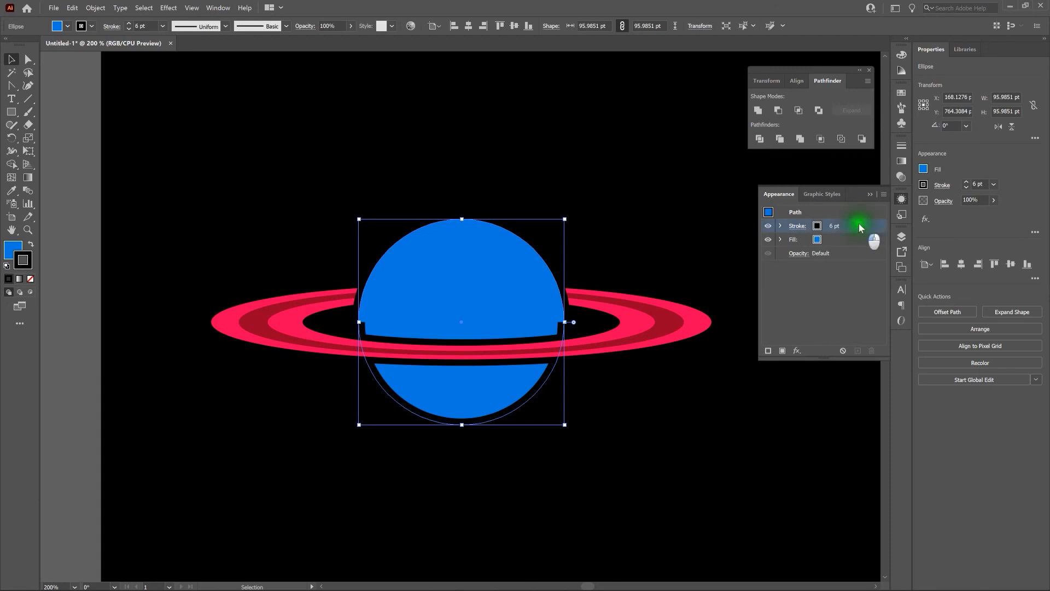
{"action": "left_click_drag", "start_coordinate": [860, 226], "coordinate": [856, 240]}
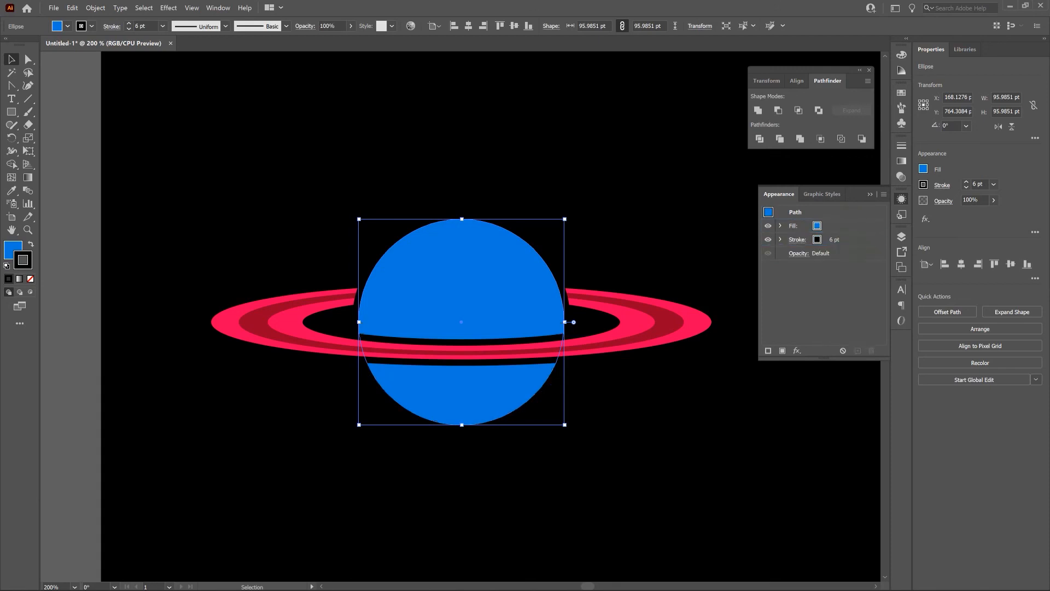
{"action": "left_click", "coordinate": [693, 275]}
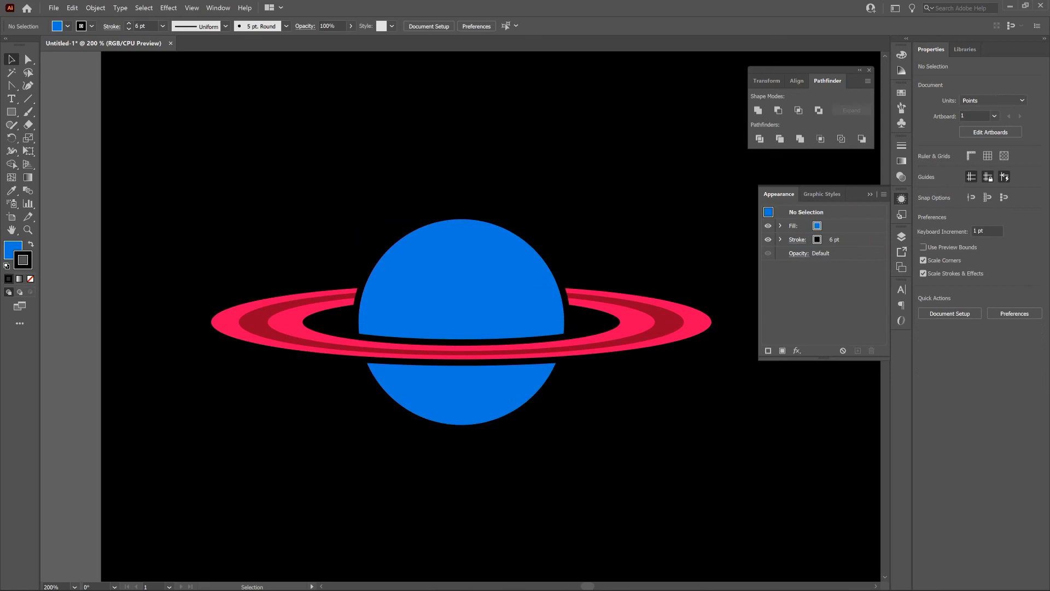
Step: Group the blue planet halves and pink rings of the gapped ringed planet into one object
{"action": "left_click_drag", "start_coordinate": [160, 157], "coordinate": [736, 452]}
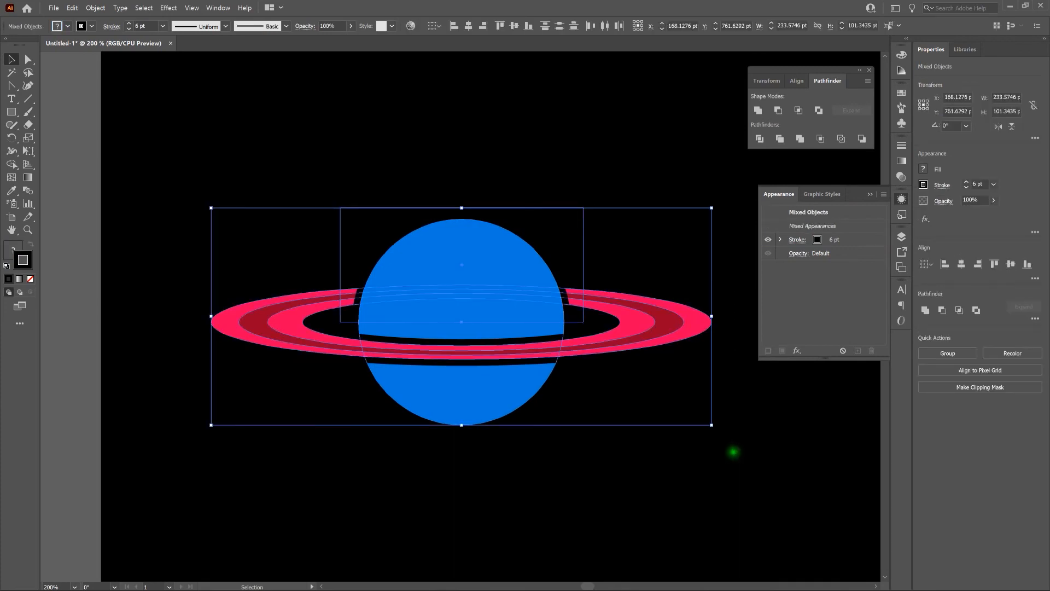
{"action": "left_click", "coordinate": [95, 8]}
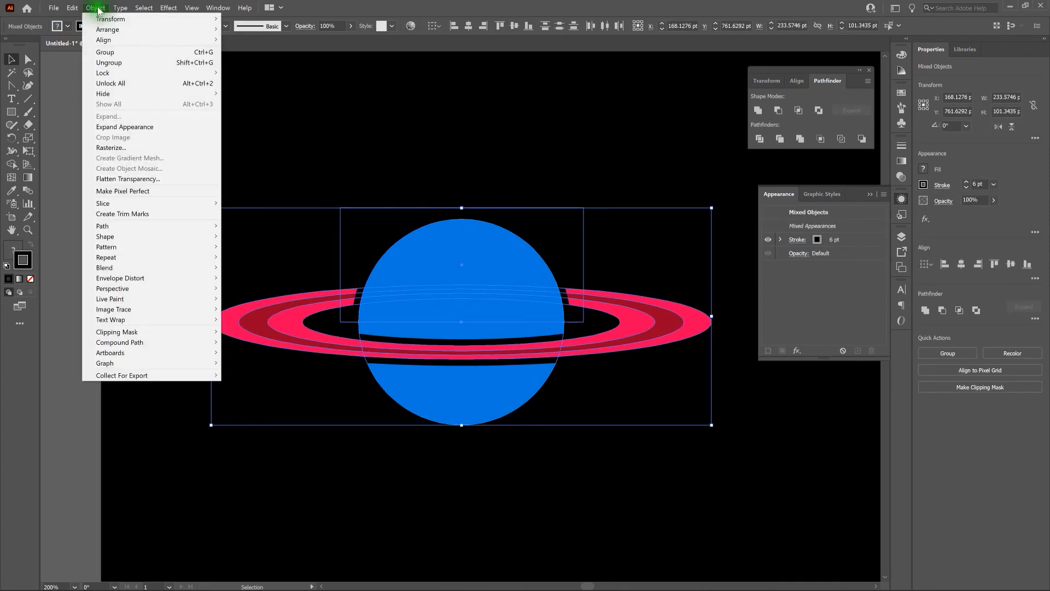
{"action": "left_click", "coordinate": [115, 50]}
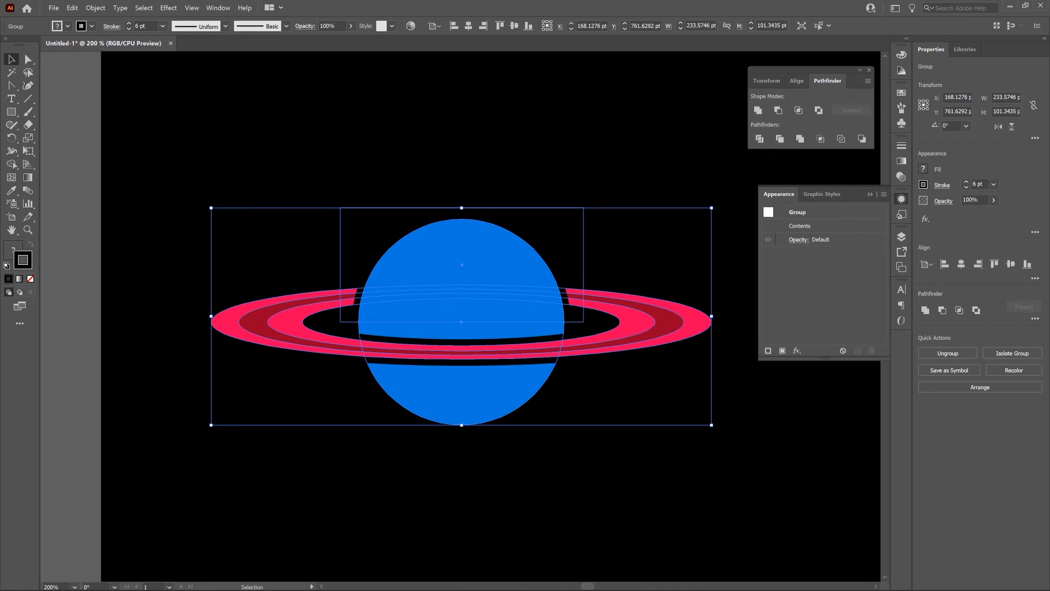
Step: Expand the planet group's appearance, expand its fills and strokes into shapes, and deselect it
{"action": "left_click", "coordinate": [95, 8]}
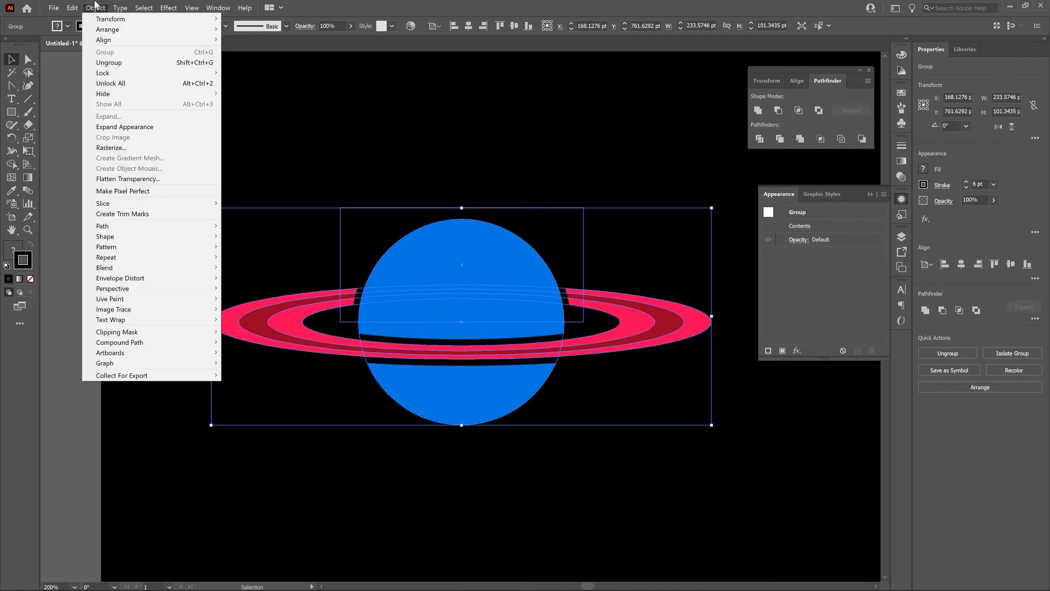
{"action": "left_click", "coordinate": [164, 126]}
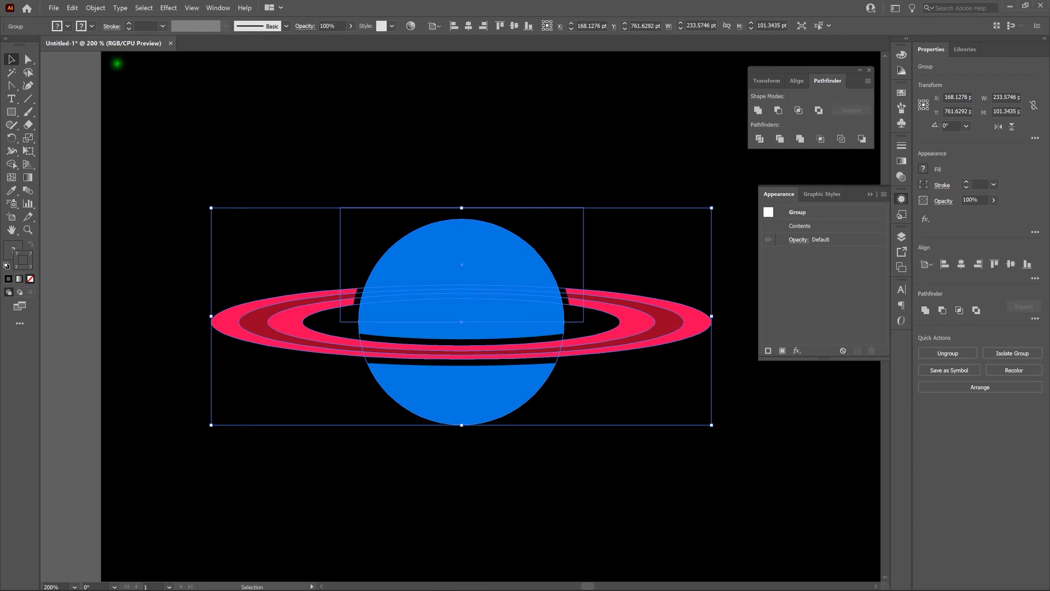
{"action": "left_click", "coordinate": [95, 8]}
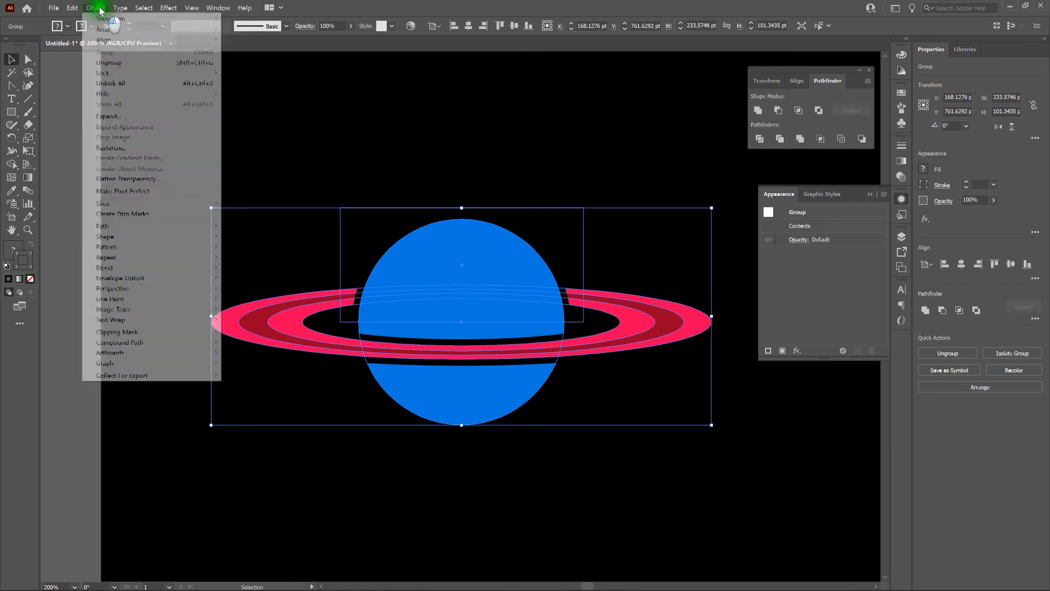
{"action": "left_click", "coordinate": [130, 117]}
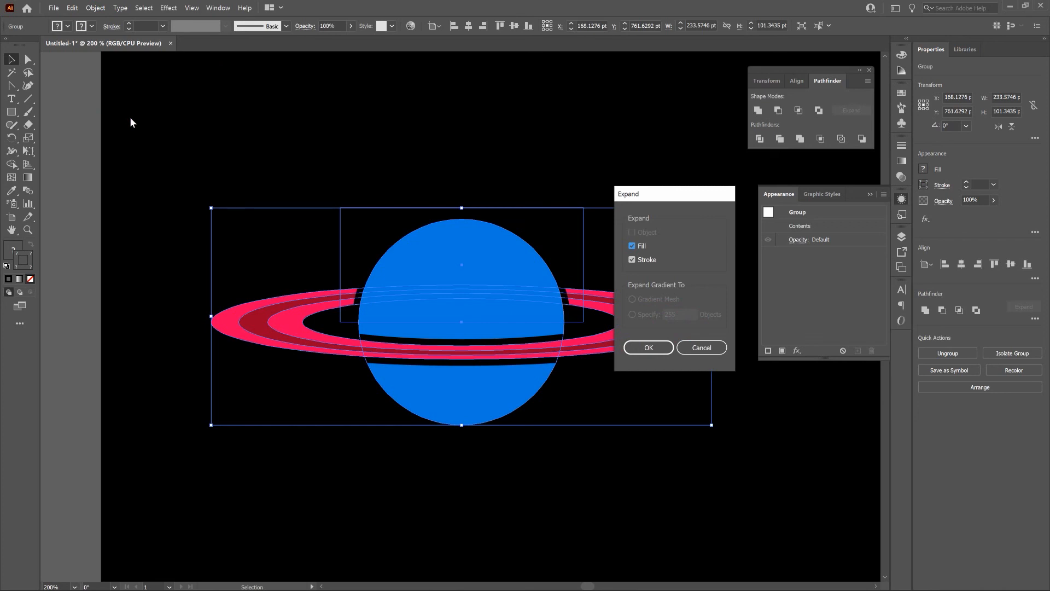
{"action": "left_click", "coordinate": [646, 350]}
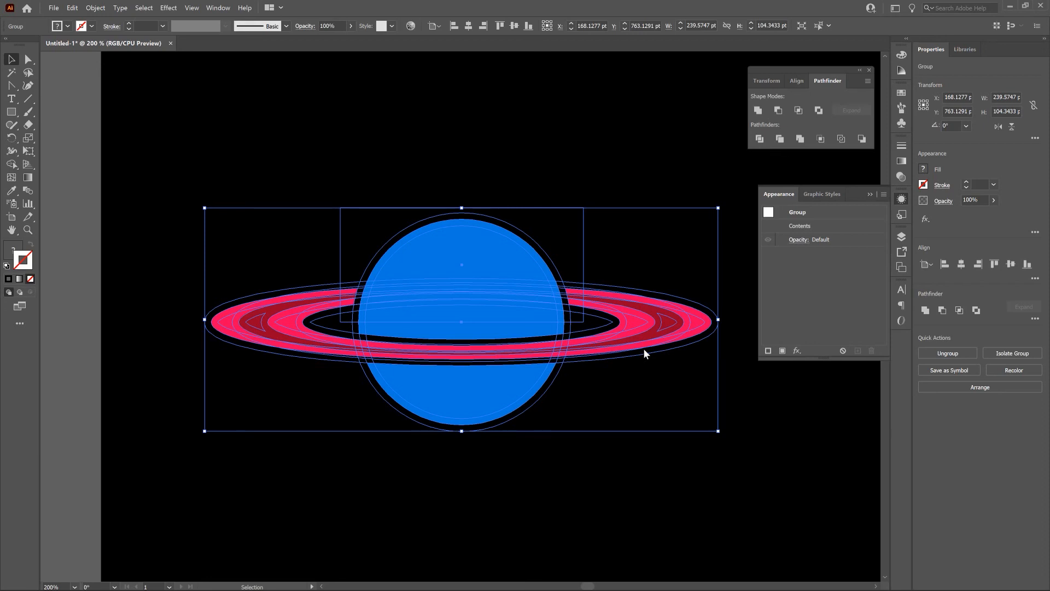
{"action": "key", "text": "ctrl+0"}
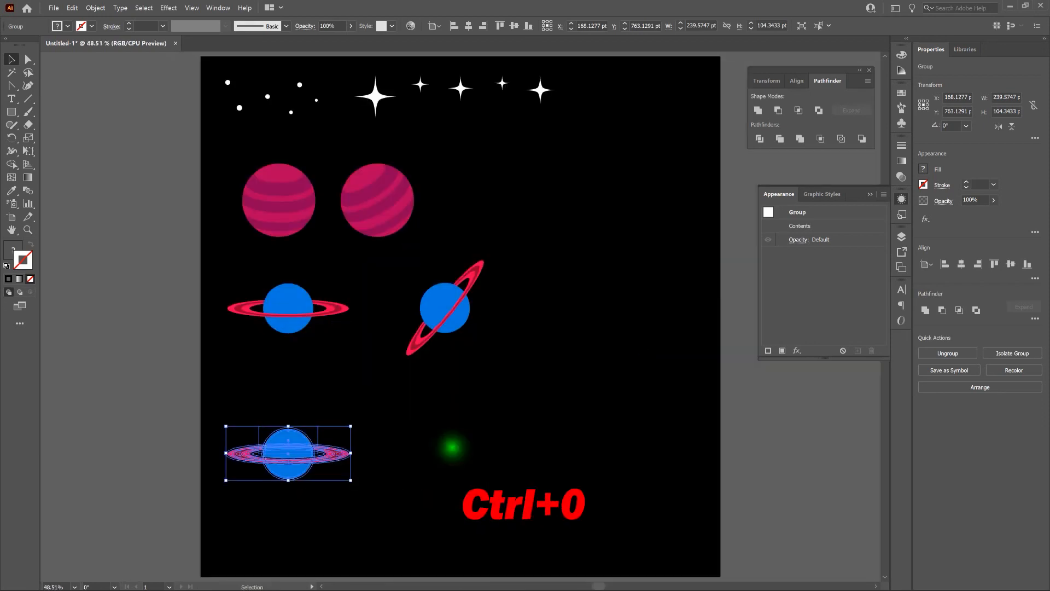
{"action": "left_click", "coordinate": [452, 445]}
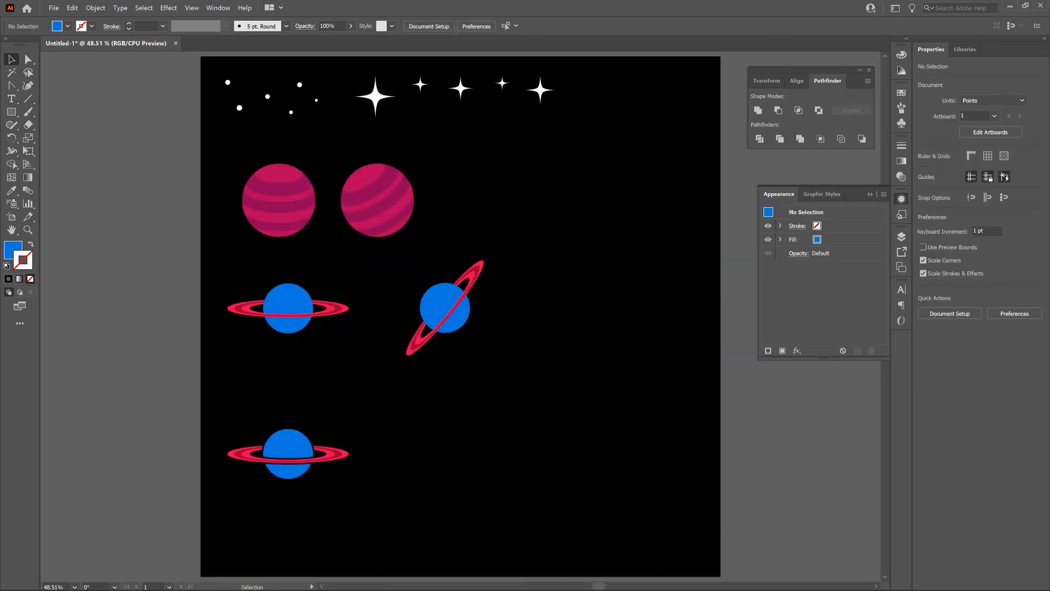
{"action": "left_click", "coordinate": [298, 441]}
{"action": "left_click", "coordinate": [372, 404]}
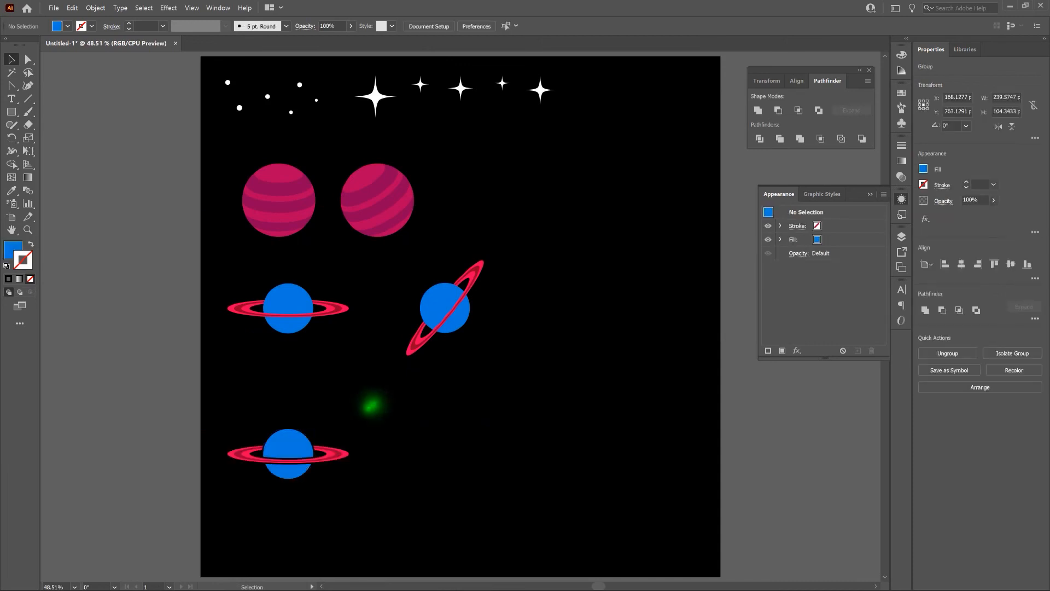
Step: Duplicate the gapped ringed planet in place and move the copy 350 pt to the right
{"action": "left_click", "coordinate": [295, 439]}
{"action": "key", "text": "ctrl+c"}
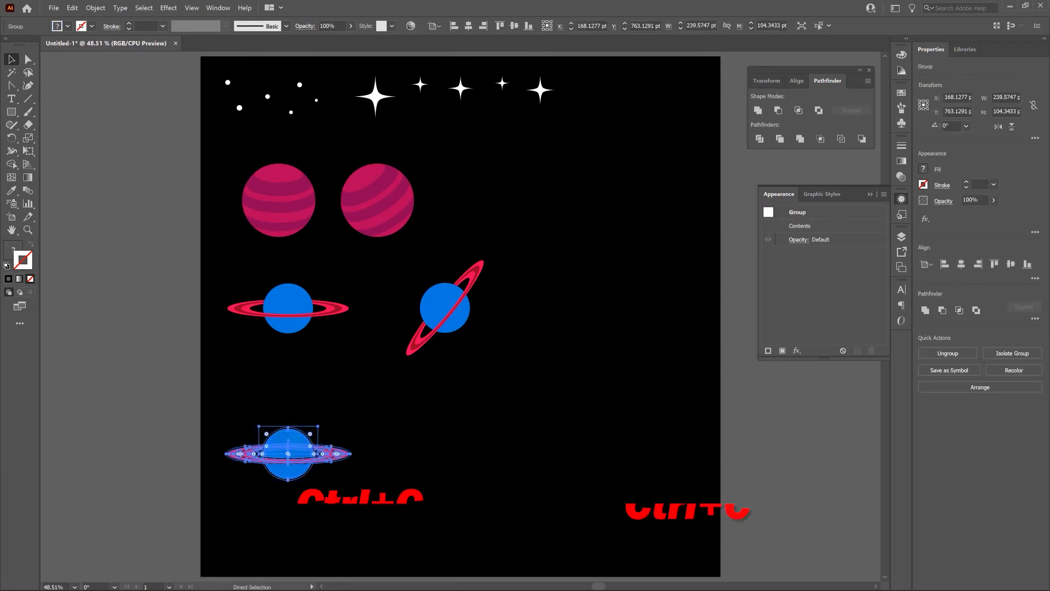
{"action": "key", "text": "ctrl+f"}
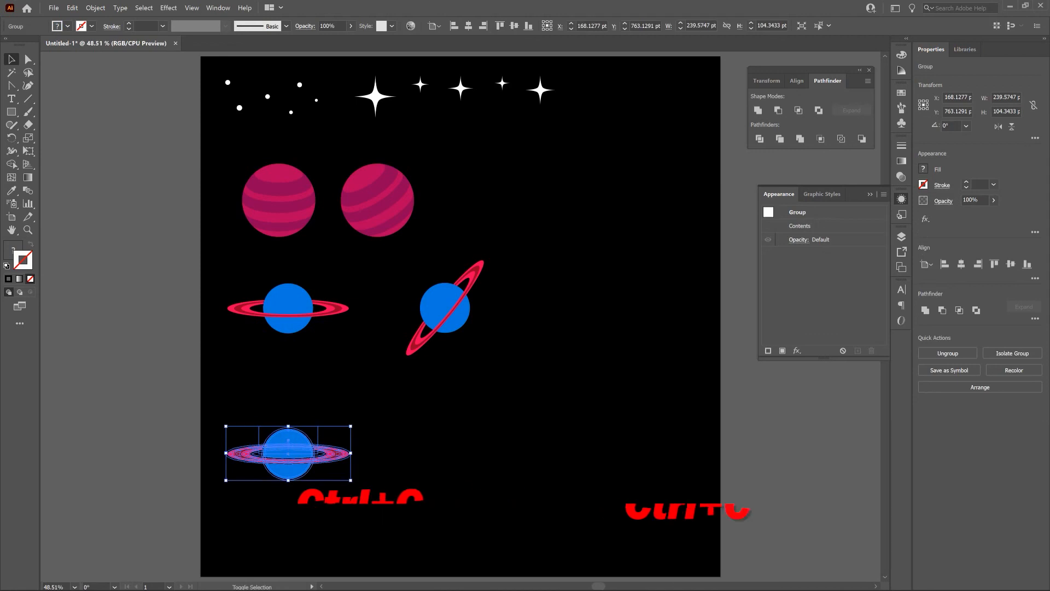
{"action": "key", "text": "shift+Right"}
{"action": "key", "text": "shift+Right"}
{"action": "key", "text": "shift+Right"}
{"action": "key", "text": "shift+Right"}
{"action": "key", "text": "shift+Right"}
{"action": "key", "text": "shift+Right"}
{"action": "key", "text": "shift+Right"}
{"action": "key", "text": "shift+Right"}
{"action": "key", "text": "shift+Right"}
{"action": "key", "text": "shift+Right"}
{"action": "key", "text": "shift+Right"}
{"action": "key", "text": "shift+Right"}
{"action": "key", "text": "shift+Right"}
{"action": "key", "text": "shift+Right"}
{"action": "key", "text": "shift+Right"}
{"action": "key", "text": "shift+Right"}
{"action": "key", "text": "shift+Right"}
{"action": "key", "text": "shift+Right"}
{"action": "key", "text": "shift+Right"}
{"action": "key", "text": "shift+Right"}
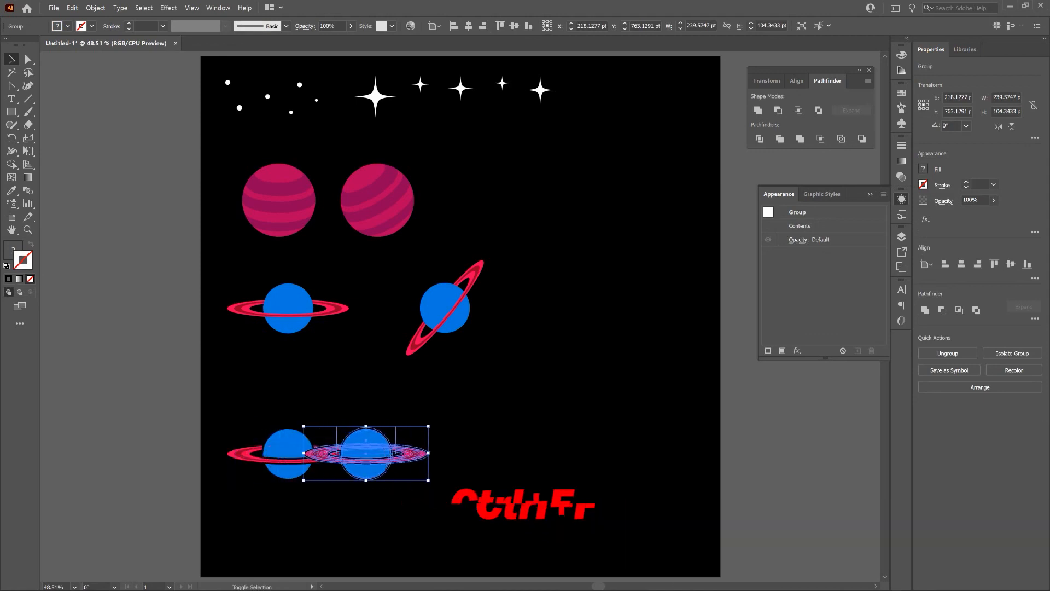
{"action": "key", "text": "shift+Right"}
{"action": "key", "text": "shift+Right"}
{"action": "key", "text": "shift+Right"}
{"action": "key", "text": "shift+Right"}
{"action": "key", "text": "shift+Right"}
{"action": "key", "text": "shift+Right"}
{"action": "key", "text": "shift+Right"}
{"action": "key", "text": "shift+Right"}
{"action": "key", "text": "shift+Right"}
{"action": "key", "text": "shift+Right"}
{"action": "key", "text": "shift+Right"}
{"action": "key", "text": "shift+Right"}
{"action": "key", "text": "shift+Right"}
{"action": "key", "text": "shift+Right"}
{"action": "key", "text": "shift+Right"}
{"action": "key", "text": "shift+Right"}
{"action": "key", "text": "shift+Right"}
{"action": "key", "text": "shift+Right"}
{"action": "key", "text": "shift+Right"}
{"action": "key", "text": "shift+Right"}
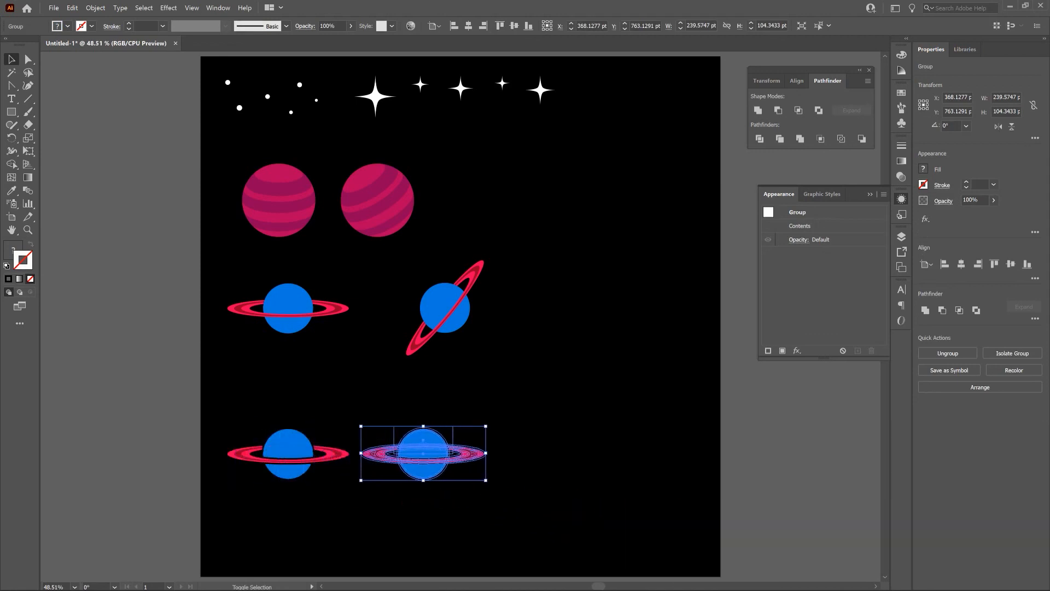
{"action": "key", "text": "shift+Right"}
{"action": "key", "text": "shift+Right"}
{"action": "key", "text": "shift+Right"}
{"action": "key", "text": "shift+Right"}
{"action": "key", "text": "shift+Right"}
{"action": "key", "text": "shift+Right"}
{"action": "key", "text": "shift+Right"}
{"action": "key", "text": "shift+Right"}
{"action": "key", "text": "shift+Right"}
{"action": "key", "text": "shift+Right"}
{"action": "key", "text": "shift+Right"}
{"action": "key", "text": "shift+Right"}
{"action": "key", "text": "shift+Right"}
{"action": "key", "text": "shift+Right"}
{"action": "key", "text": "shift+Right"}
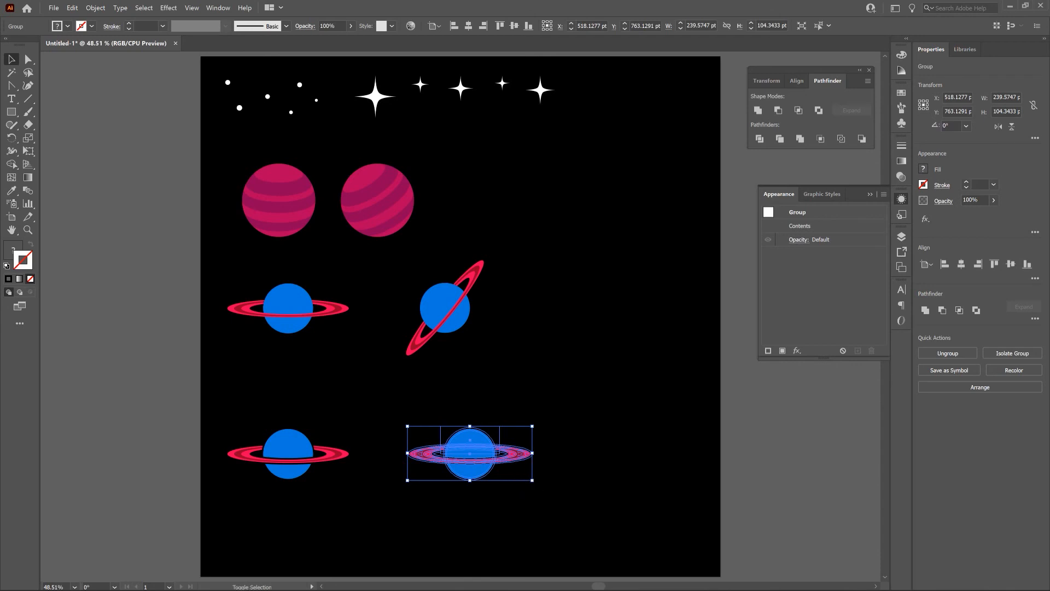
Step: Enlarge the copied planet proportionally to about 324 × 141 pt and rotate it about 36° counterclockwise, leaving it deselected
{"action": "left_click_drag", "start_coordinate": [533, 481], "coordinate": [575, 512]}
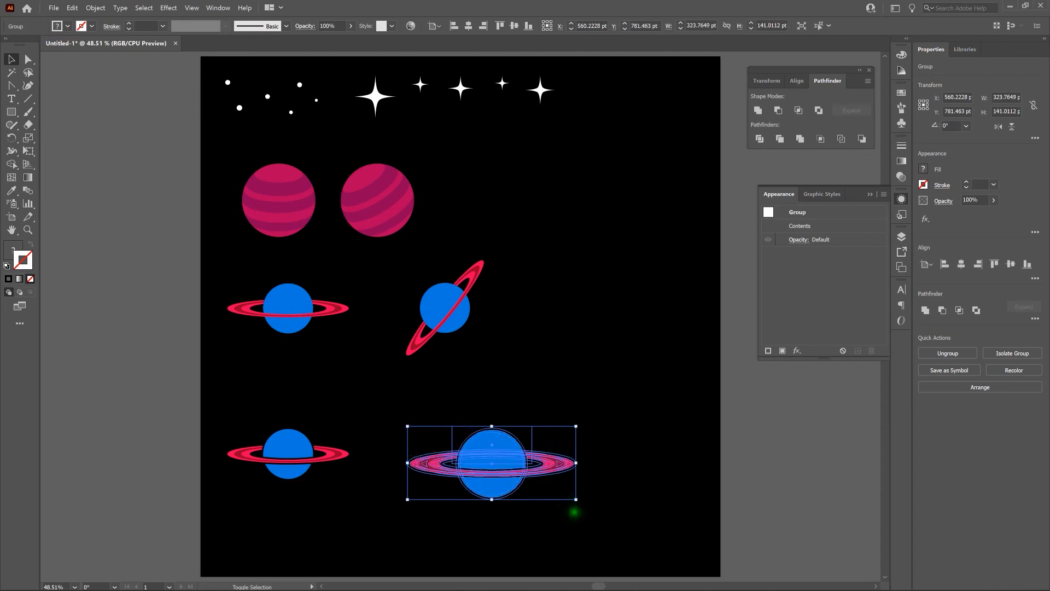
{"action": "left_click", "coordinate": [571, 513]}
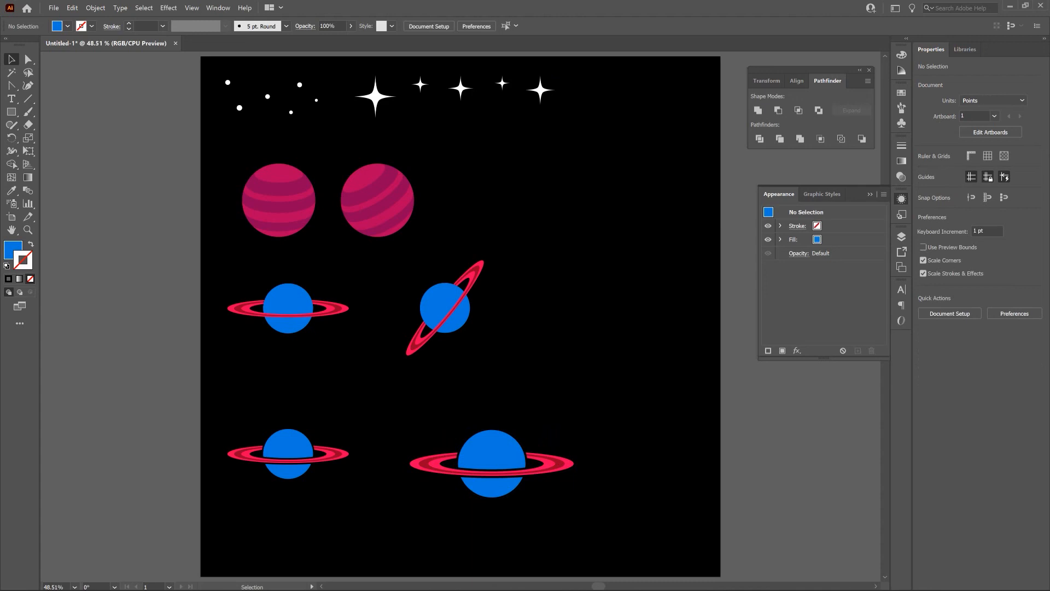
{"action": "left_click", "coordinate": [507, 457]}
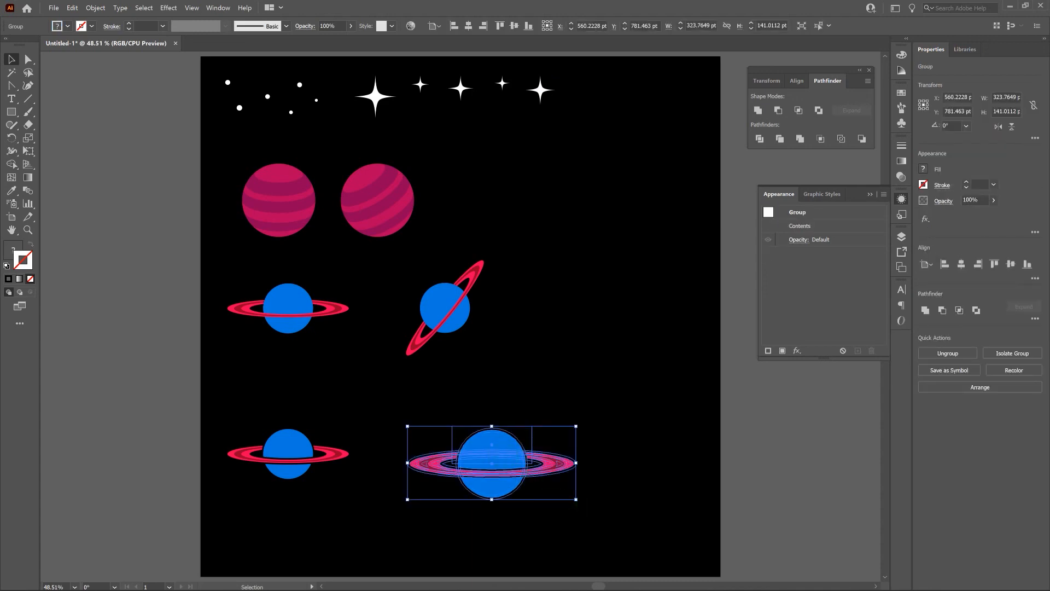
{"action": "left_click", "coordinate": [575, 499]}
{"action": "left_click_drag", "start_coordinate": [574, 499], "coordinate": [574, 445]}
{"action": "left_click", "coordinate": [602, 512]}
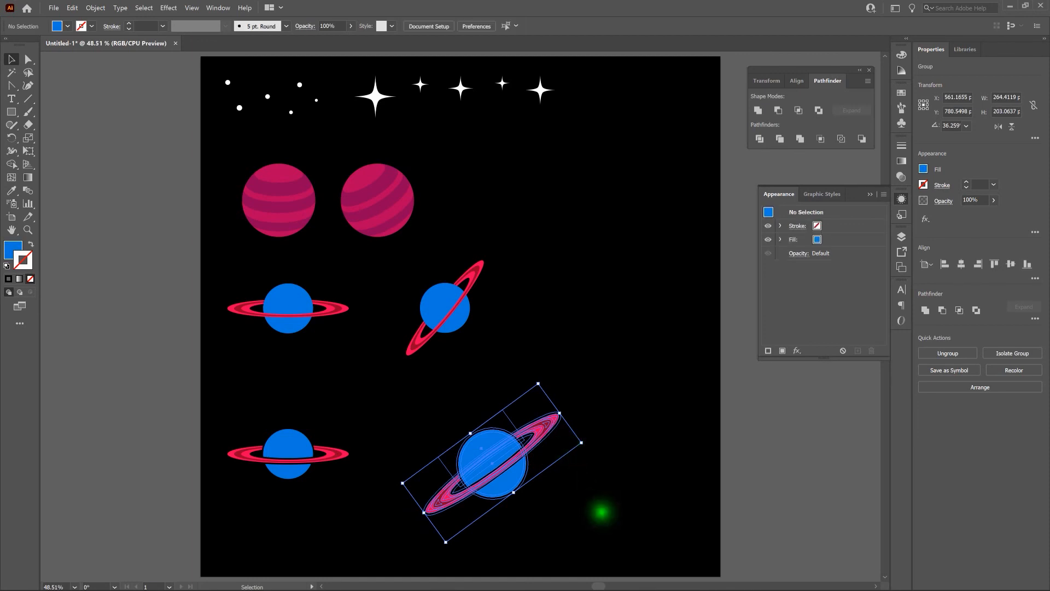